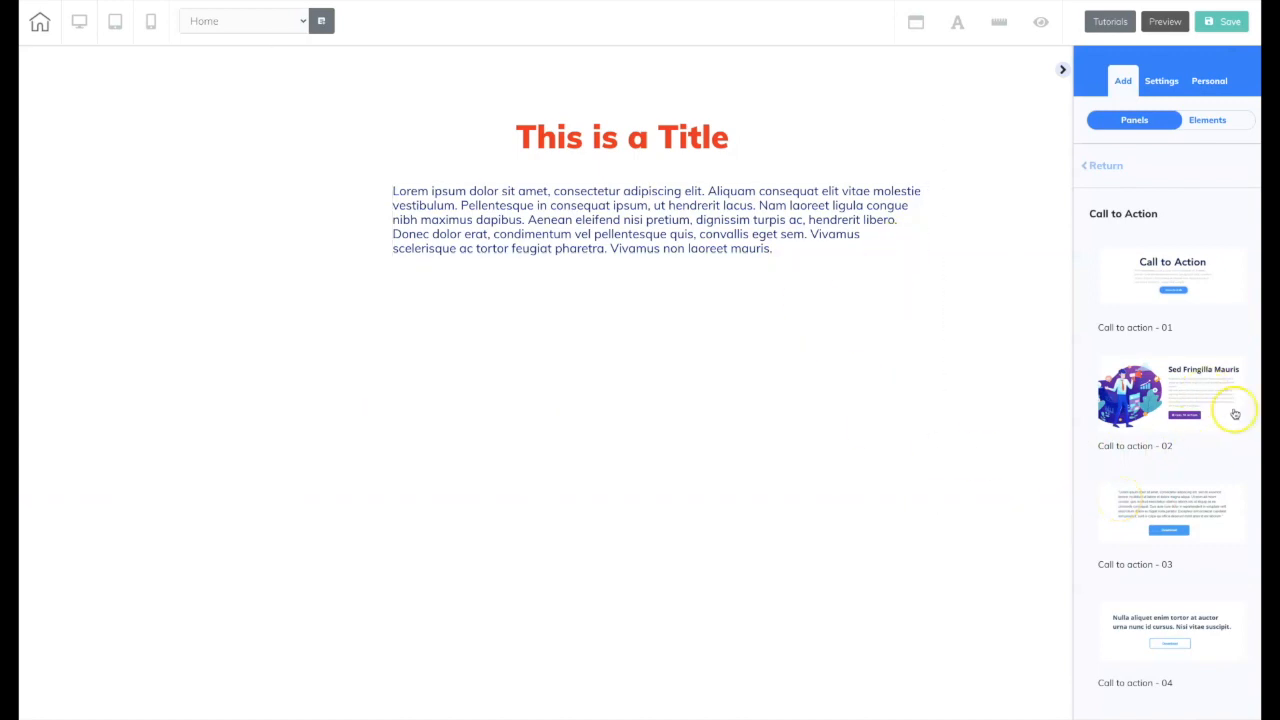
# Look through the Checkout Page panel templates, from APP Checkout Page down to Agency Checkout Page.
pyautogui.click(1095, 168)
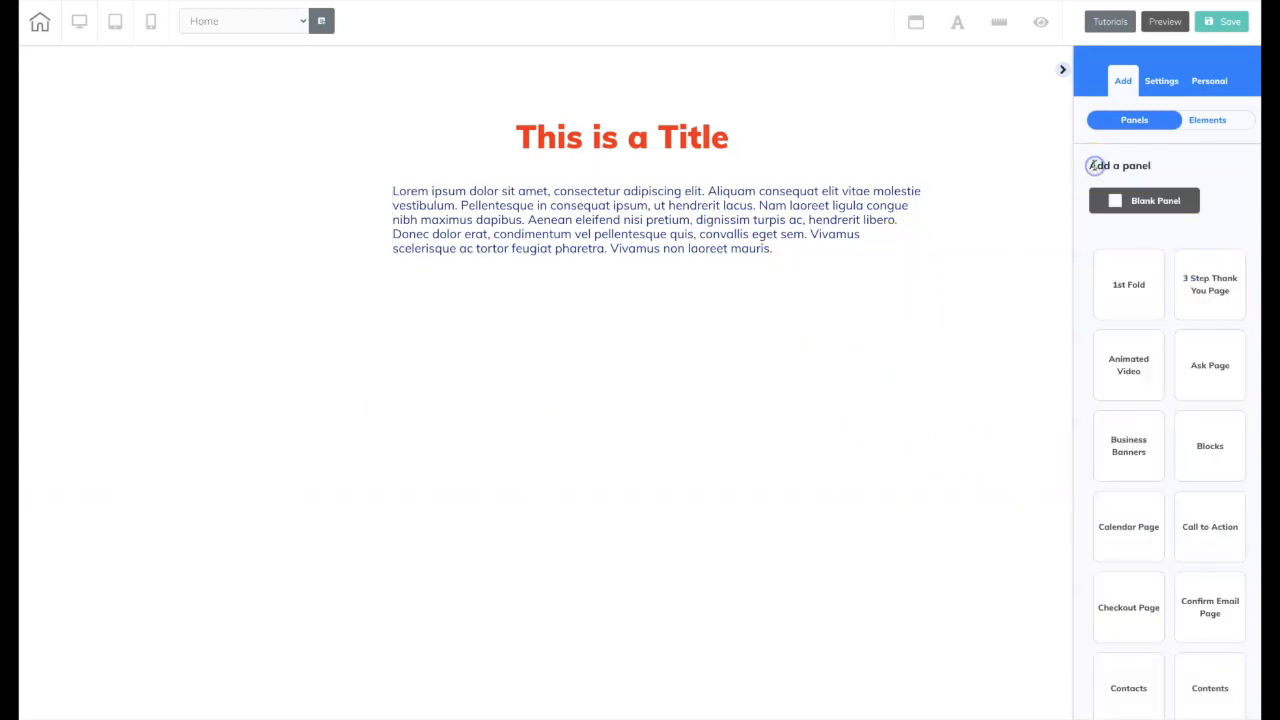
pyautogui.scroll(-1, 1157, 433)
pyautogui.scroll(-1, 1157, 433)
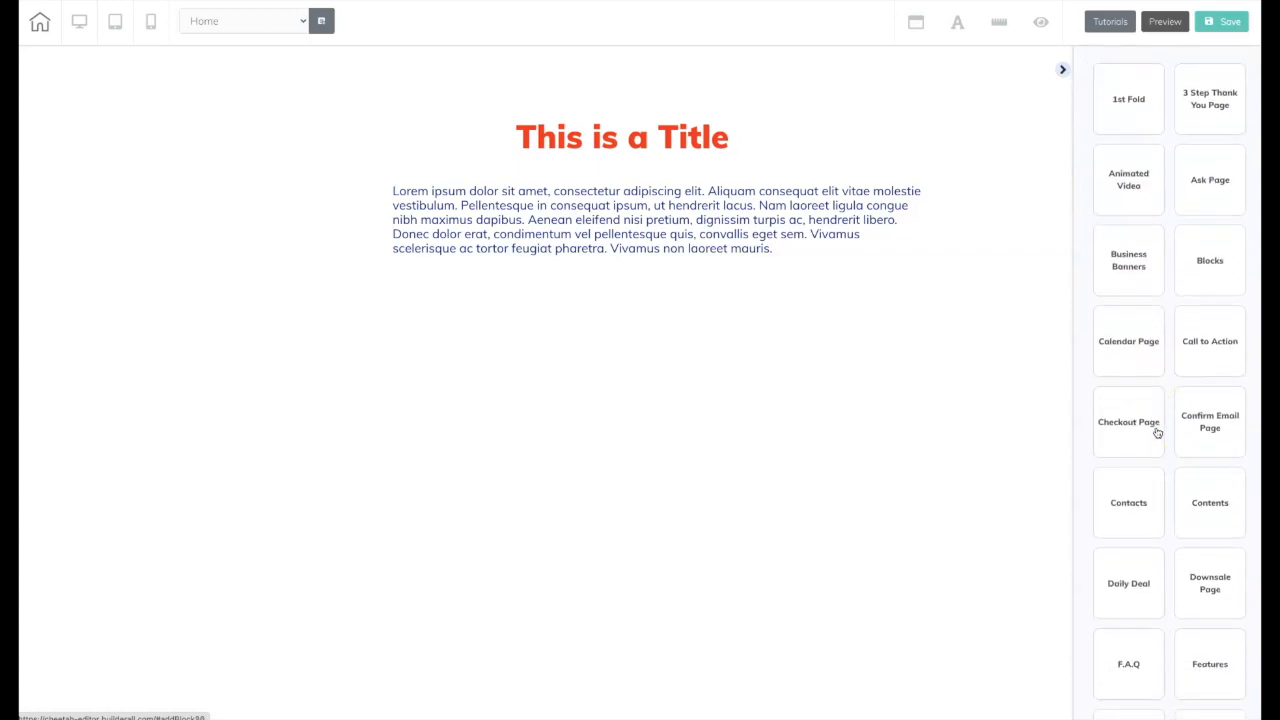
pyautogui.click(1147, 432)
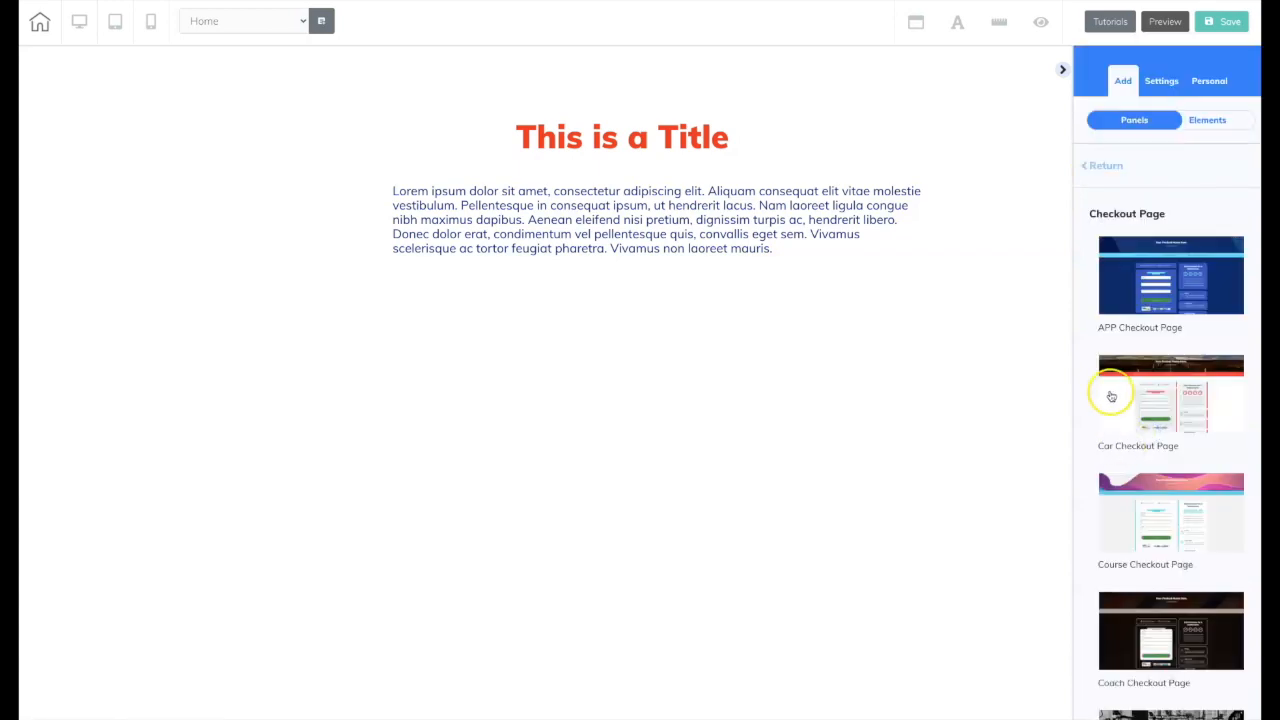
pyautogui.scroll(-6, 1092, 437)
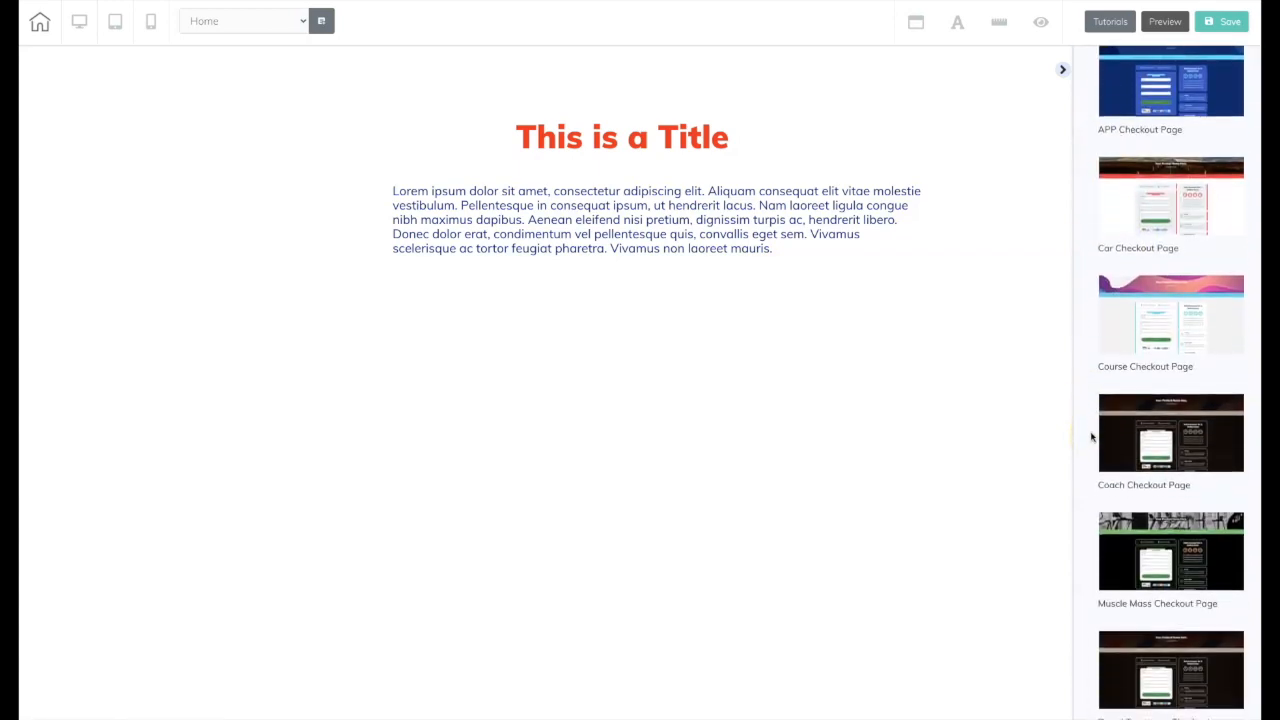
pyautogui.scroll(-5, 1104, 501)
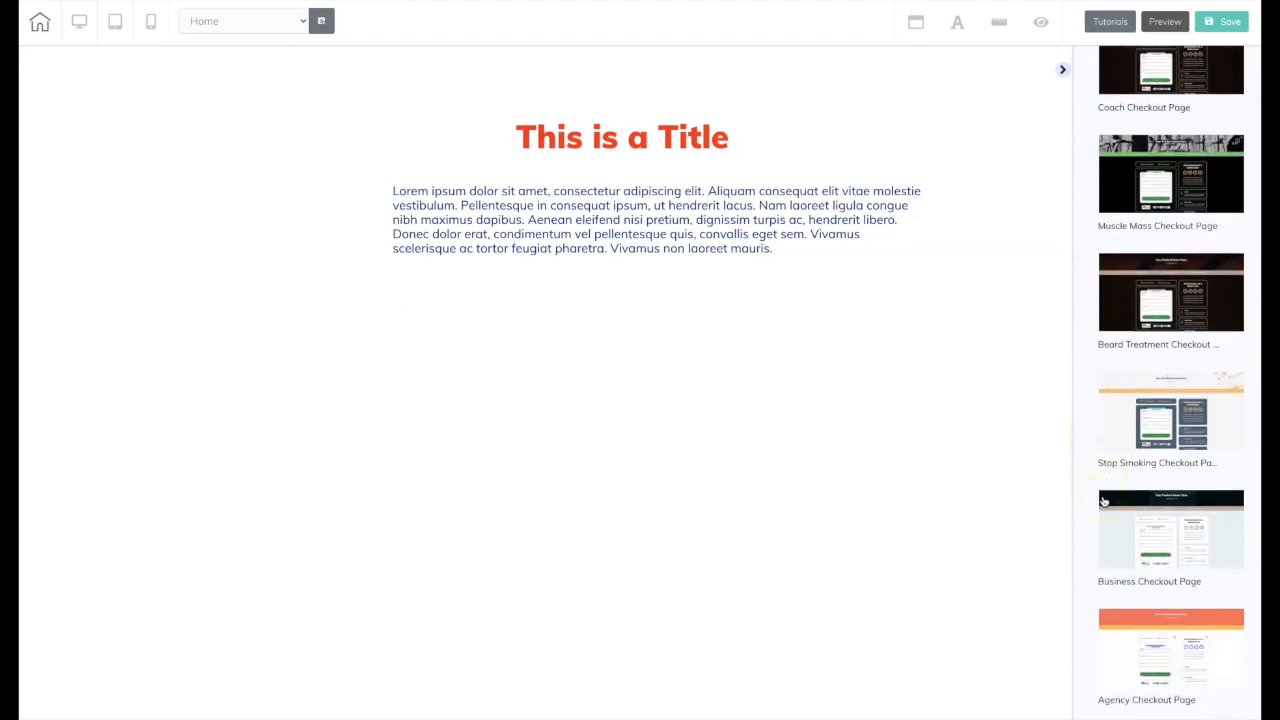
pyautogui.scroll(11, 1104, 501)
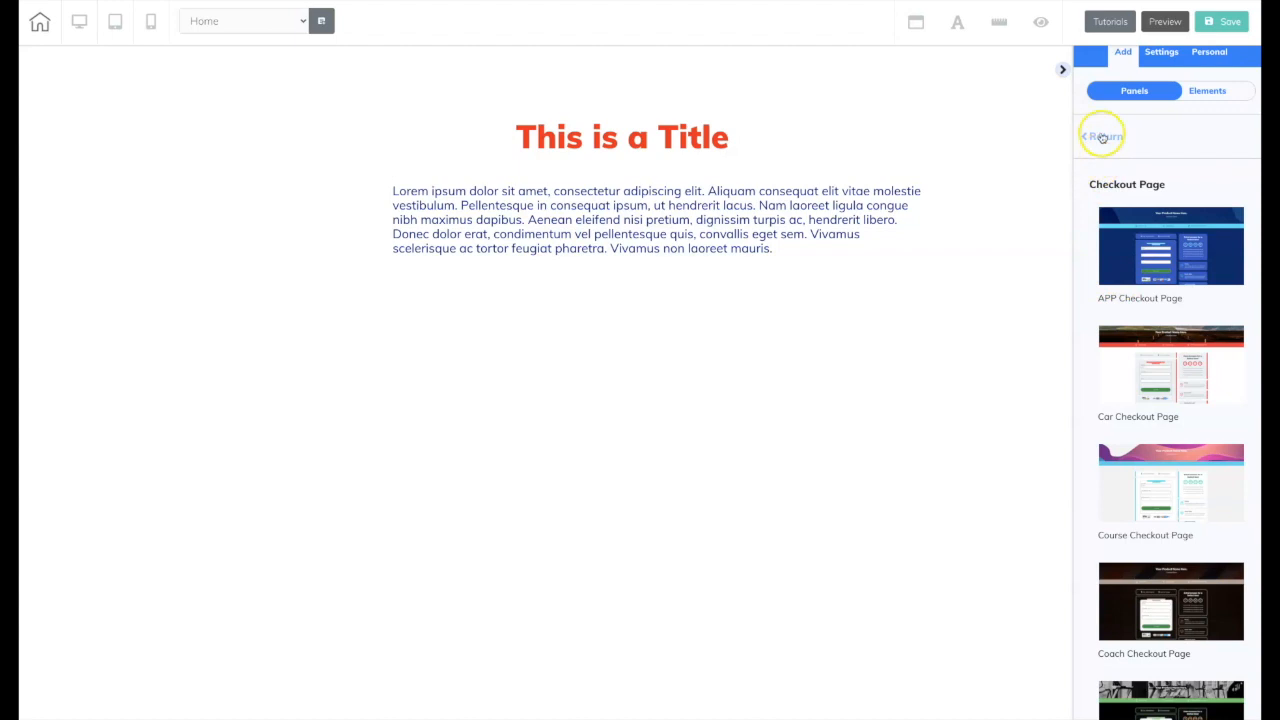
# Look through the Confirm Email Page panel templates.
pyautogui.click(1102, 137)
pyautogui.scroll(-3, 1106, 384)
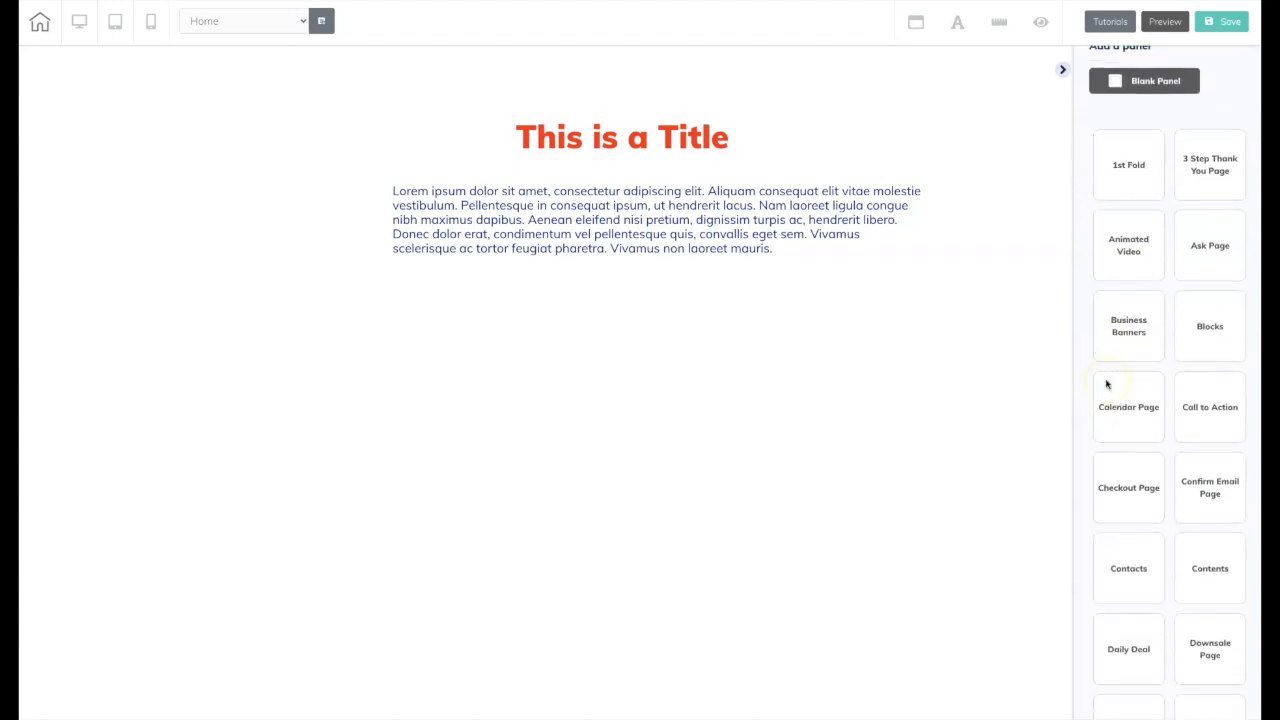
pyautogui.click(1203, 378)
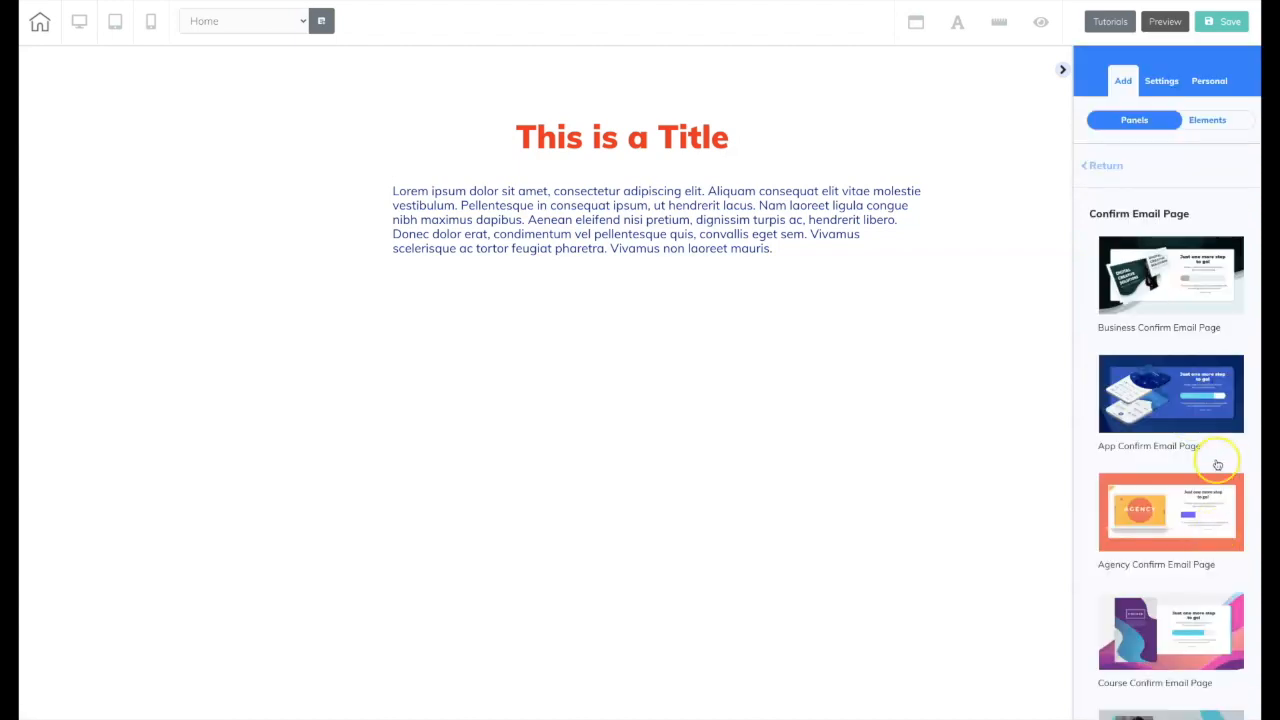
pyautogui.scroll(-3, 1214, 460)
pyautogui.scroll(3, 1216, 478)
# Add the Contacts - 06 panel template, with map and contact form, to the Home page.
pyautogui.click(1100, 166)
pyautogui.scroll(-5, 1151, 354)
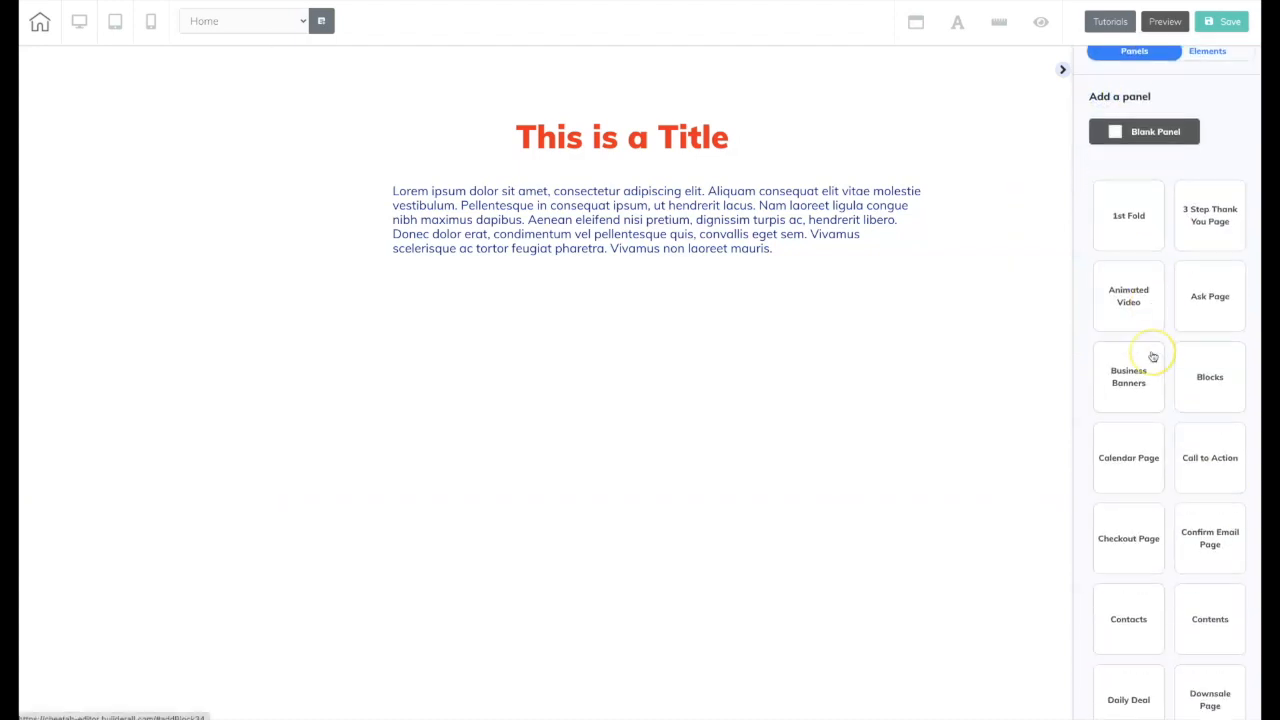
pyautogui.click(1128, 414)
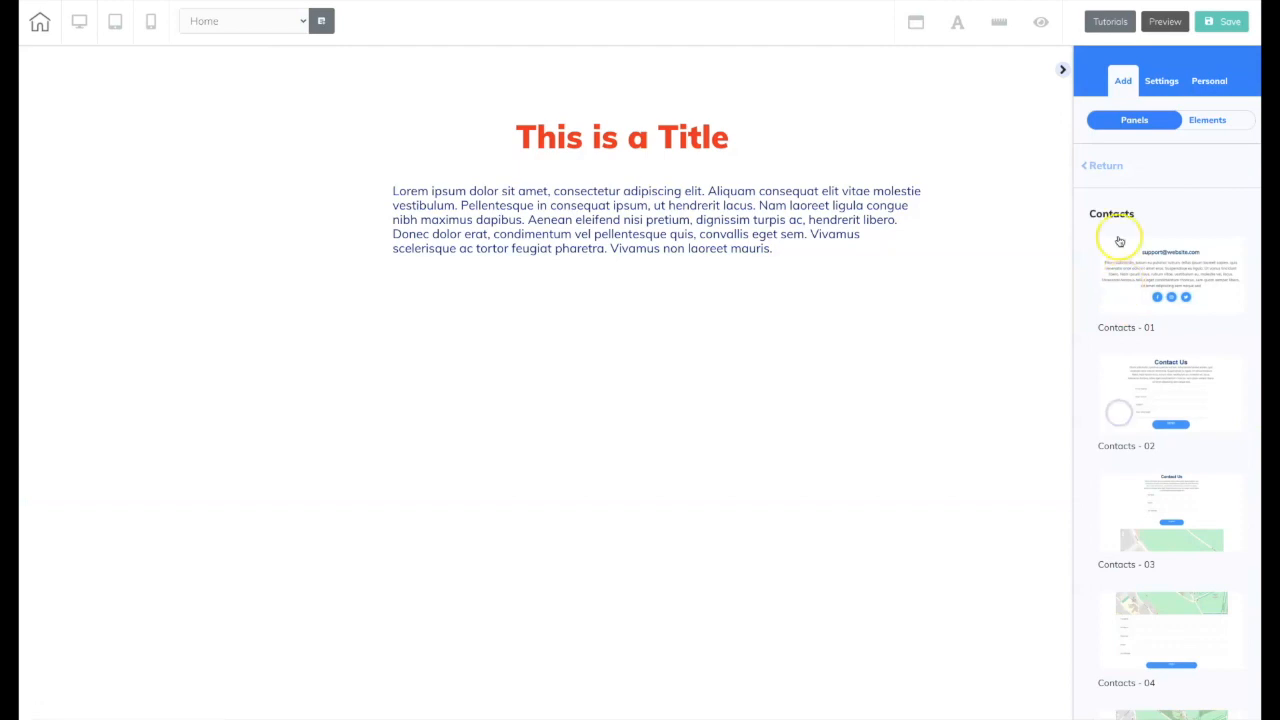
pyautogui.scroll(-5, 1204, 265)
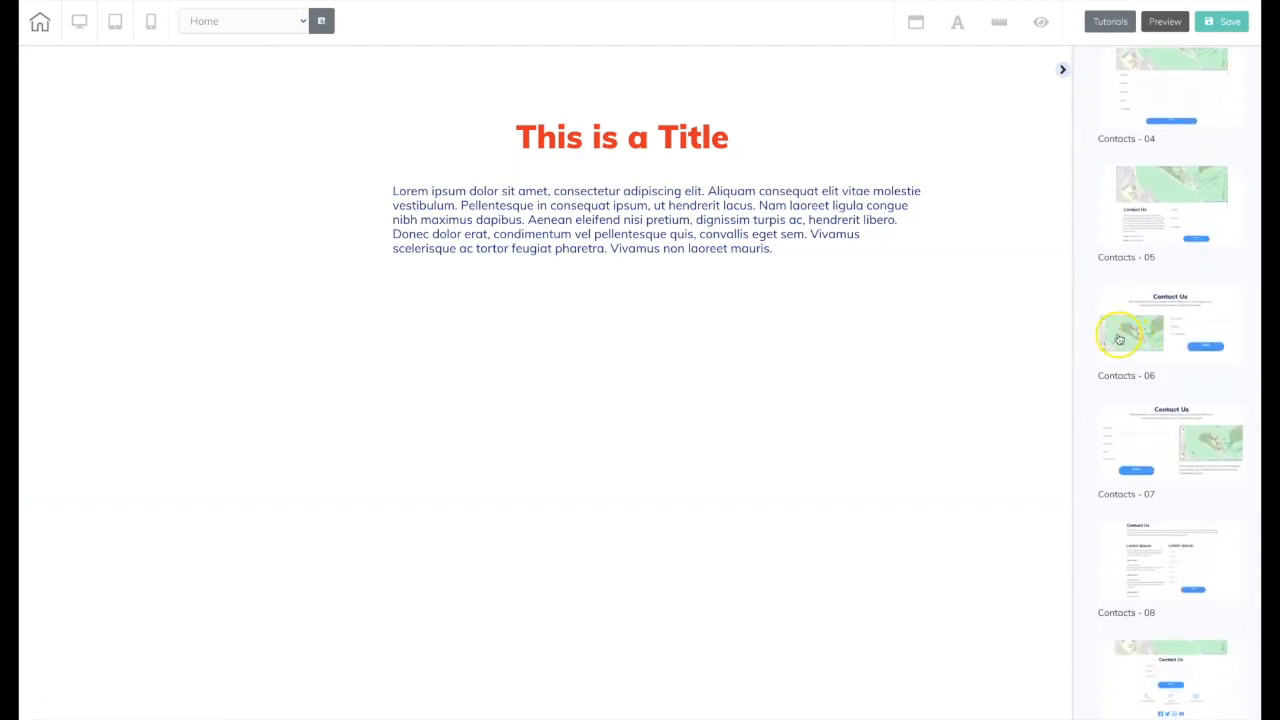
pyautogui.click(1118, 336)
pyautogui.scroll(-3, 1010, 315)
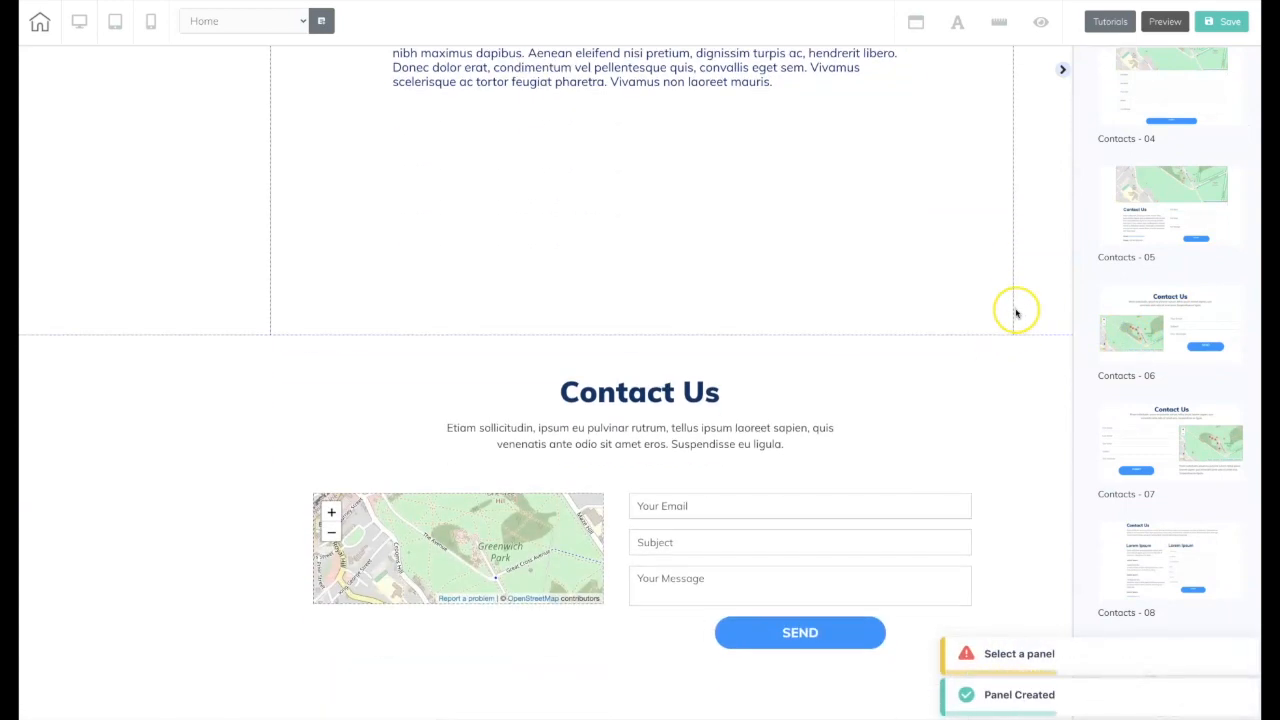
# Delete the Contact Us panel below the title and text panel.
pyautogui.click(86, 424)
pyautogui.click(354, 349)
pyautogui.click(737, 397)
# Look through the Contents panel templates, from Contents - 01 down to the Express Content layouts.
pyautogui.click(1118, 84)
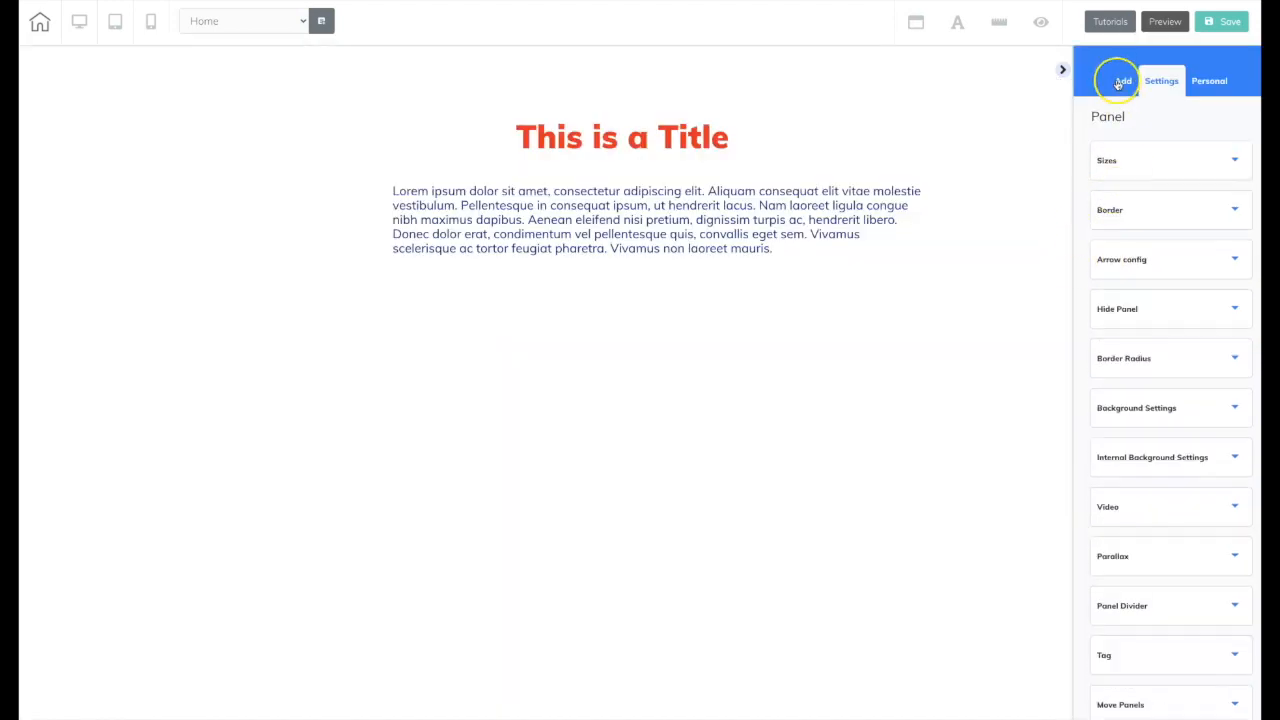
pyautogui.click(1115, 121)
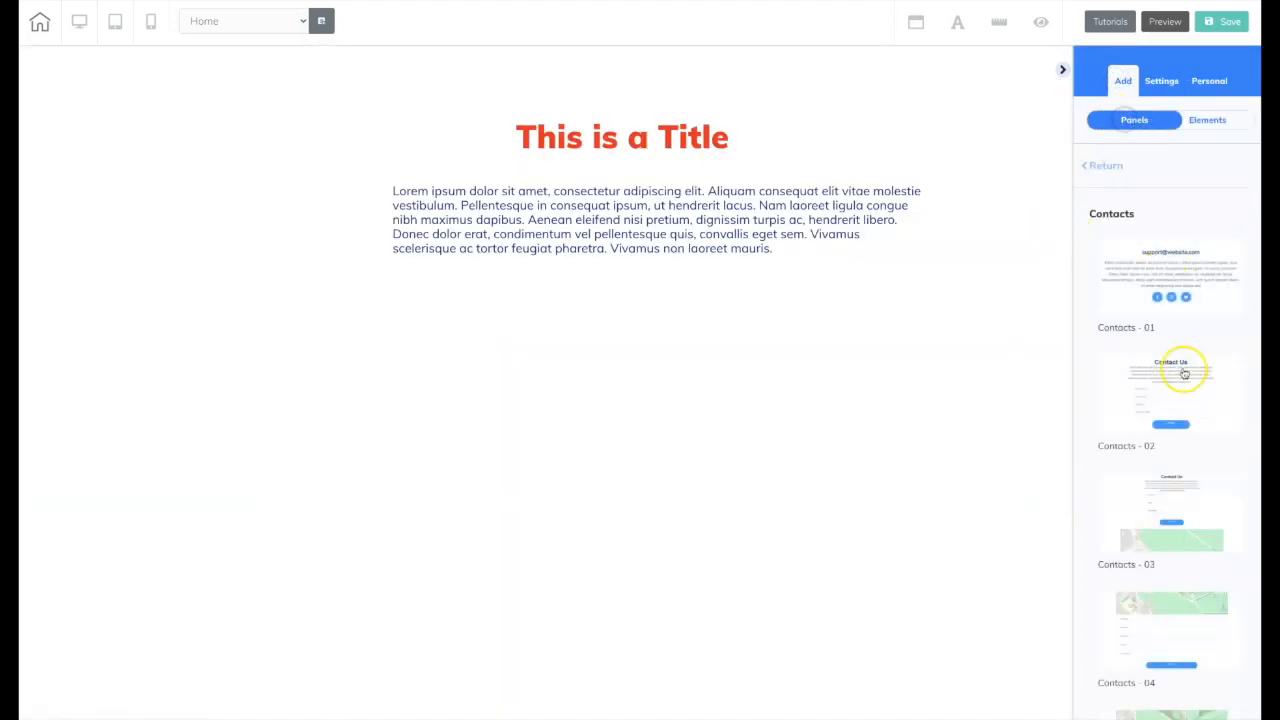
pyautogui.click(1106, 154)
pyautogui.scroll(-4, 1112, 386)
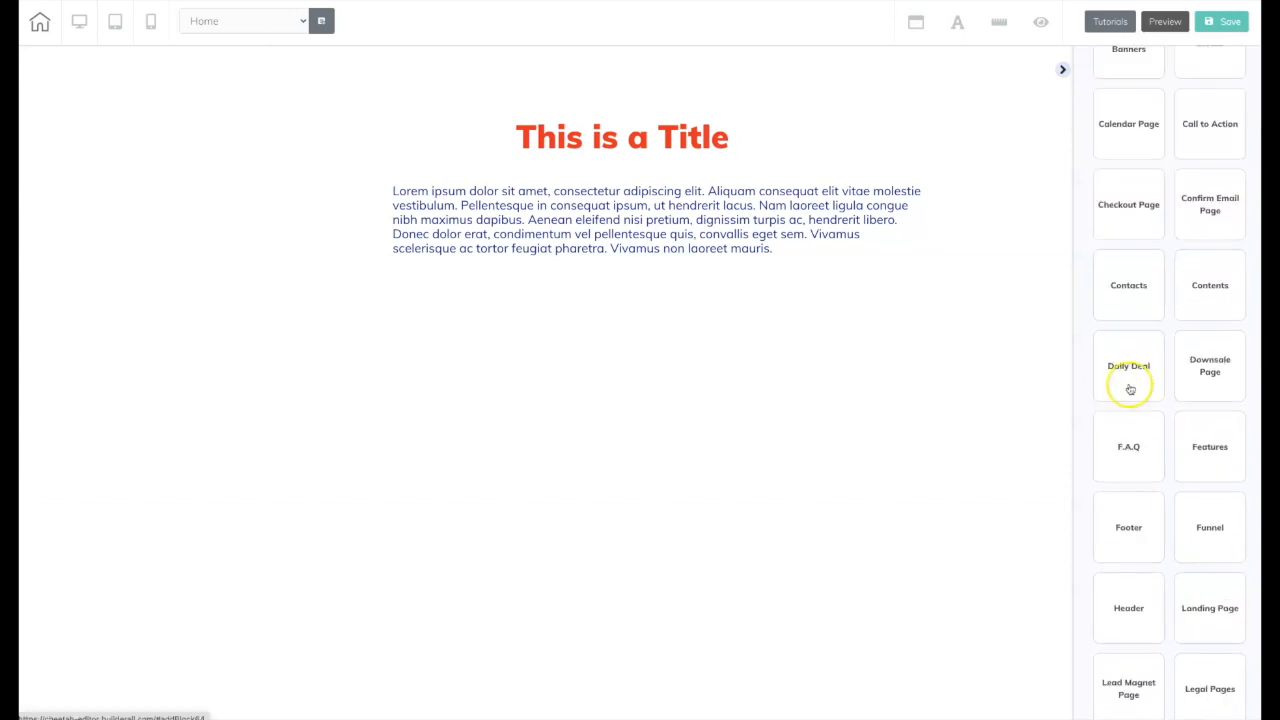
pyautogui.click(1203, 282)
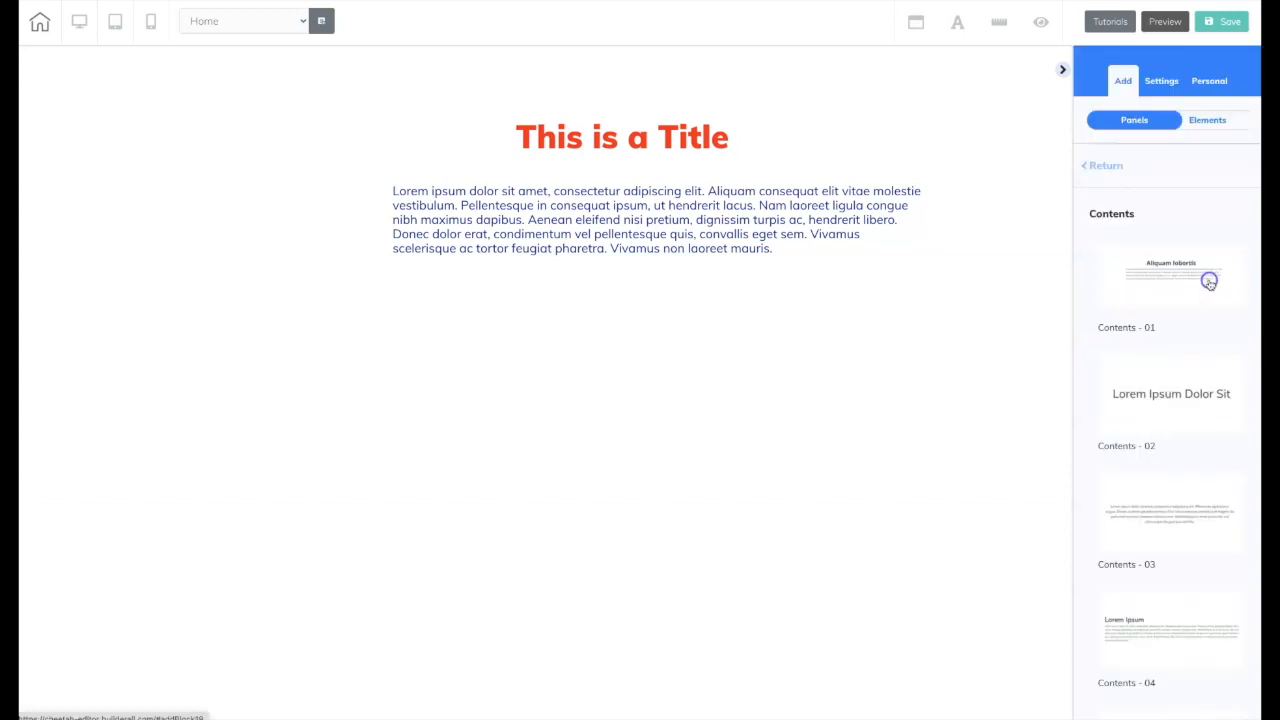
pyautogui.scroll(-15, 1160, 520)
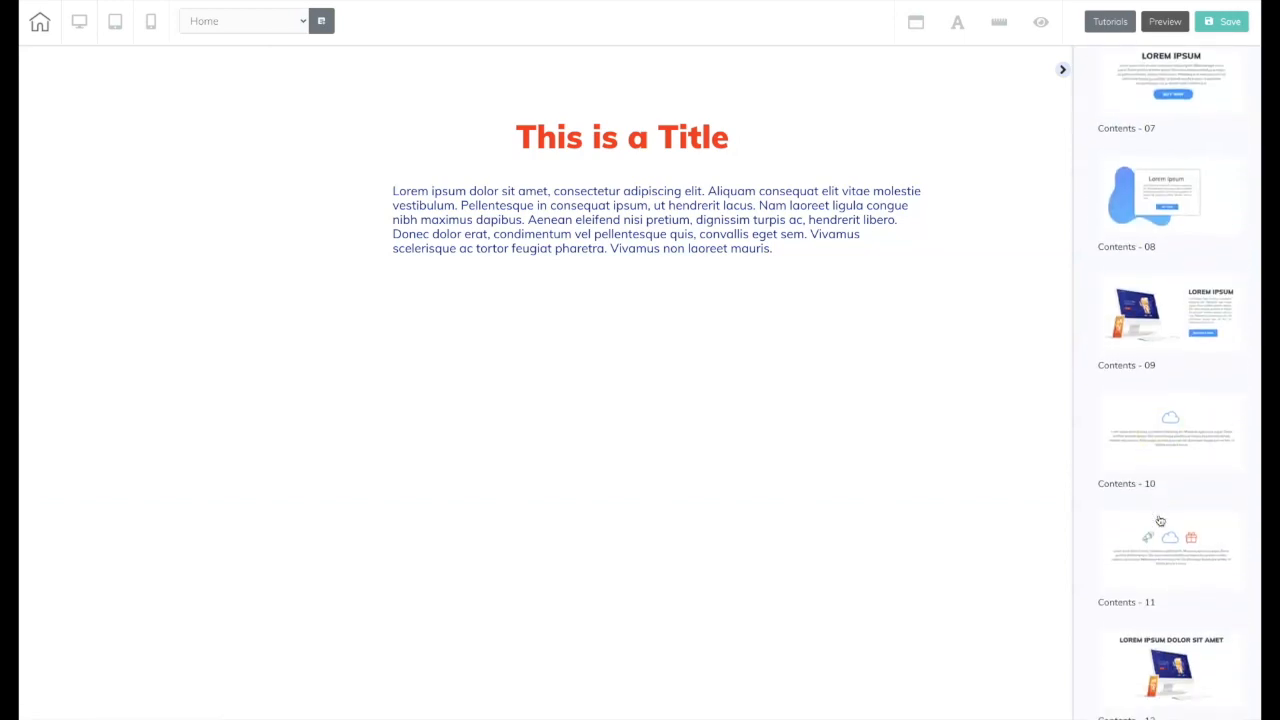
pyautogui.scroll(-10, 1160, 520)
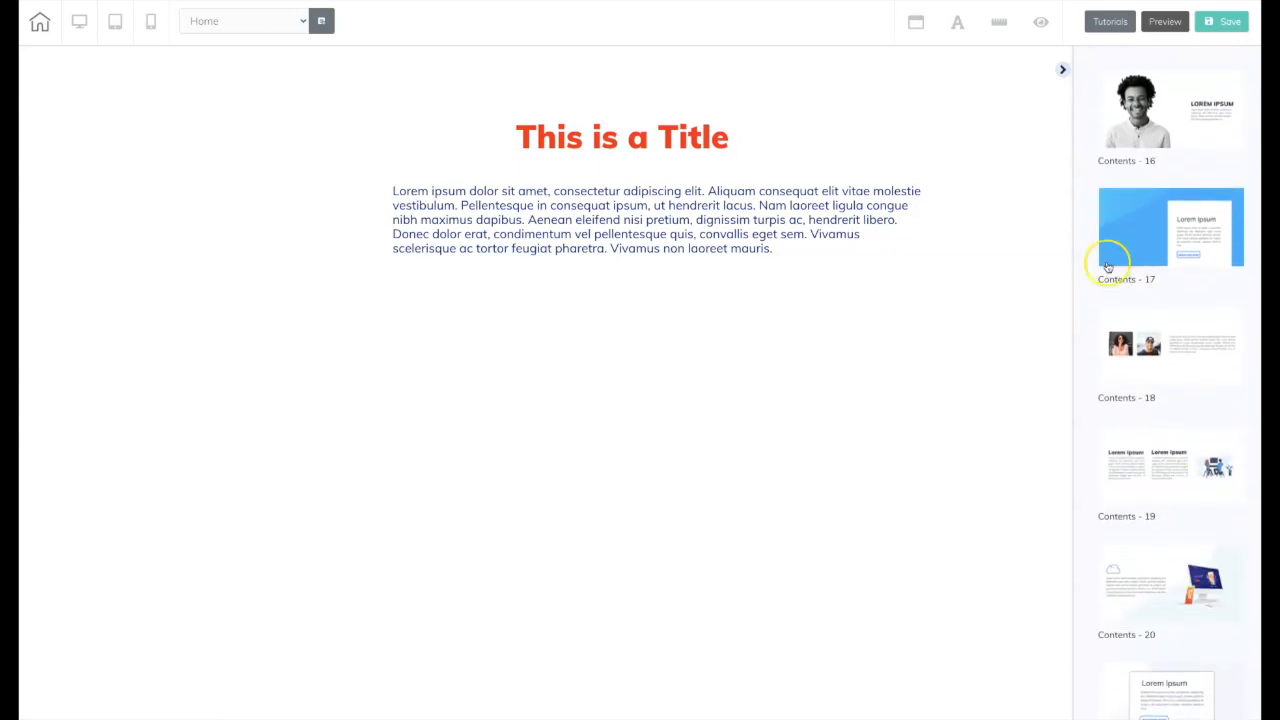
pyautogui.scroll(-2, 1150, 421)
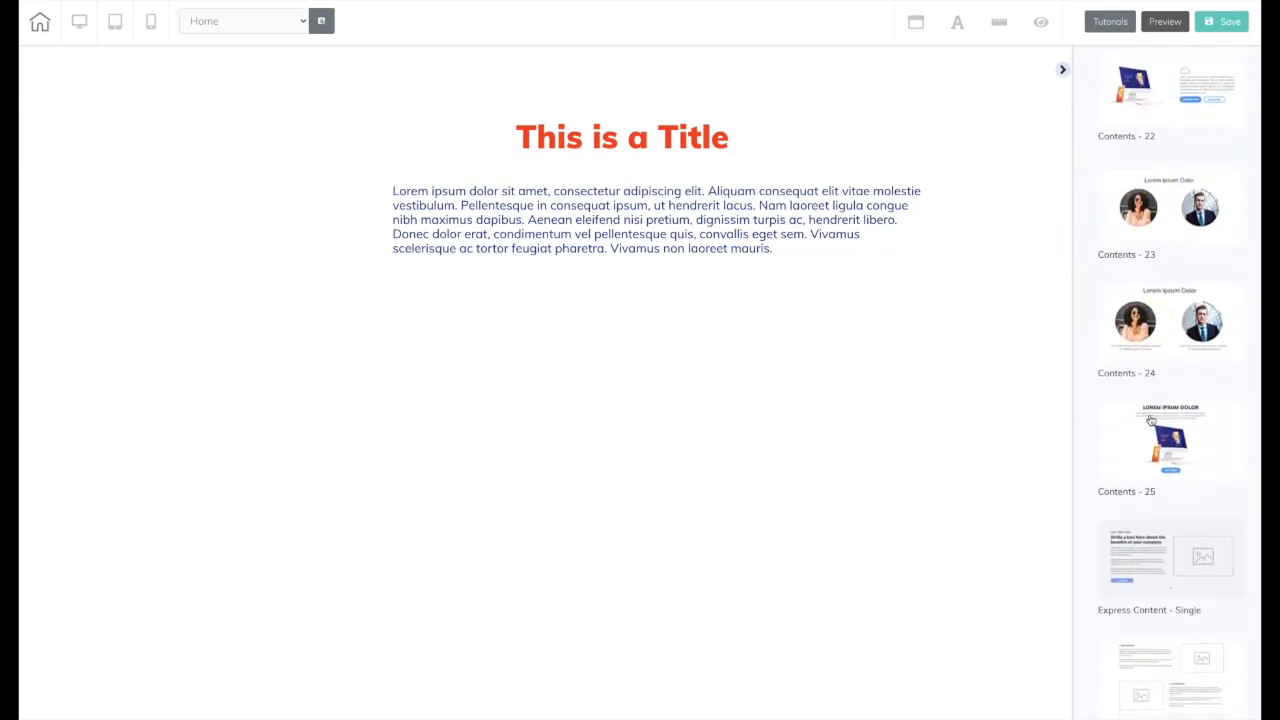
pyautogui.scroll(15, 1150, 421)
pyautogui.scroll(10, 1150, 421)
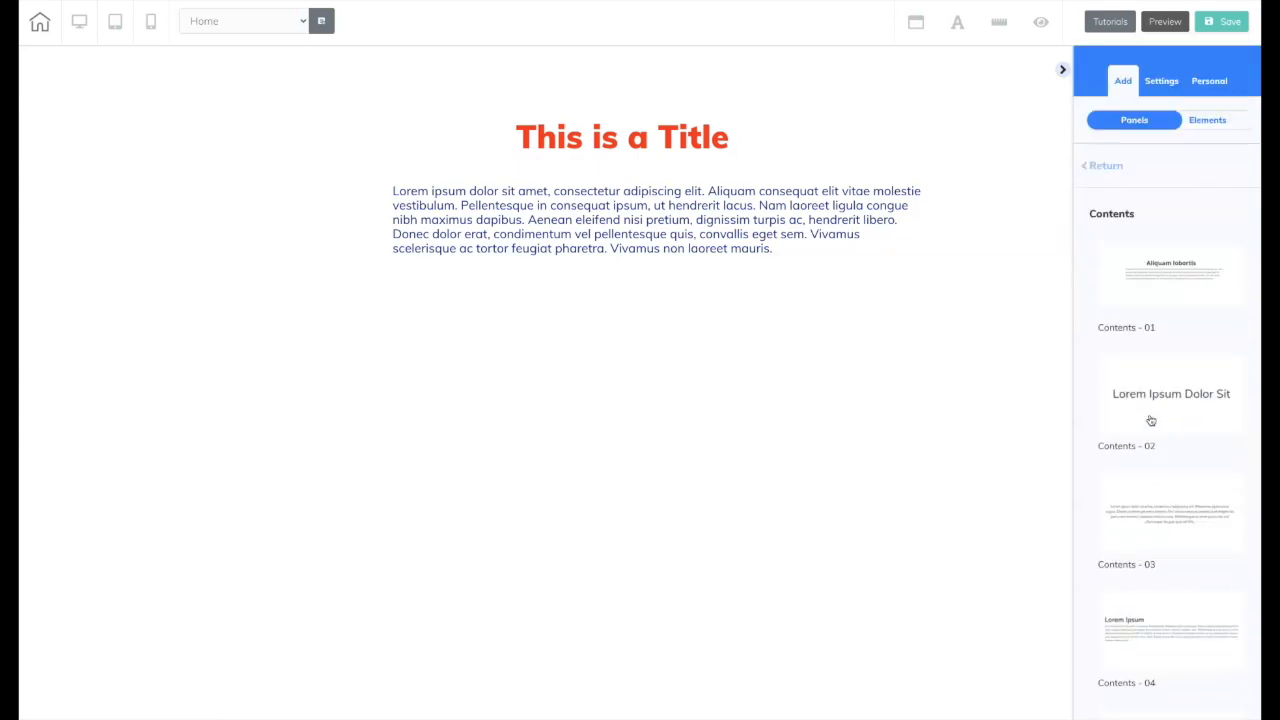
# Add the Business Daily Deal panel template from the Daily Deal category to the Home page.
pyautogui.click(1090, 165)
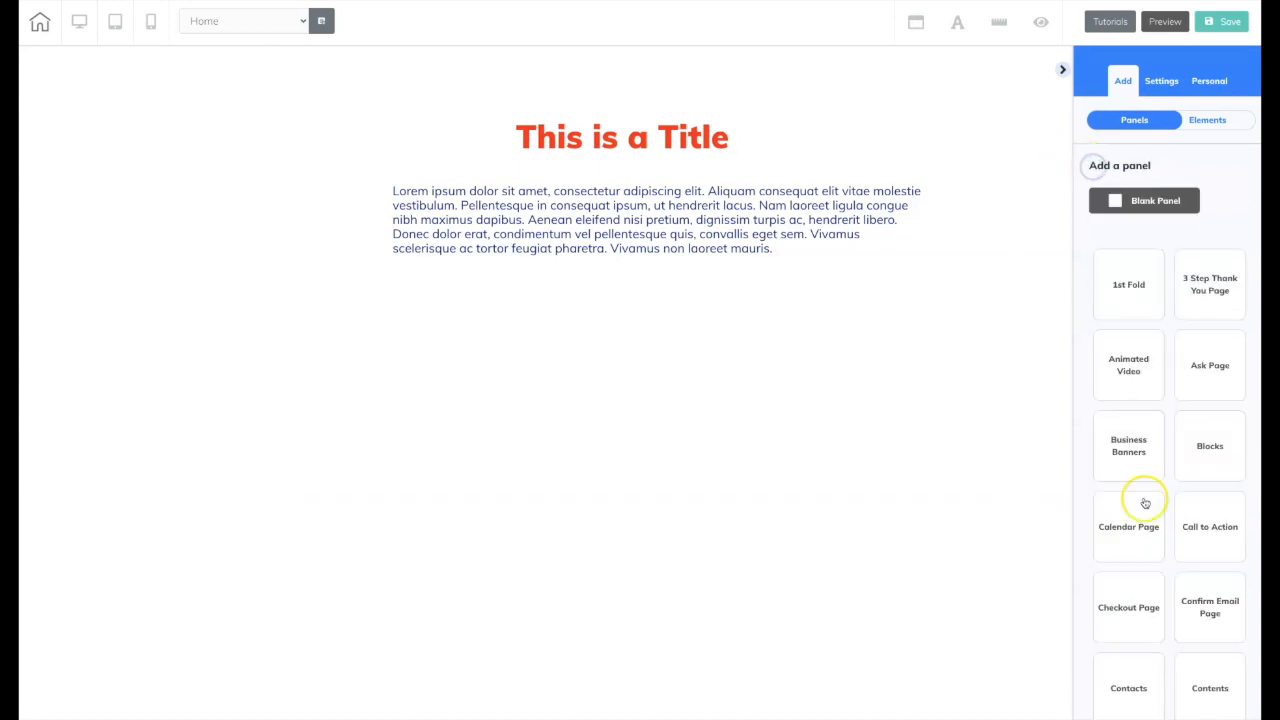
pyautogui.scroll(-1, 1145, 503)
pyautogui.scroll(-2, 1145, 503)
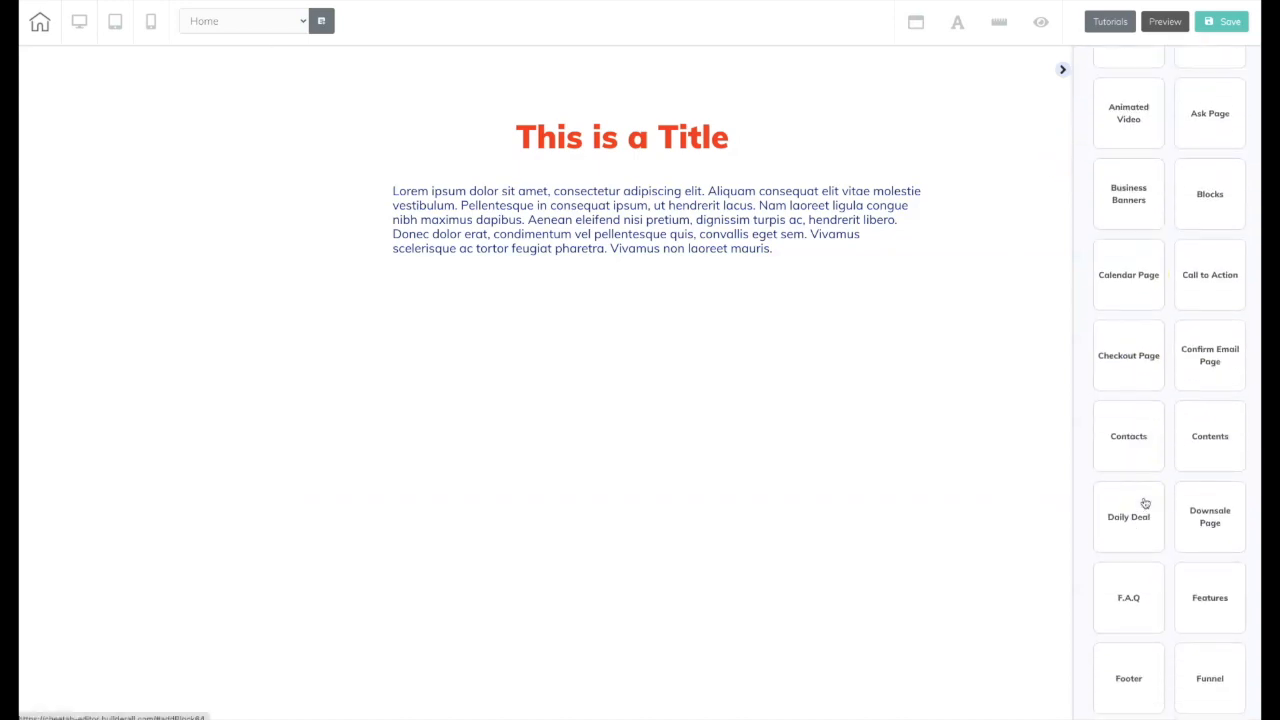
pyautogui.scroll(-1, 1145, 503)
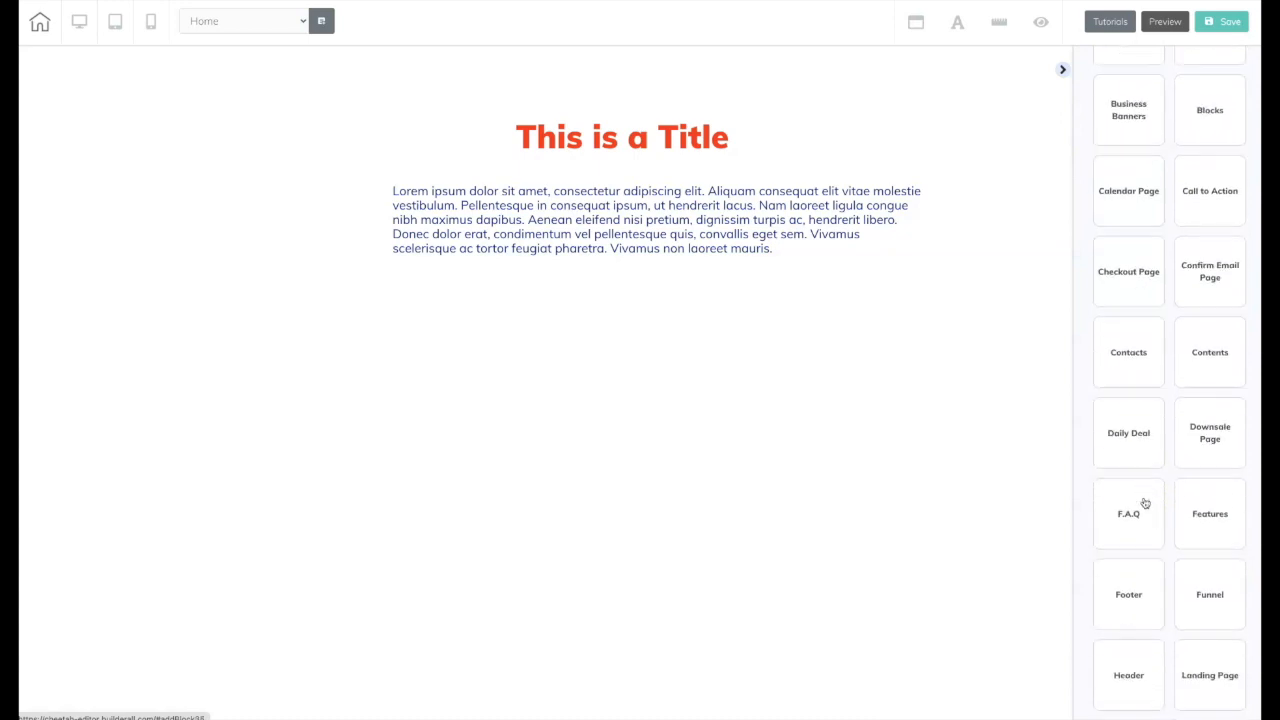
pyautogui.click(1124, 444)
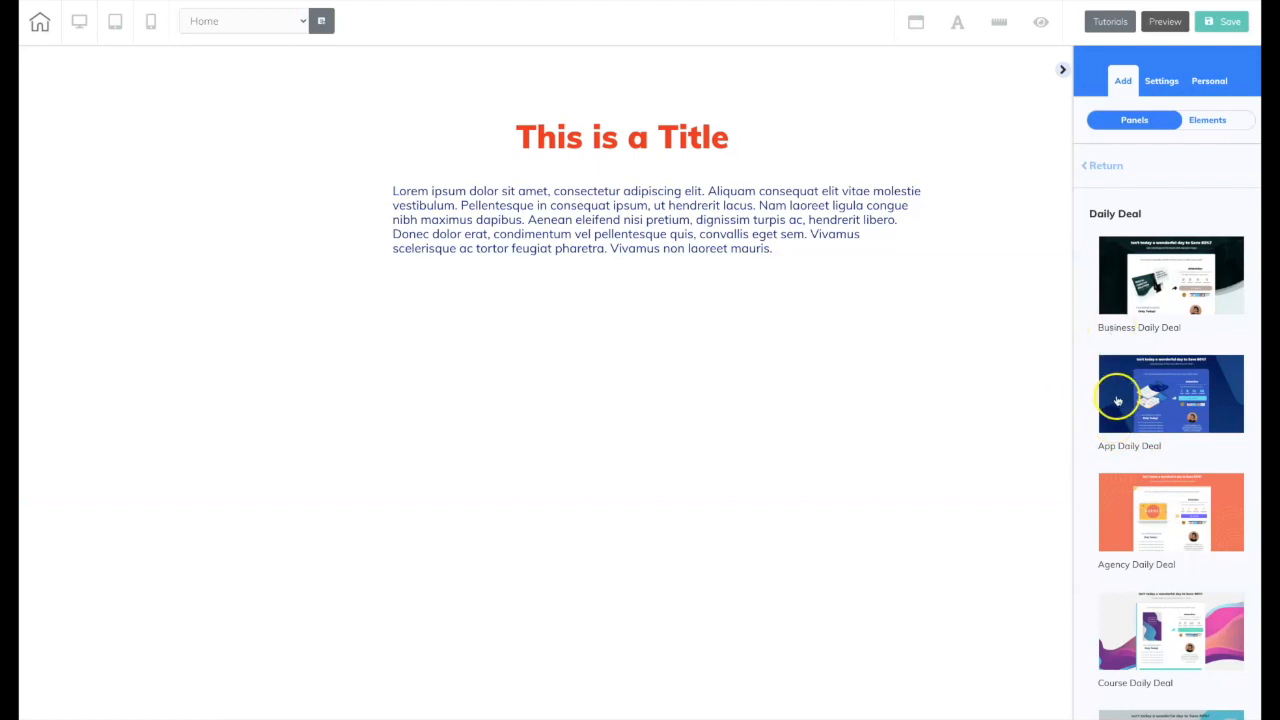
pyautogui.moveTo(1114, 340); pyautogui.dragTo(960, 443)
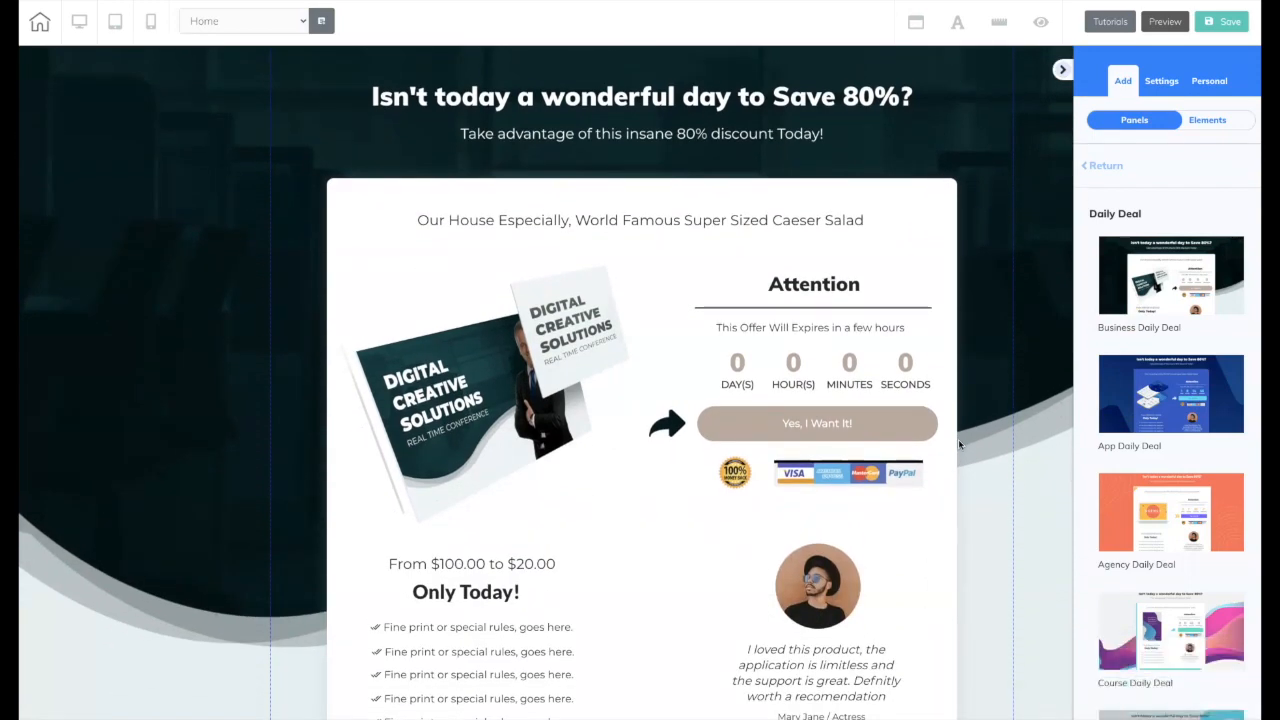
# Replace the Daily Deal panel's background image with the lighter teal background, searching the user files for "back".
pyautogui.click(162, 420)
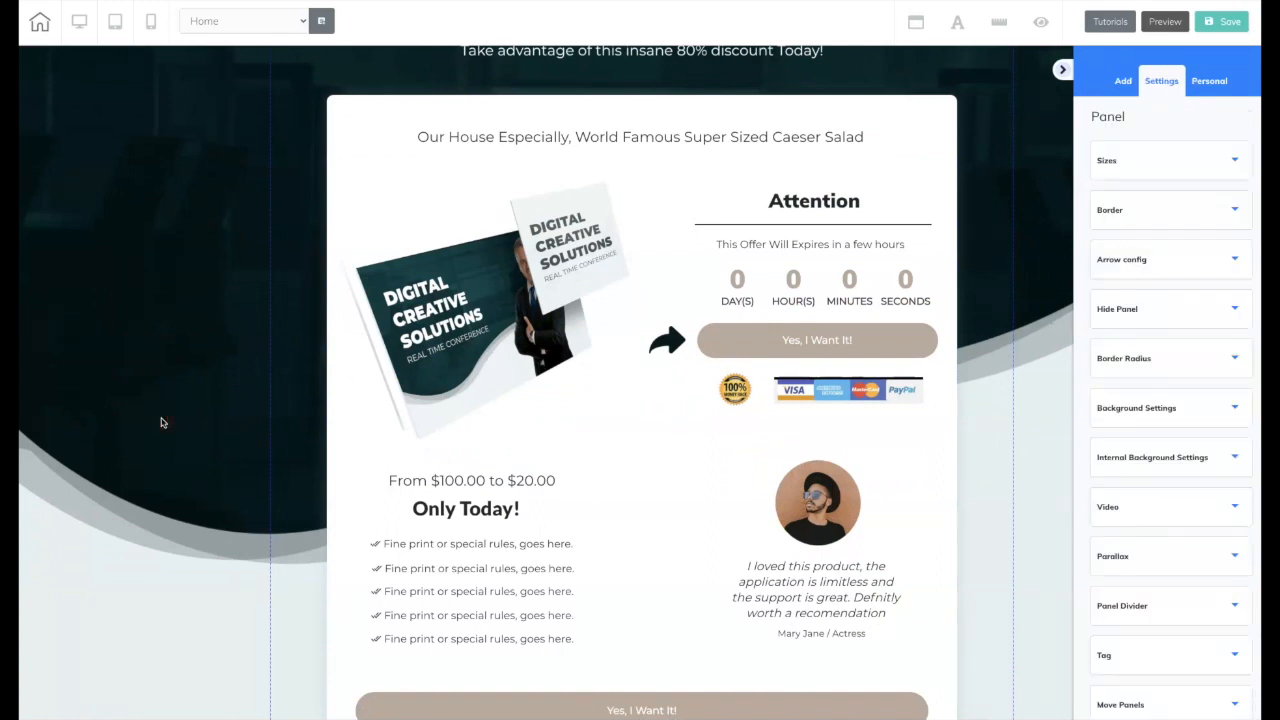
pyautogui.click(167, 420)
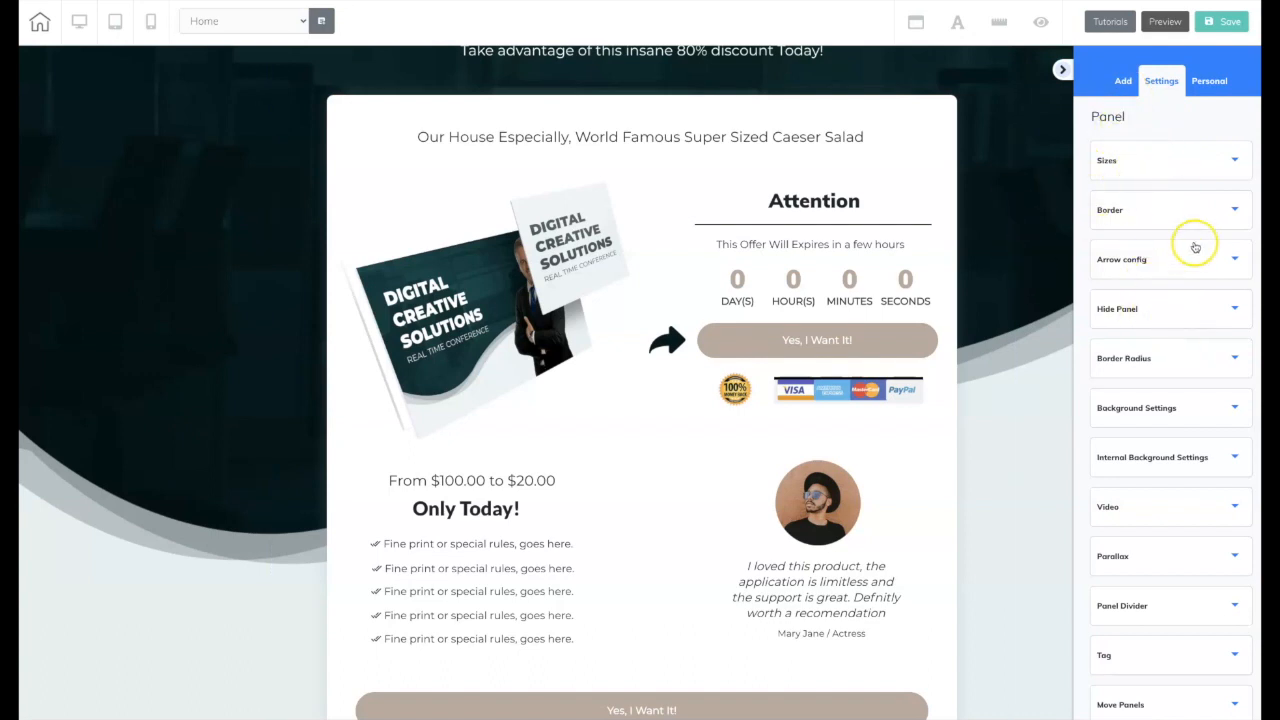
pyautogui.click(1220, 410)
pyautogui.scroll(-4, 1220, 420)
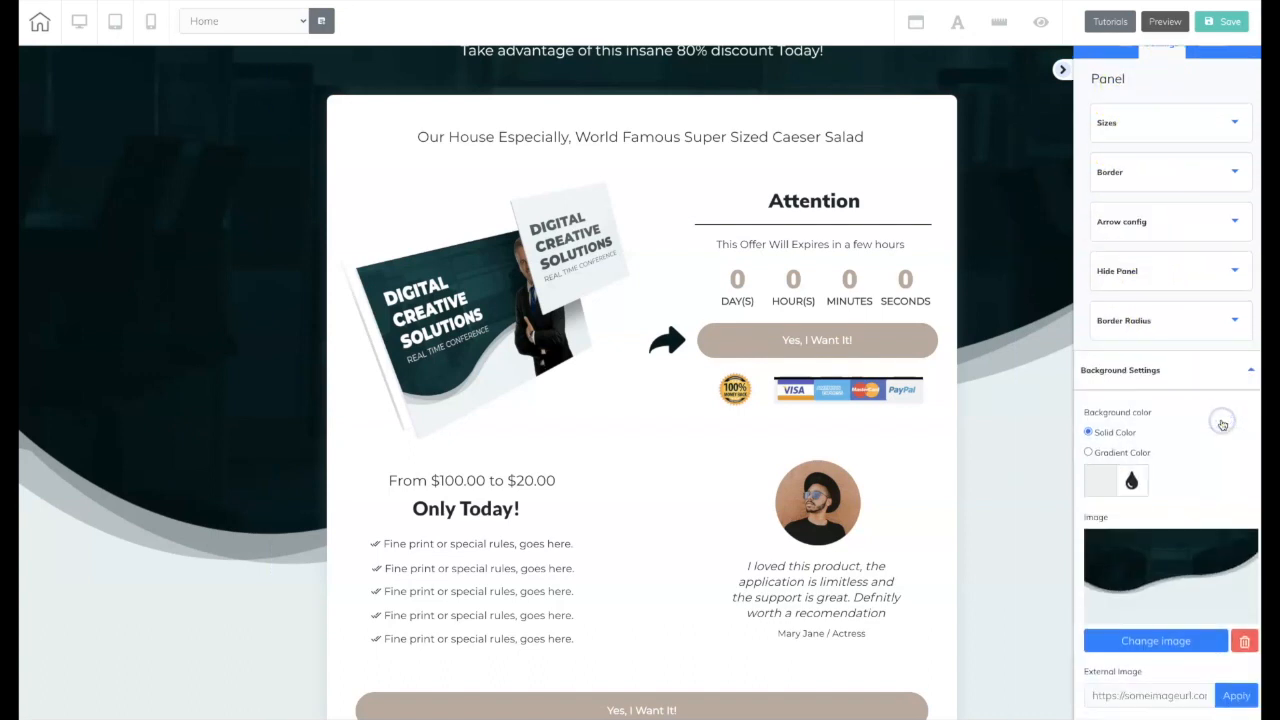
pyautogui.click(1171, 474)
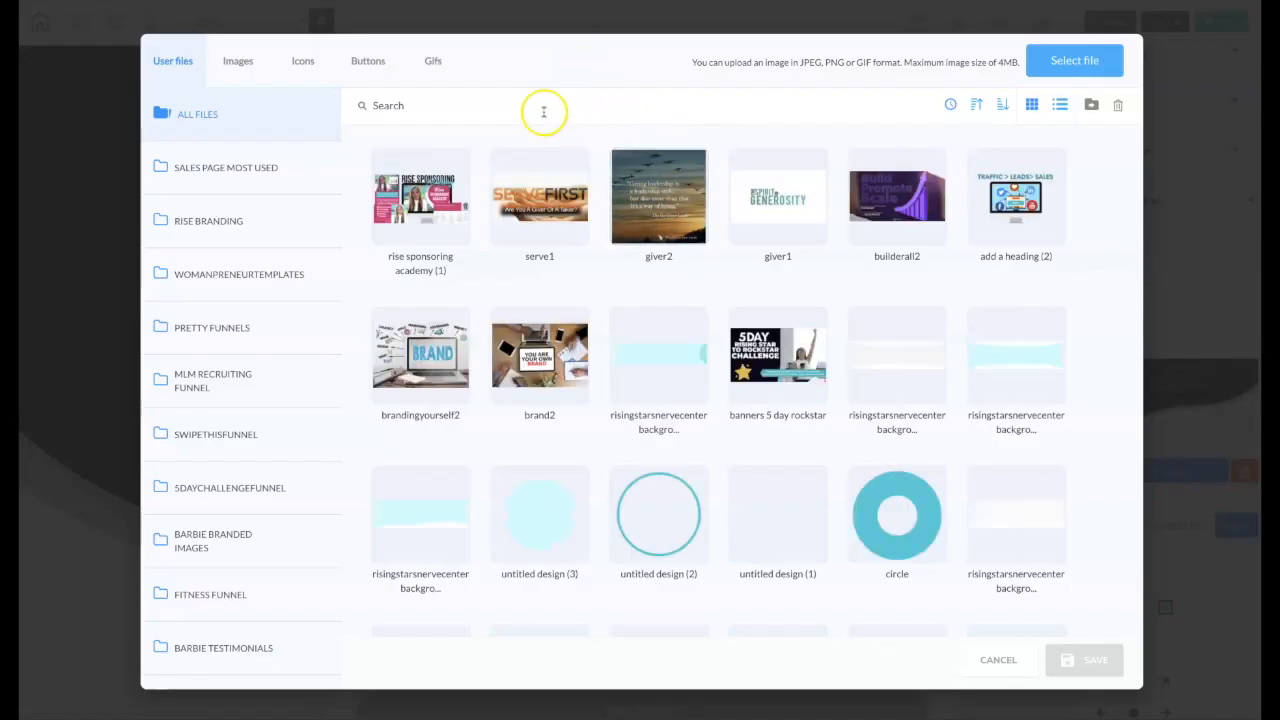
pyautogui.write('back')
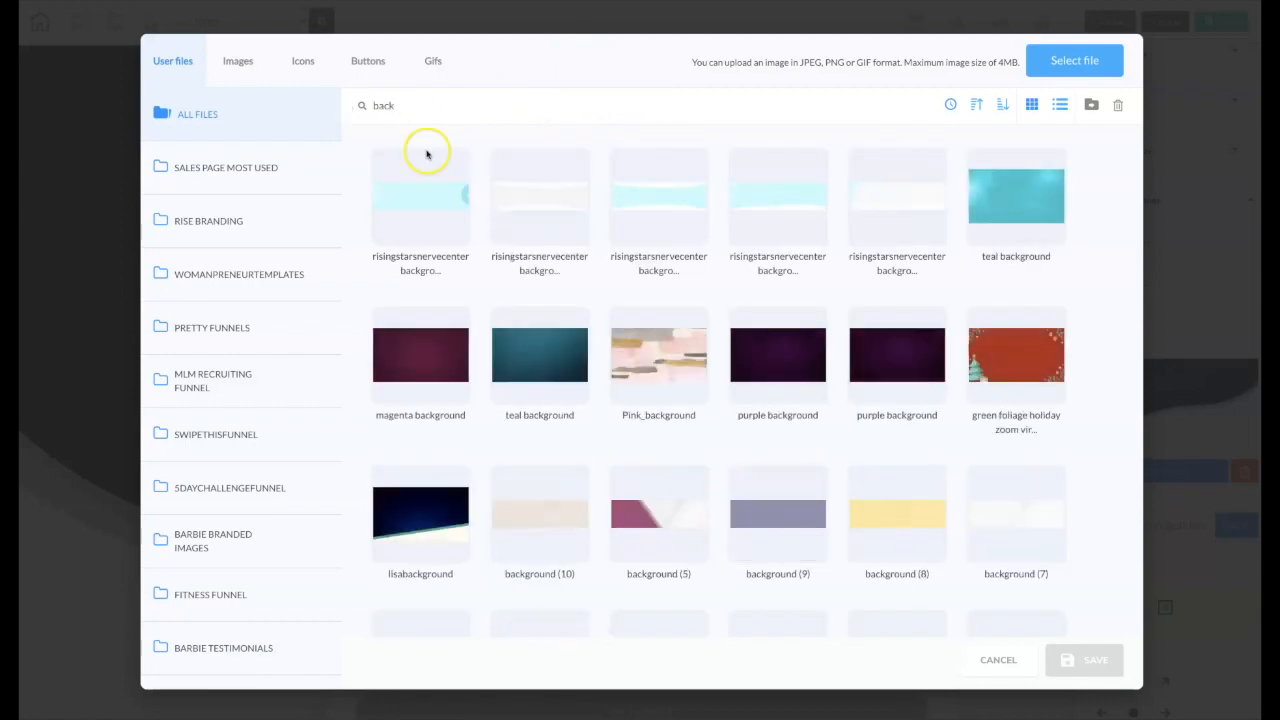
pyautogui.moveTo(509, 314)
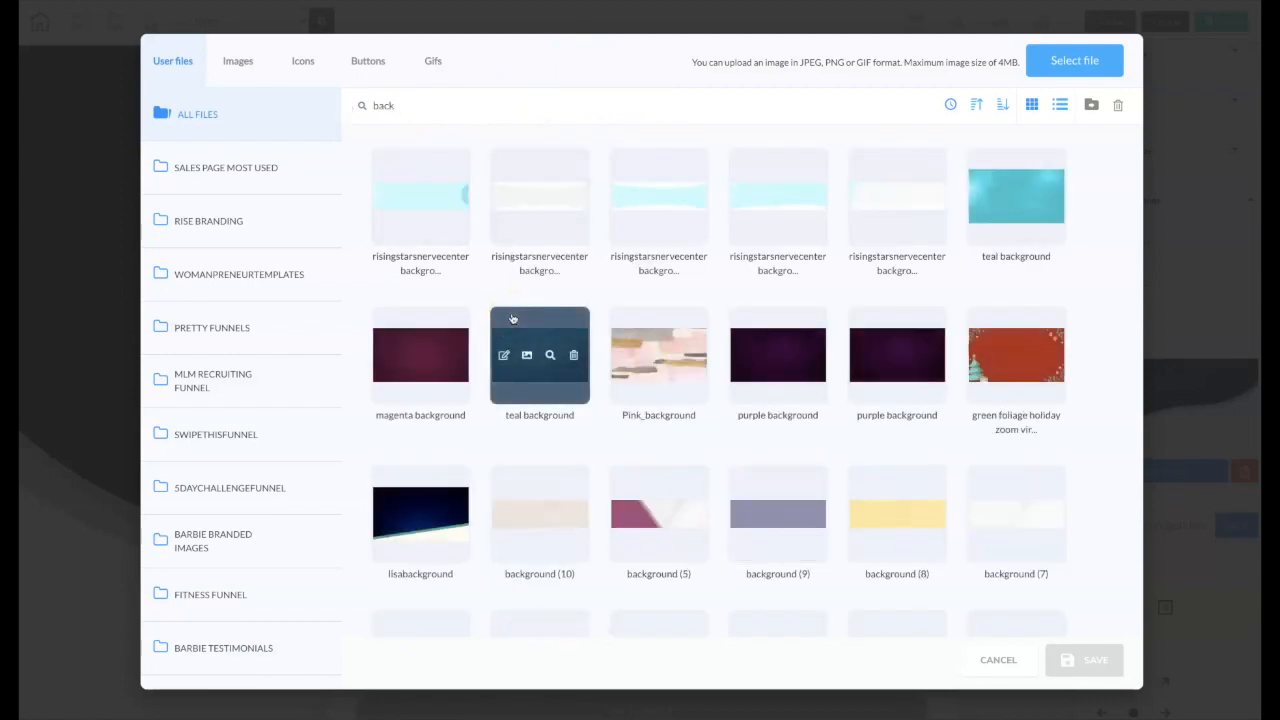
pyautogui.click(1057, 206)
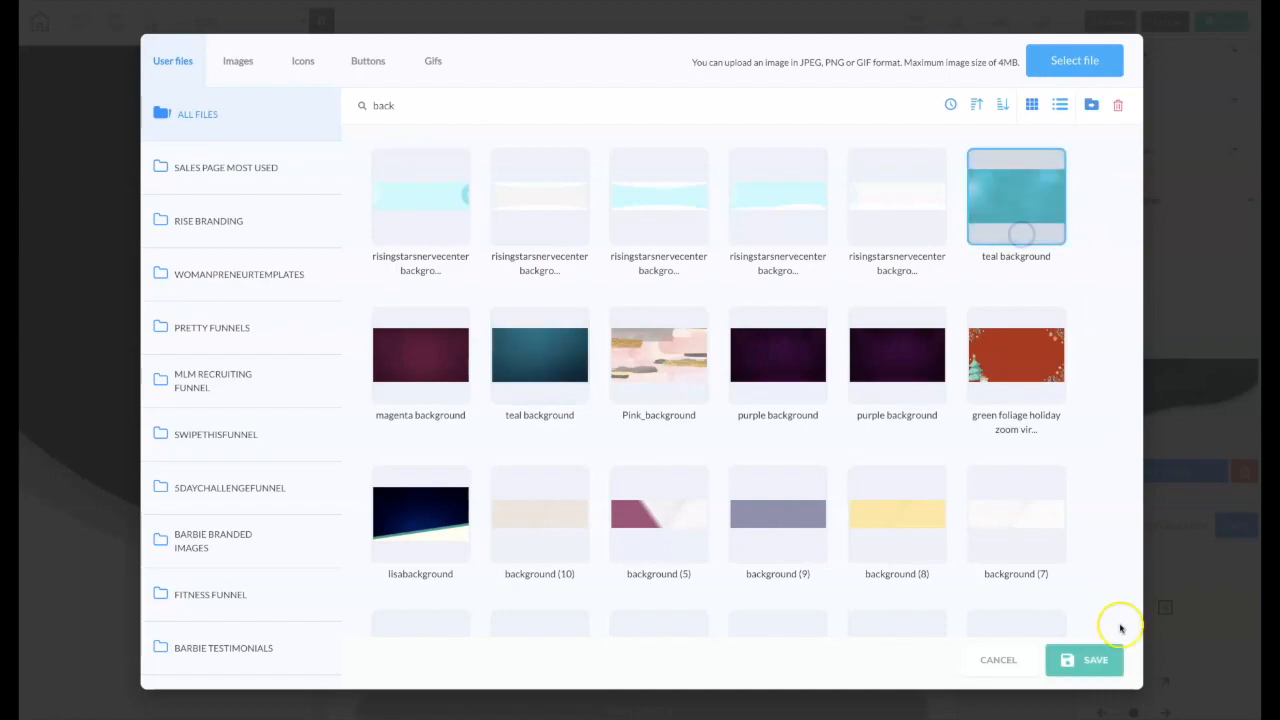
pyautogui.click(1088, 660)
pyautogui.scroll(-1, 990, 366)
pyautogui.scroll(6, 990, 366)
pyautogui.scroll(-3, 990, 366)
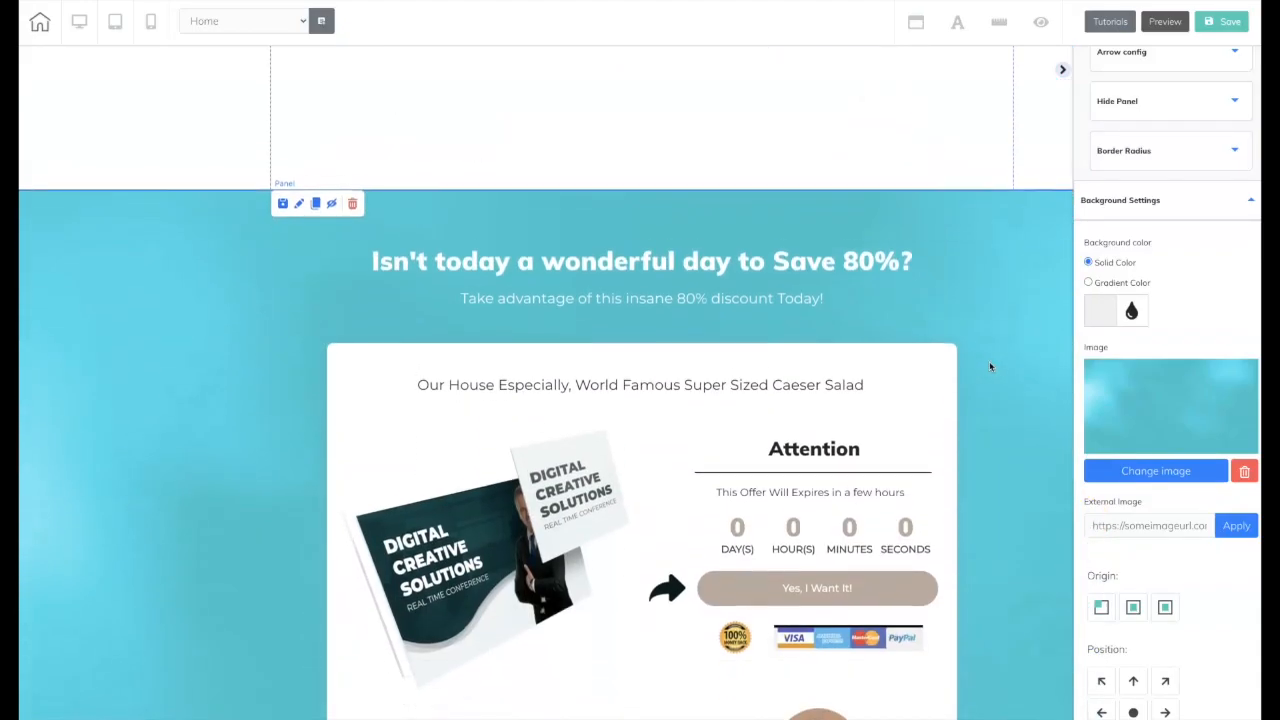
pyautogui.scroll(-3, 990, 366)
# Change the background colour of the "Yes, I Want It!" button under the countdown to light blue and save that colour as a swatch.
pyautogui.click(1006, 362)
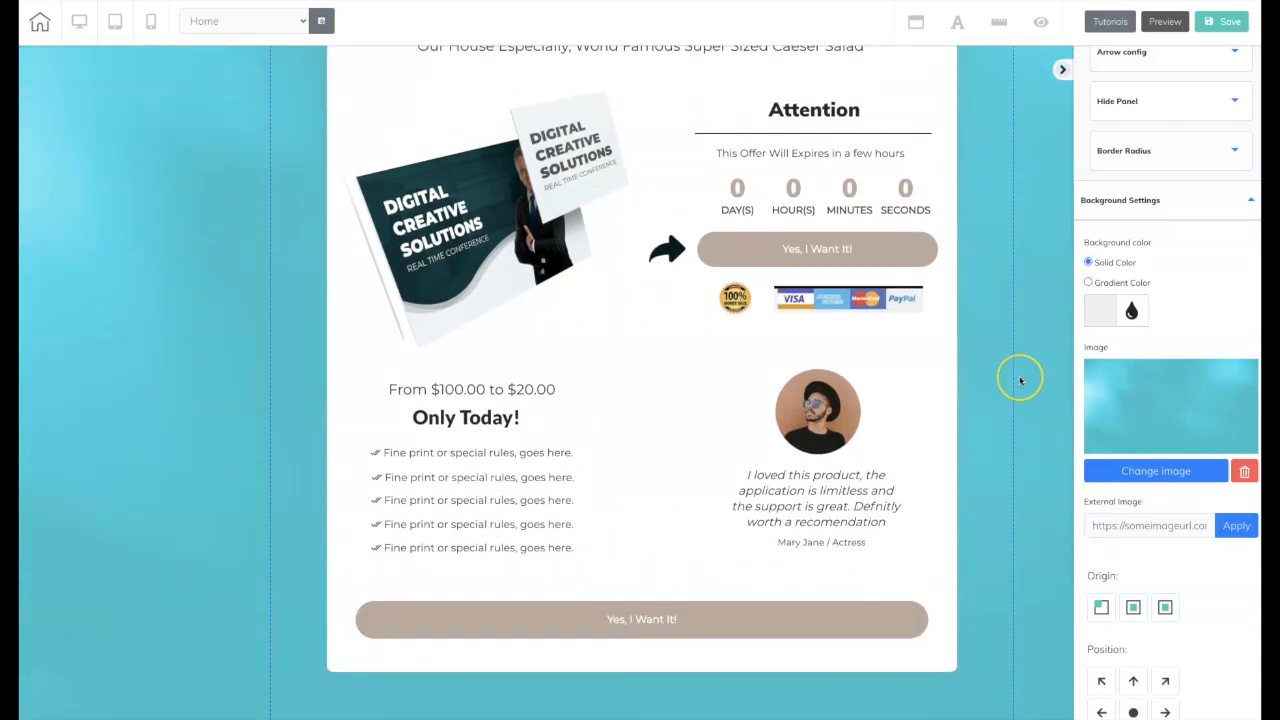
pyautogui.click(737, 257)
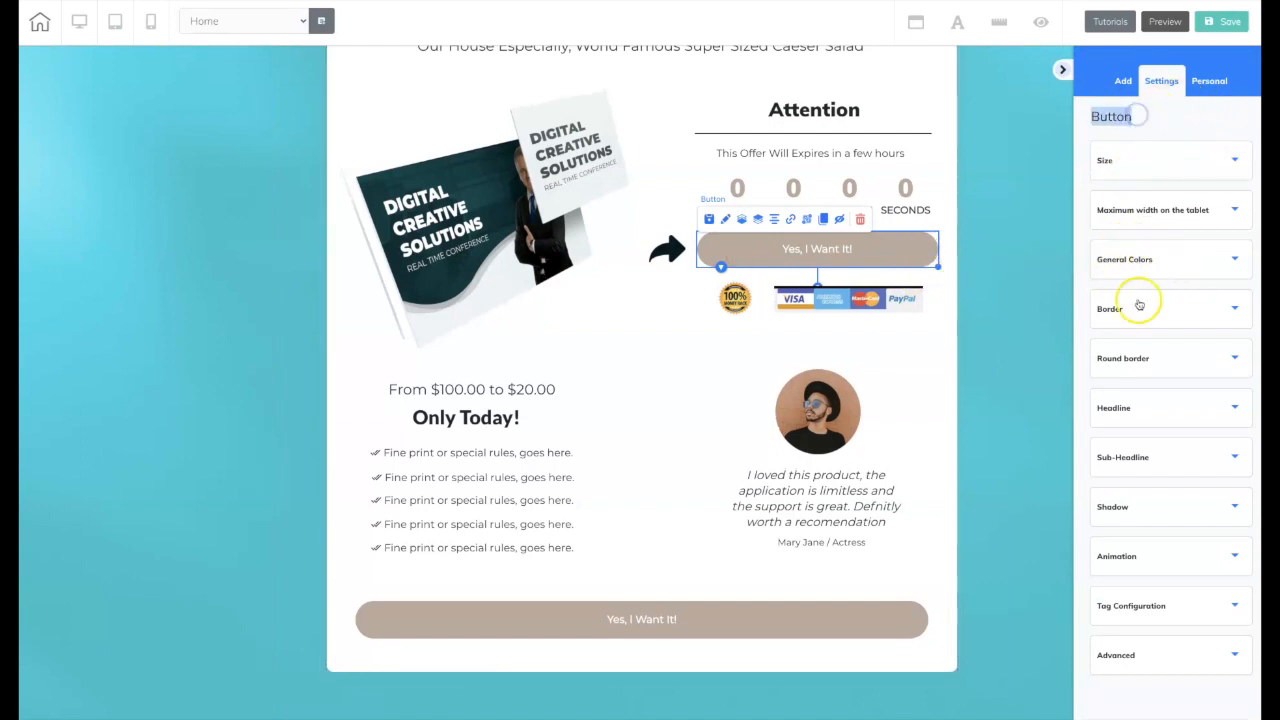
pyautogui.click(1170, 261)
pyautogui.click(1096, 372)
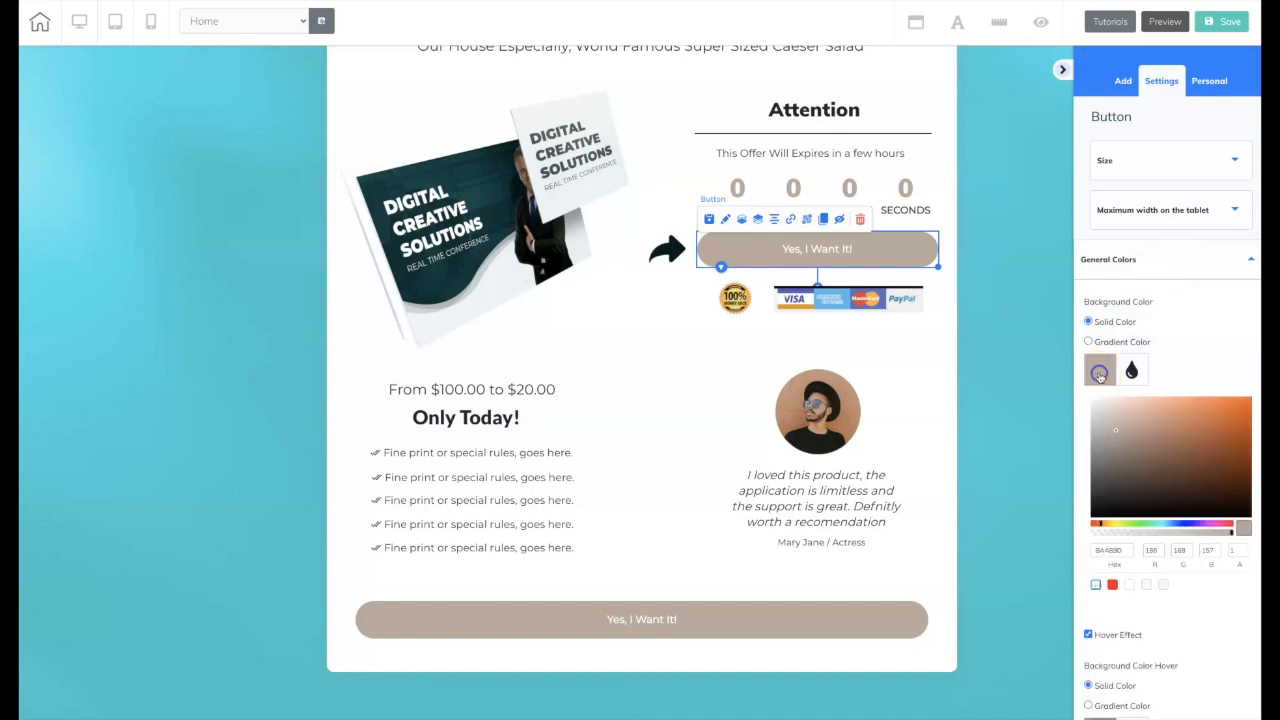
pyautogui.click(1165, 527)
pyautogui.click(985, 594)
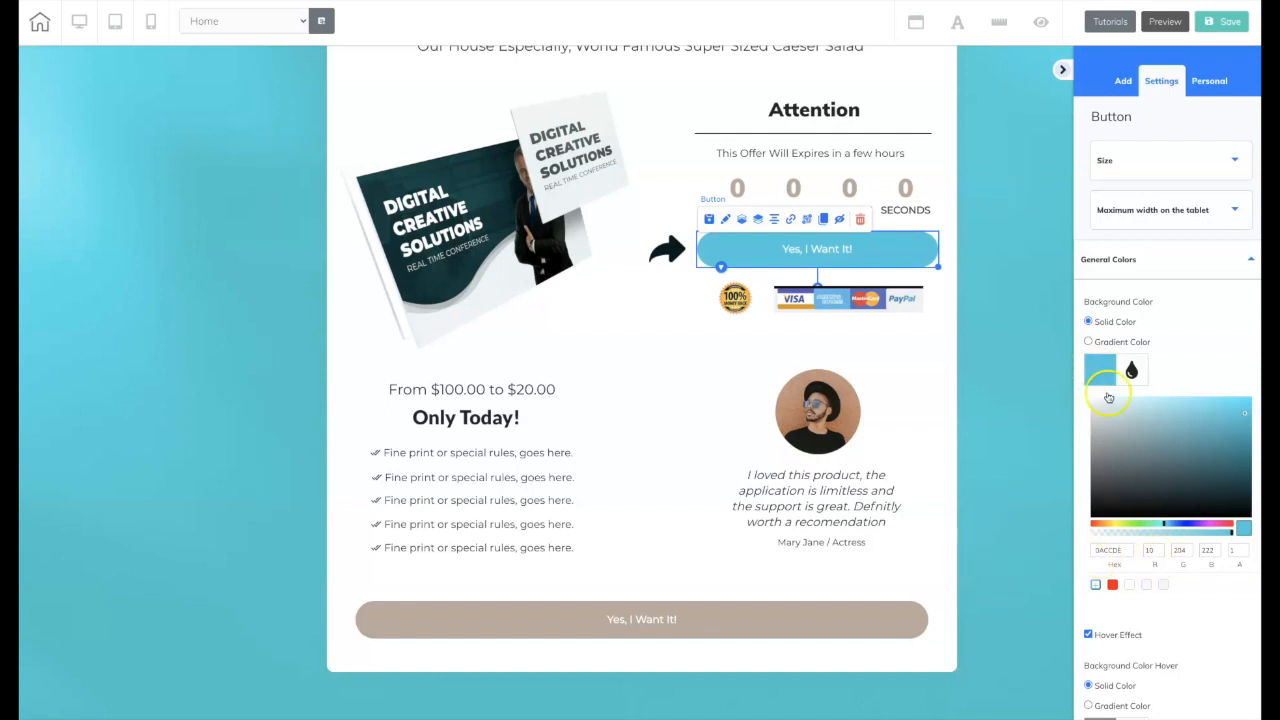
pyautogui.click(1095, 586)
pyautogui.click(1172, 588)
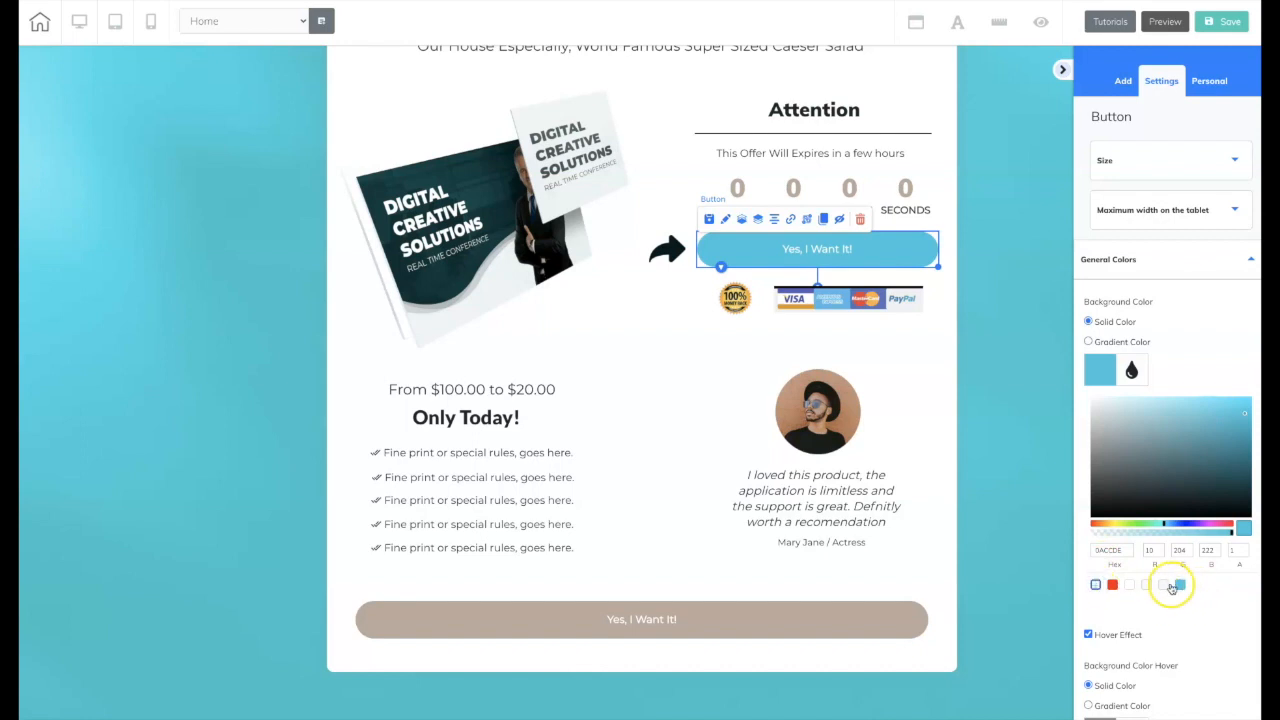
# Apply the saved light blue swatch to the wide "Yes, I Want It!" button at the end of the Daily Deal panel.
pyautogui.click(902, 618)
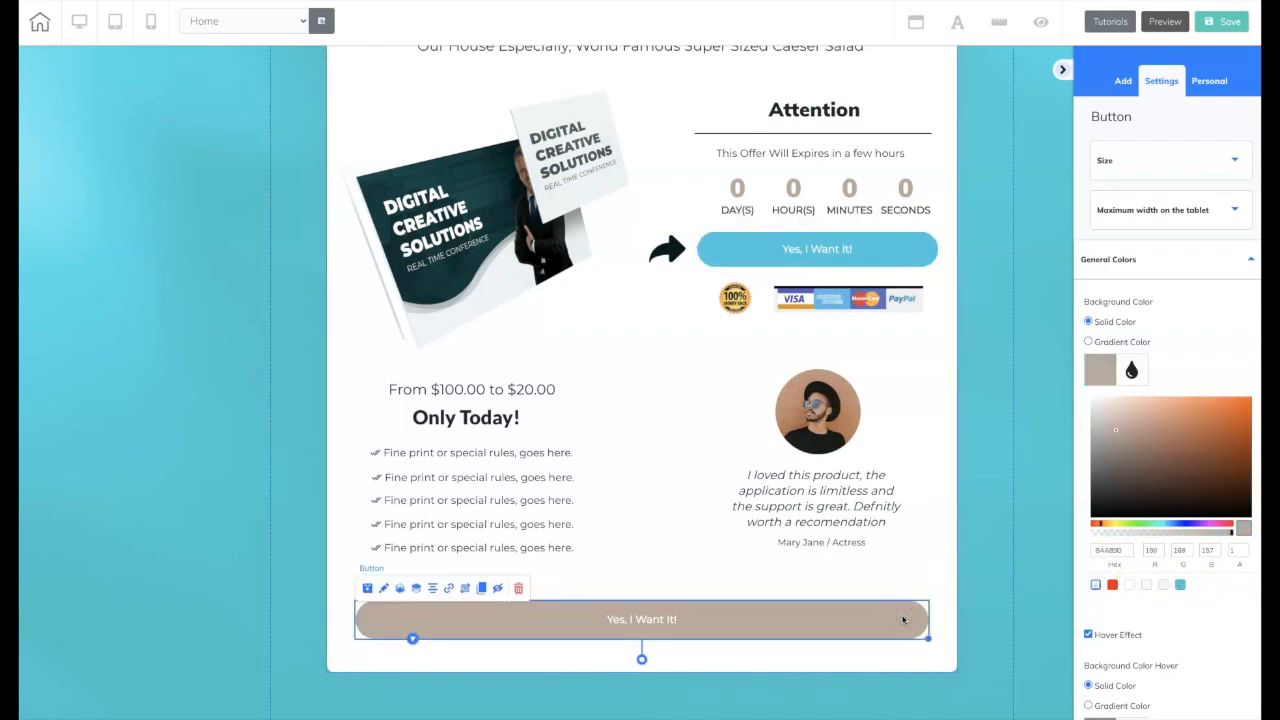
pyautogui.click(1180, 584)
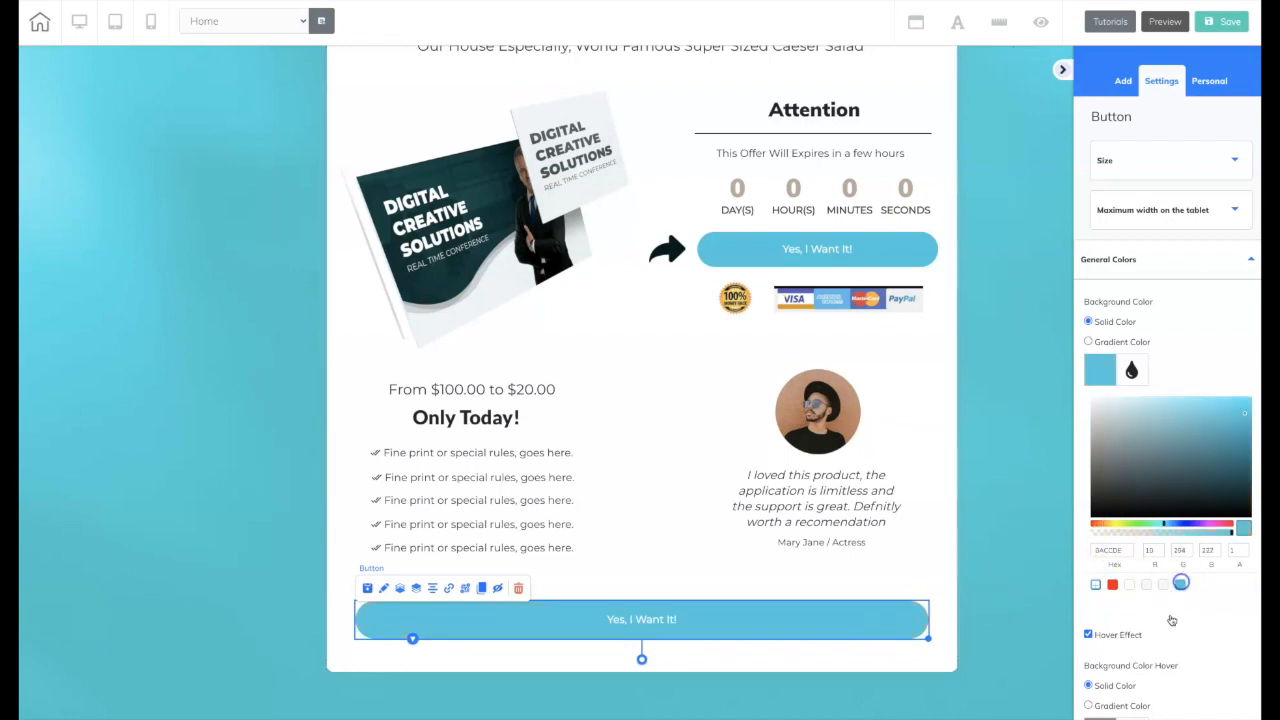
pyautogui.click(1052, 524)
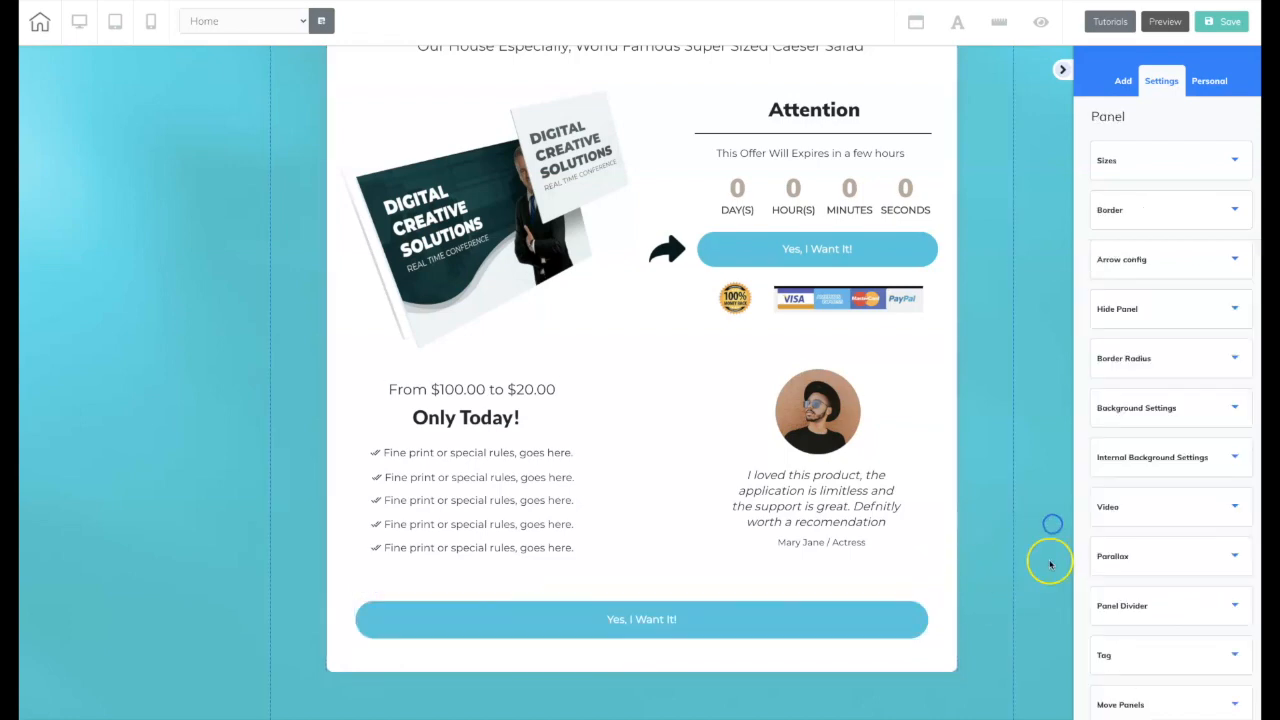
# Look over the Daily Deal panel from the headline to the fine print list and final button.
pyautogui.scroll(5, 1050, 562)
pyautogui.scroll(-4, 1049, 559)
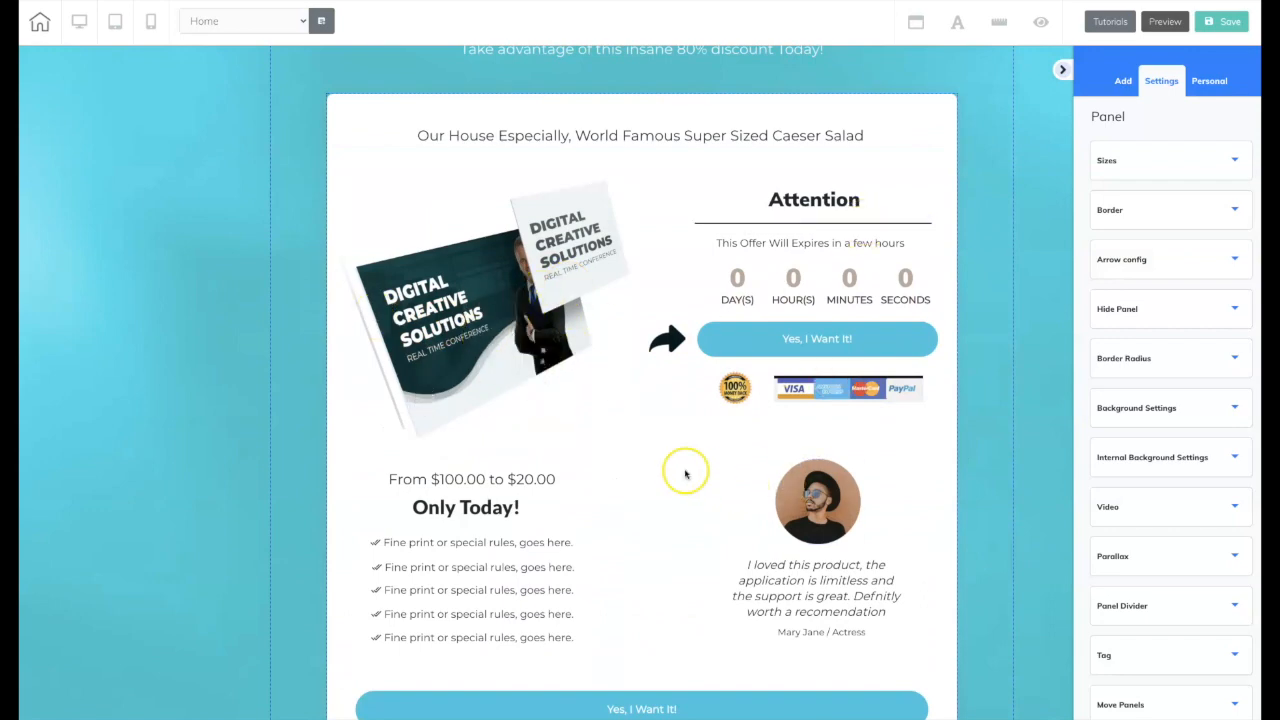
pyautogui.scroll(-1, 686, 471)
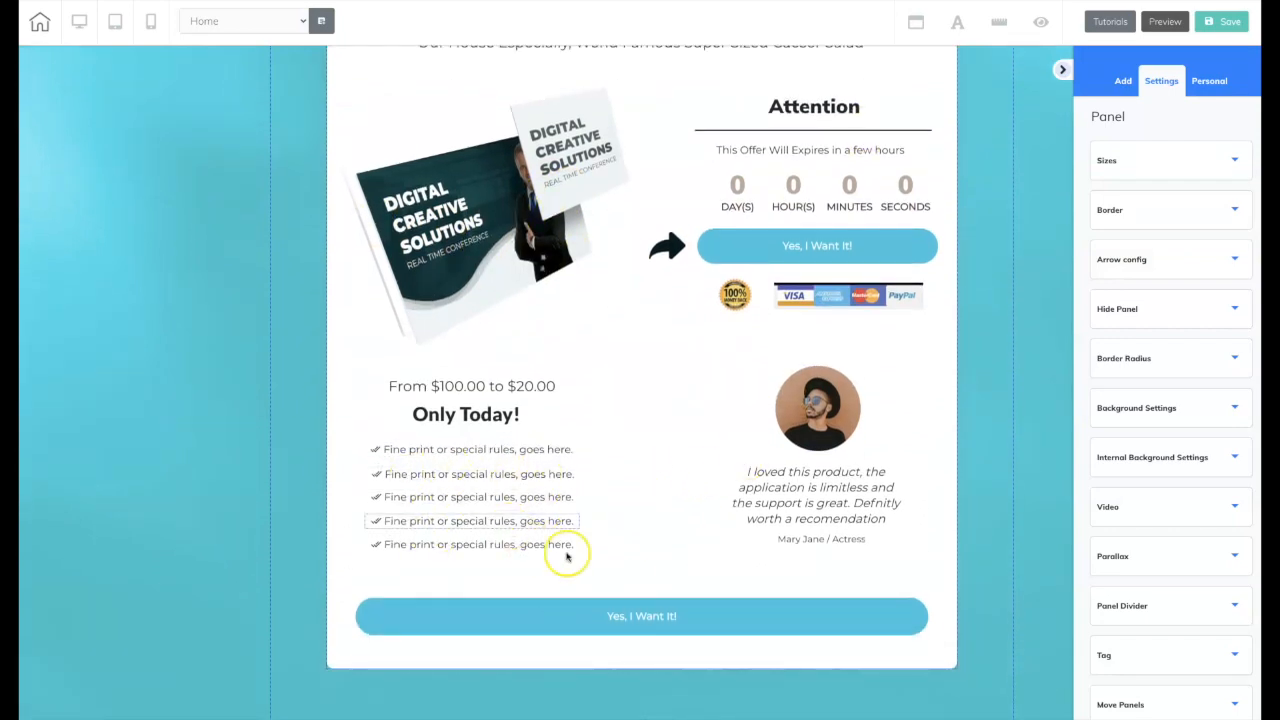
pyautogui.scroll(5, 1013, 434)
pyautogui.scroll(-4, 1013, 434)
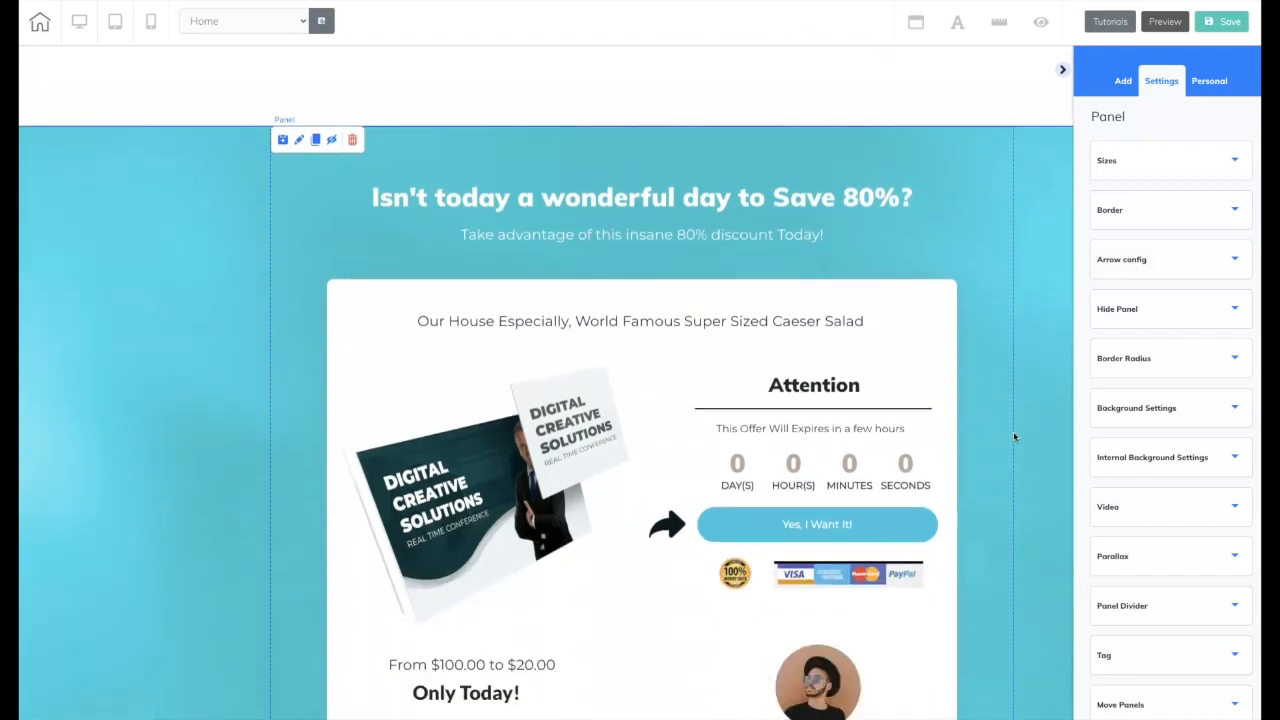
pyautogui.scroll(-1, 1013, 436)
pyautogui.scroll(1, 1013, 436)
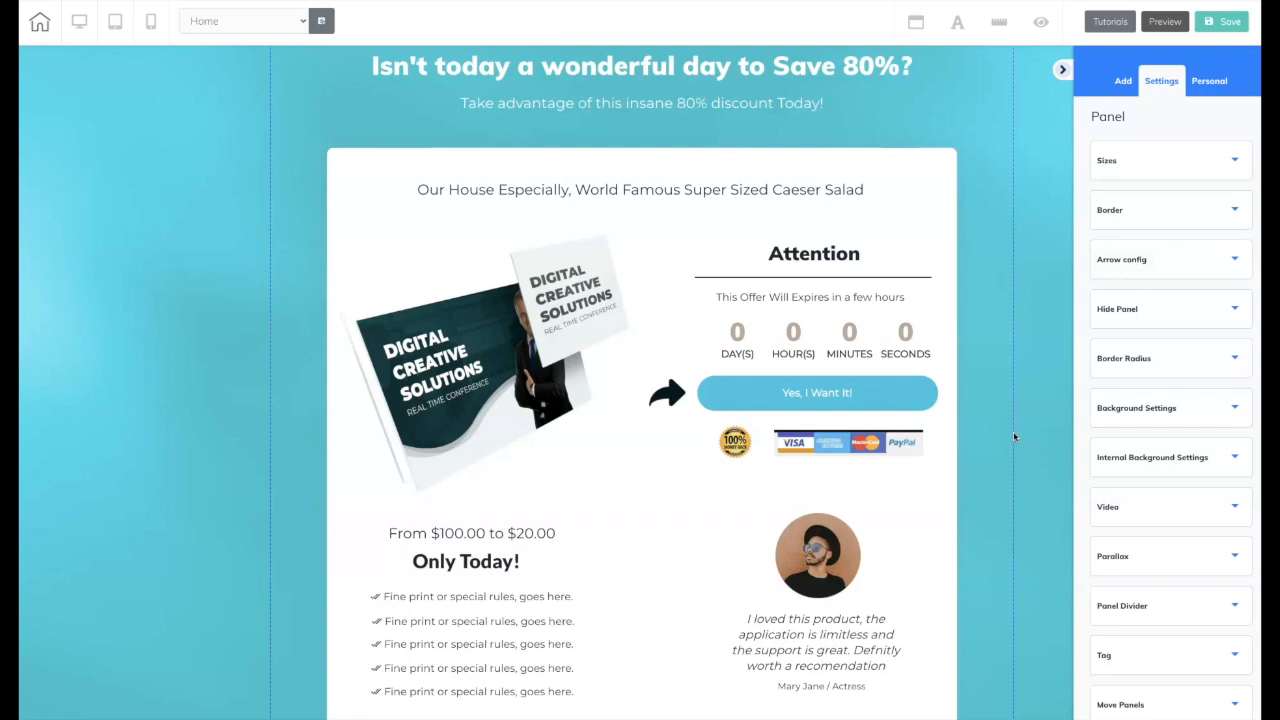
pyautogui.scroll(2, 1013, 434)
# Delete the Daily Deal panel below the title and text panel.
pyautogui.click(93, 150)
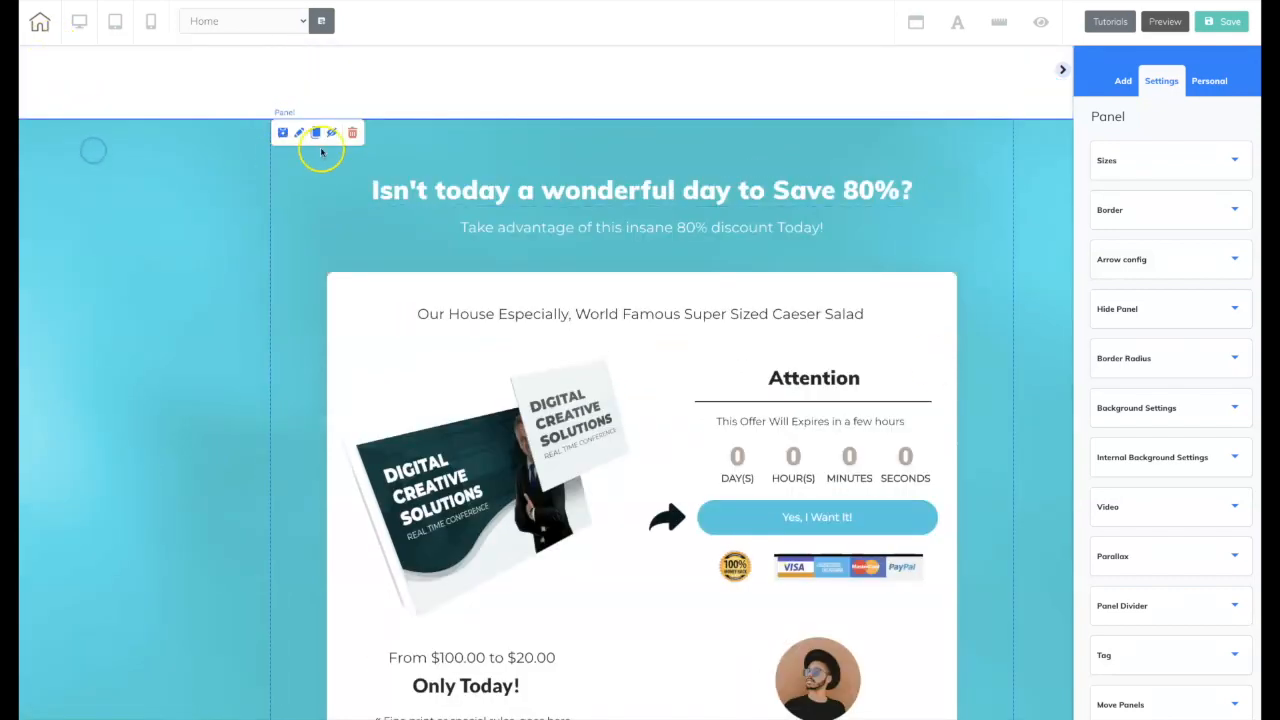
pyautogui.click(352, 132)
pyautogui.click(735, 402)
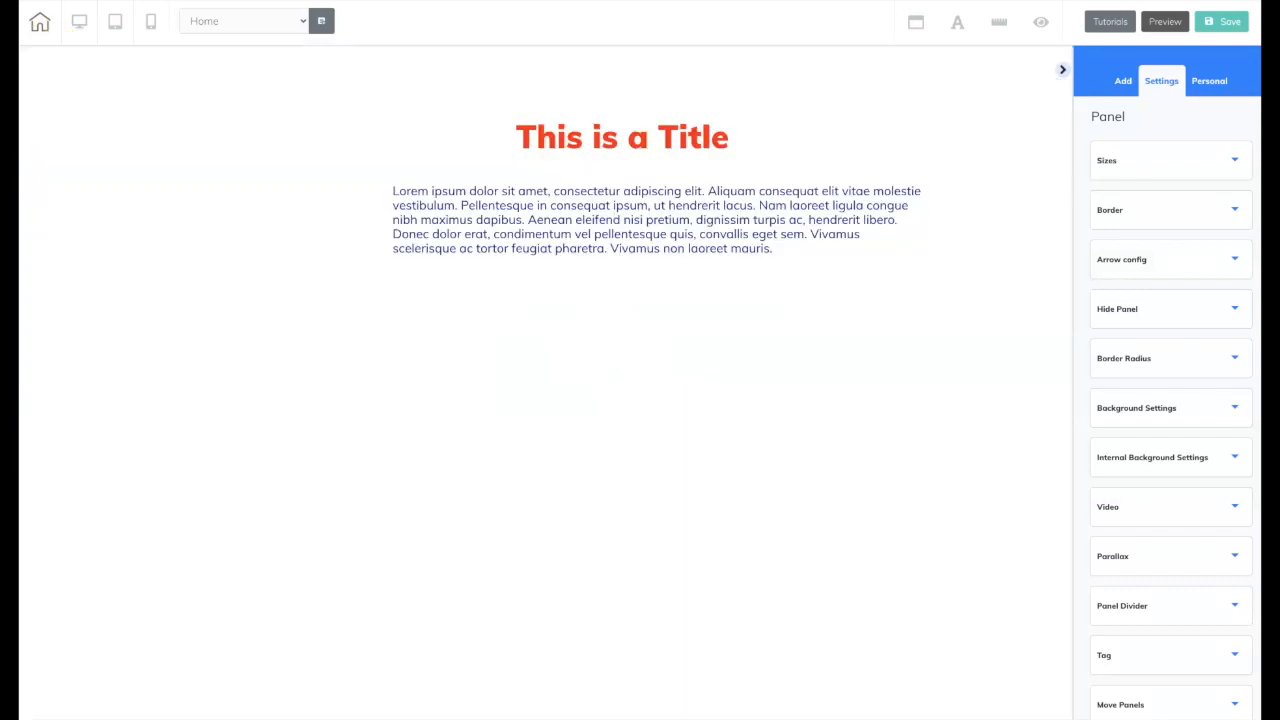
# Add the F.A.Q - 02 panel template from the F.A.Q category below the title and text panel.
pyautogui.click(1122, 80)
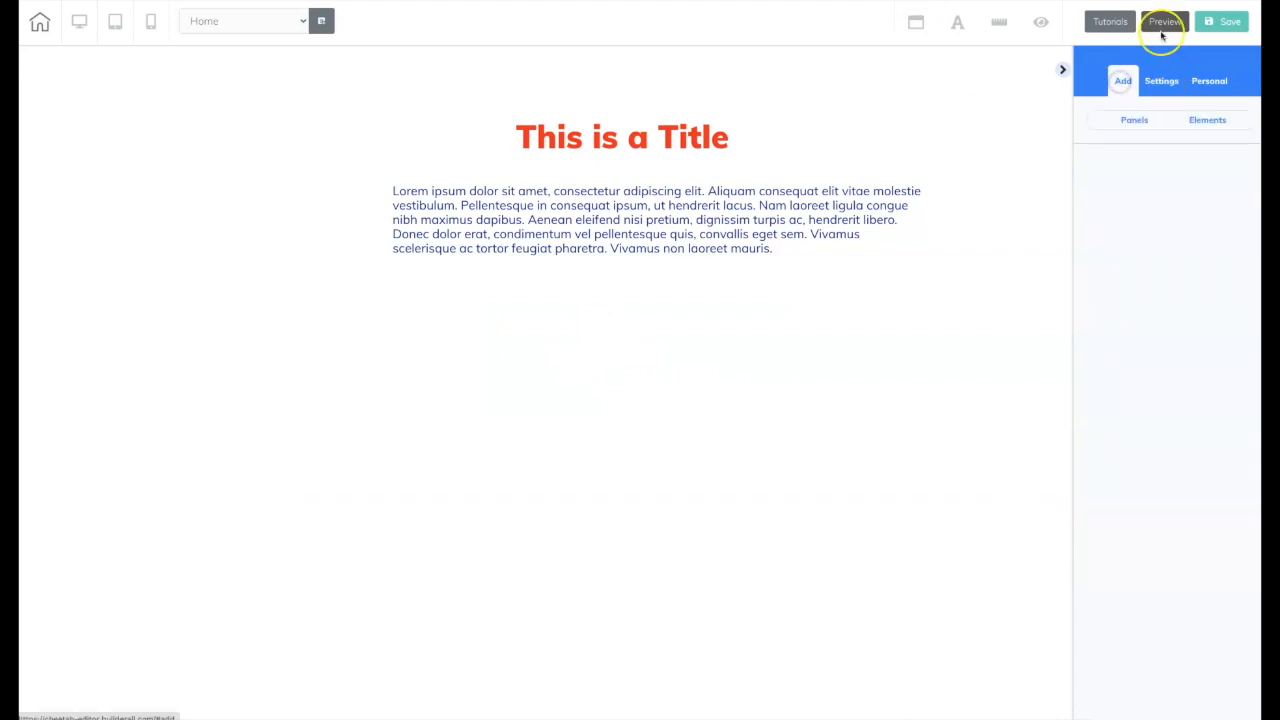
pyautogui.click(1134, 120)
pyautogui.click(1100, 162)
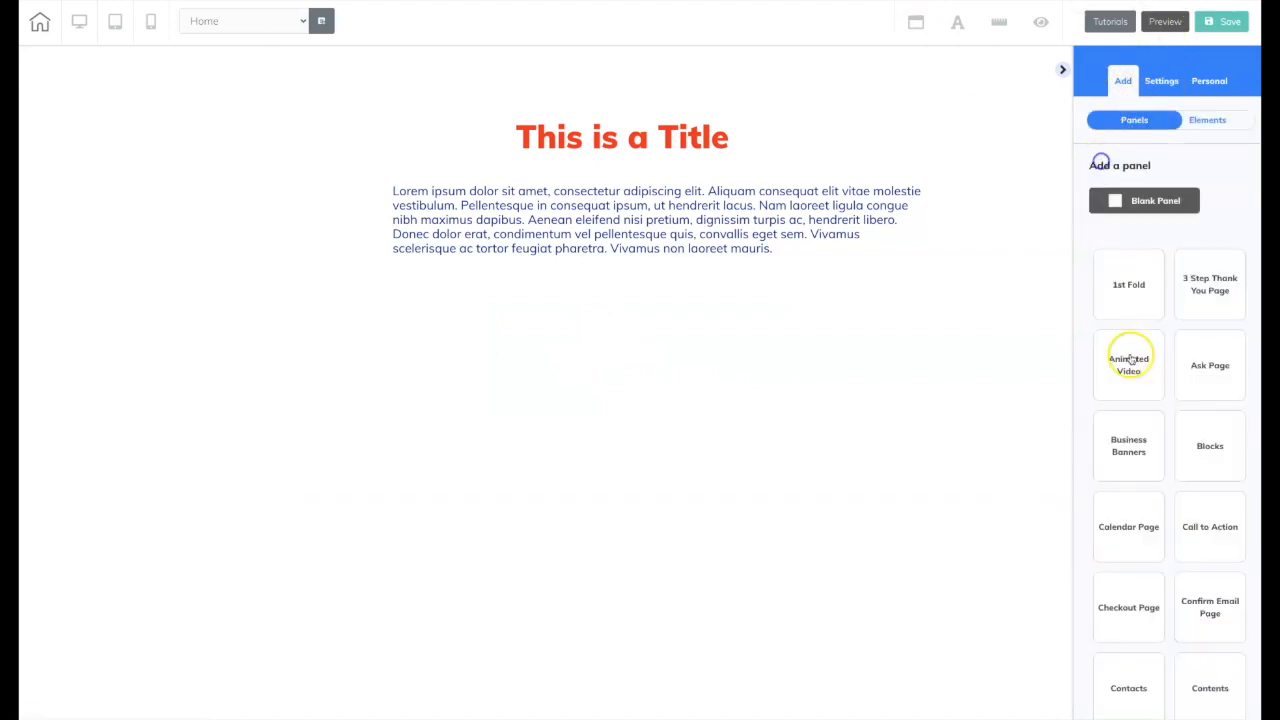
pyautogui.scroll(-5, 1129, 359)
pyautogui.scroll(-4, 1131, 359)
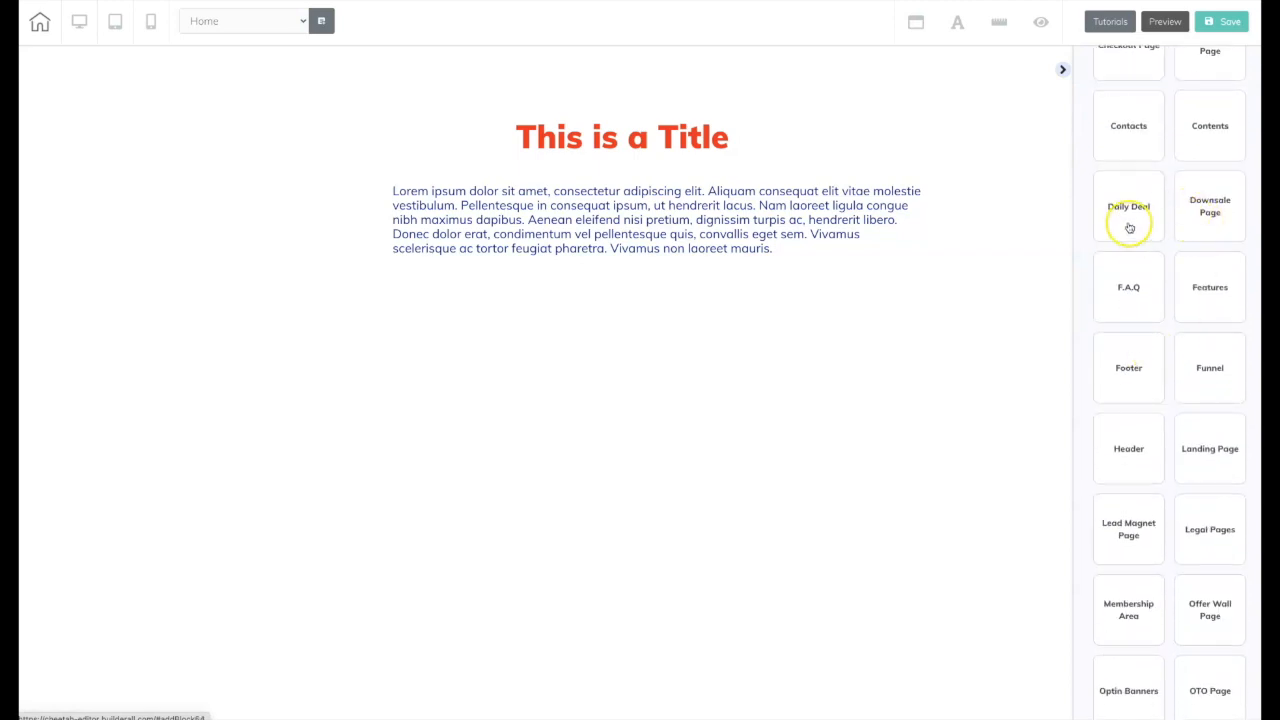
pyautogui.click(1228, 222)
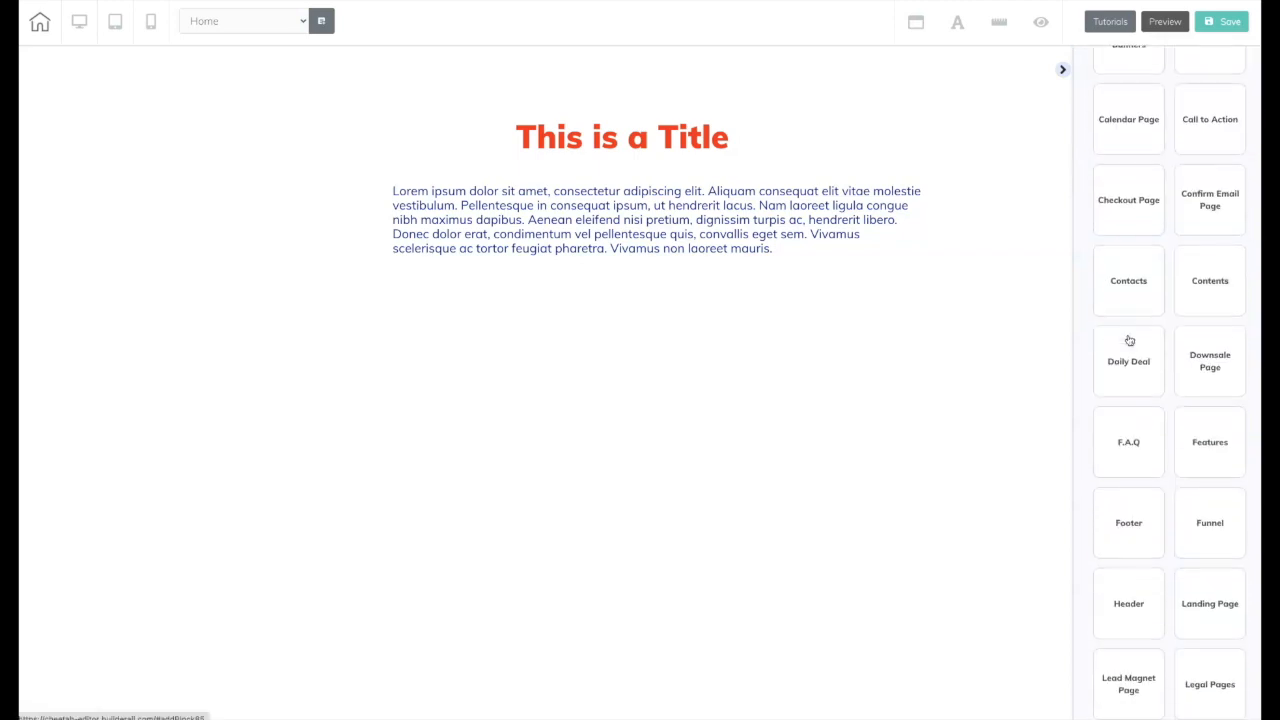
pyautogui.scroll(-1, 1128, 341)
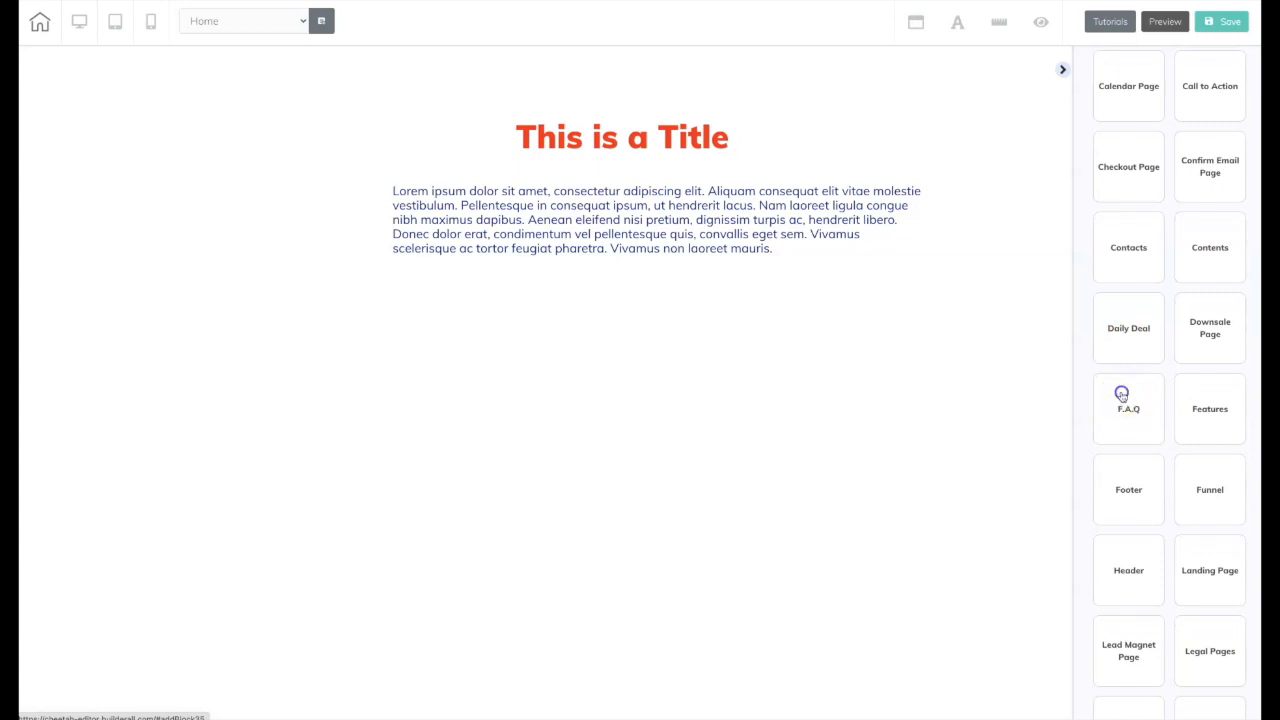
pyautogui.click(1122, 395)
pyautogui.scroll(-1, 1103, 347)
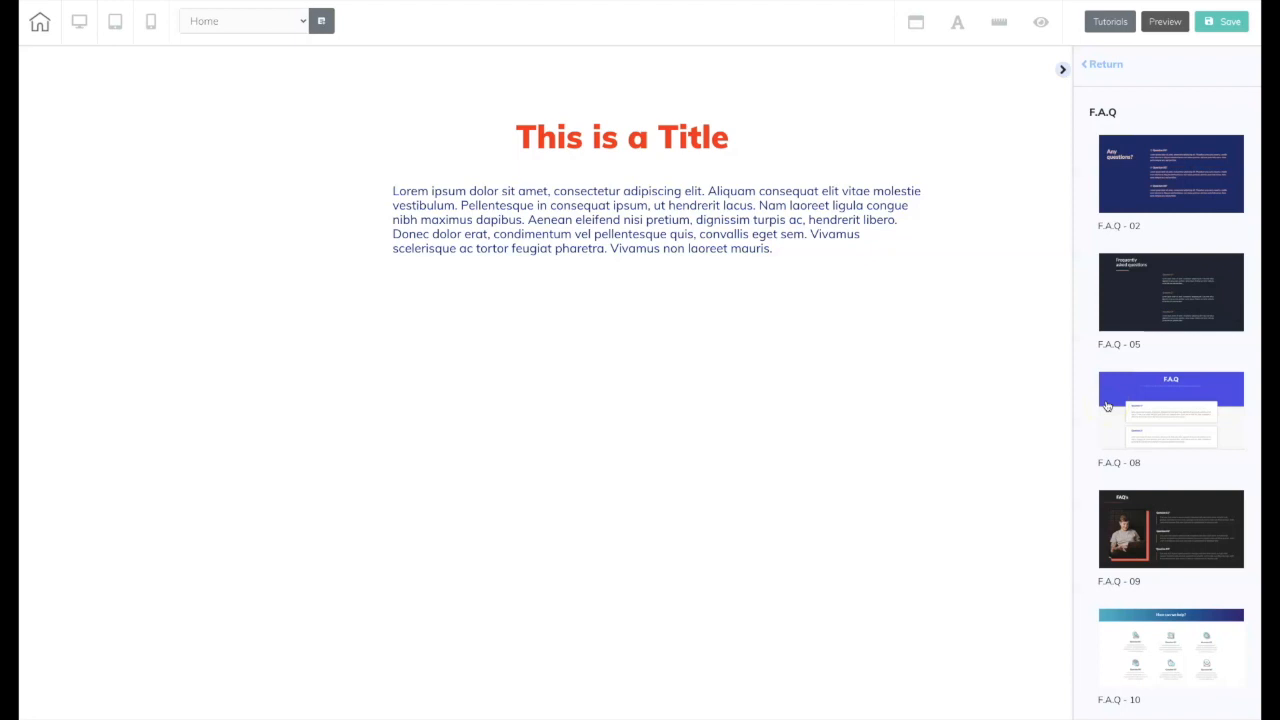
pyautogui.click(1139, 419)
pyautogui.moveTo(1122, 192); pyautogui.dragTo(989, 292)
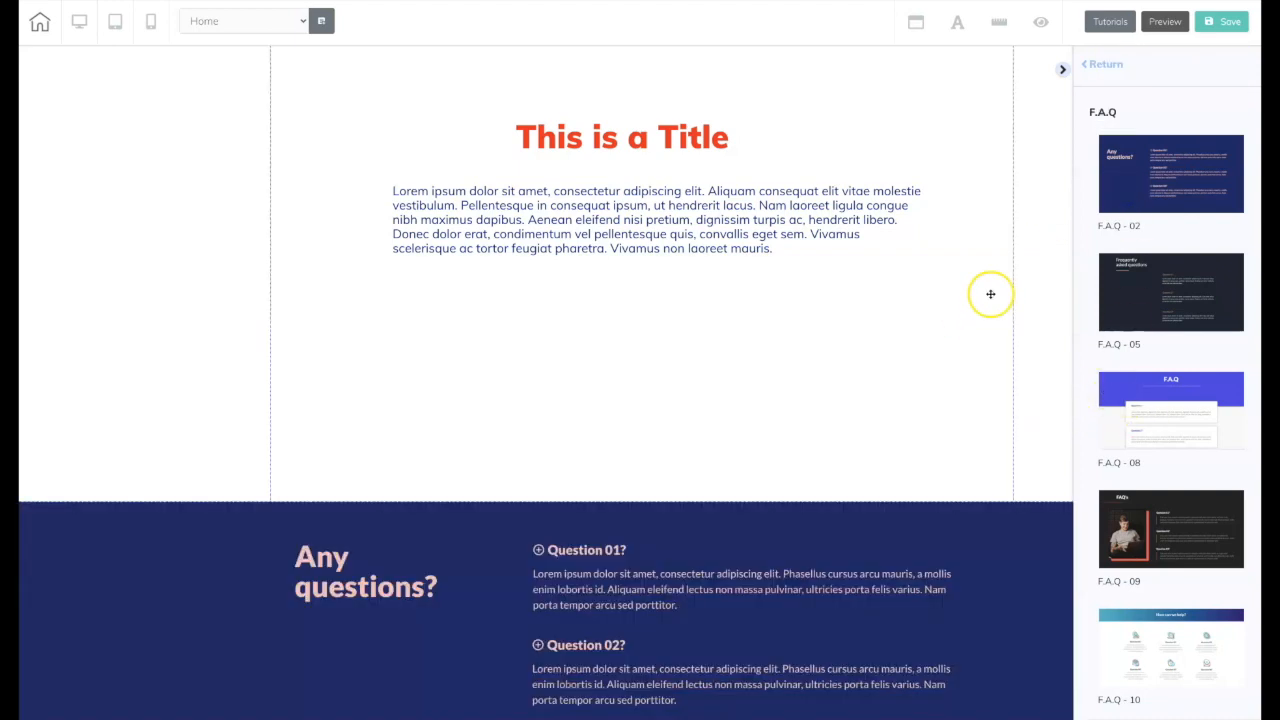
# Set the "Any questions?" panel's height to 919 and its minimum height to 214.
pyautogui.scroll(-2, 990, 297)
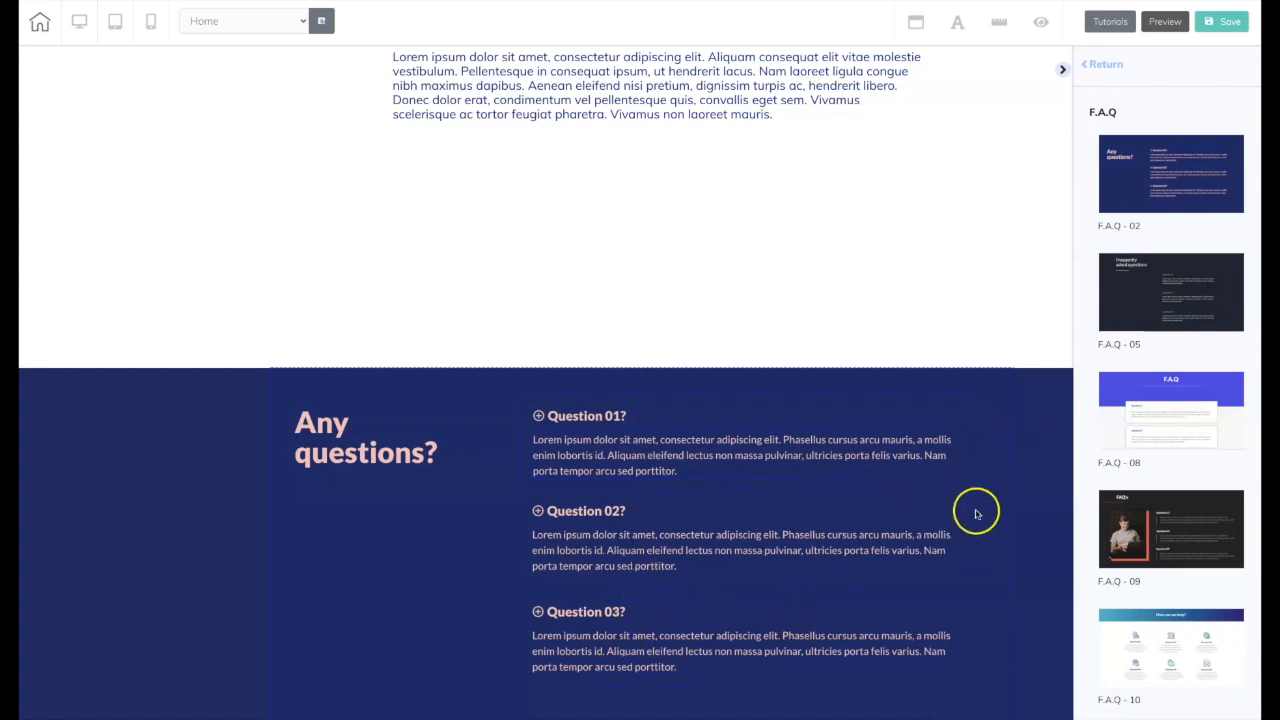
pyautogui.click(1033, 498)
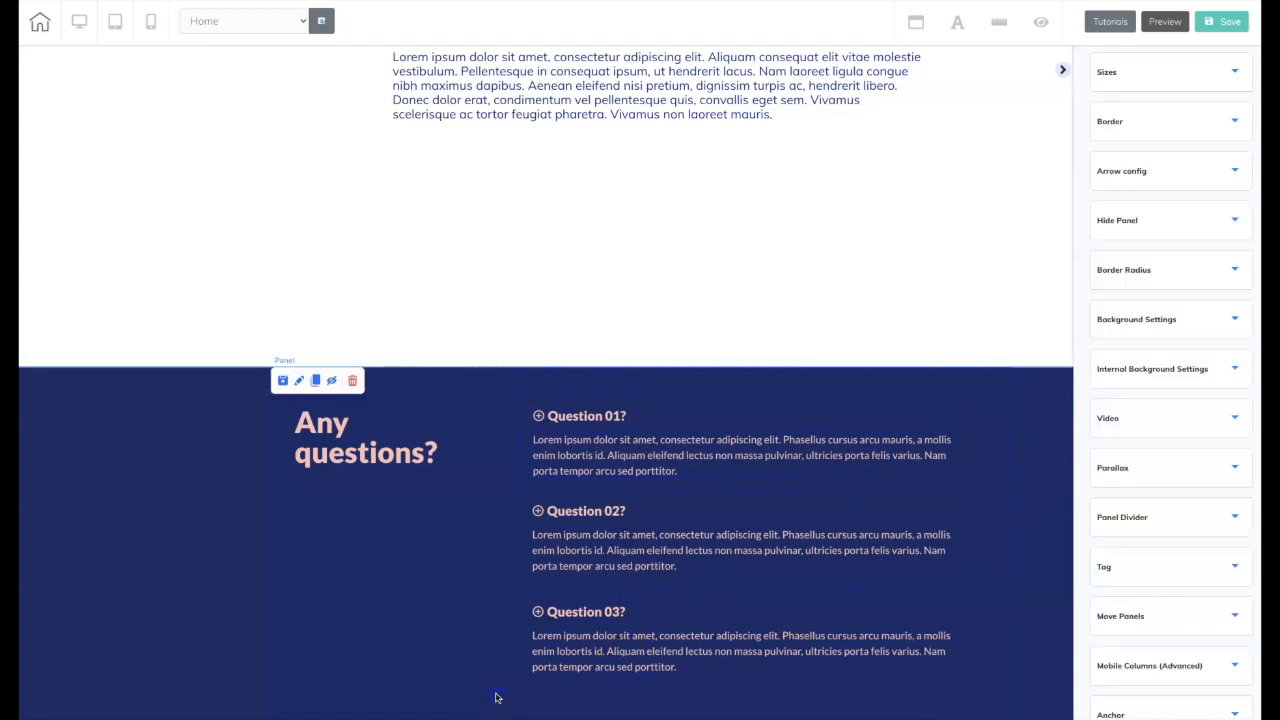
pyautogui.scroll(-1, 143, 628)
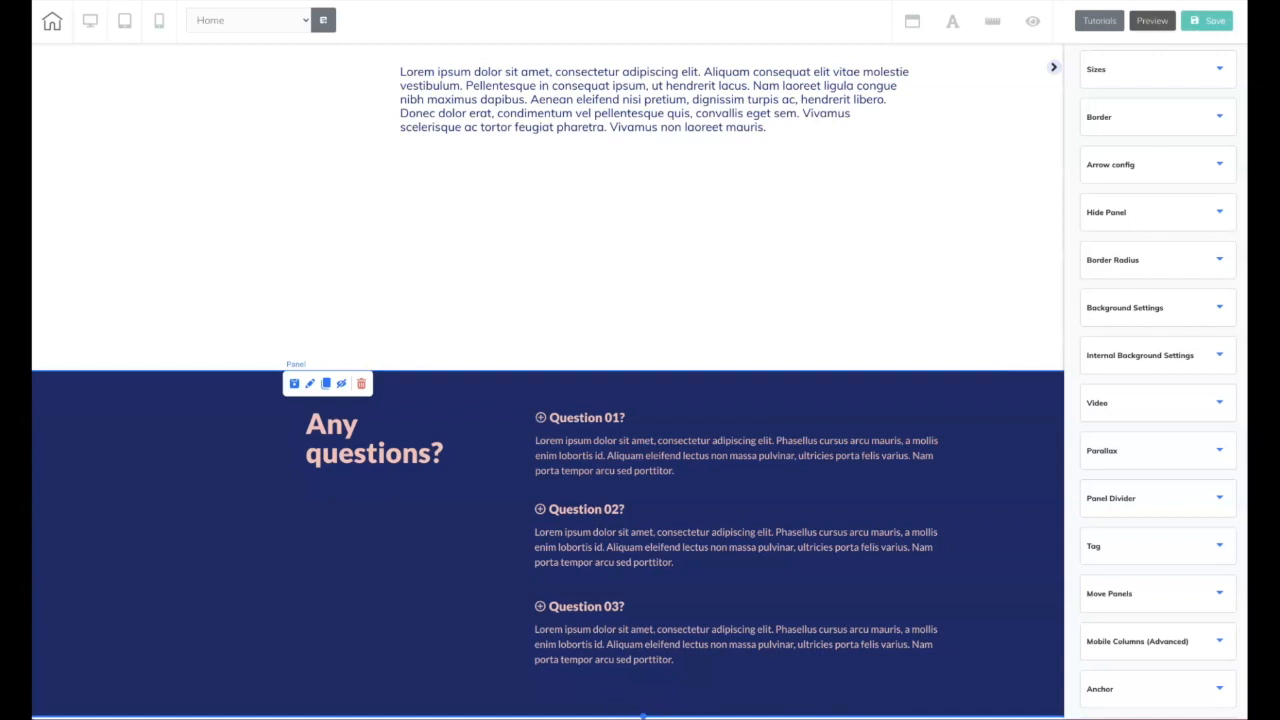
pyautogui.scroll(-1, 641, 712)
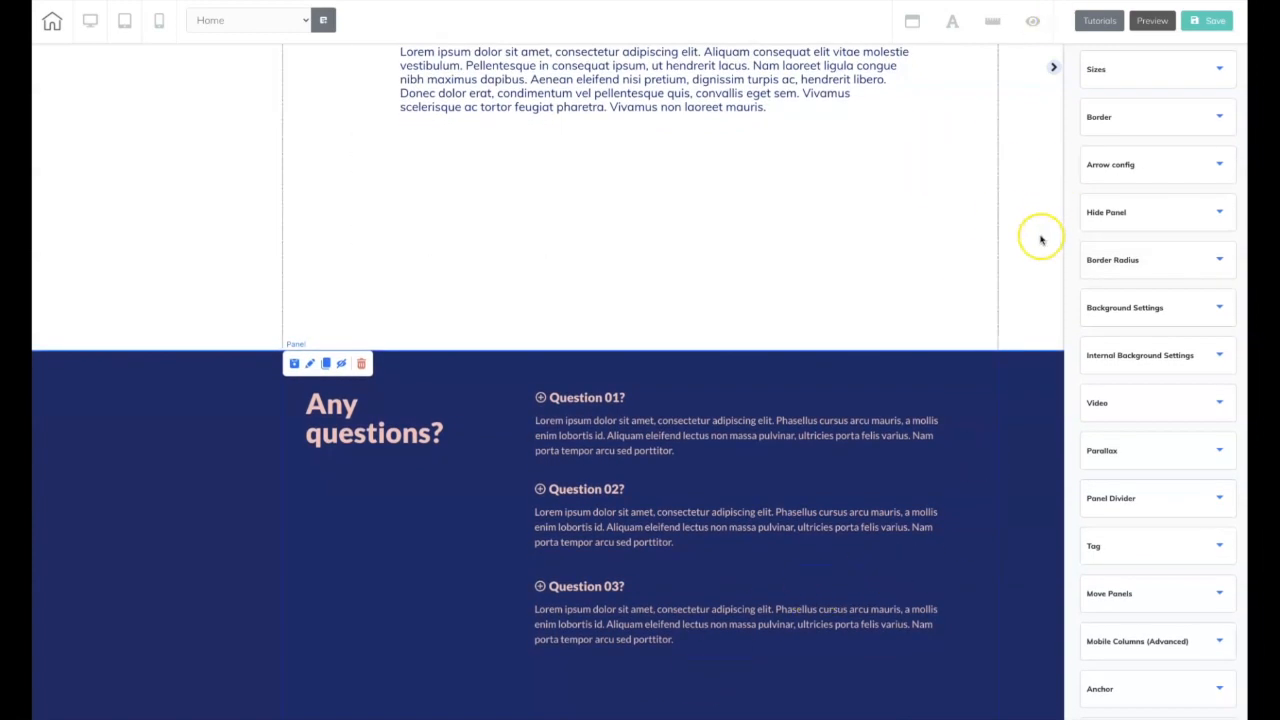
pyautogui.scroll(1, 1010, 297)
pyautogui.scroll(-1, 1074, 237)
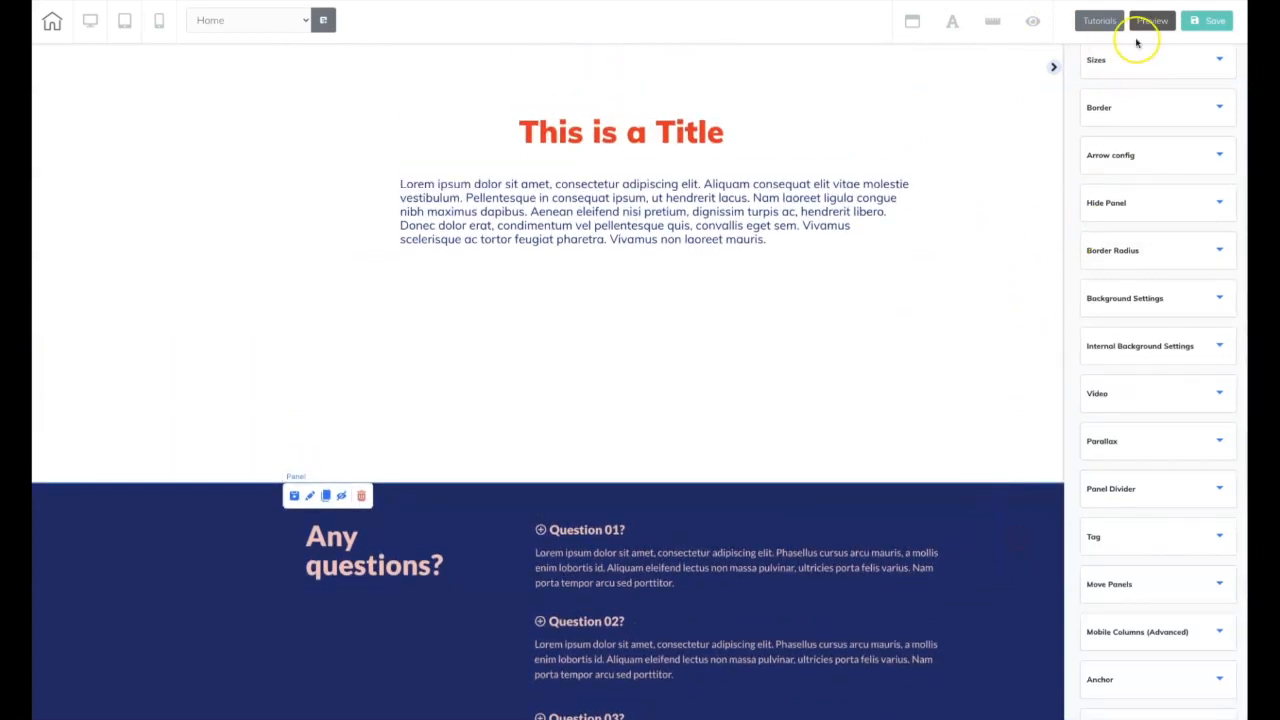
pyautogui.click(1134, 72)
pyautogui.click(1146, 155)
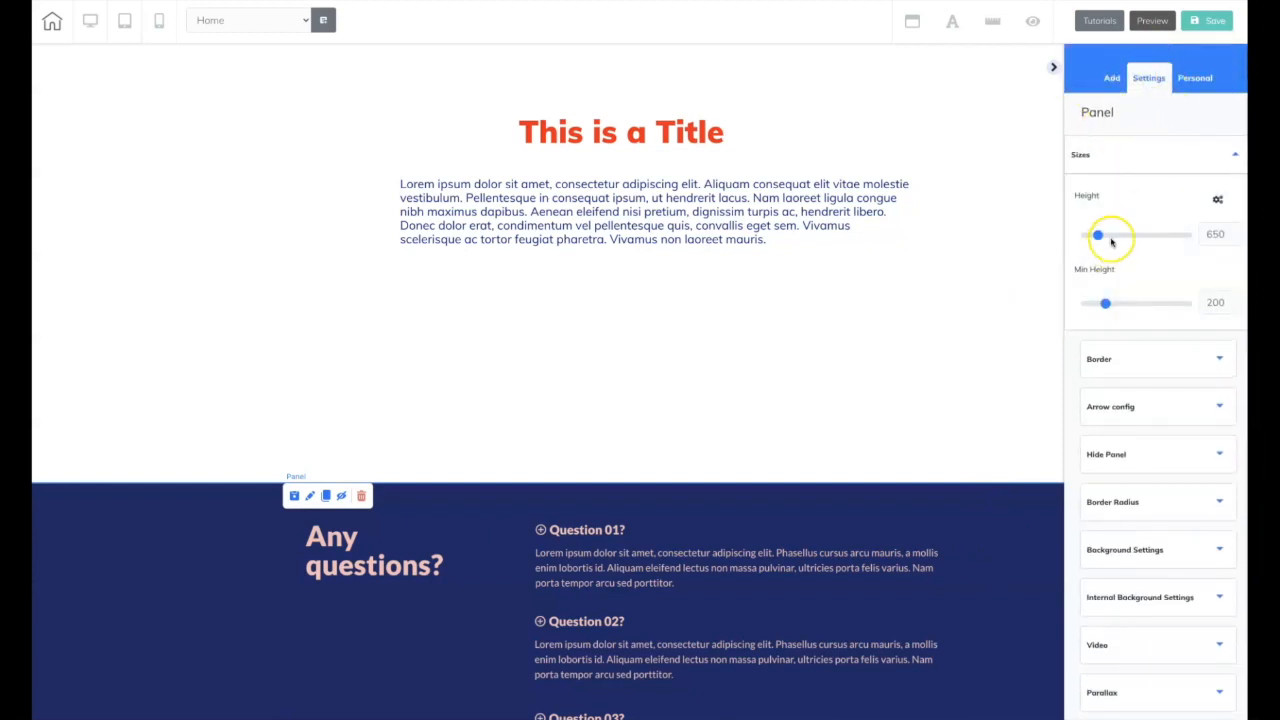
pyautogui.moveTo(1105, 303); pyautogui.dragTo(1106, 303)
pyautogui.moveTo(1098, 235); pyautogui.dragTo(1115, 237)
pyautogui.scroll(-3, 1024, 280)
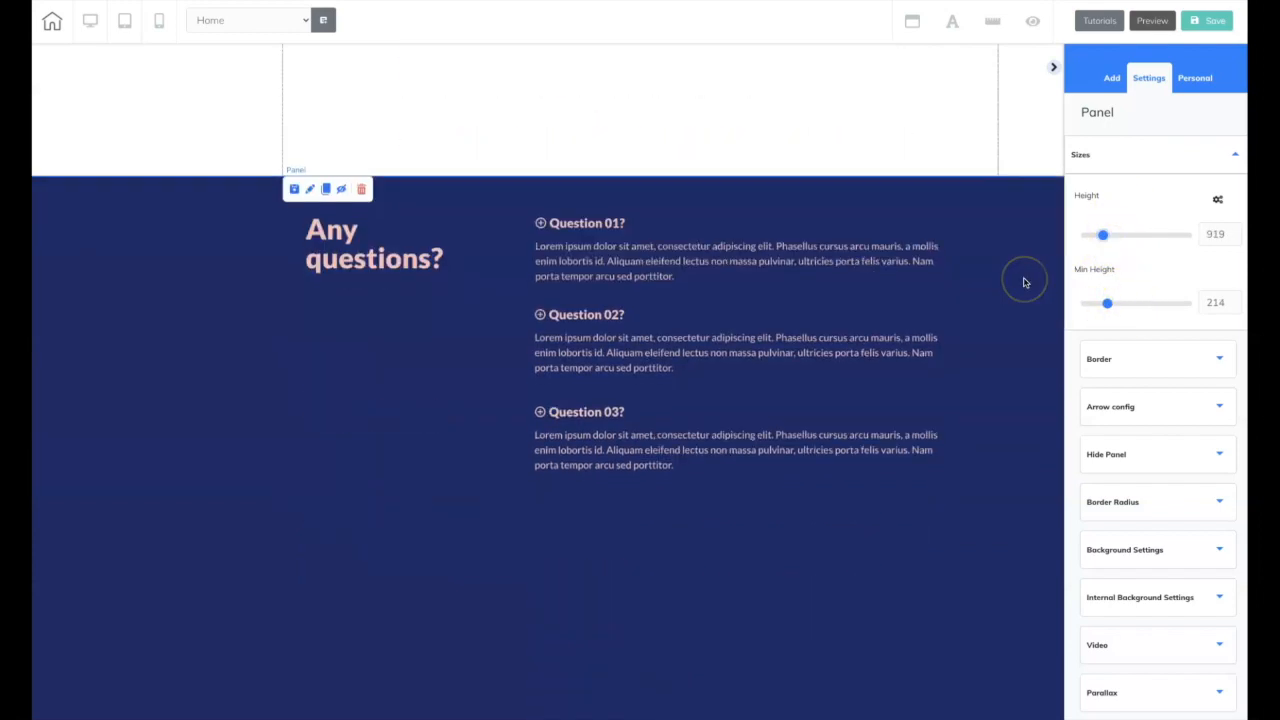
# Try a height of 1929 for the "Any questions?" panel and reduce it to 935.
pyautogui.moveTo(1103, 235); pyautogui.dragTo(1123, 235)
pyautogui.scroll(-3, 1023, 302)
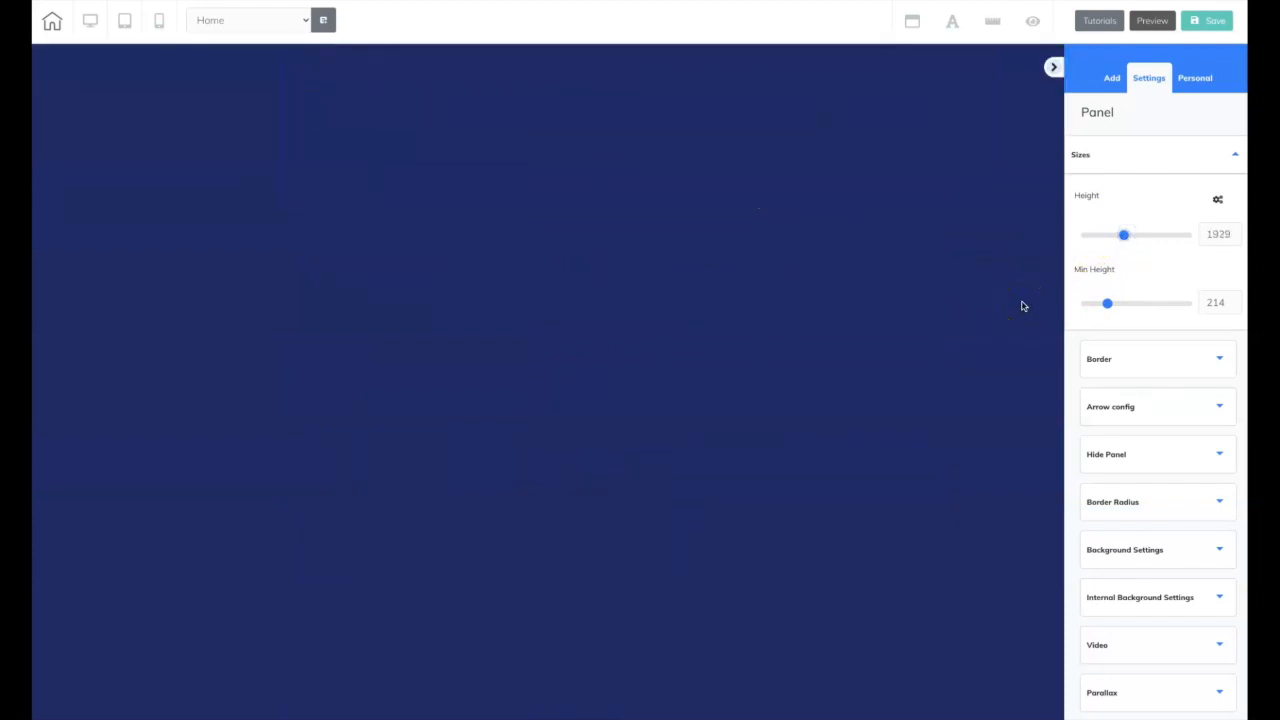
pyautogui.scroll(1, 1022, 306)
pyautogui.moveTo(1125, 236); pyautogui.dragTo(1103, 234)
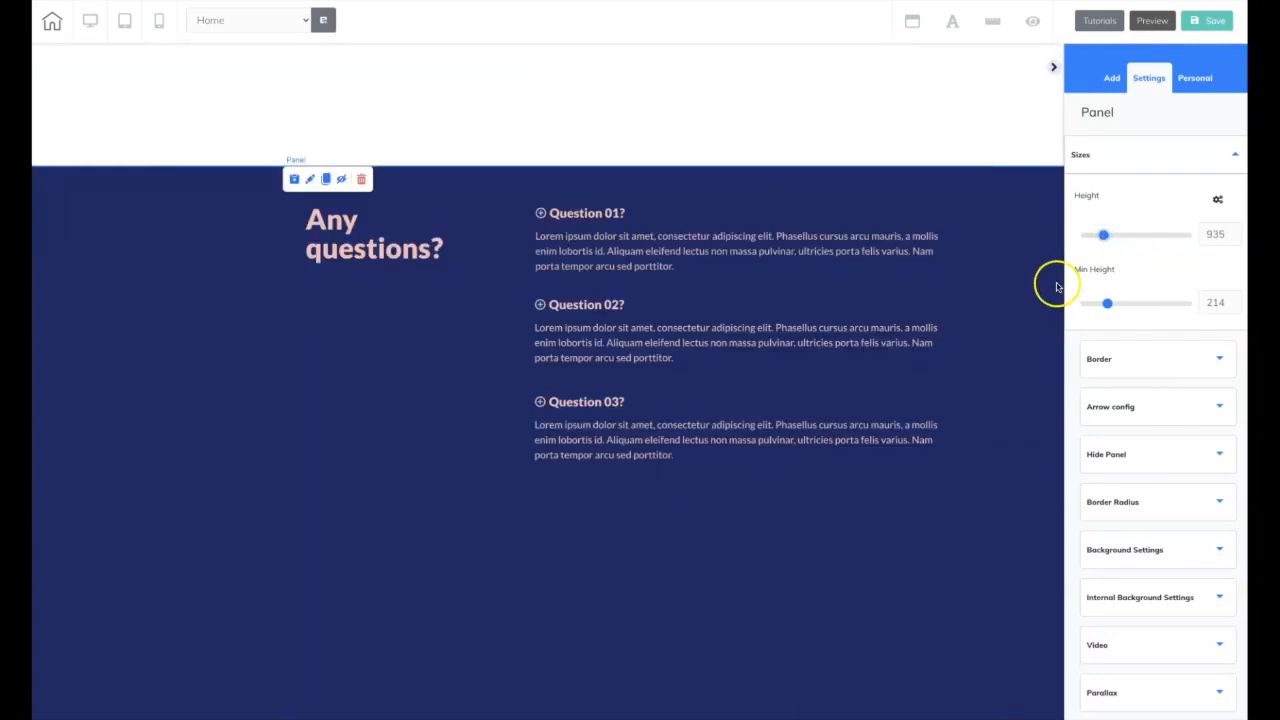
# Clone the Question 03 box and place the copy beneath the original in the empty part of the panel.
pyautogui.click(707, 474)
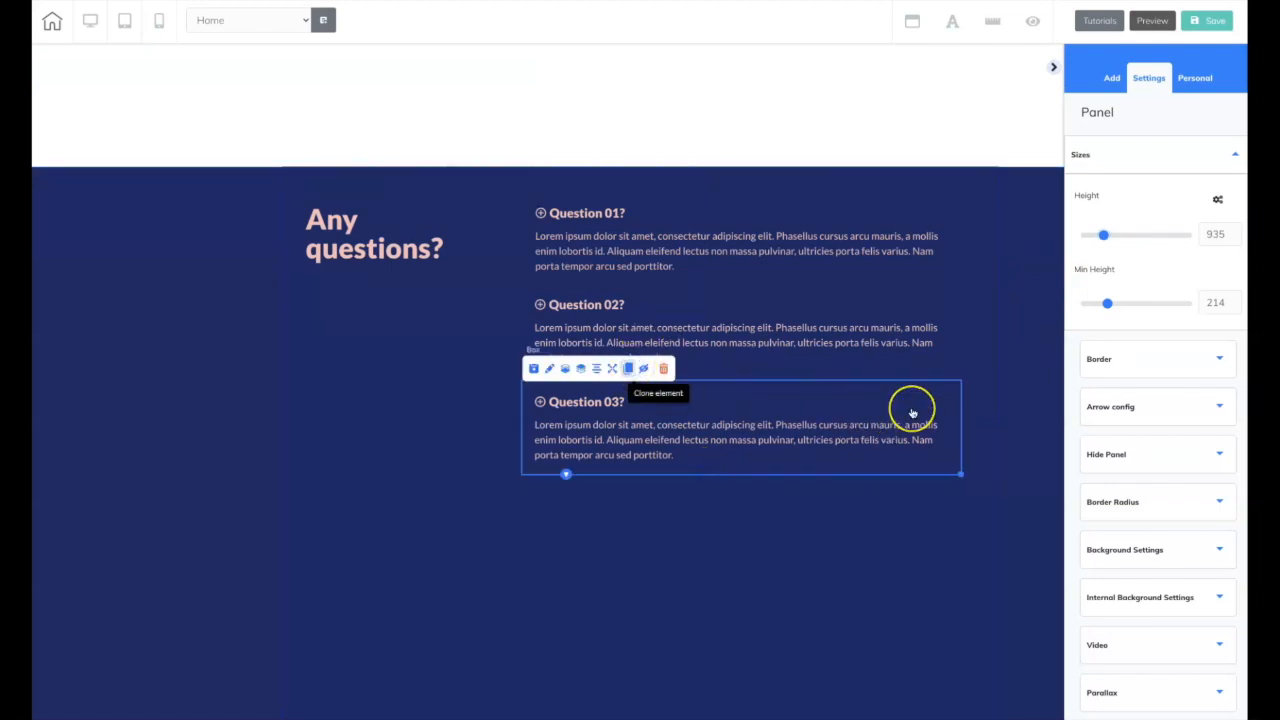
pyautogui.scroll(3, 911, 410)
pyautogui.scroll(-3, 912, 413)
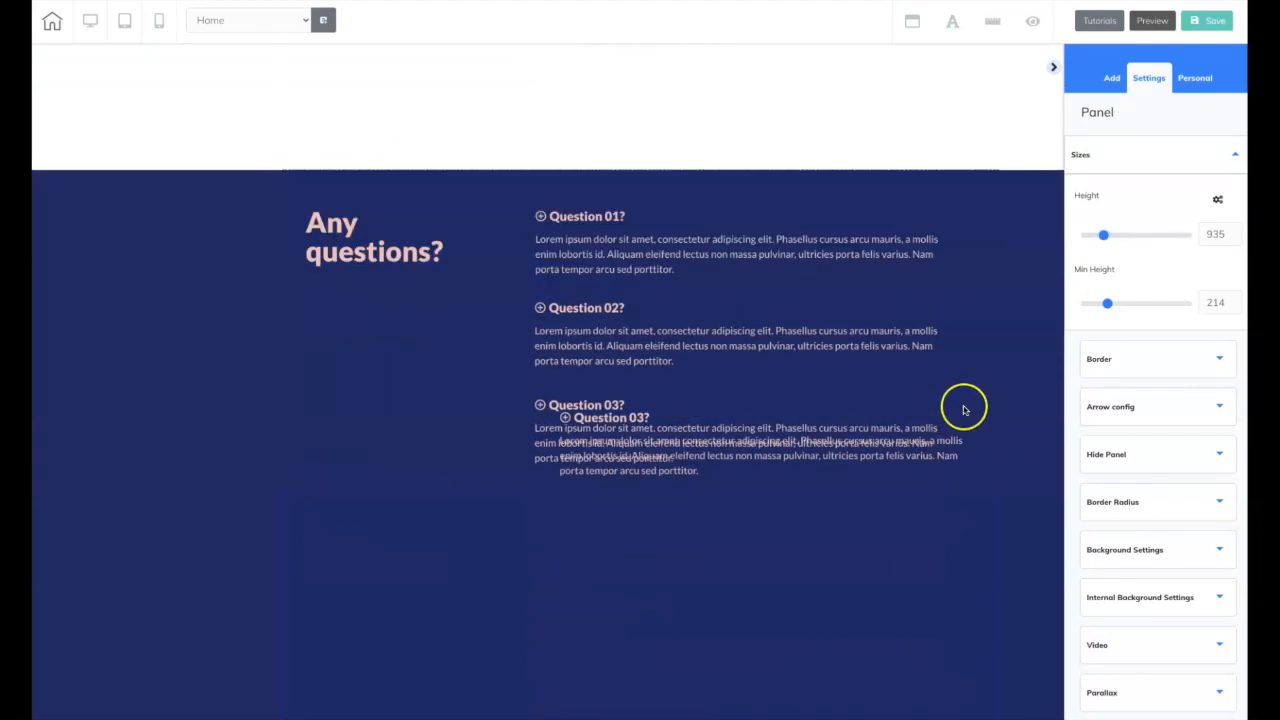
pyautogui.moveTo(969, 408)
pyautogui.mouseDown()
pyautogui.moveTo(949, 500)
pyautogui.moveTo(963, 519)
pyautogui.moveTo(956, 442)
pyautogui.mouseUp()
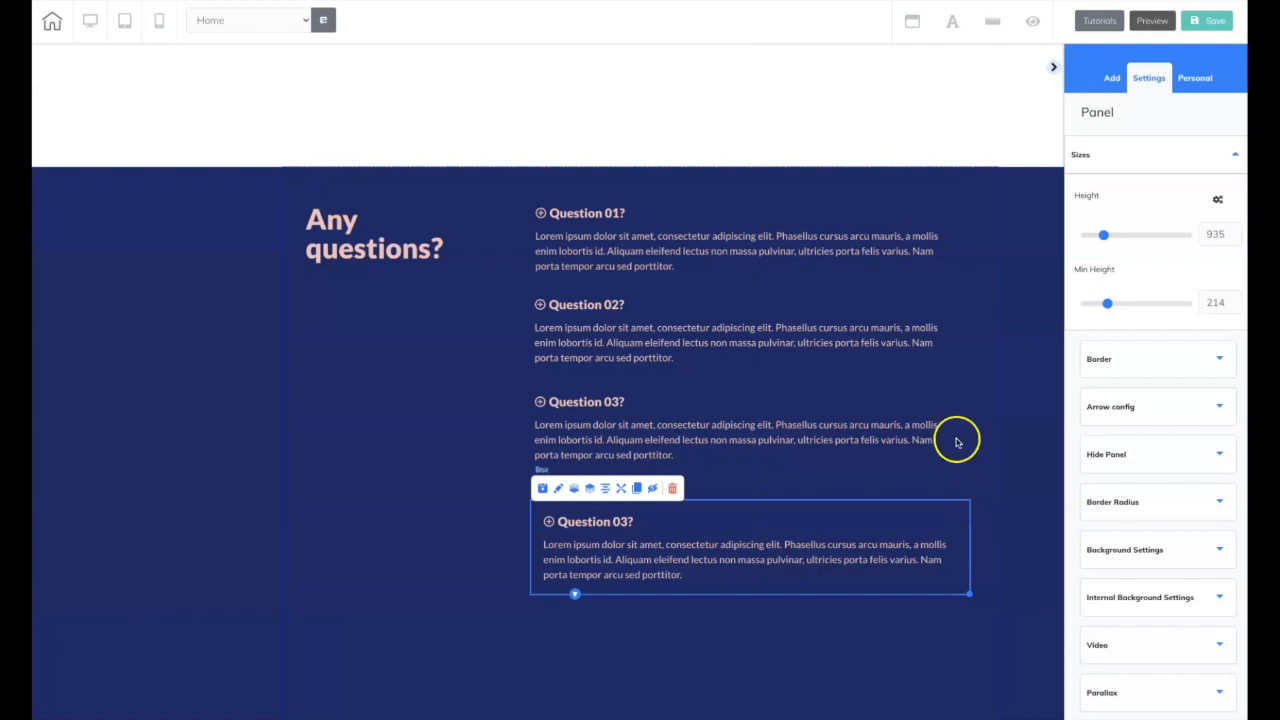
# Show the rulers and place a vertical guide along the left edge of the question boxes.
pyautogui.click(988, 25)
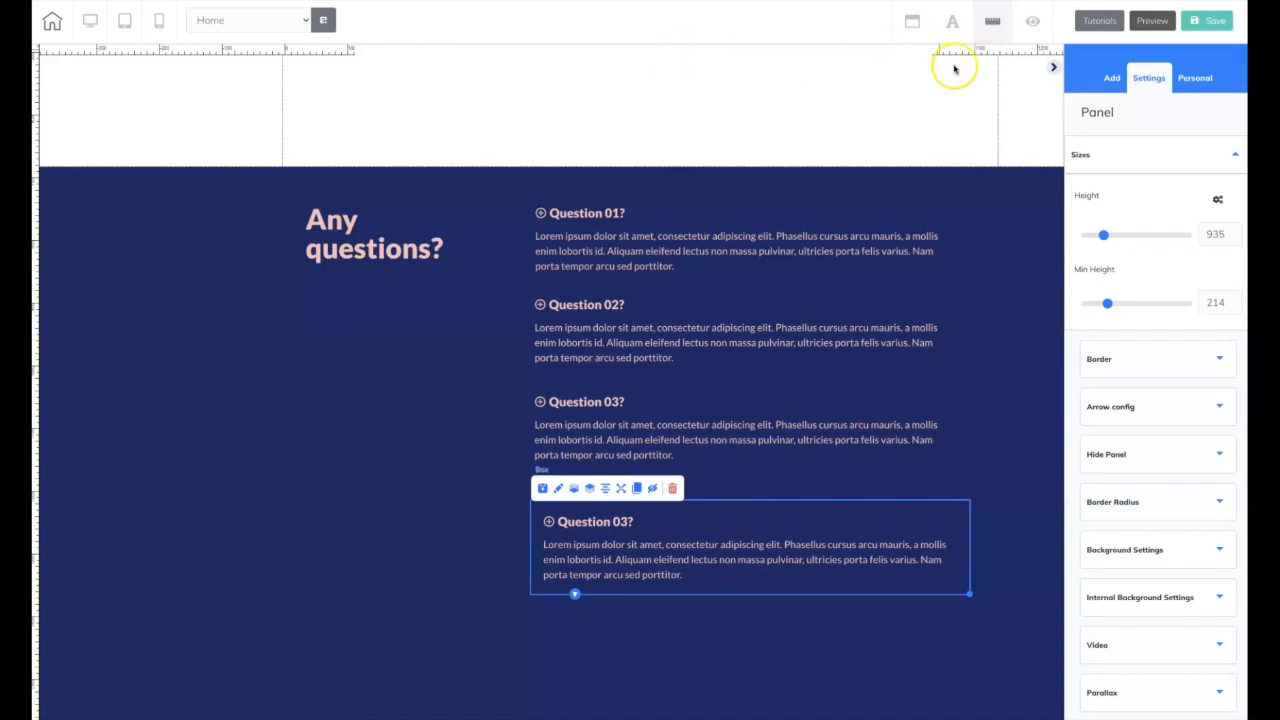
pyautogui.click(684, 57)
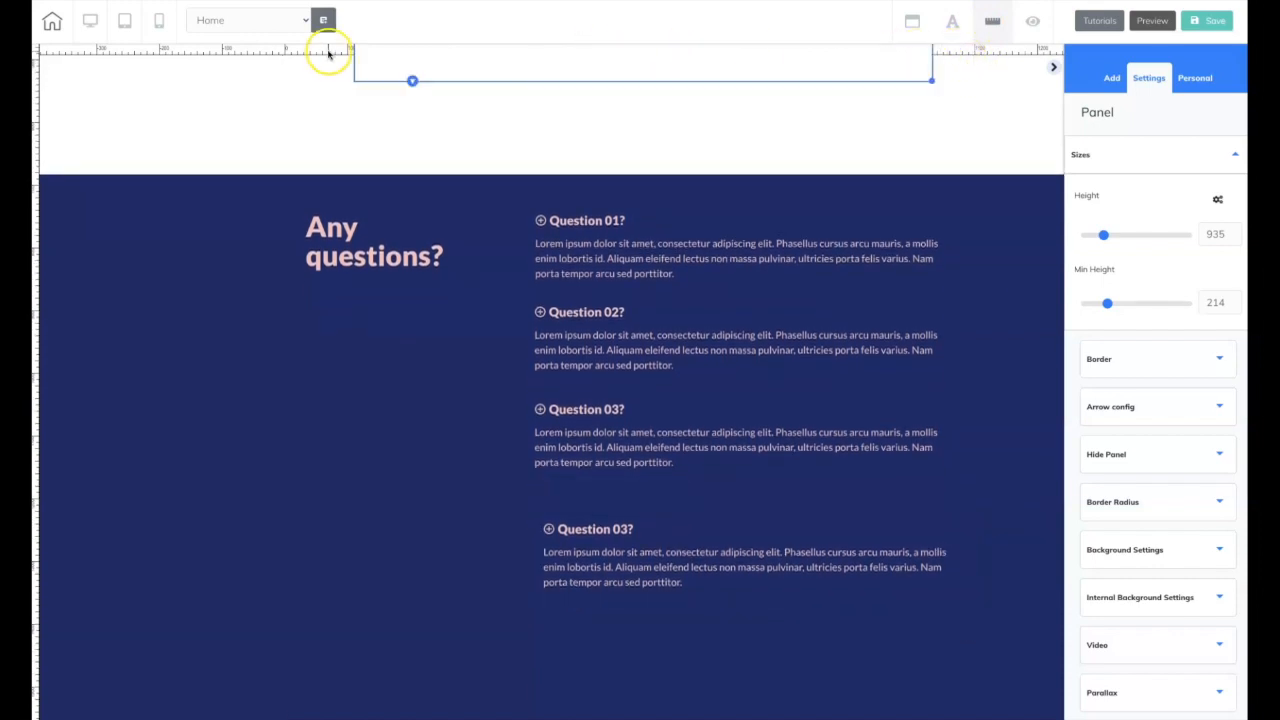
pyautogui.moveTo(328, 55); pyautogui.dragTo(522, 64)
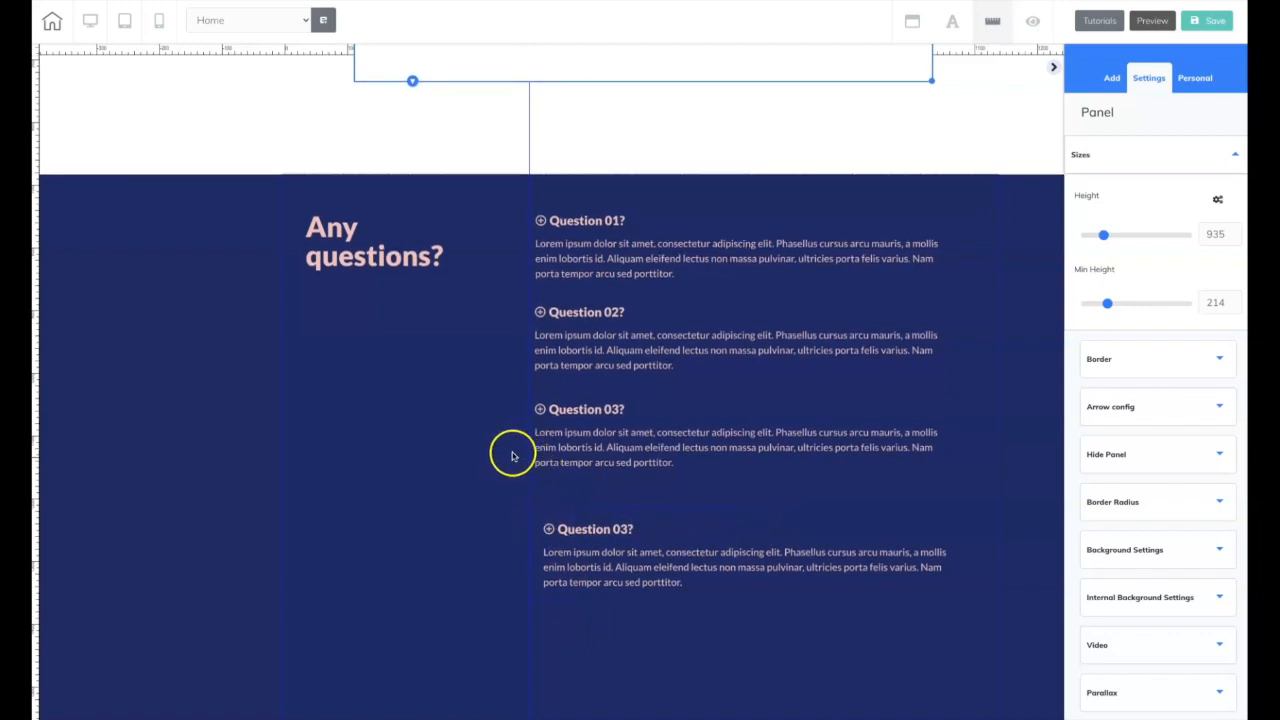
# Align the original Question 01, Question 02 and Question 03 boxes with the vertical guide.
pyautogui.click(568, 480)
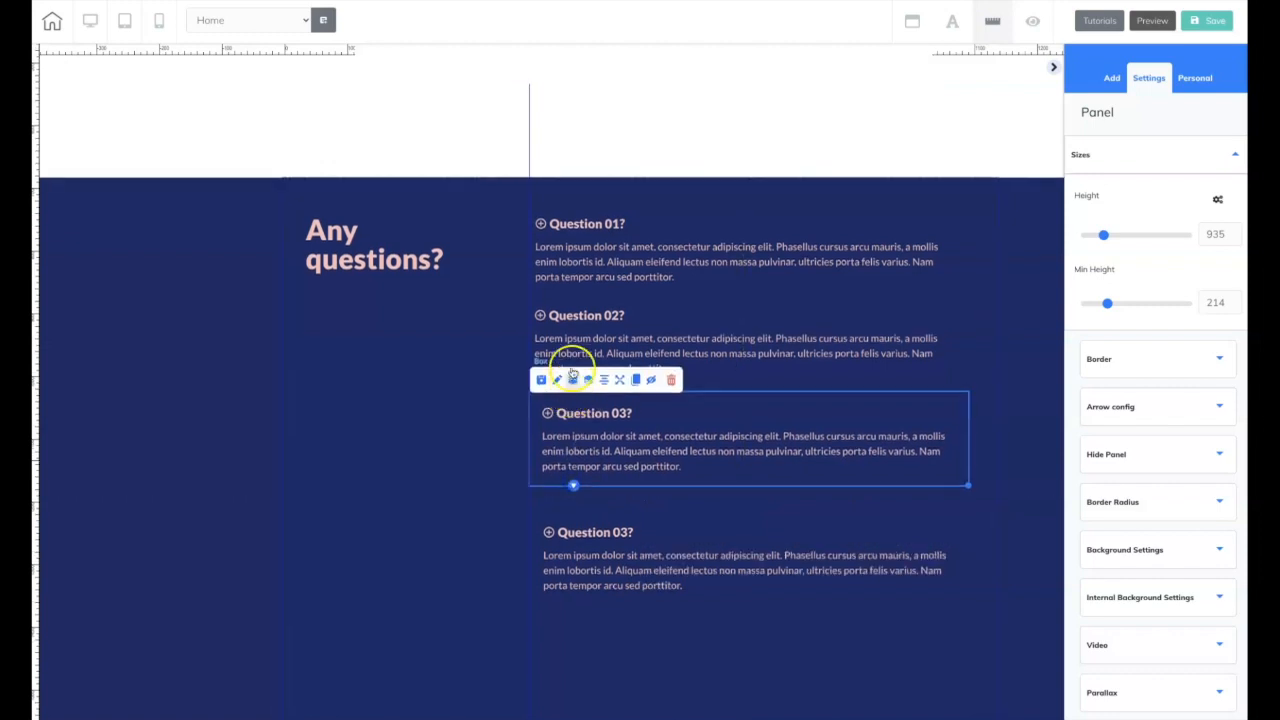
pyautogui.click(899, 315)
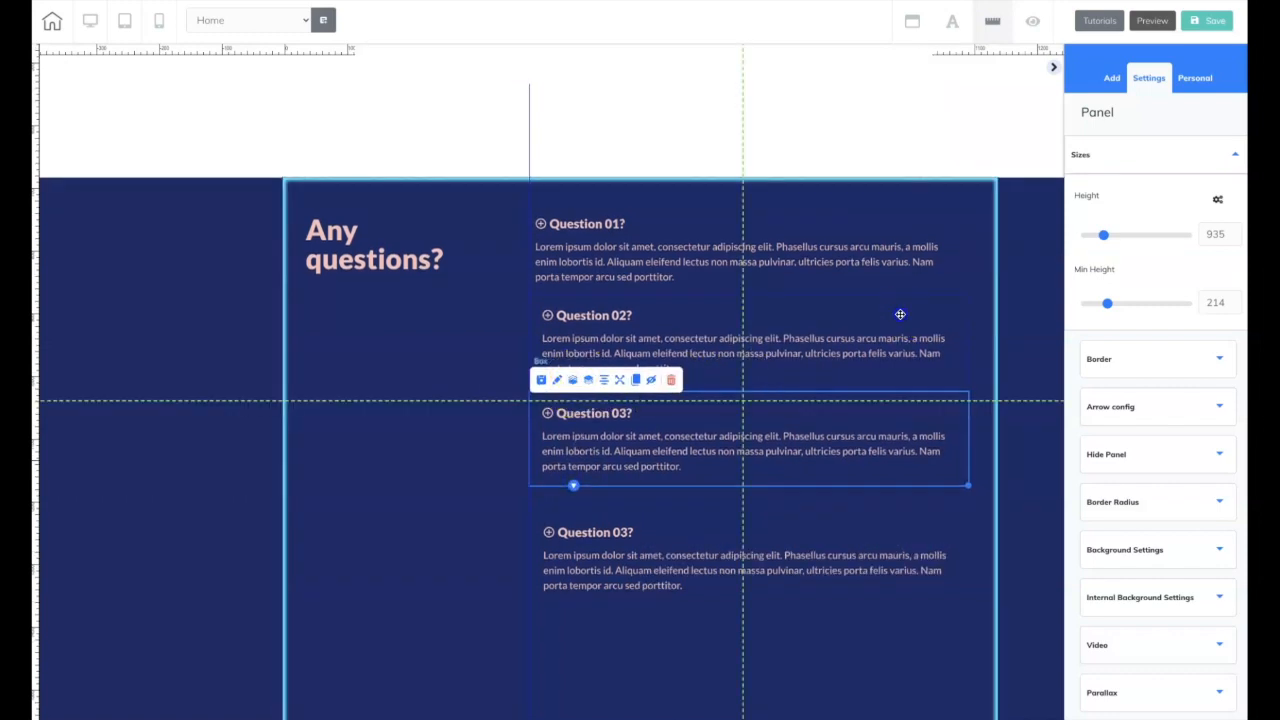
pyautogui.click(900, 222)
pyautogui.click(577, 652)
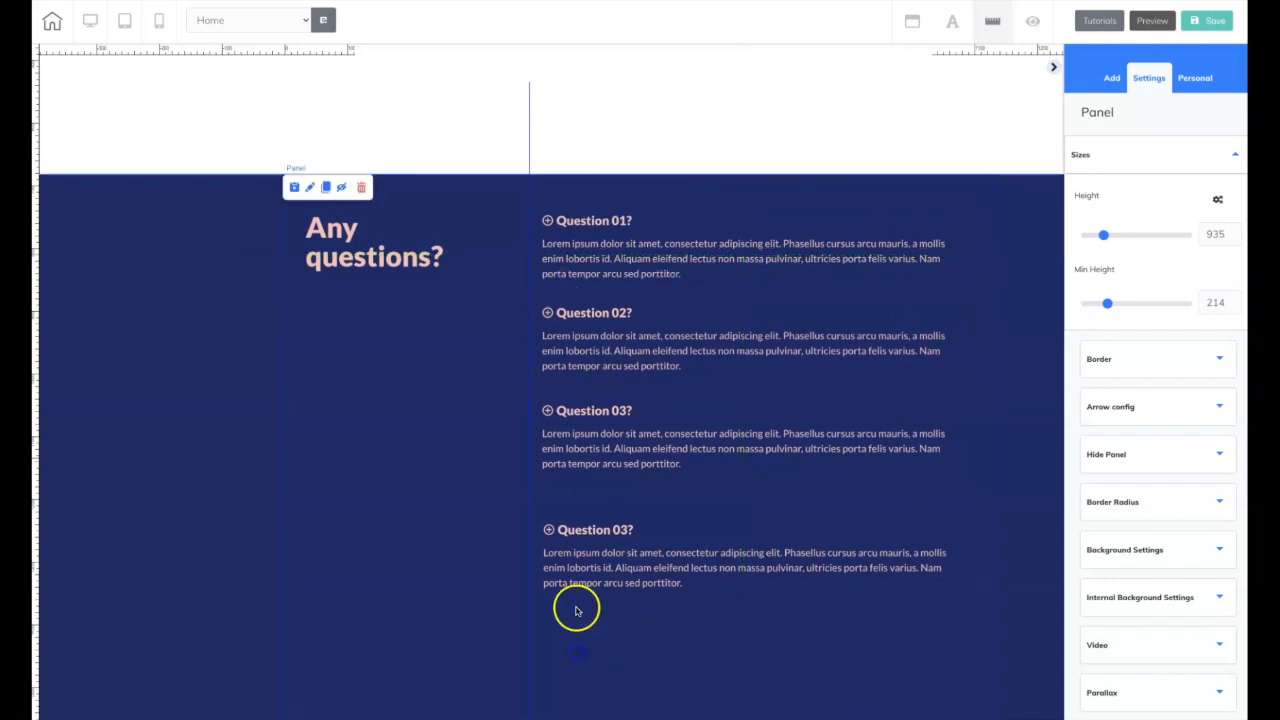
# Clone the lowest Question 03 box, place the copy beneath it along the vertical guide, and hide the rulers.
pyautogui.click(968, 534)
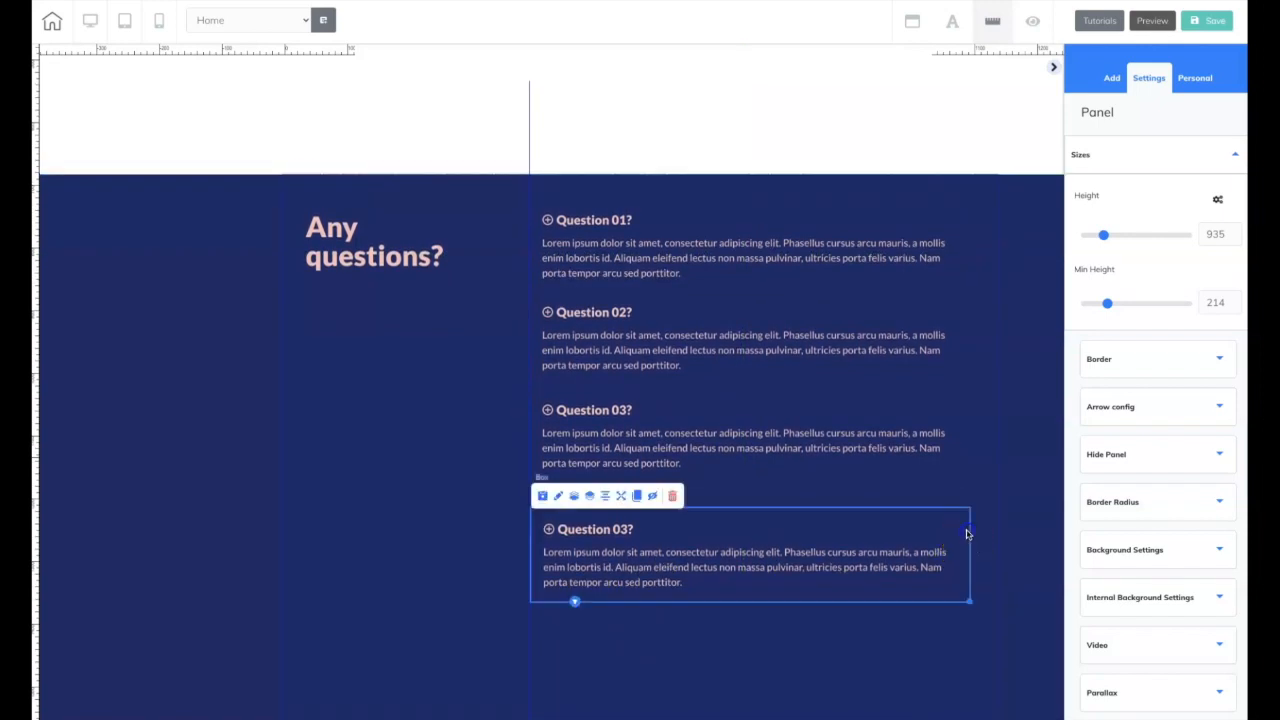
pyautogui.scroll(-1, 967, 534)
pyautogui.click(637, 488)
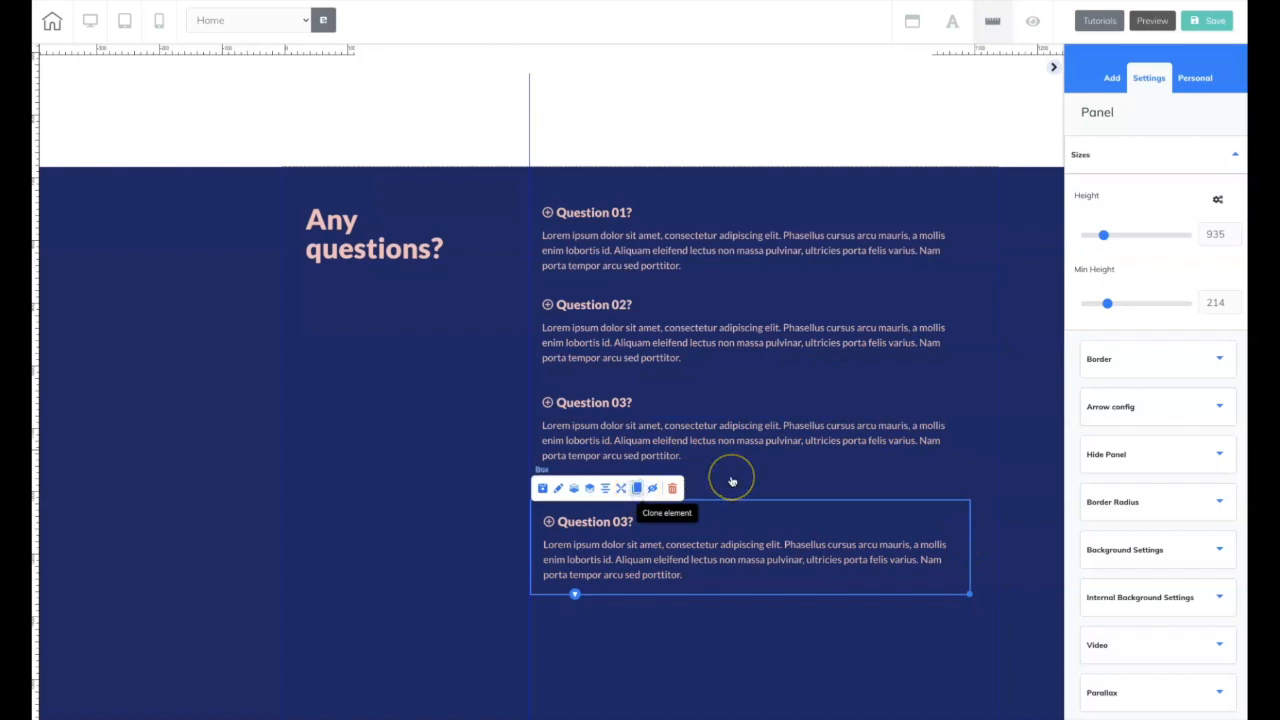
pyautogui.scroll(-3, 714, 614)
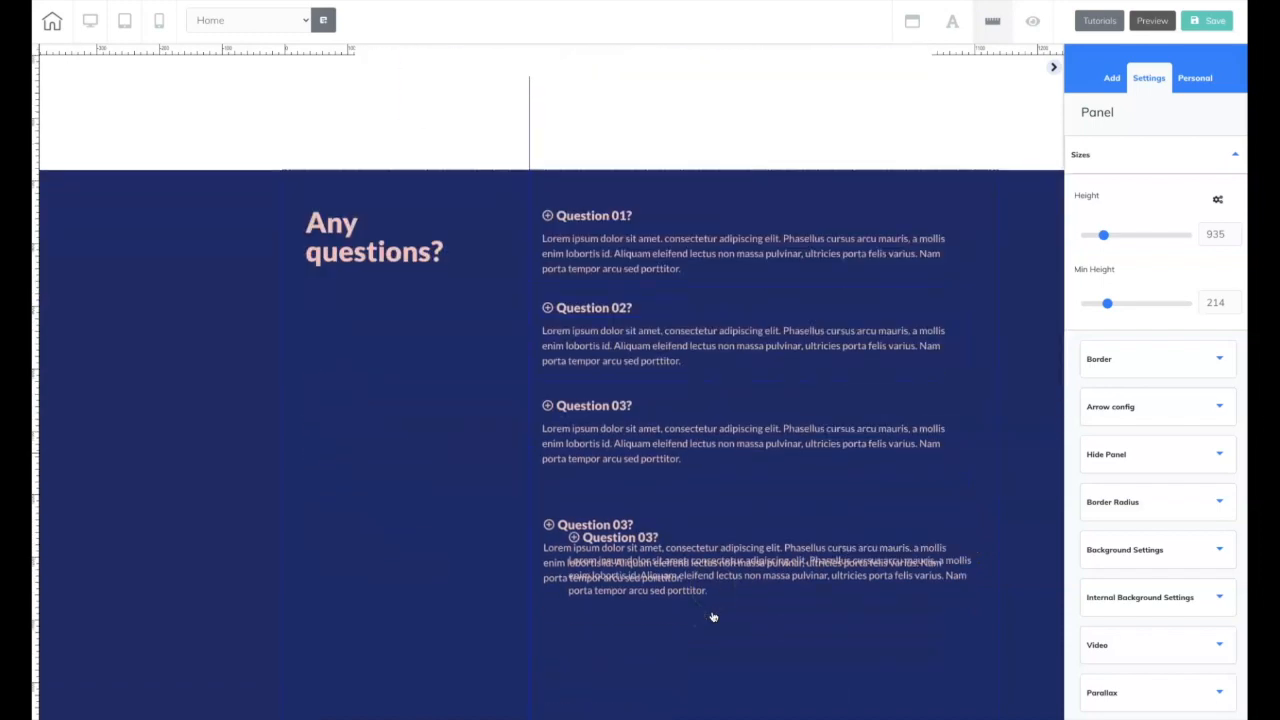
pyautogui.moveTo(988, 527); pyautogui.dragTo(966, 623)
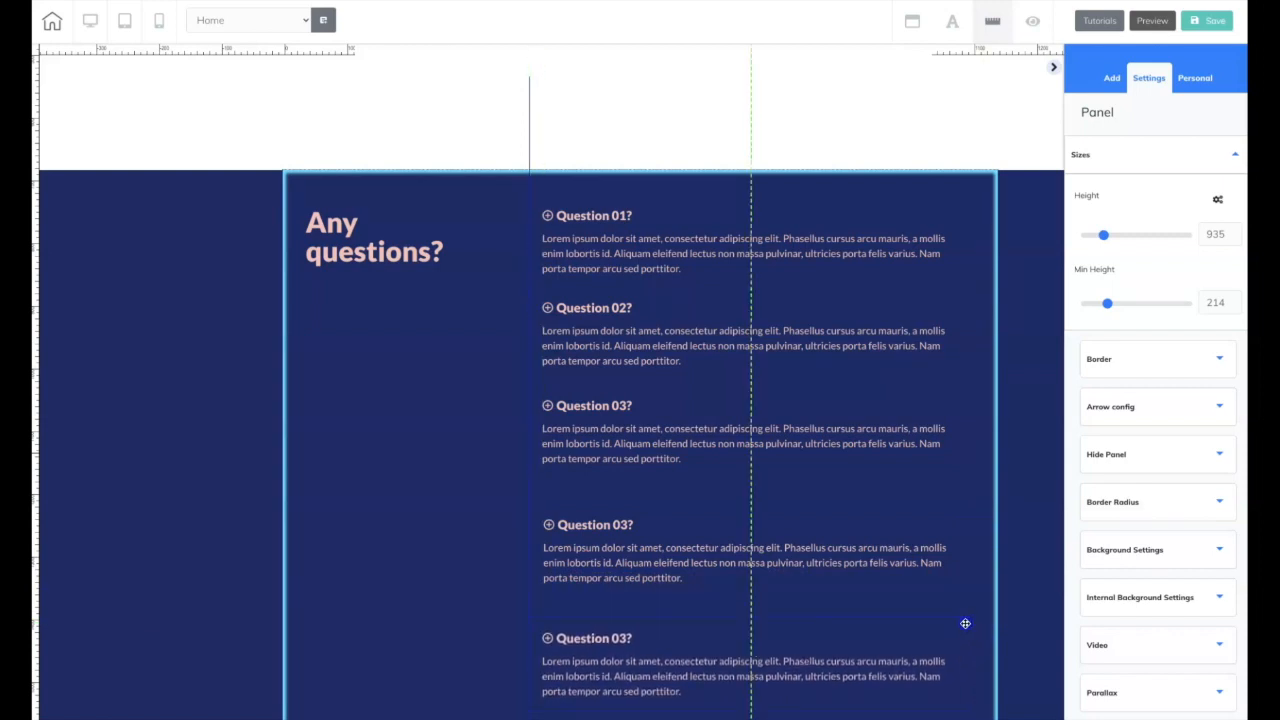
pyautogui.moveTo(965, 623); pyautogui.dragTo(966, 623)
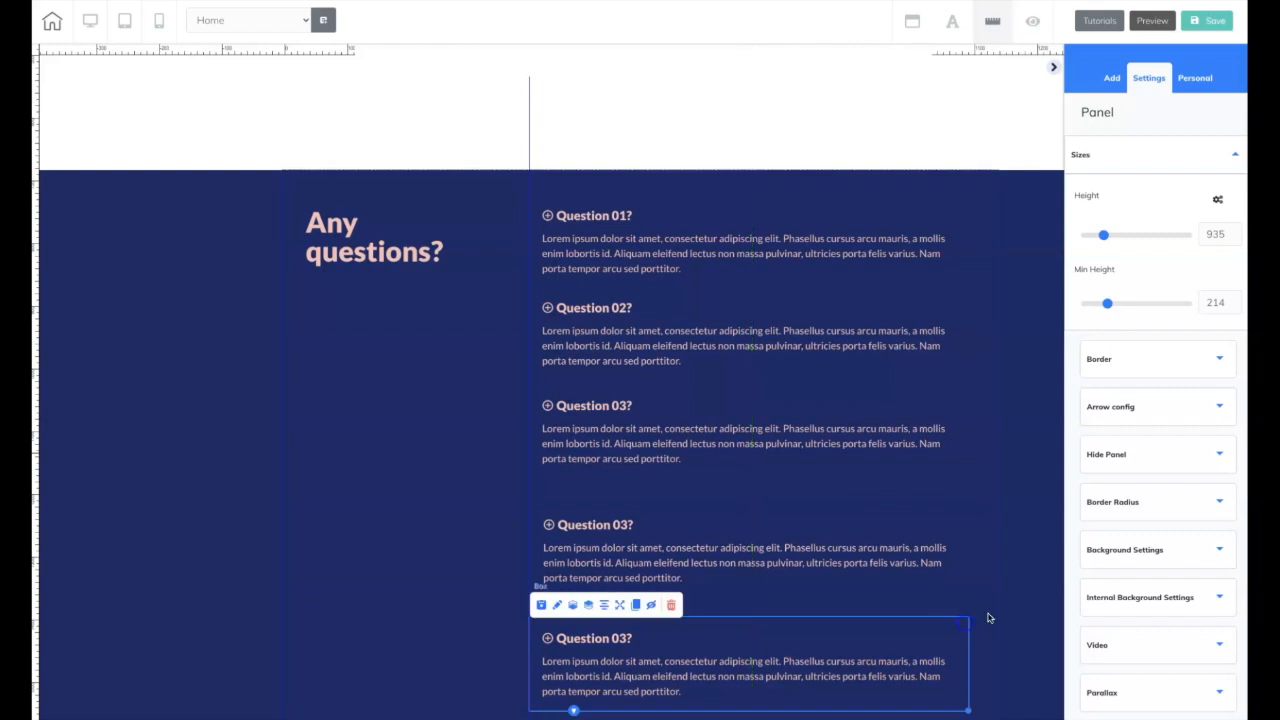
pyautogui.click(1038, 581)
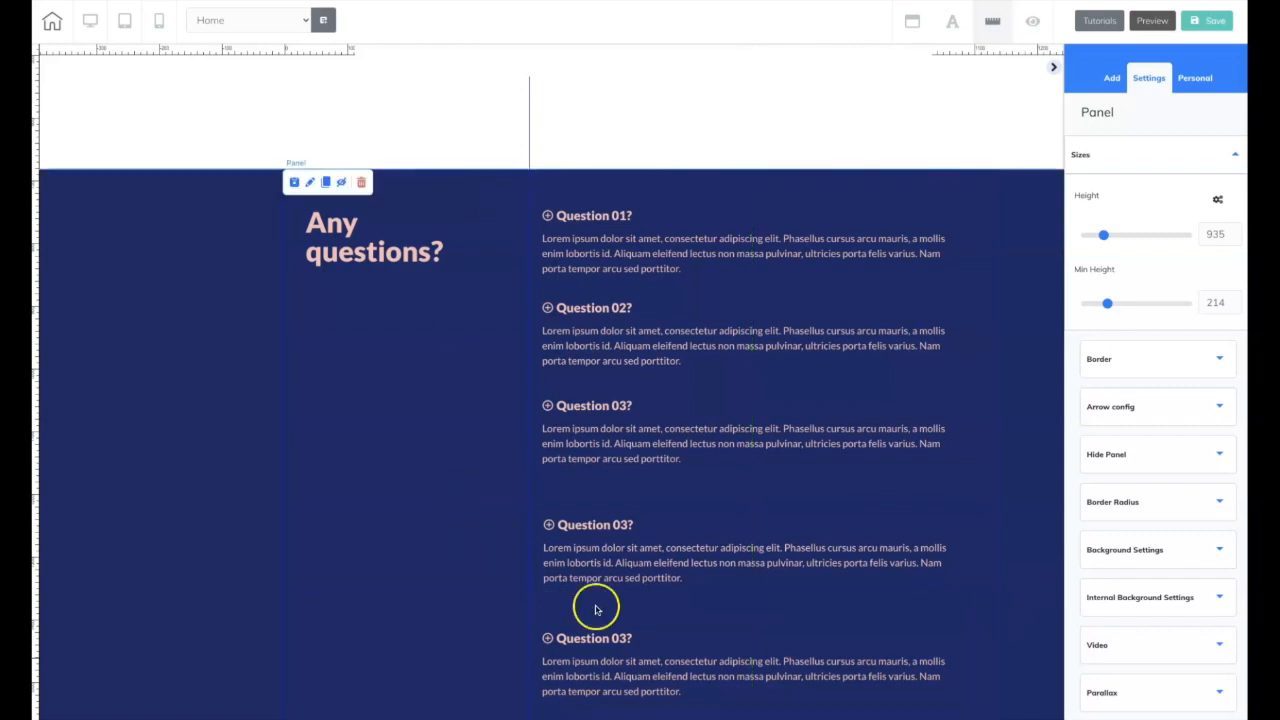
pyautogui.click(991, 21)
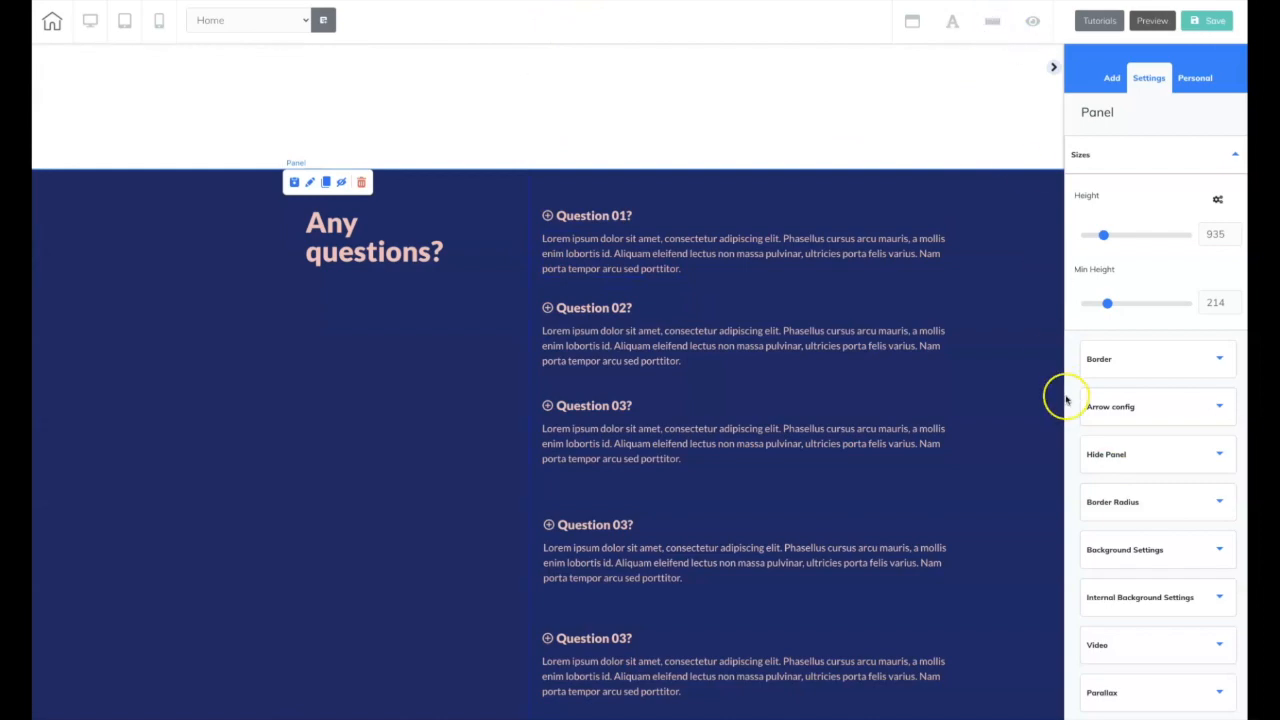
# Examine the panel's settings and the "Any questions?" heading's general, tablet maximum width, animation and tag settings.
pyautogui.scroll(-1, 1066, 398)
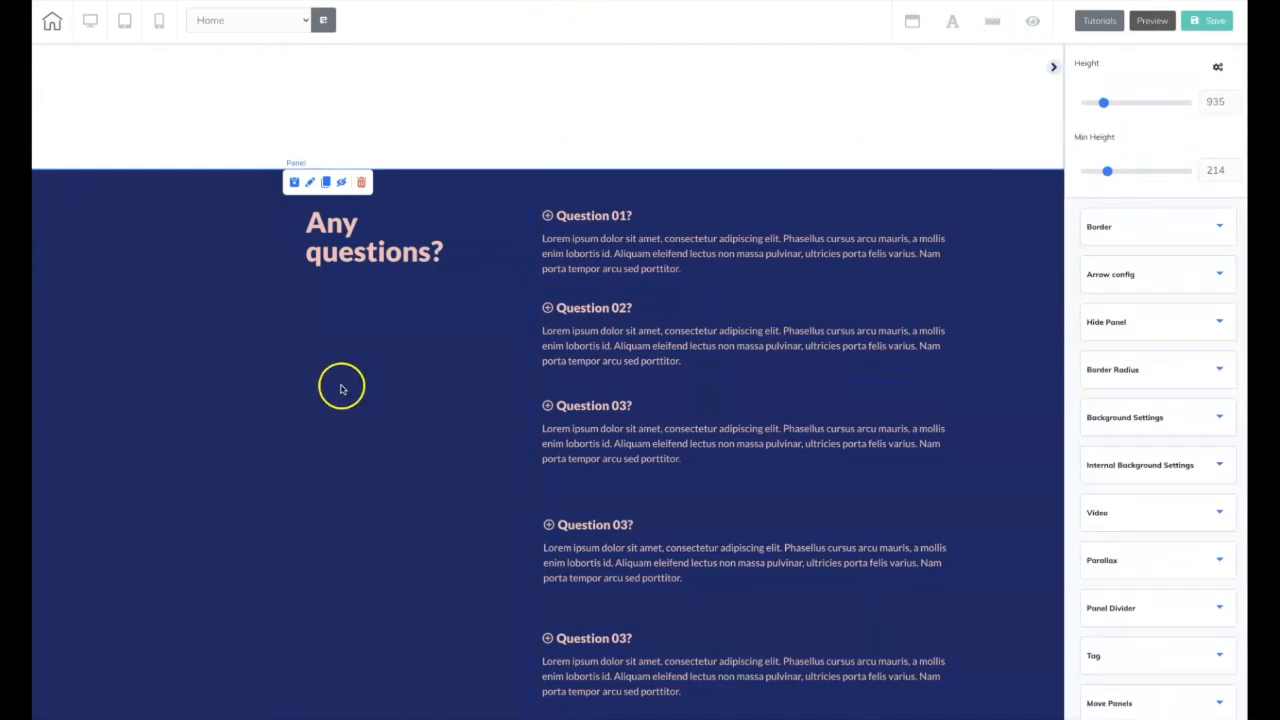
pyautogui.scroll(3, 306, 385)
pyautogui.scroll(-3, 306, 390)
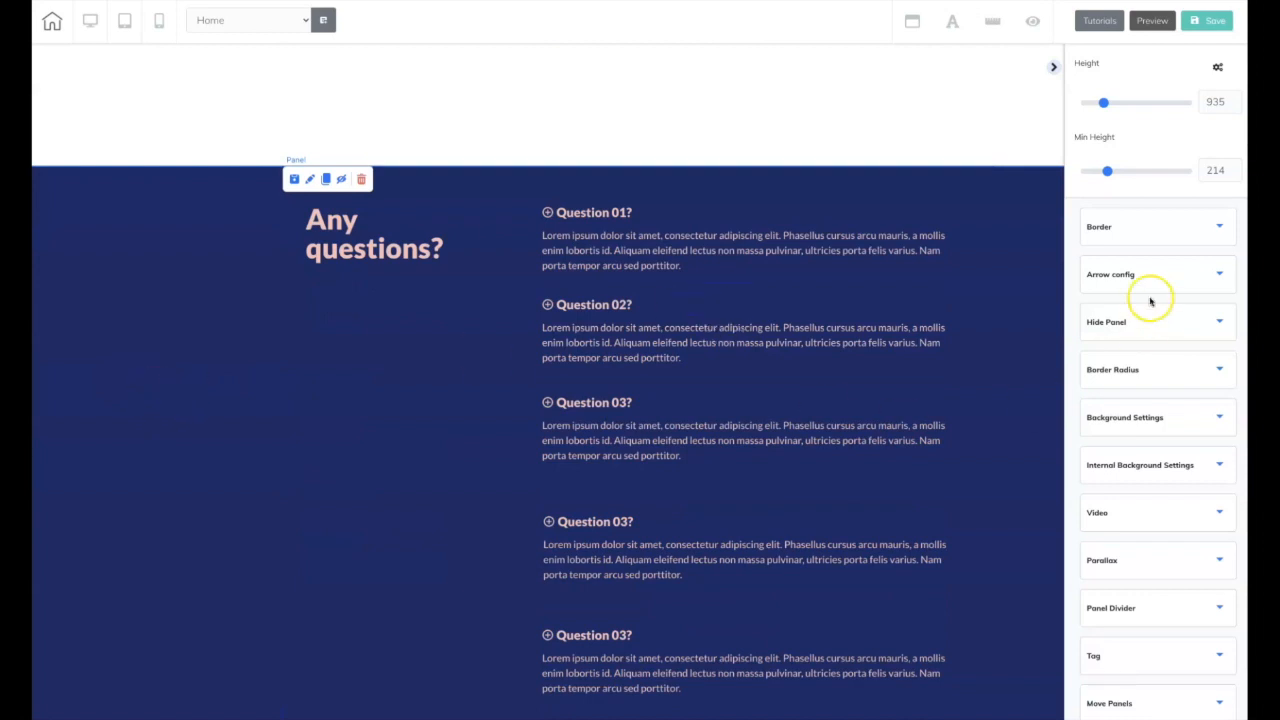
pyautogui.scroll(2, 1148, 297)
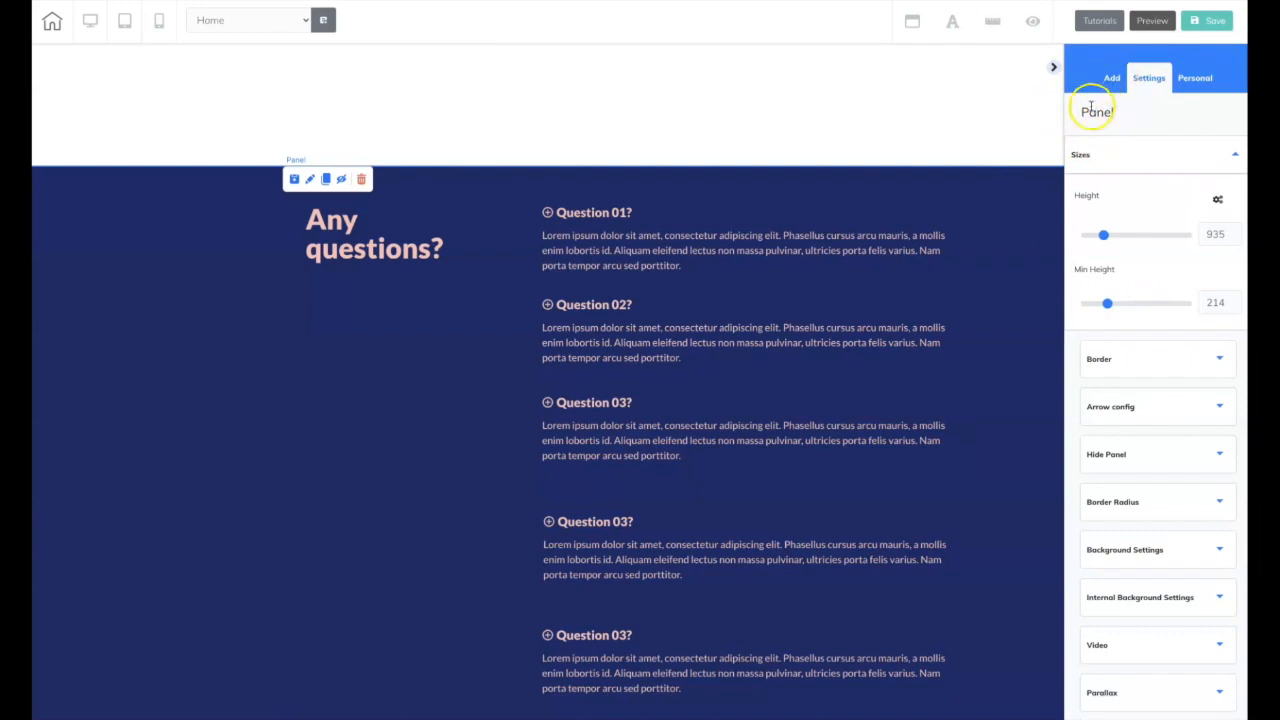
pyautogui.click(372, 256)
pyautogui.click(380, 253)
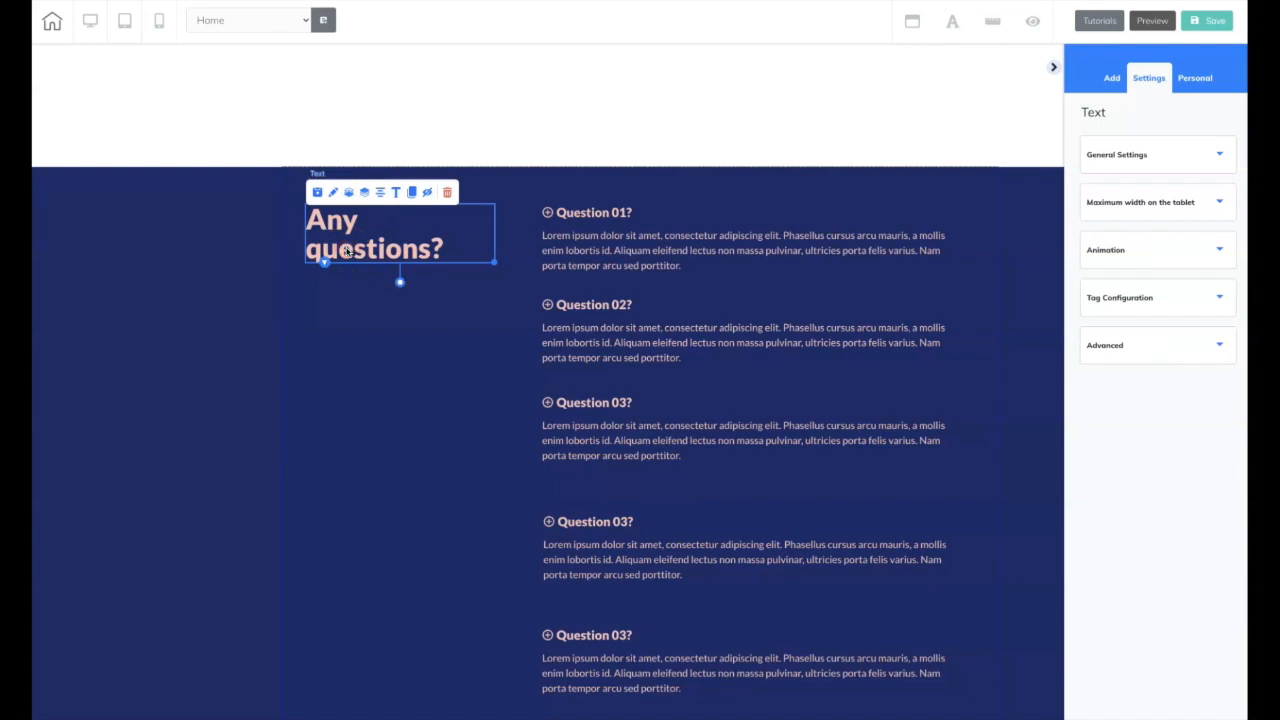
pyautogui.click(1201, 160)
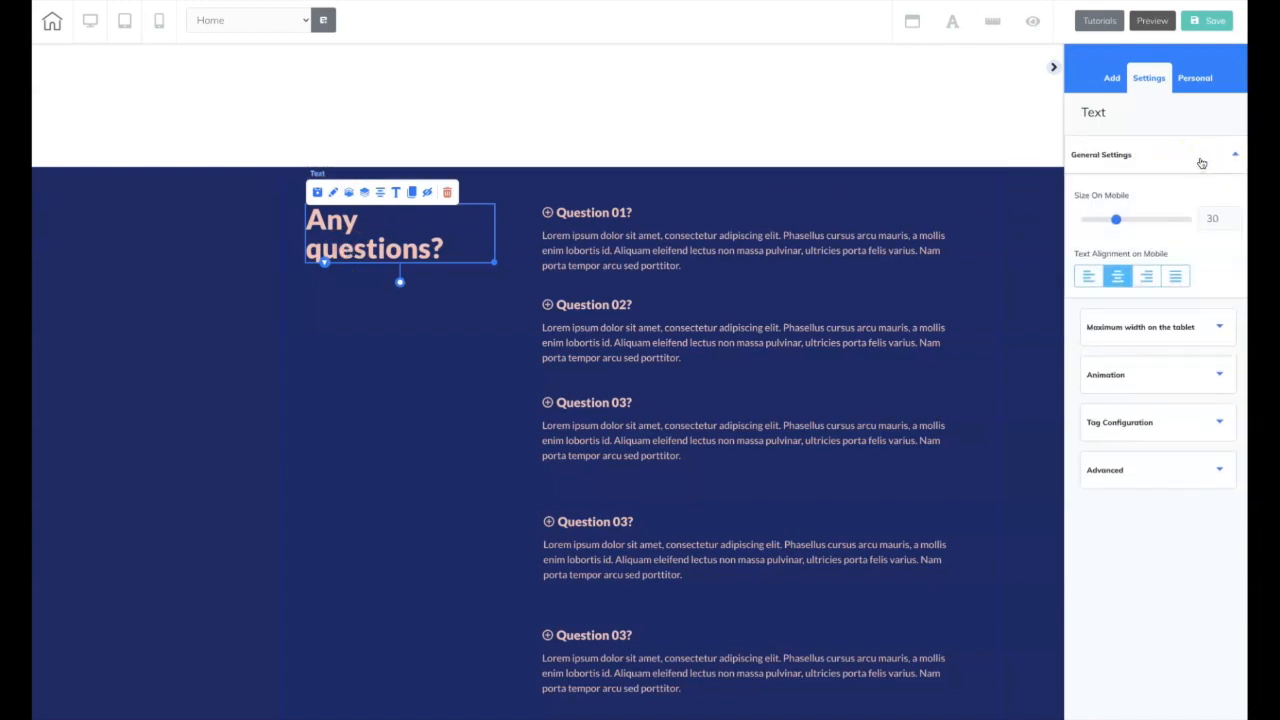
pyautogui.click(1201, 157)
pyautogui.click(1212, 208)
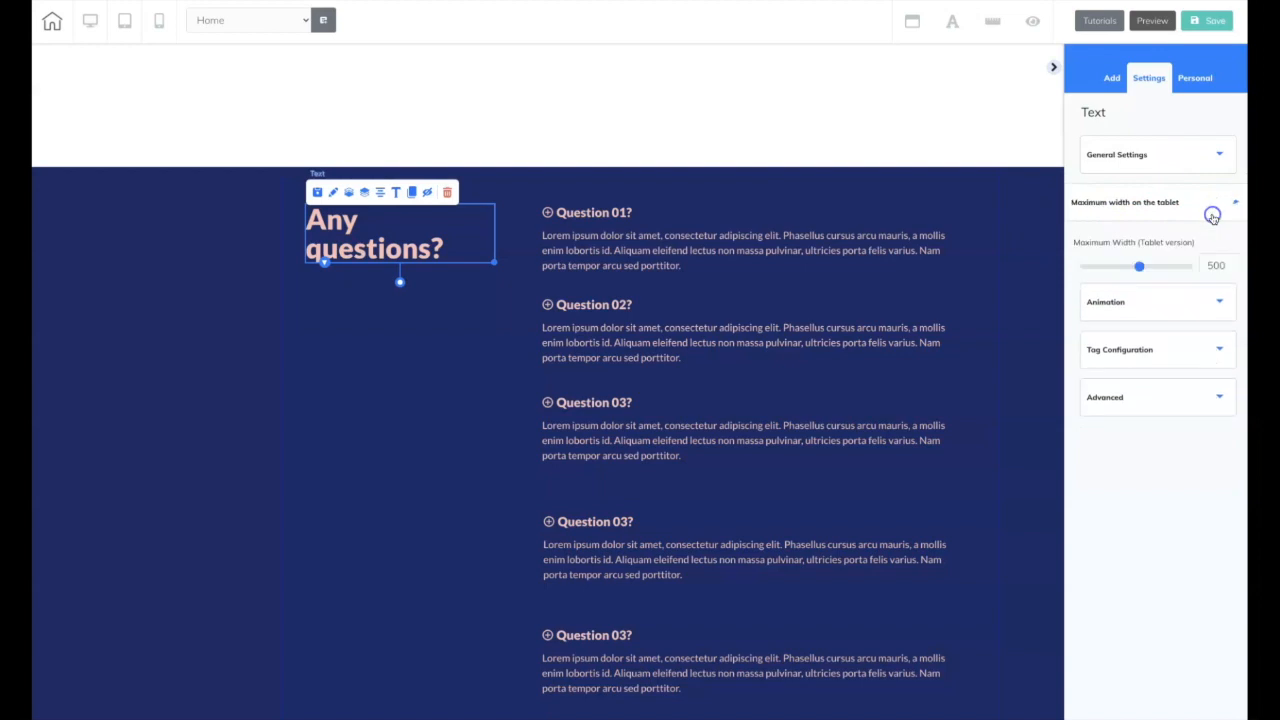
pyautogui.click(1212, 208)
pyautogui.click(1206, 252)
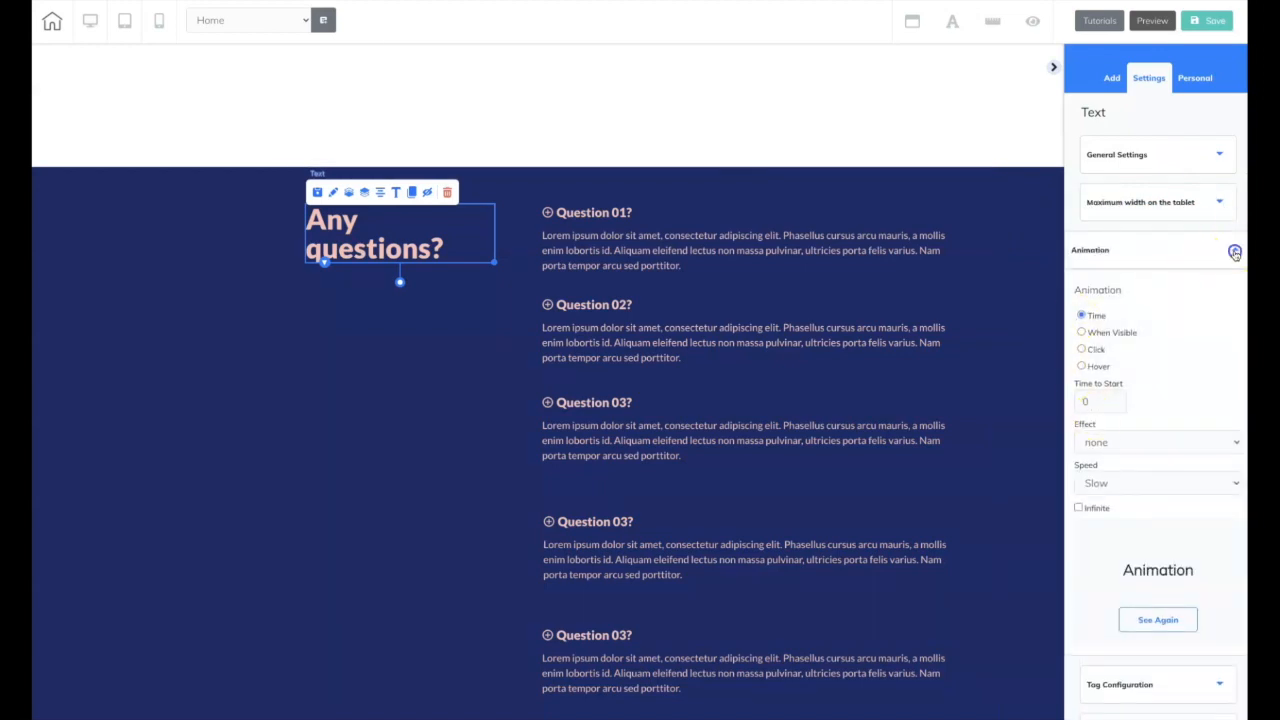
pyautogui.click(1233, 252)
pyautogui.click(1215, 300)
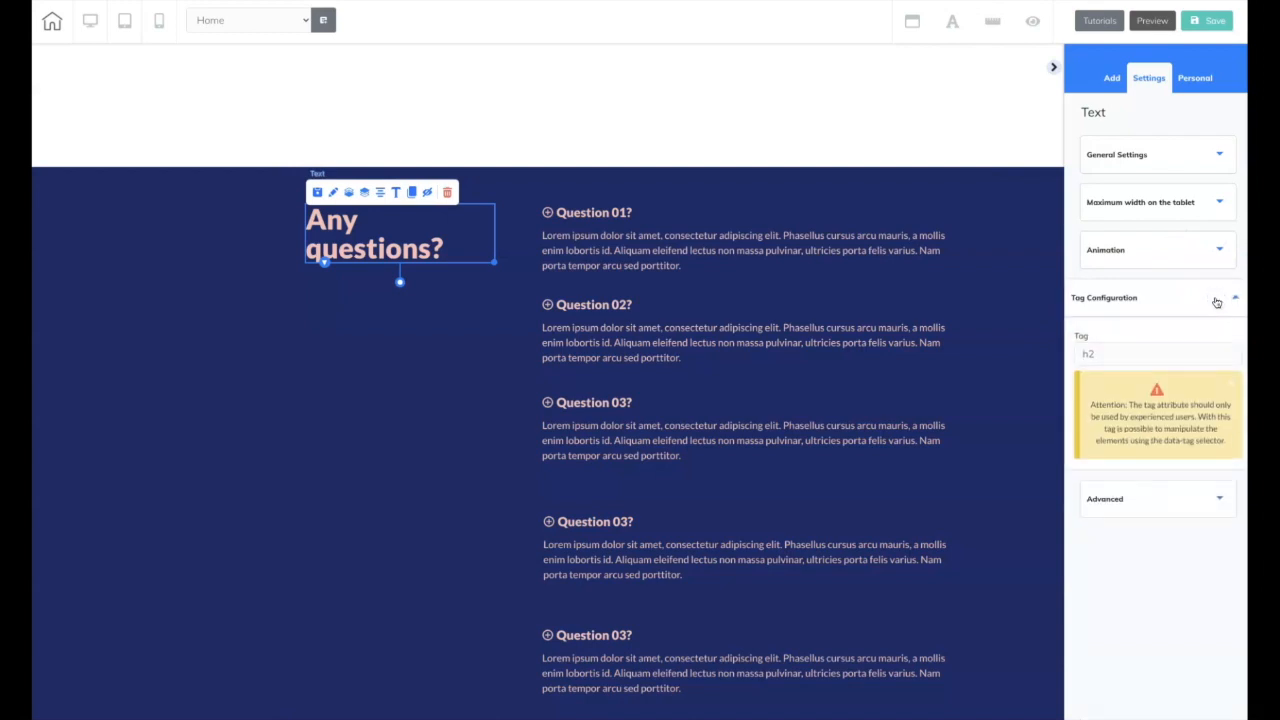
pyautogui.click(1216, 300)
# Save the "Any questions?" heading as a personal element with the description "textexample".
pyautogui.click(1205, 350)
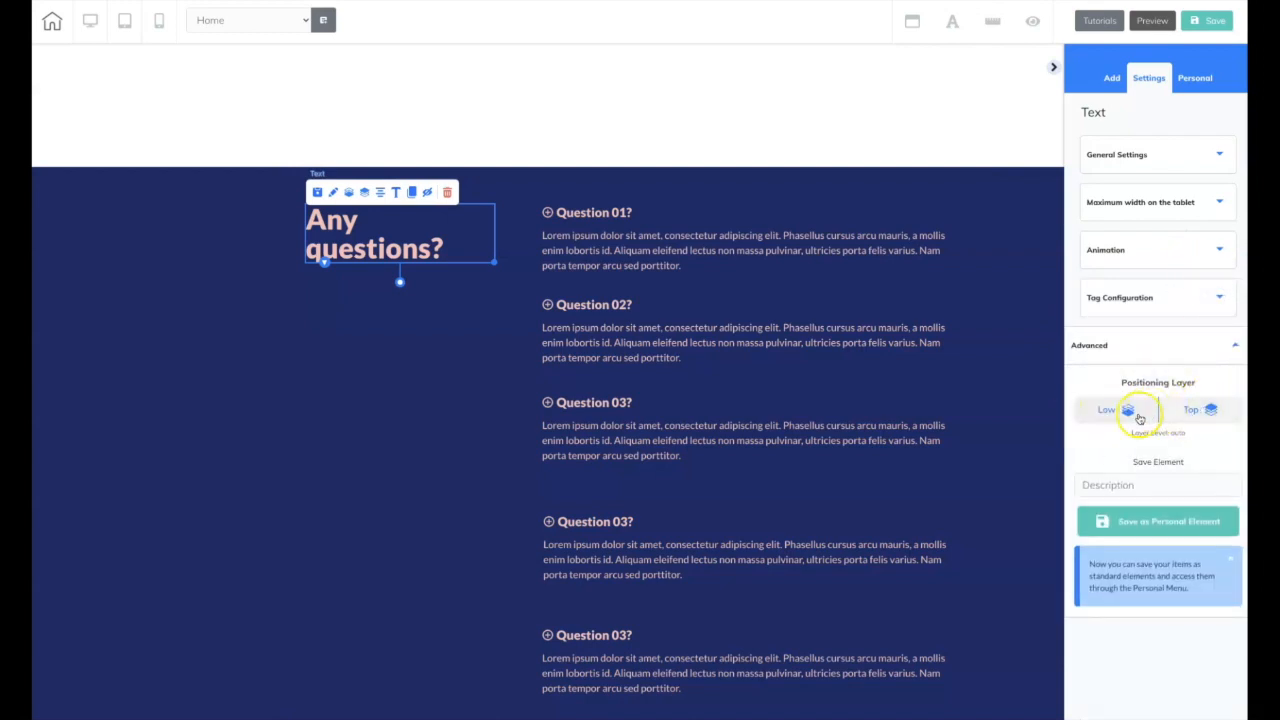
pyautogui.click(1146, 487)
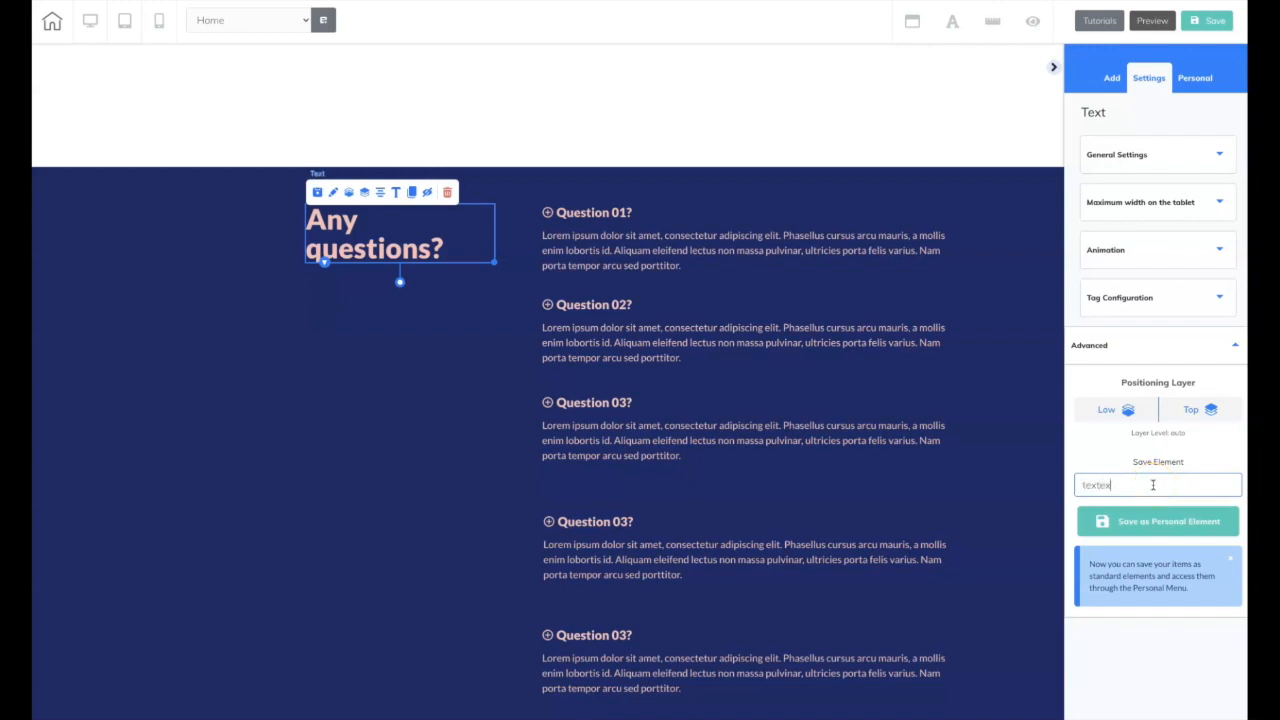
pyautogui.click(1150, 521)
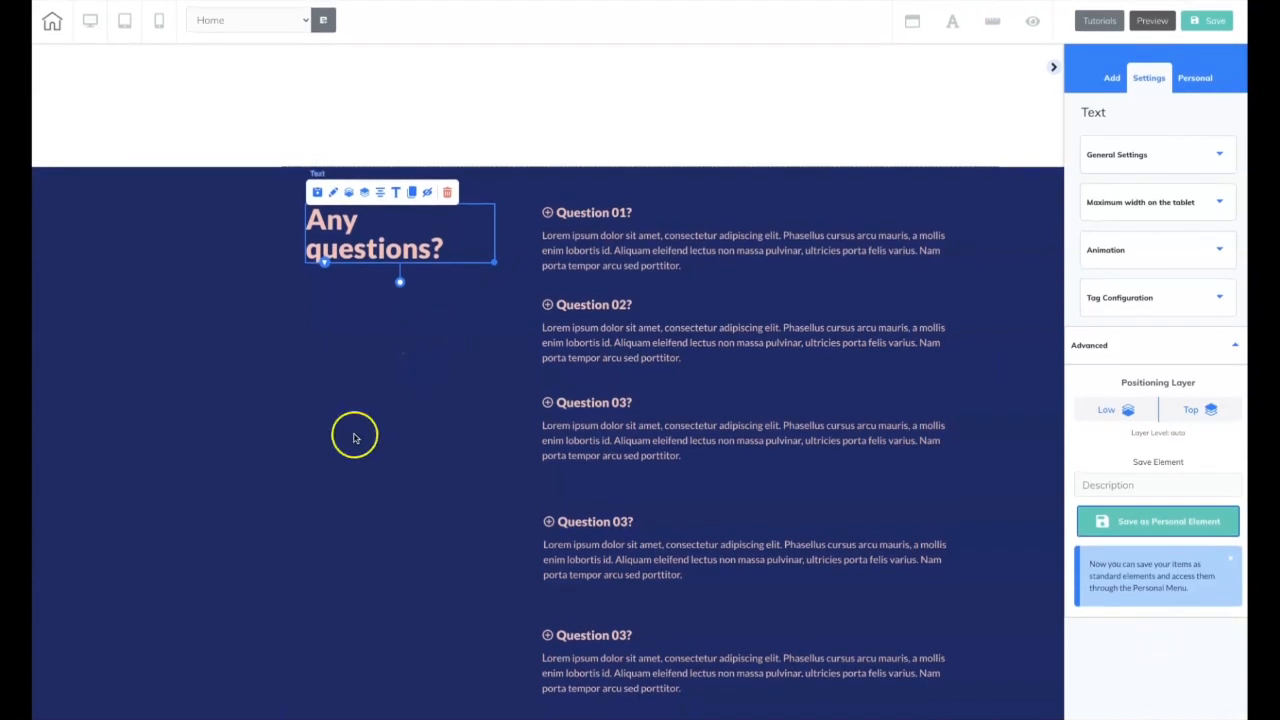
# Insert the saved personal text element "textexample" beneath the original "Any questions?" heading.
pyautogui.click(1200, 80)
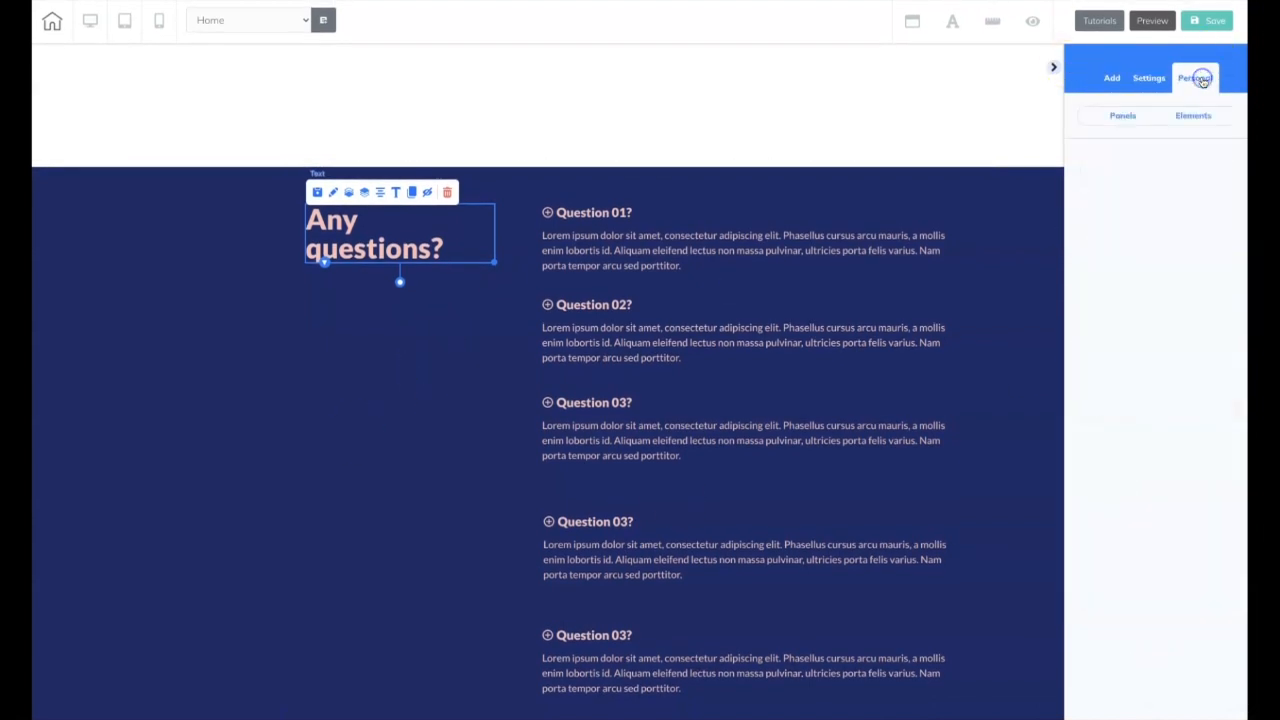
pyautogui.click(1190, 117)
pyautogui.click(1194, 118)
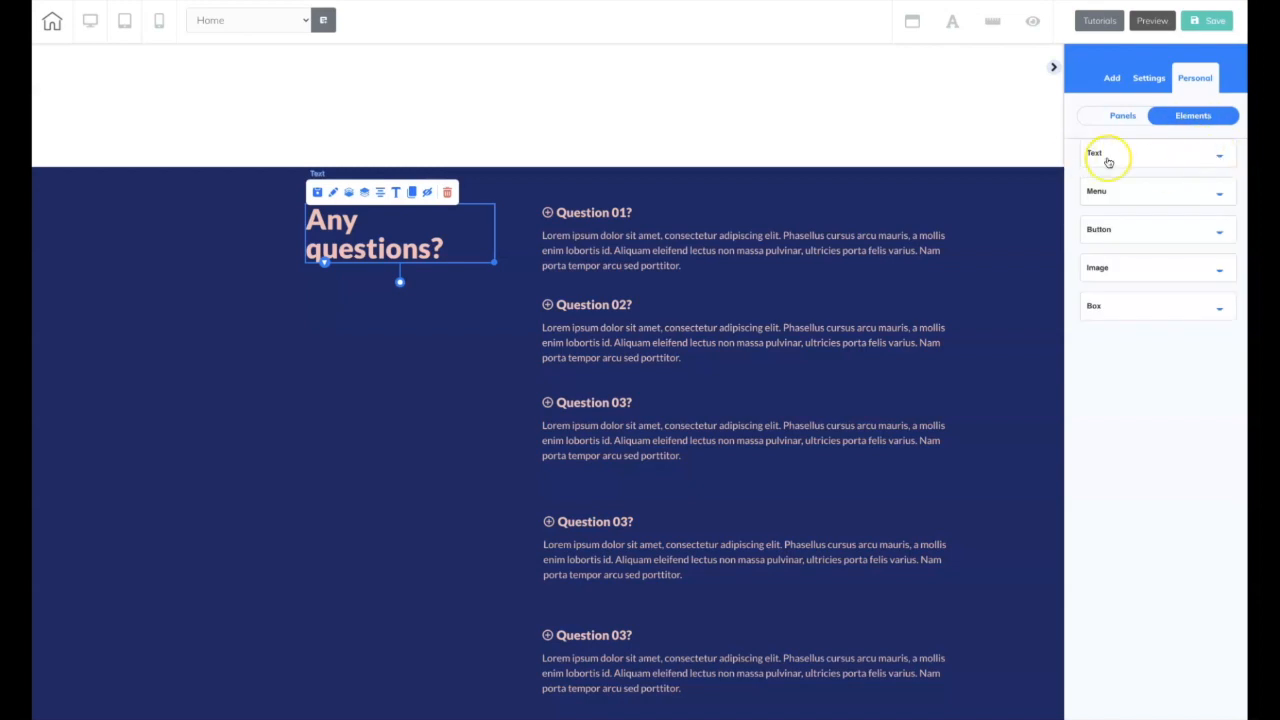
pyautogui.click(1221, 156)
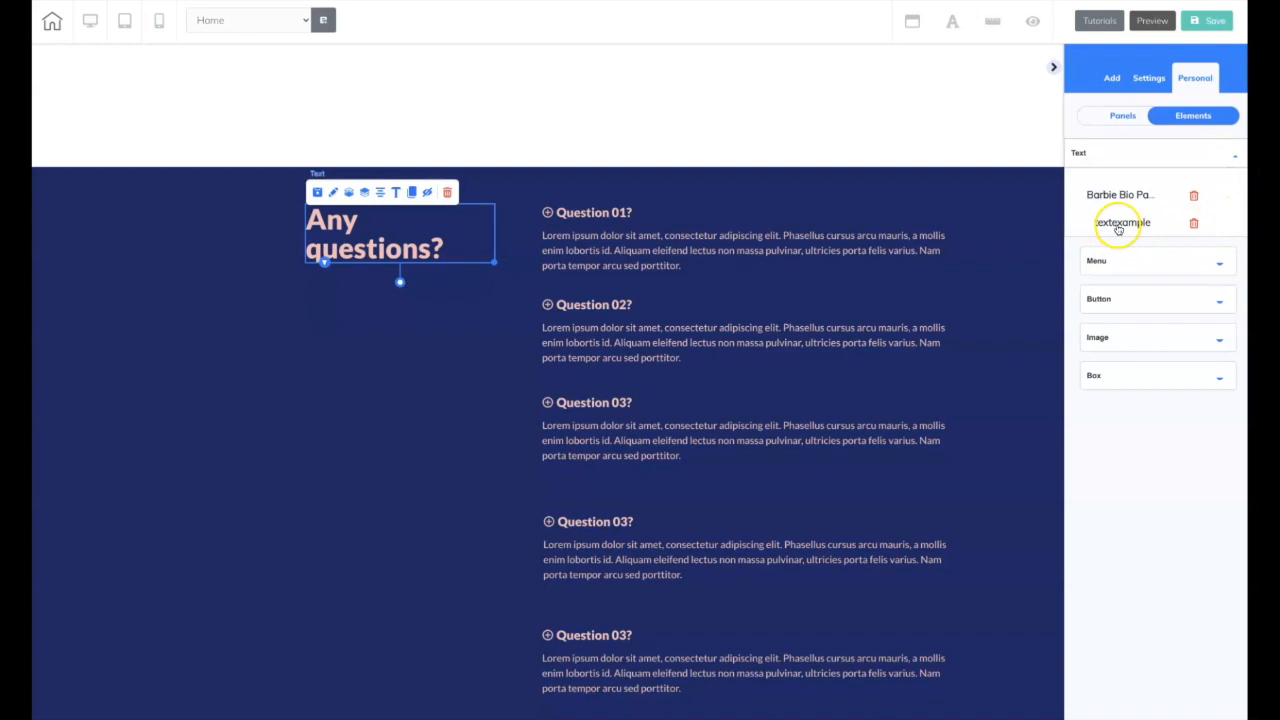
pyautogui.moveTo(1120, 226); pyautogui.dragTo(354, 375)
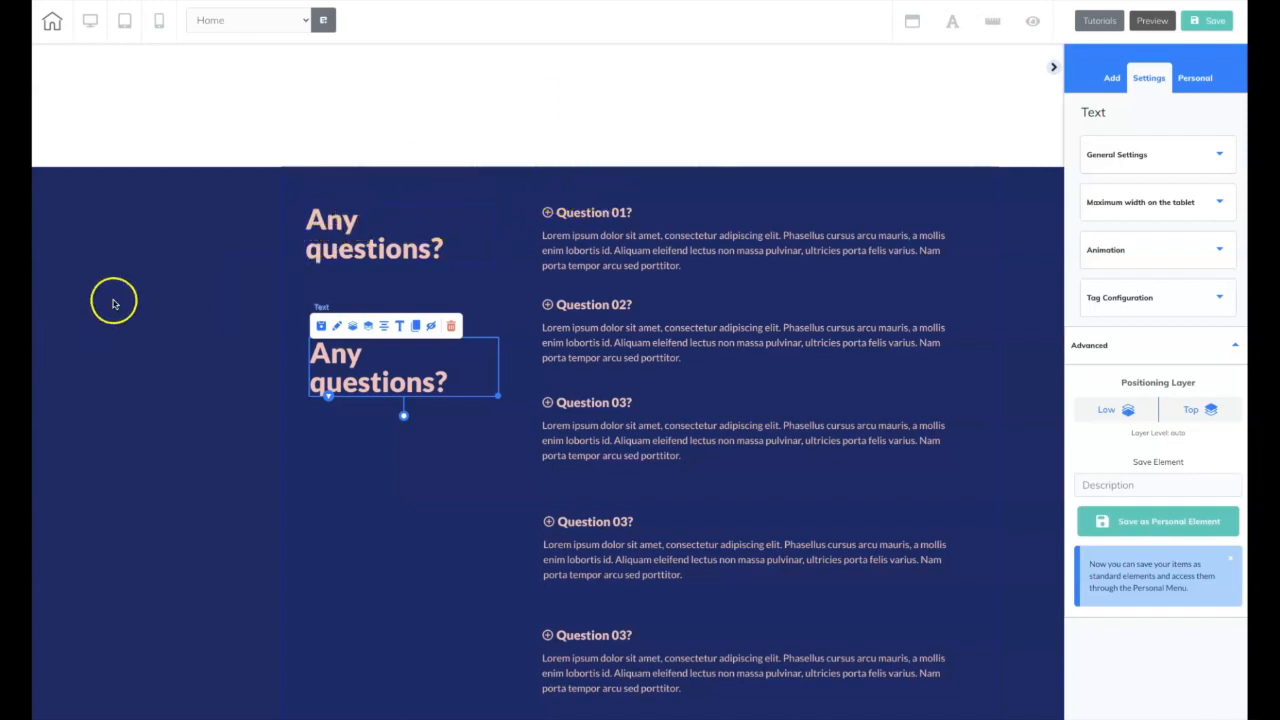
# Delete the entire "Any questions?" panel from the page.
pyautogui.scroll(3, 443, 175)
pyautogui.scroll(-3, 443, 175)
pyautogui.click(277, 200)
pyautogui.click(363, 179)
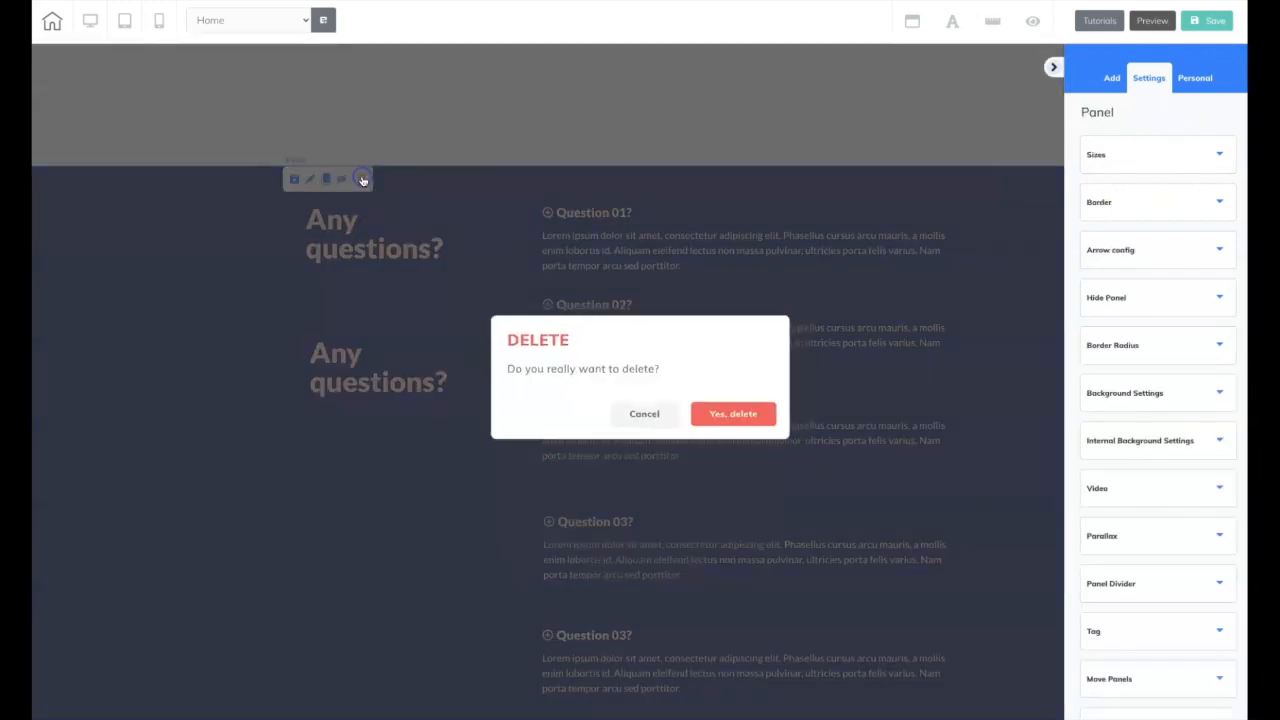
pyautogui.click(711, 414)
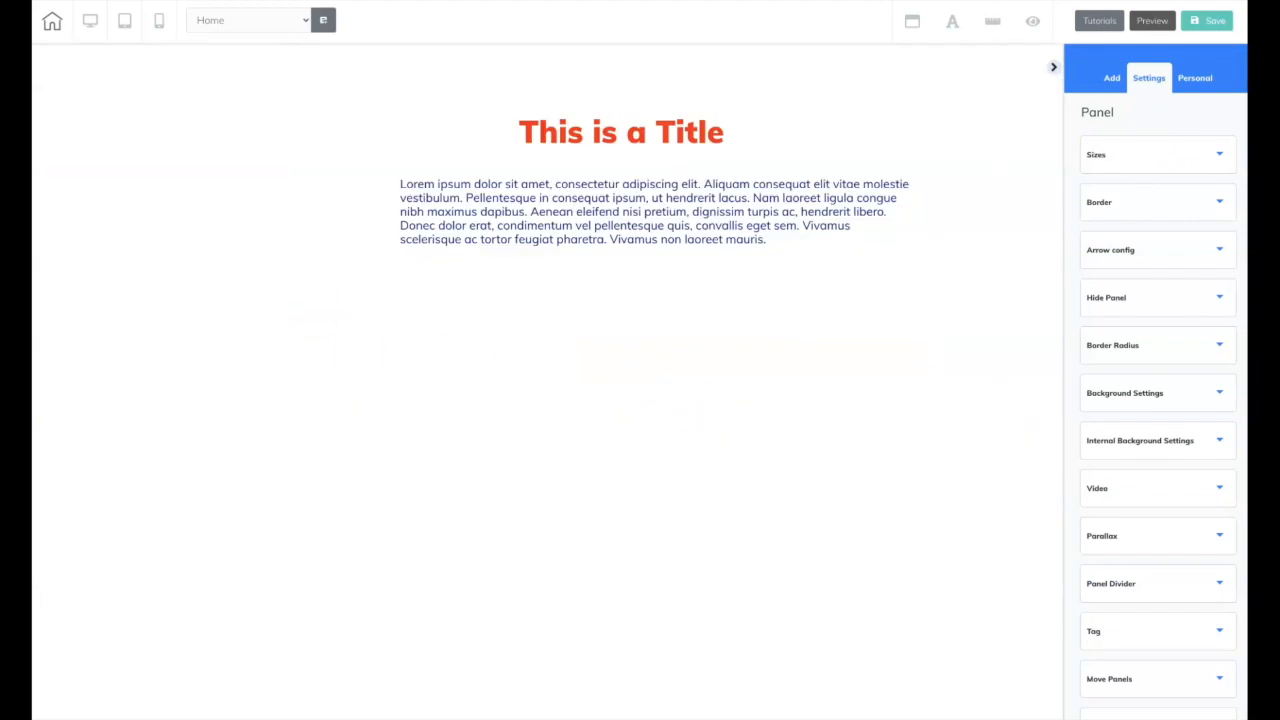
# Leave the F.A.Q templates and examine the panel templates in the Features category.
pyautogui.click(1110, 78)
pyautogui.click(1110, 122)
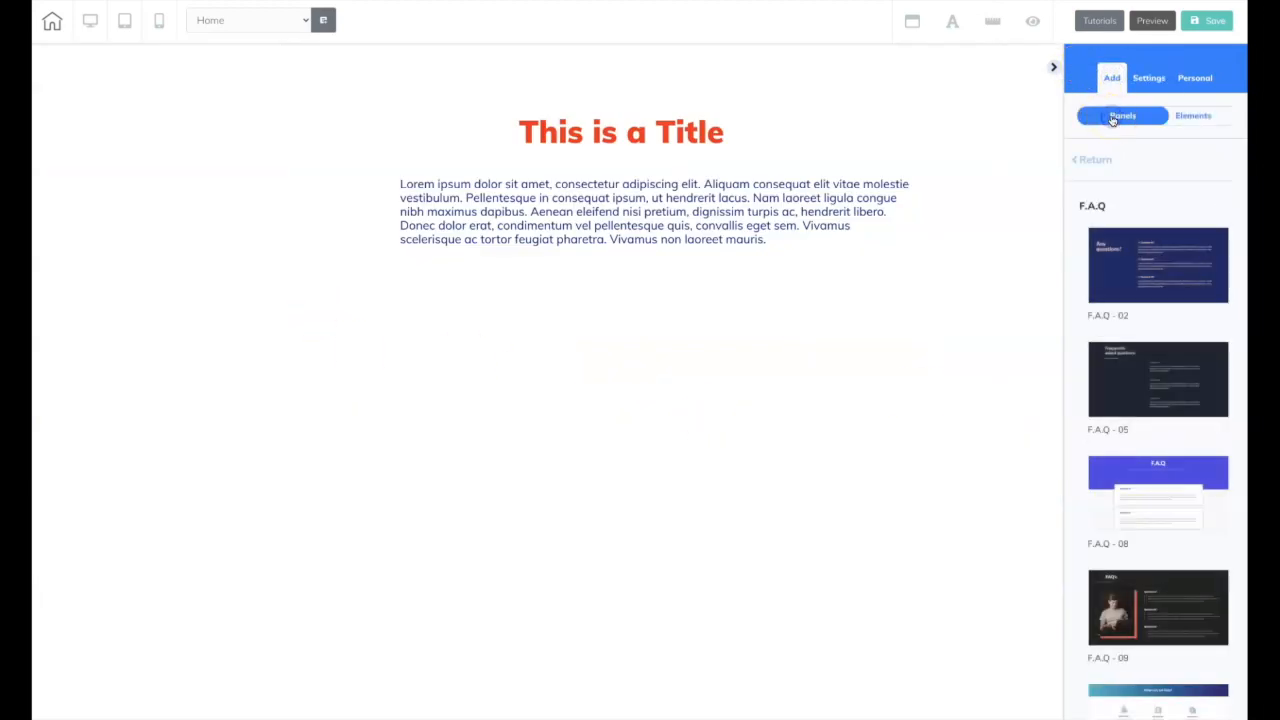
pyautogui.click(1084, 163)
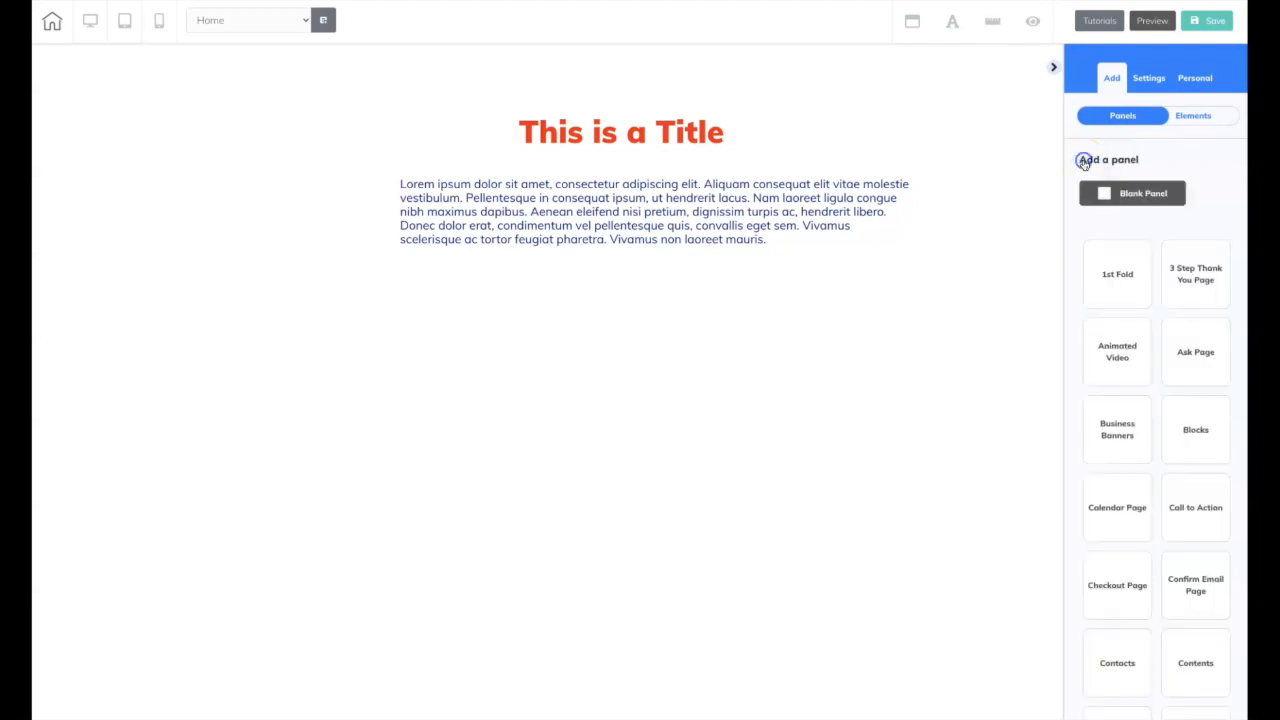
pyautogui.scroll(-2, 1162, 393)
pyautogui.scroll(-3, 1162, 393)
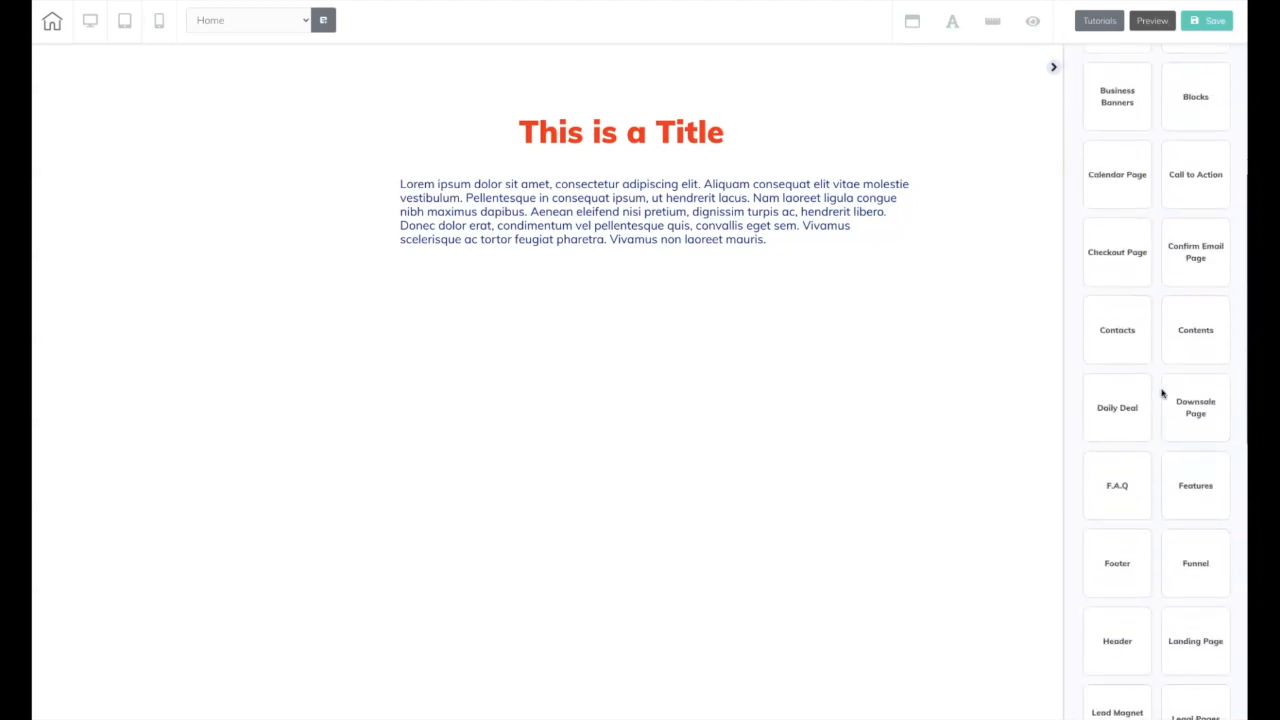
pyautogui.click(1198, 438)
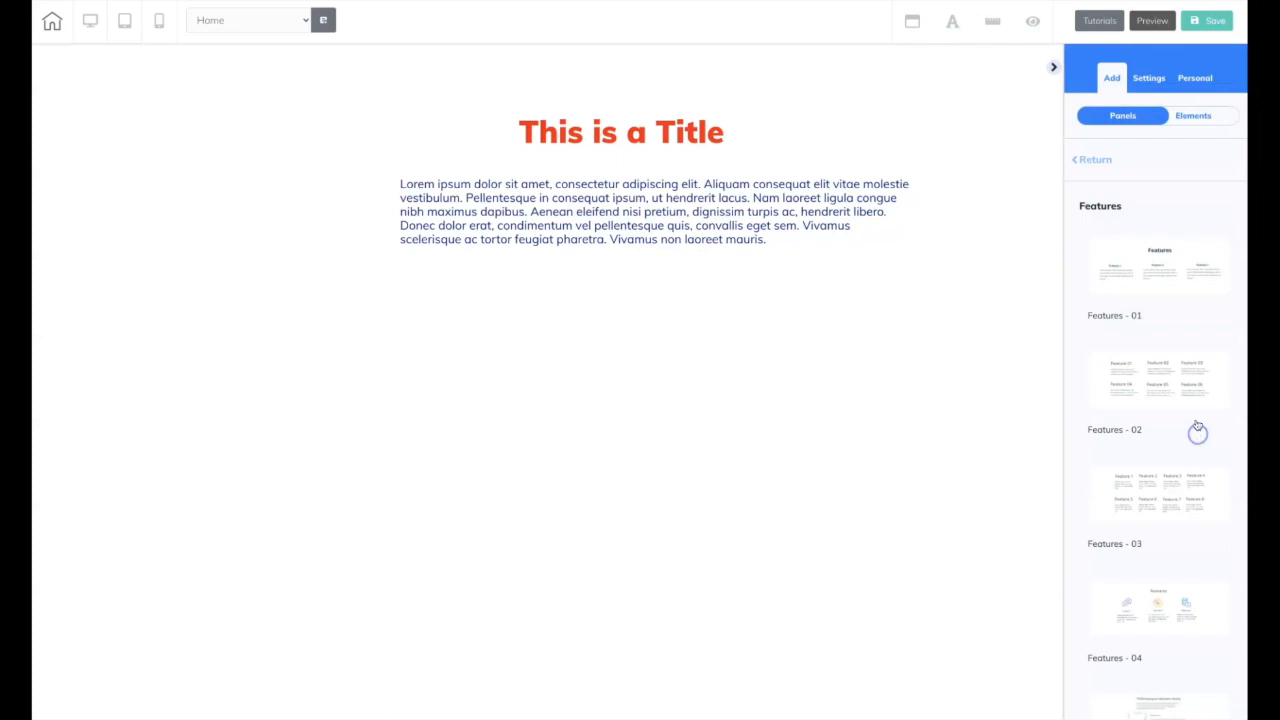
pyautogui.scroll(-5, 1198, 430)
pyautogui.scroll(5, 1198, 423)
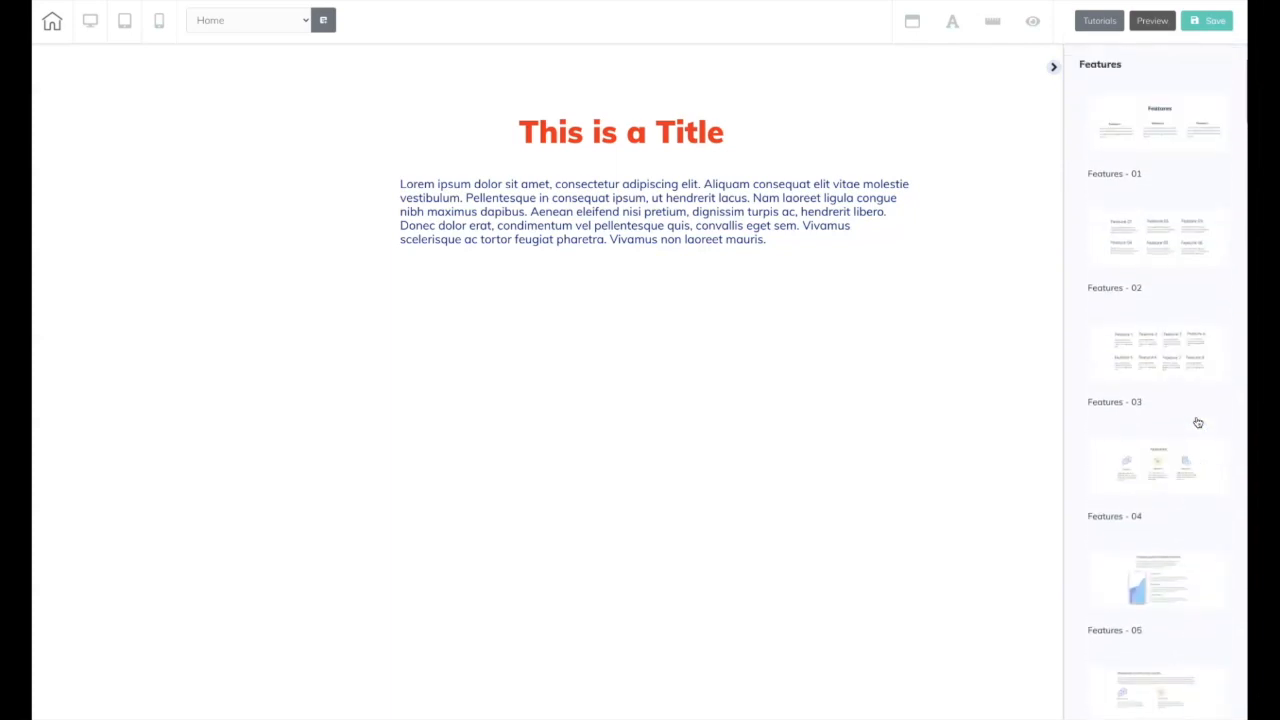
# Examine the panel templates offered in the Footer and Funnel categories.
pyautogui.click(1127, 88)
pyautogui.click(1099, 160)
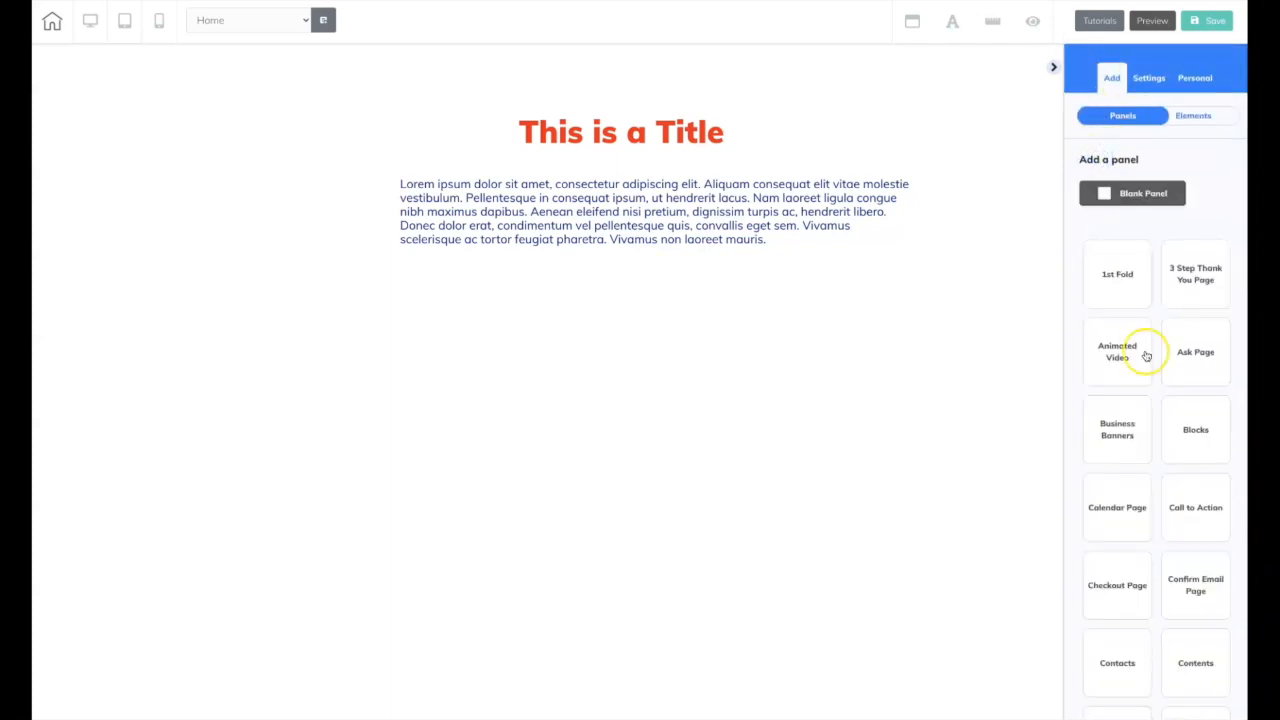
pyautogui.scroll(-5, 1152, 410)
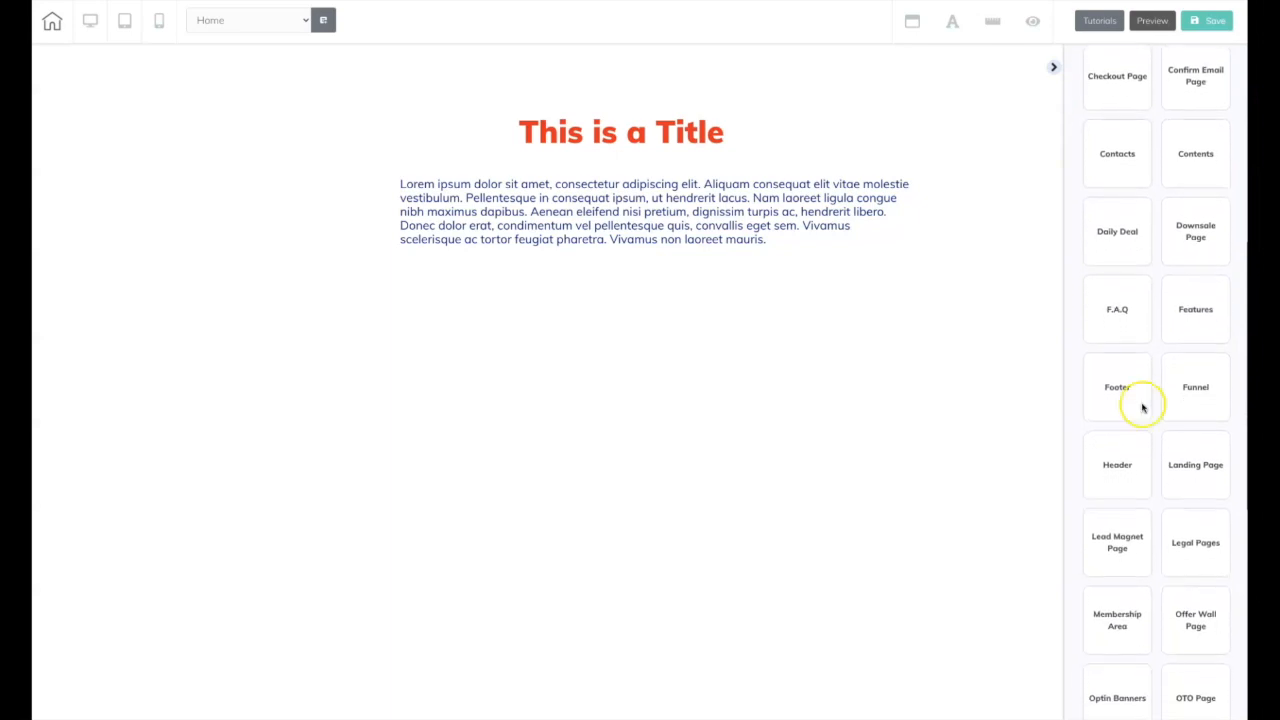
pyautogui.click(1102, 399)
pyautogui.scroll(-5, 1166, 349)
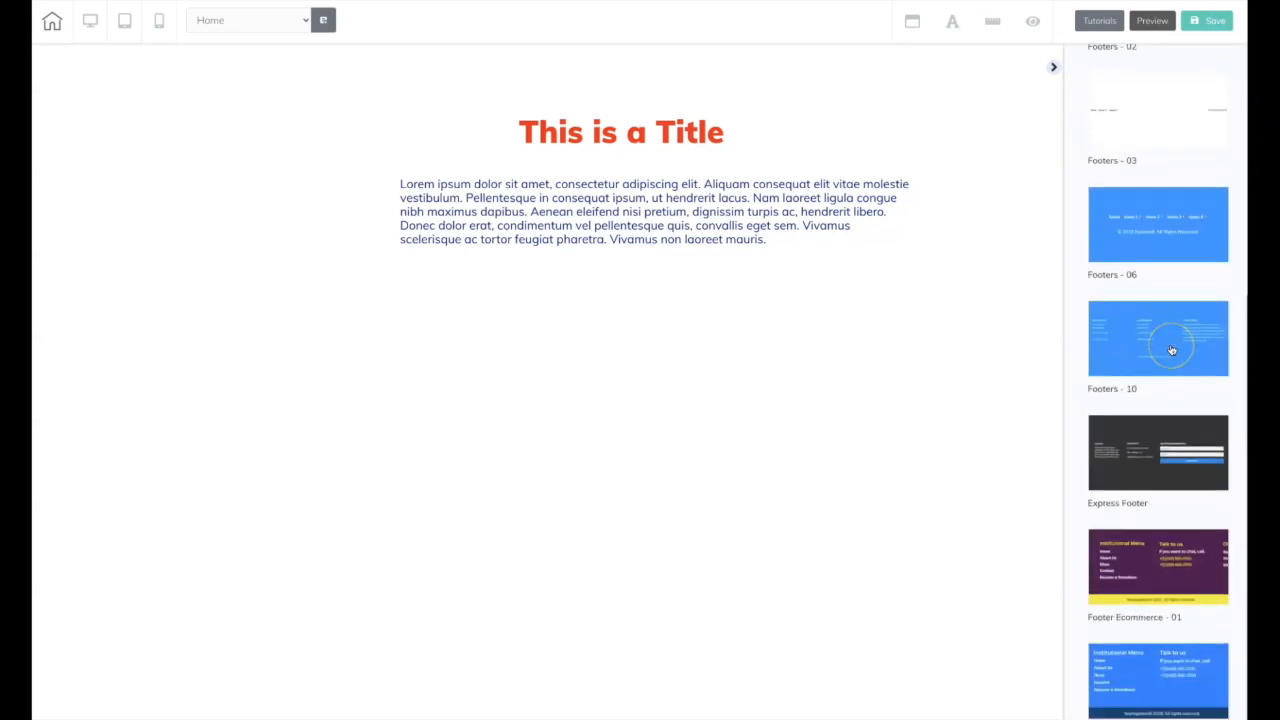
pyautogui.scroll(5, 1172, 350)
pyautogui.click(1097, 163)
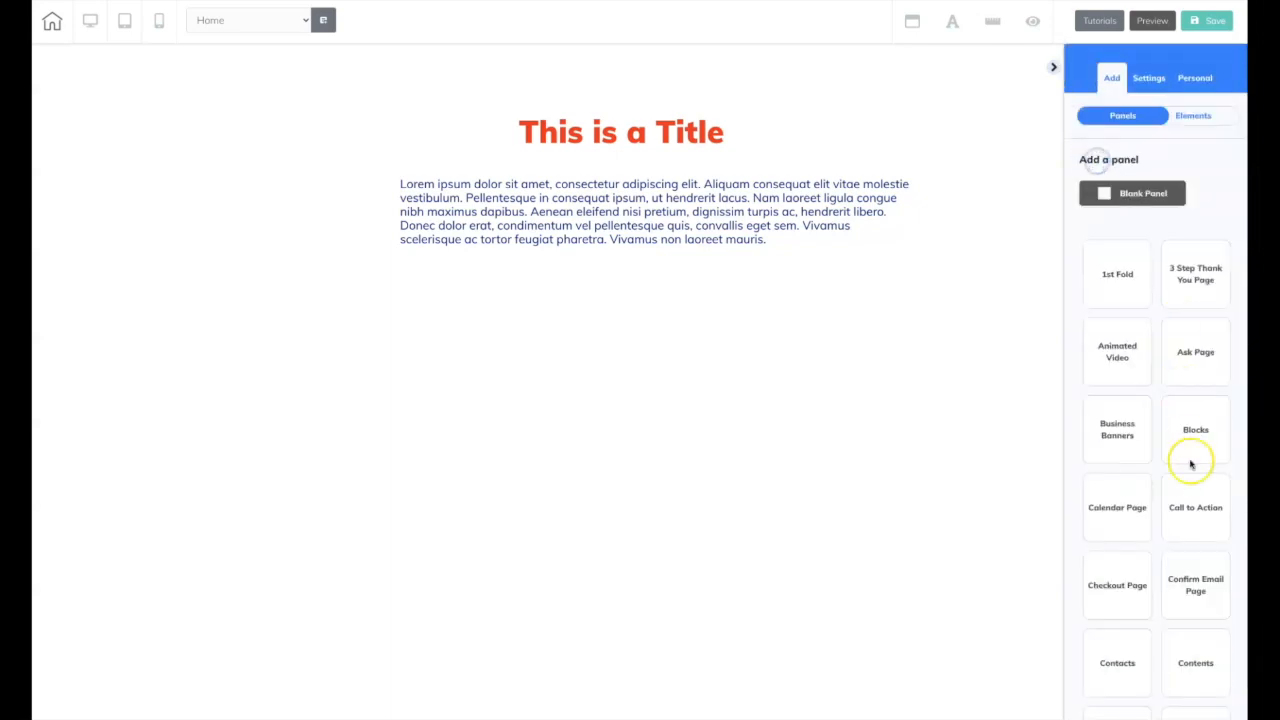
pyautogui.scroll(-3, 1192, 460)
pyautogui.scroll(-1, 1190, 463)
pyautogui.click(1190, 546)
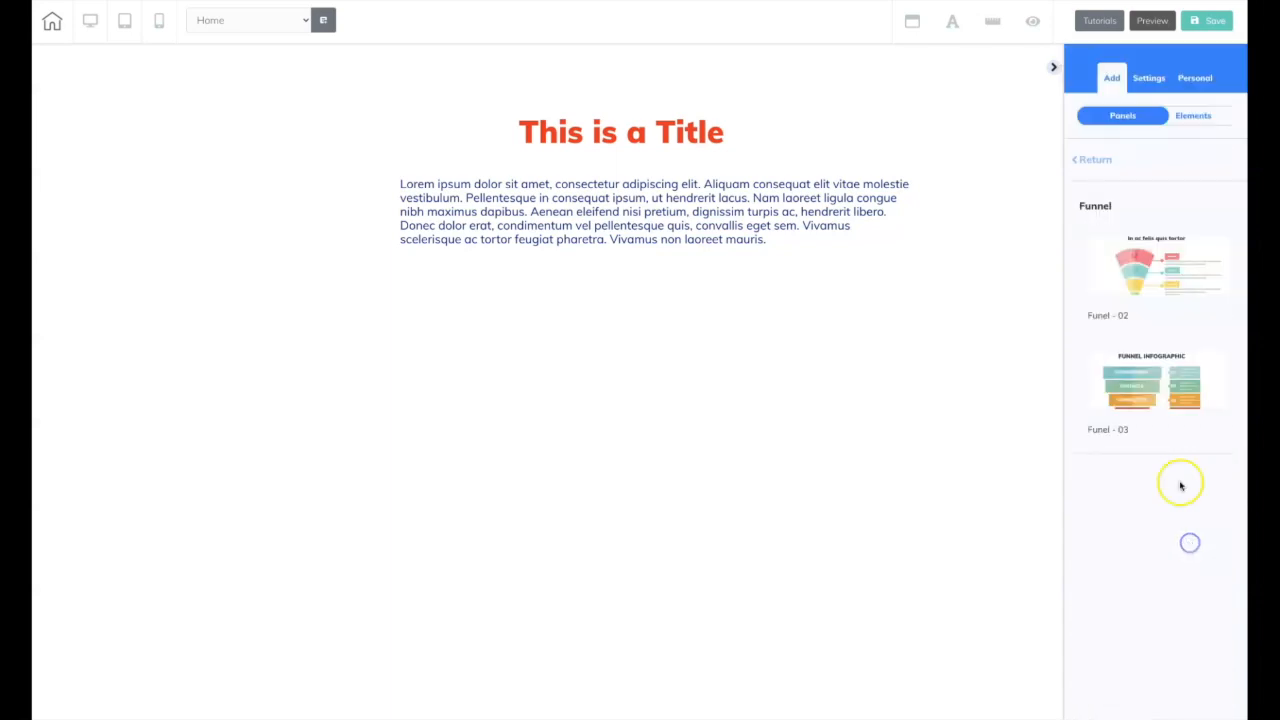
# Add the Header - 01 panel template beneath the title panel and expand its menu 4 submenu.
pyautogui.click(1082, 160)
pyautogui.scroll(-7, 1128, 336)
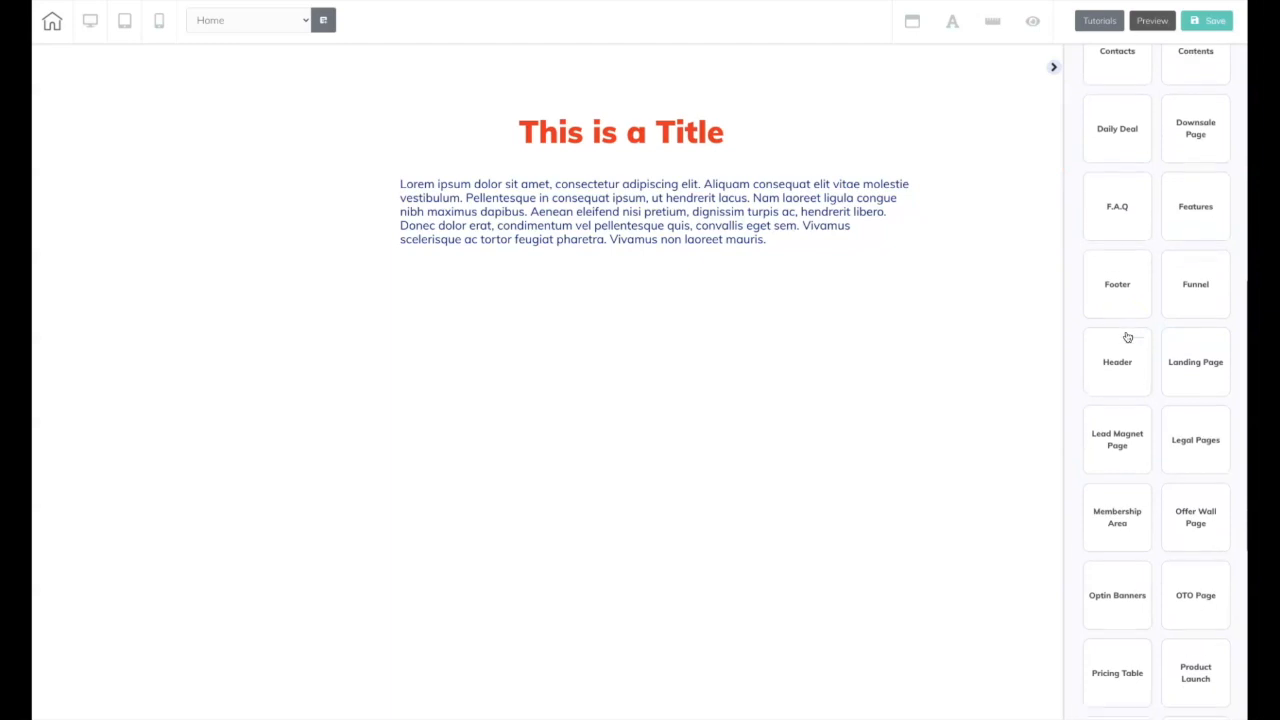
pyautogui.click(1123, 355)
pyautogui.click(1162, 286)
pyautogui.moveTo(1166, 272); pyautogui.dragTo(1137, 280)
pyautogui.click(1138, 251)
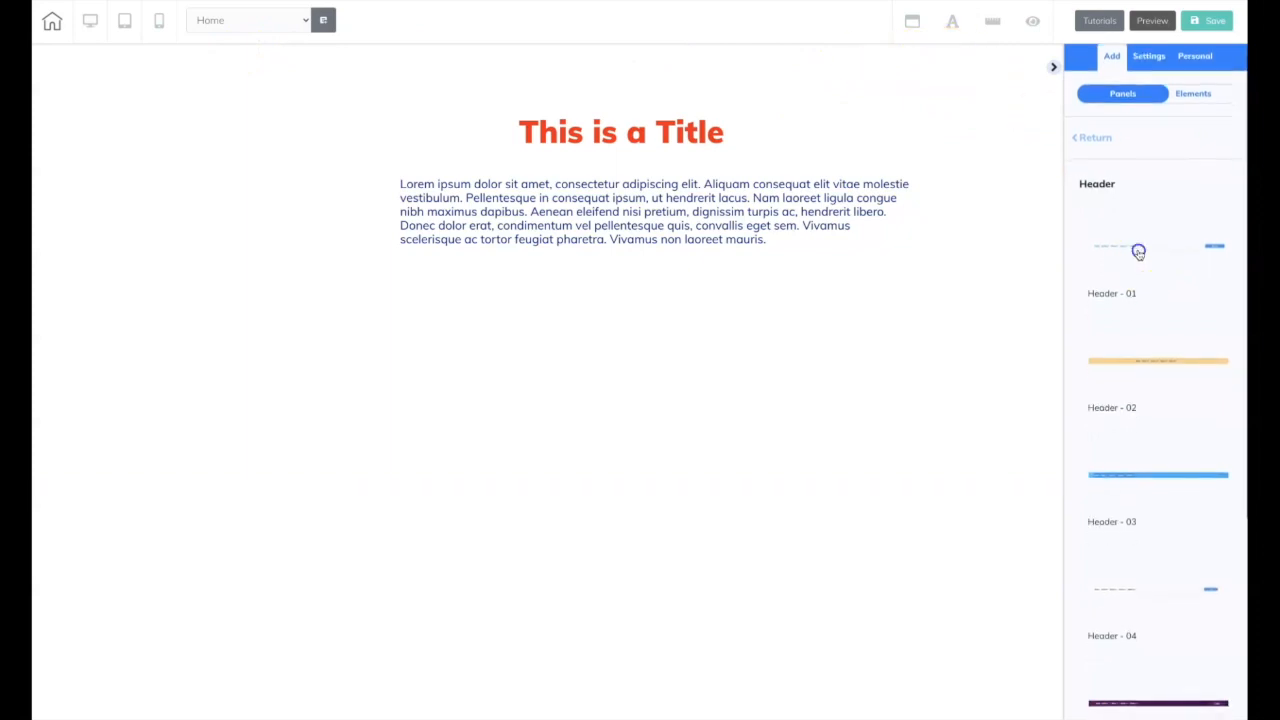
pyautogui.click(537, 502)
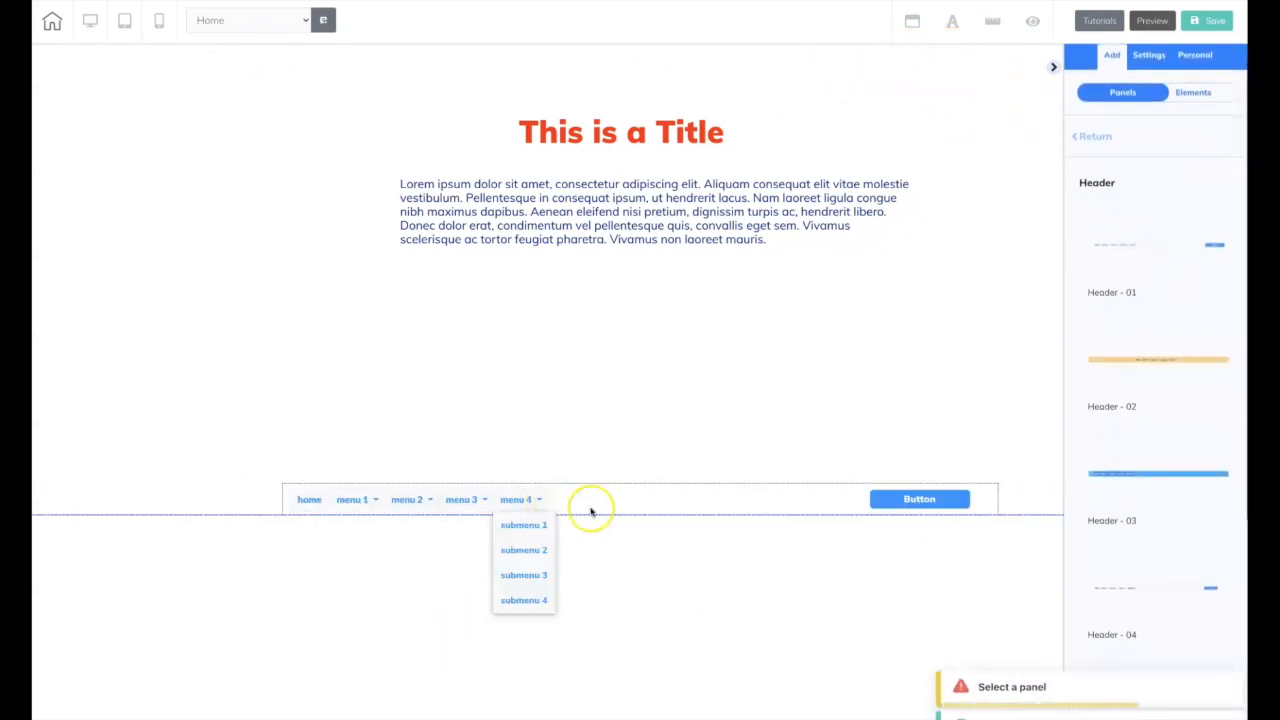
# Move the header panel above the title panel so it sits first on the page.
pyautogui.click(652, 501)
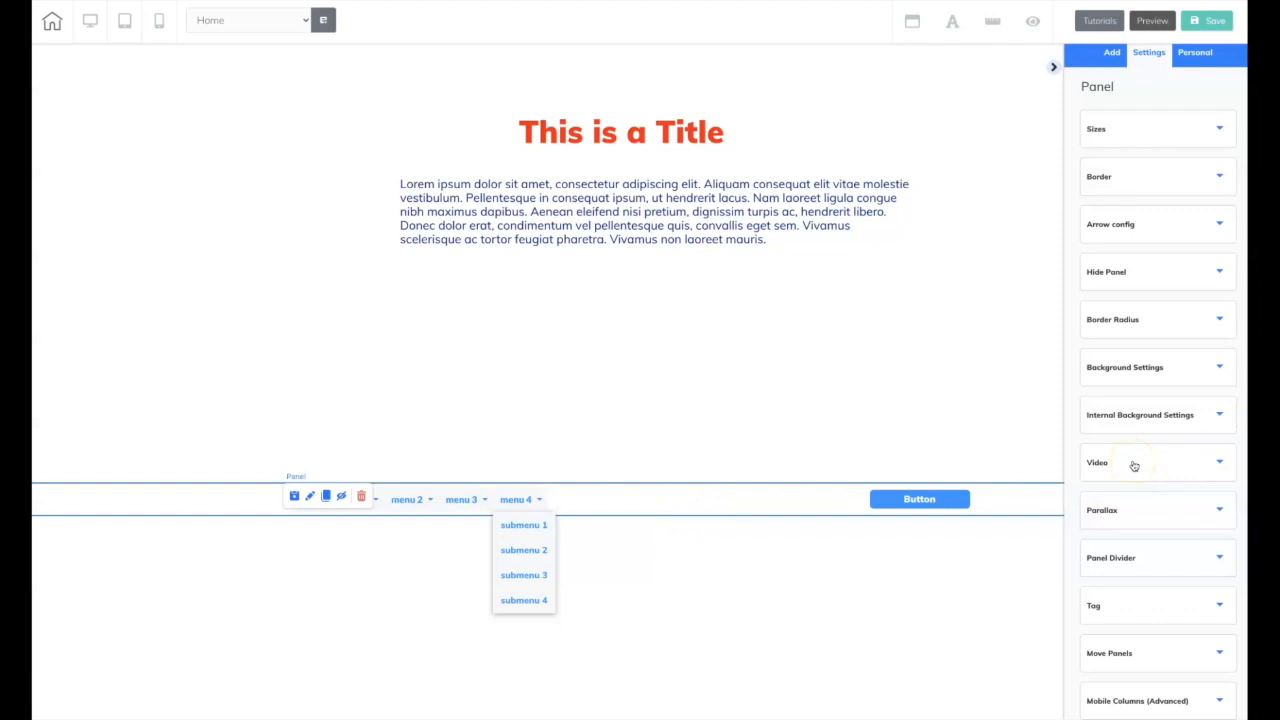
pyautogui.scroll(-2, 1134, 466)
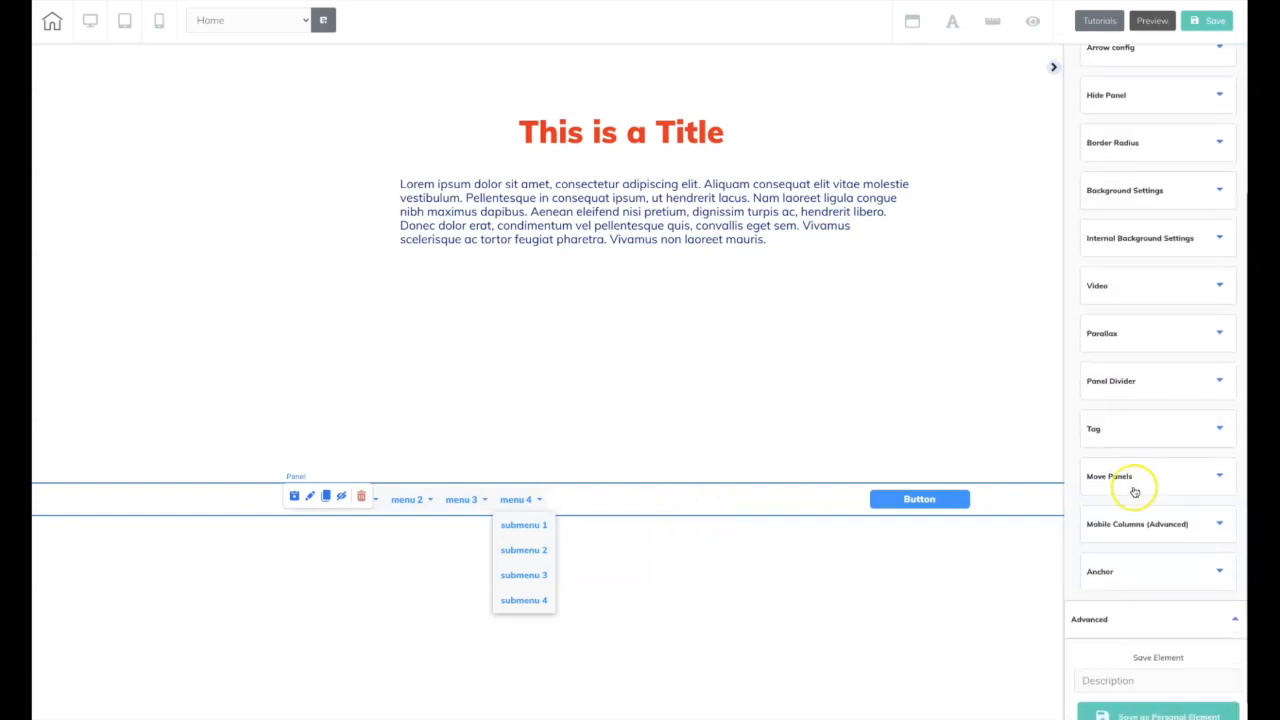
pyautogui.click(1220, 478)
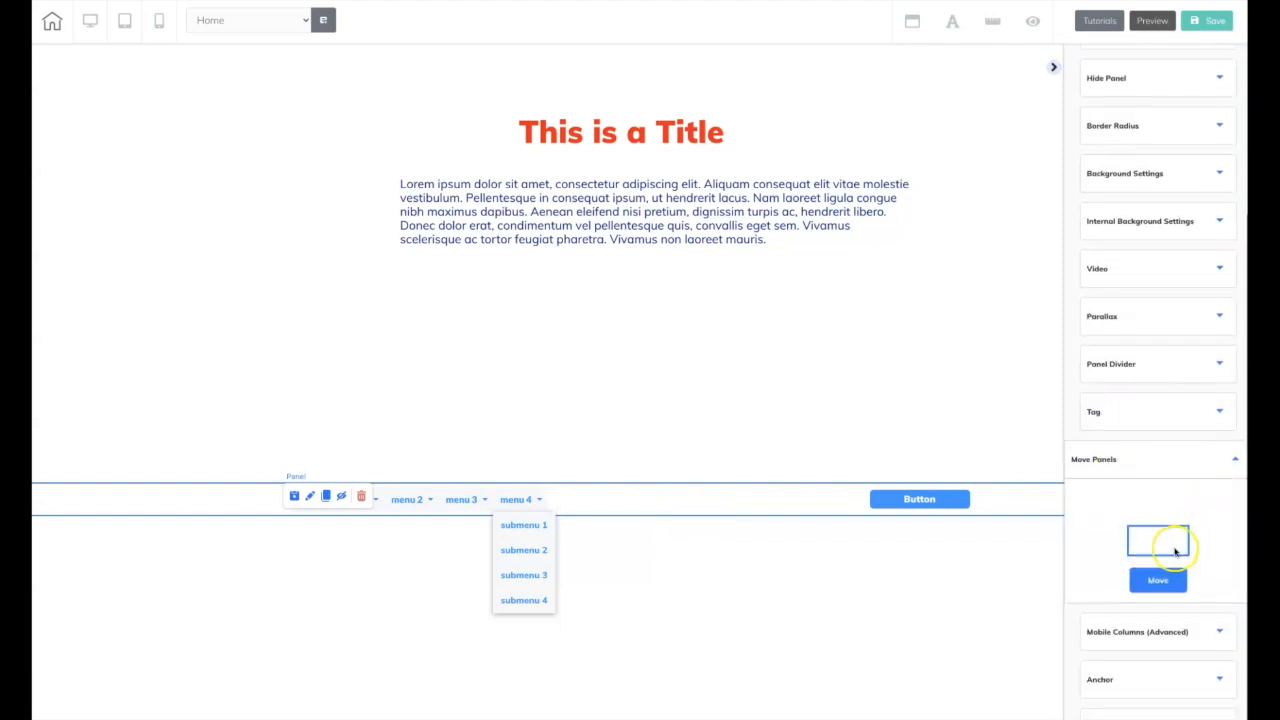
pyautogui.moveTo(1156, 542); pyautogui.dragTo(1156, 512)
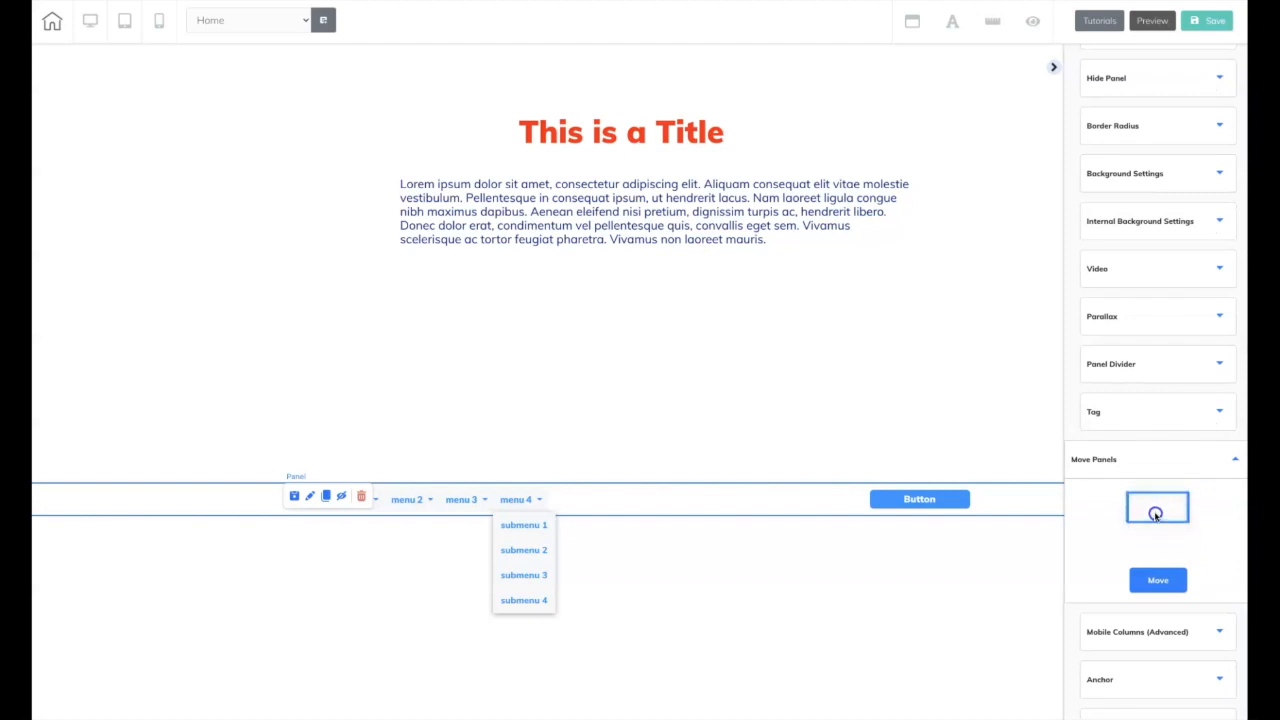
pyautogui.click(1157, 579)
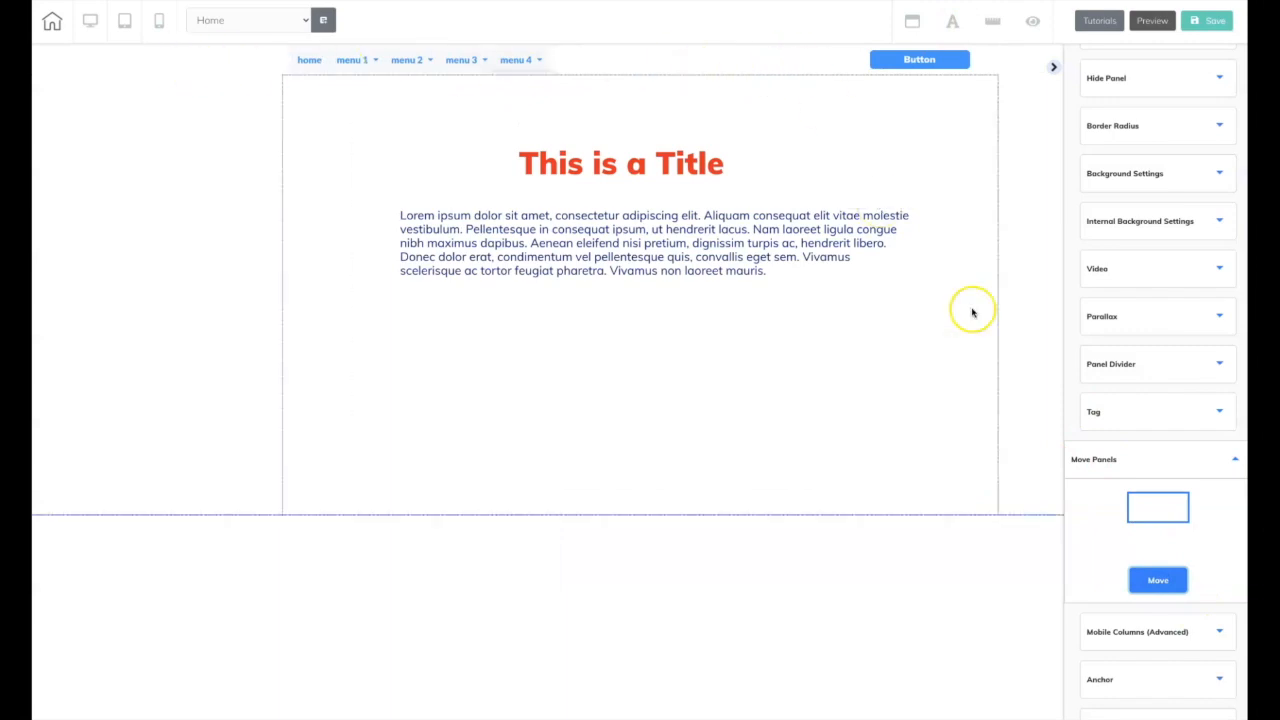
# Save the page with the moved header and publish the site.
pyautogui.click(1205, 22)
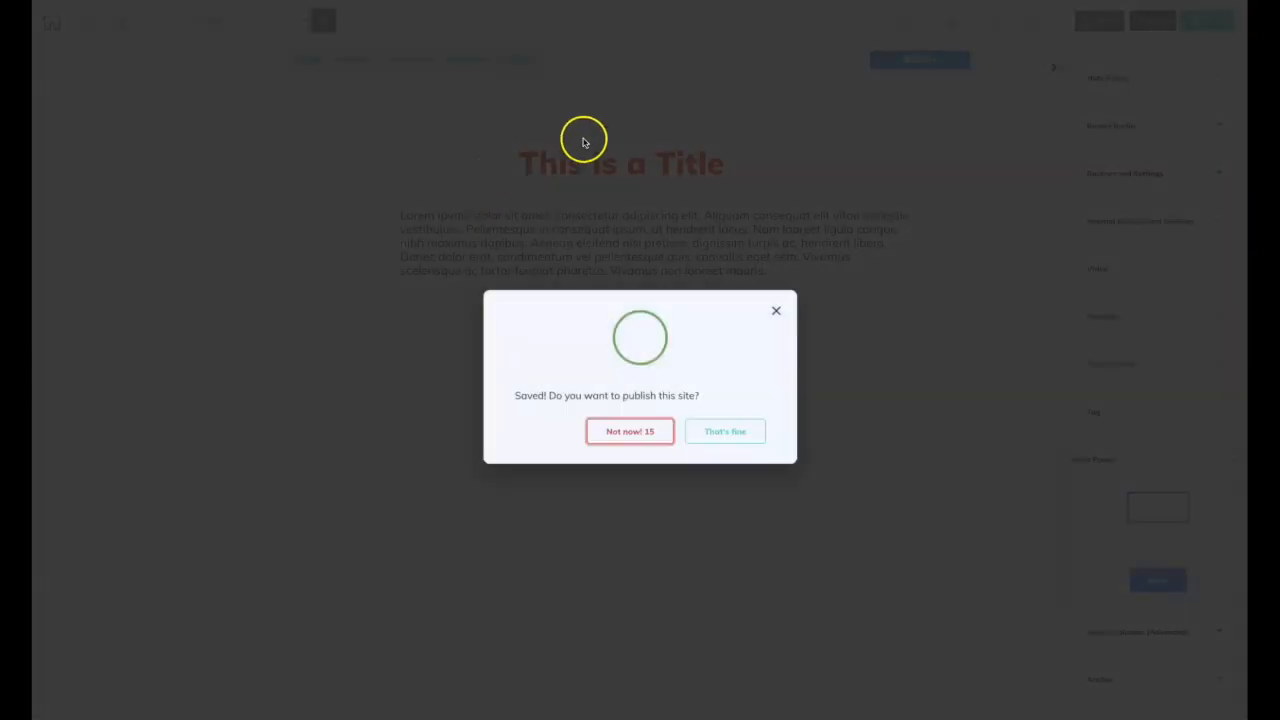
pyautogui.click(722, 436)
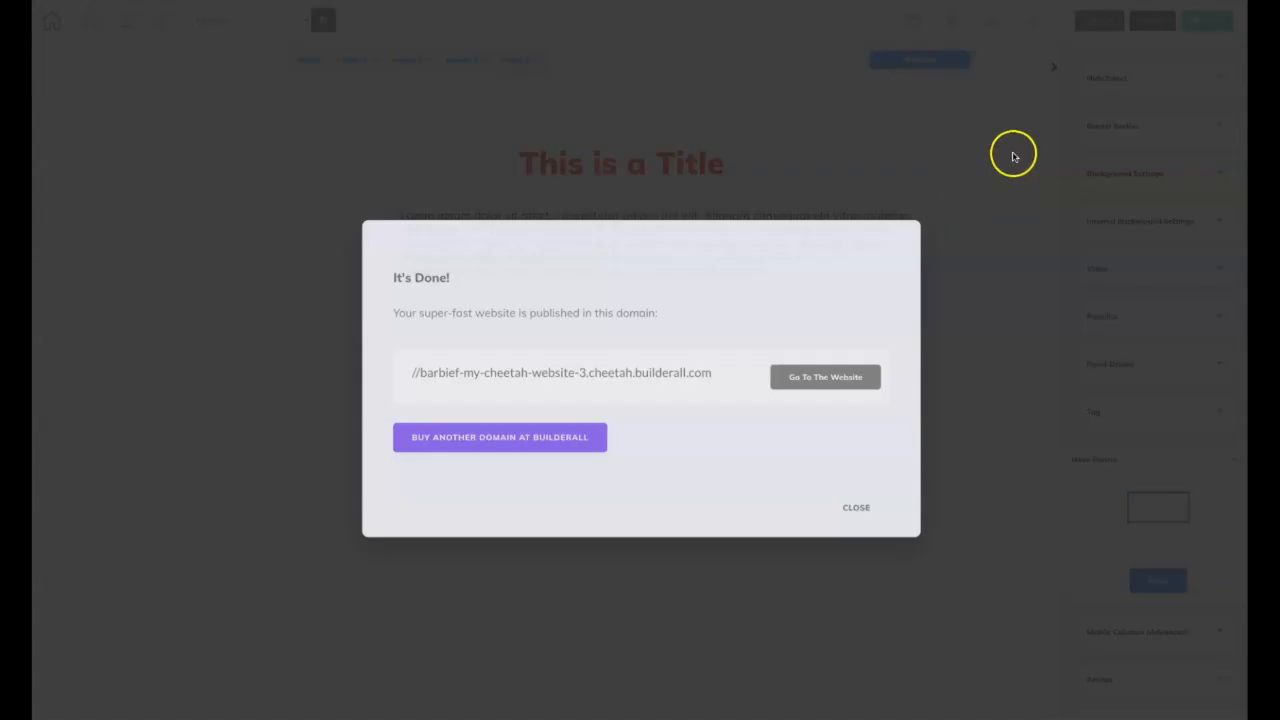
pyautogui.click(854, 505)
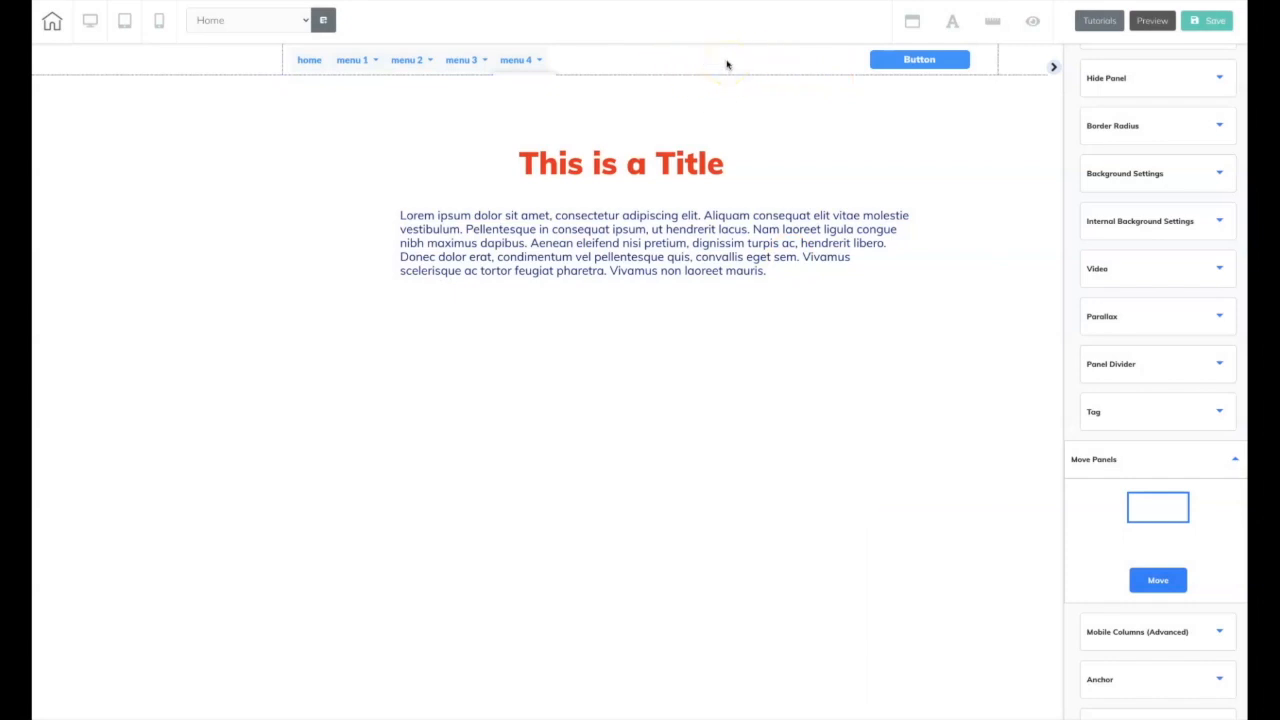
# Make the header panel a sticky header that is active in desktop only.
pyautogui.click(727, 62)
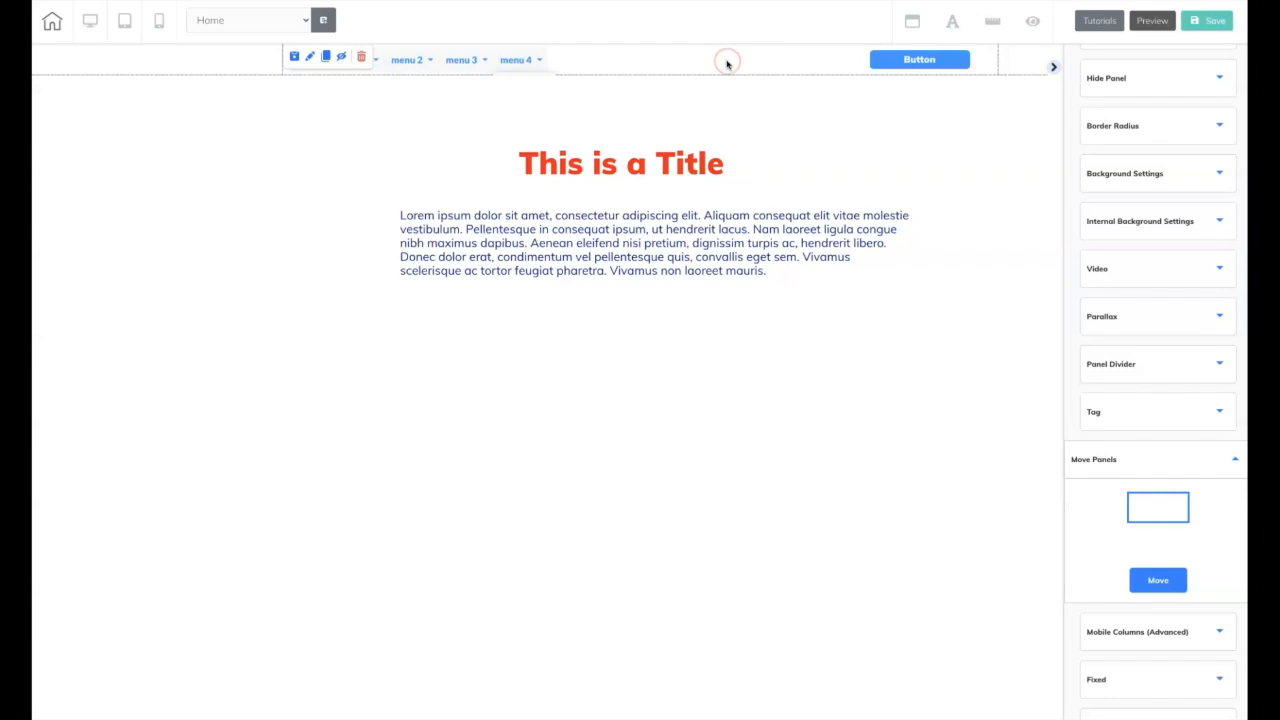
pyautogui.click(1234, 459)
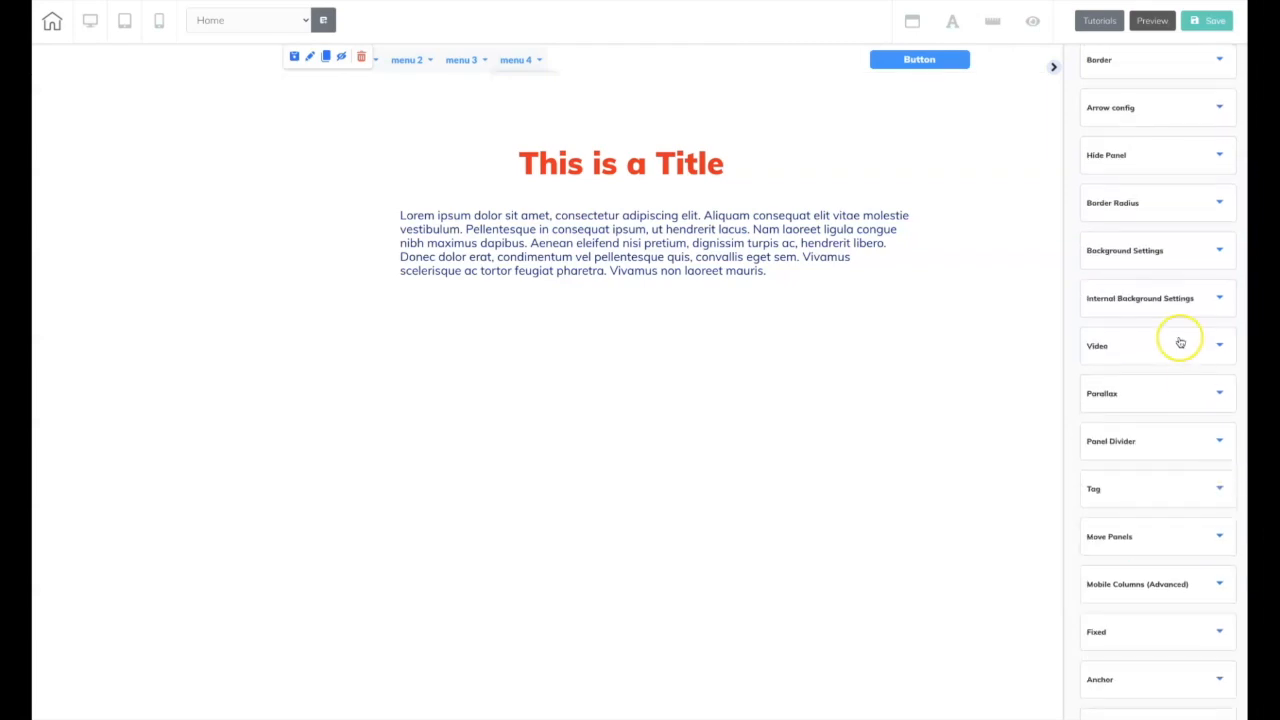
pyautogui.scroll(3, 1178, 342)
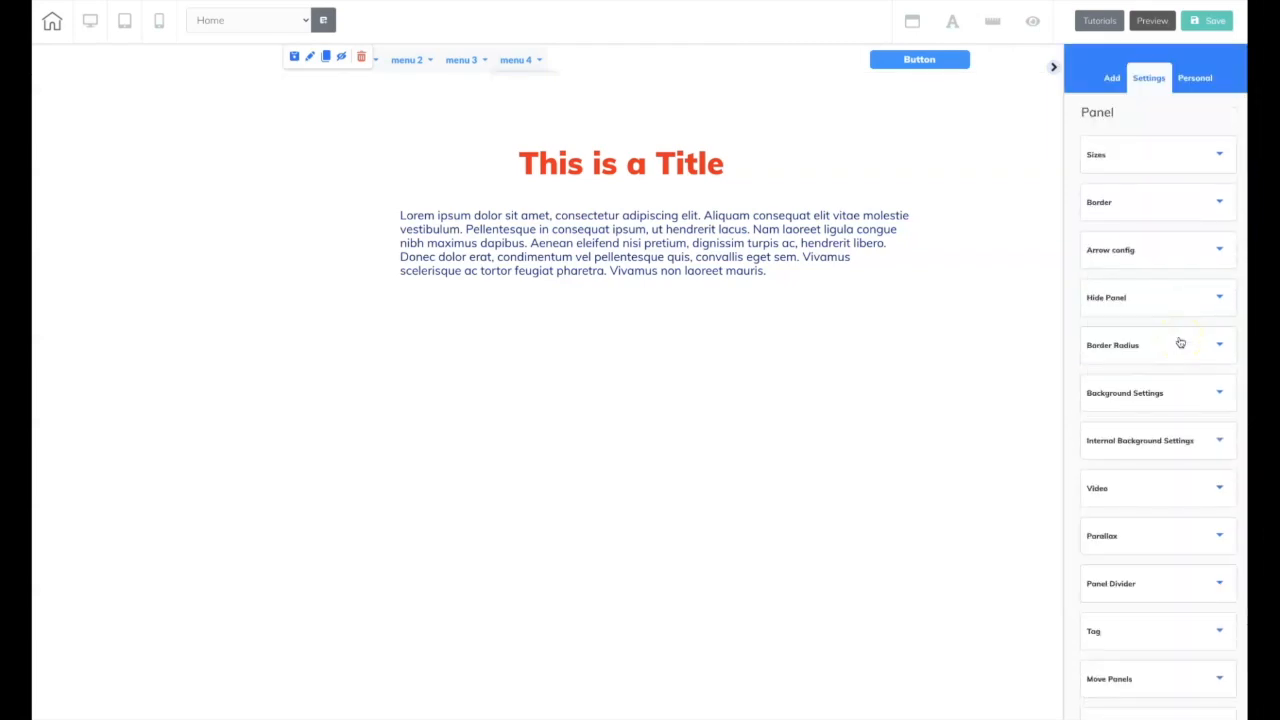
pyautogui.scroll(-2, 1180, 343)
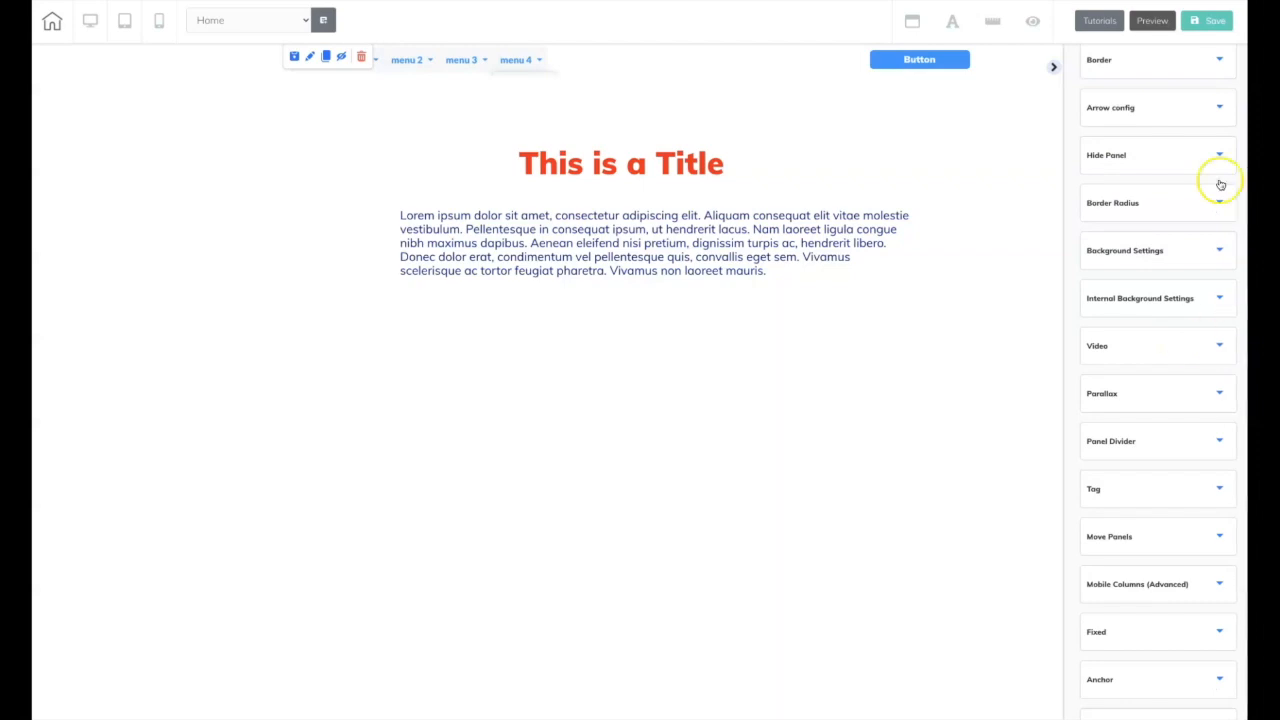
pyautogui.click(1219, 635)
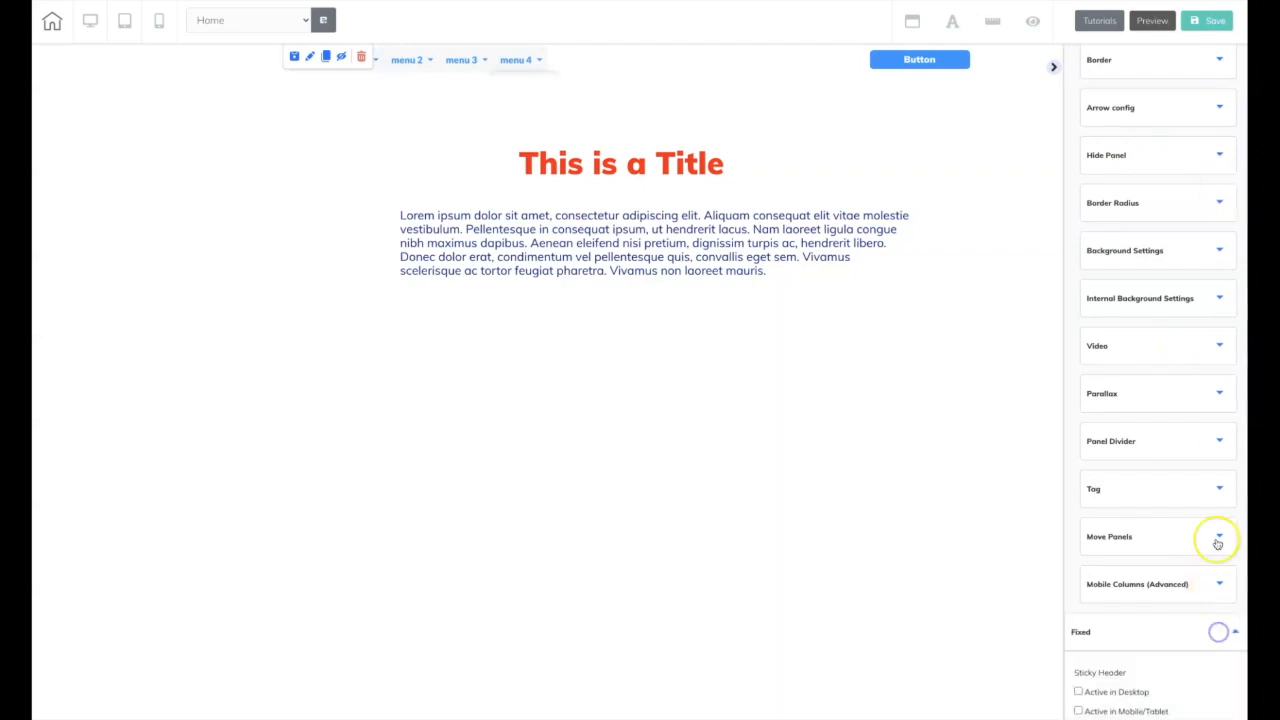
pyautogui.scroll(-1, 1216, 530)
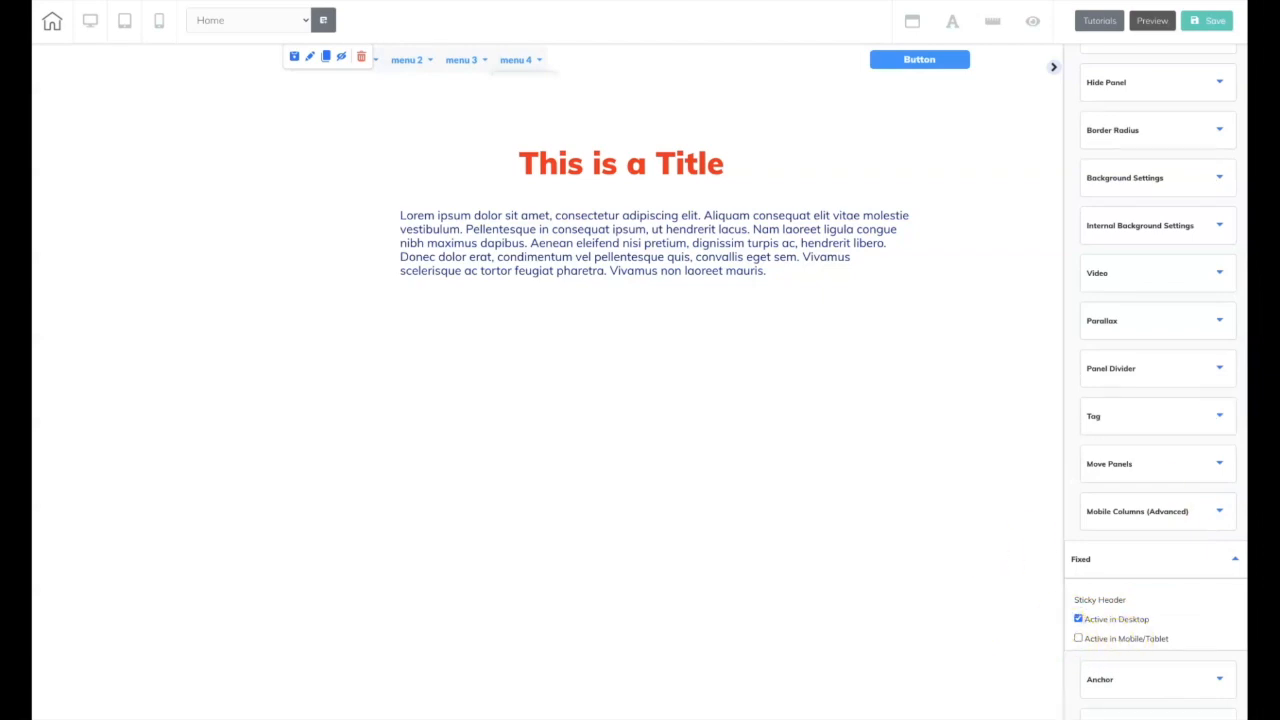
# Save the sticky header setting and republish the site.
pyautogui.click(1222, 20)
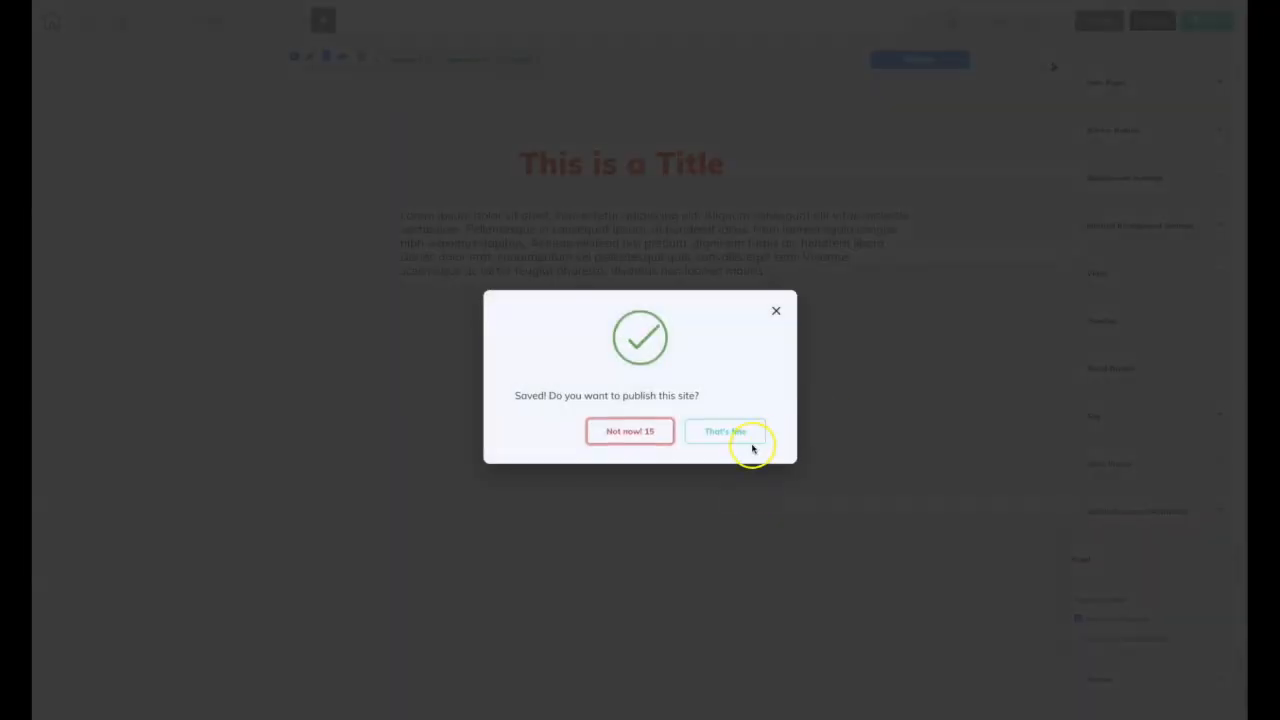
pyautogui.click(745, 434)
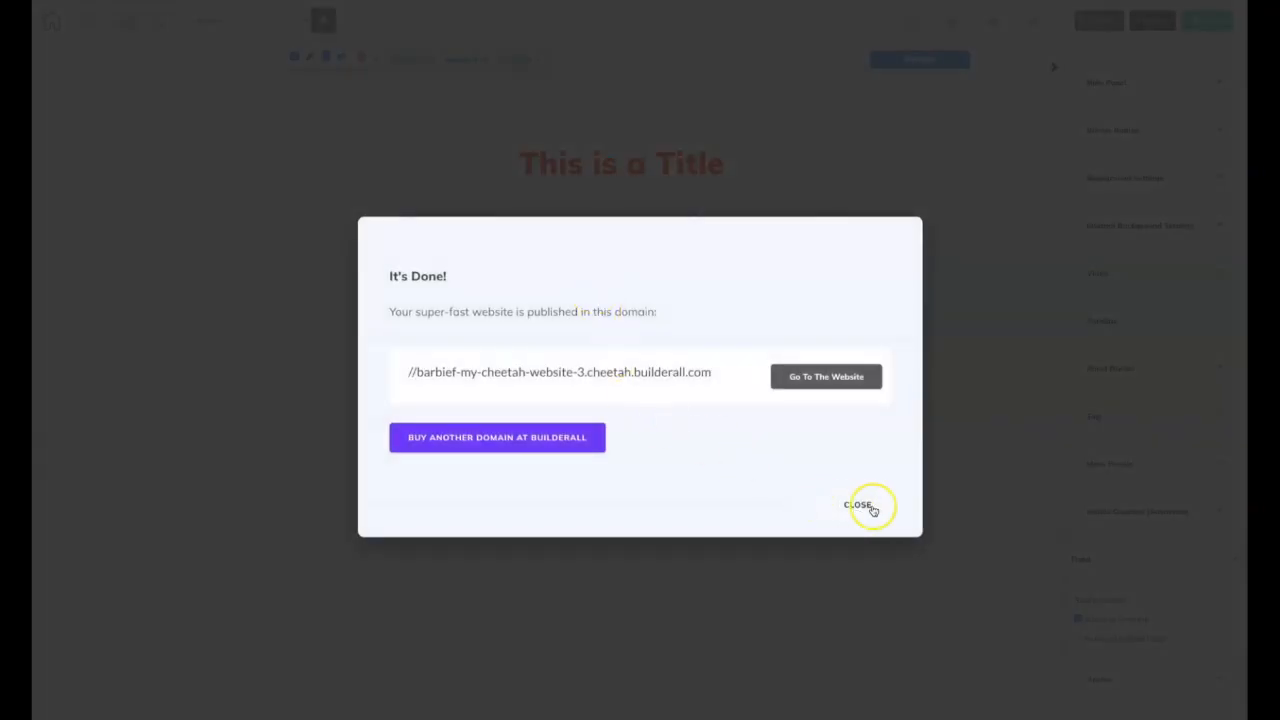
pyautogui.click(858, 505)
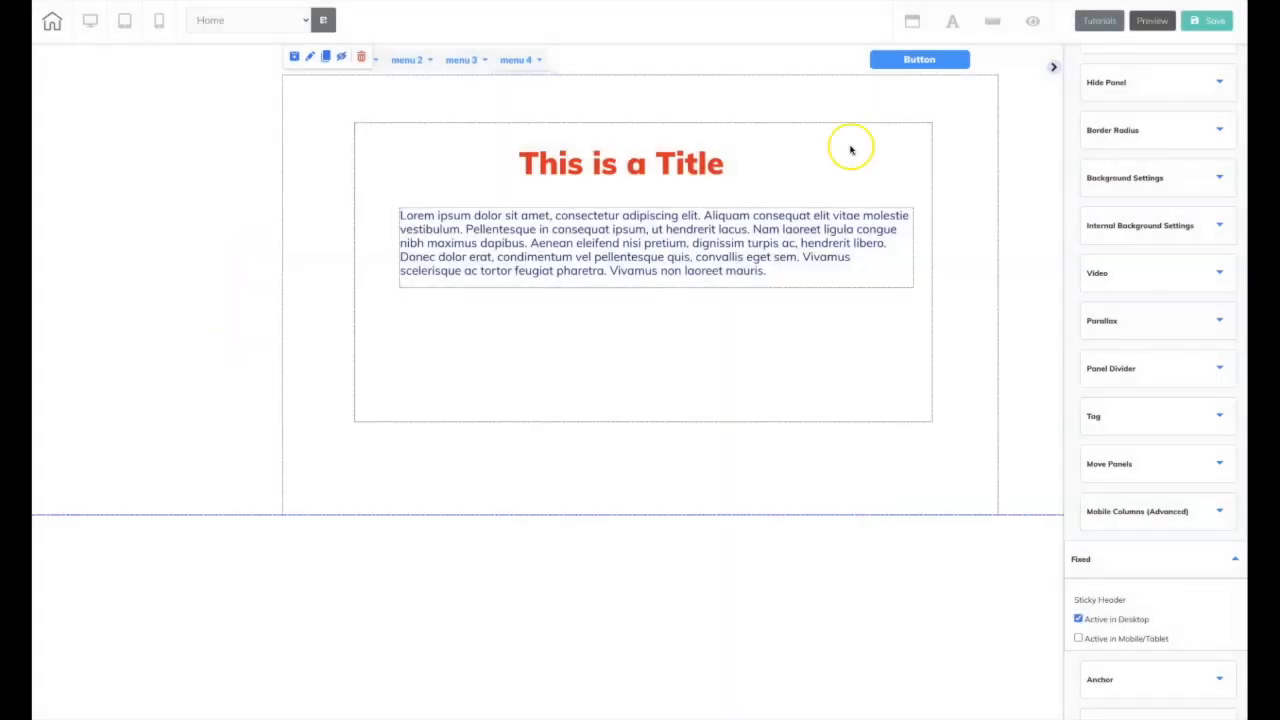
# Add the F.A.Q - 05 panel template beneath the title panel.
pyautogui.click(1144, 96)
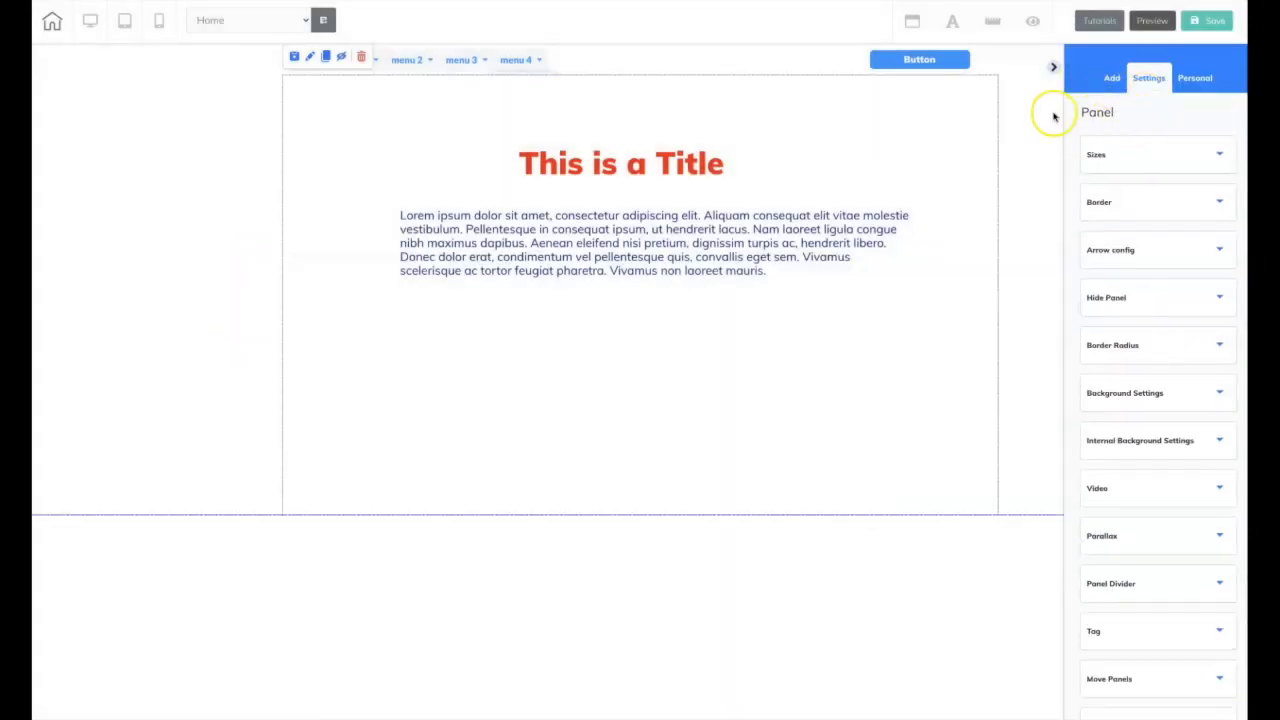
pyautogui.click(1111, 80)
pyautogui.click(1122, 116)
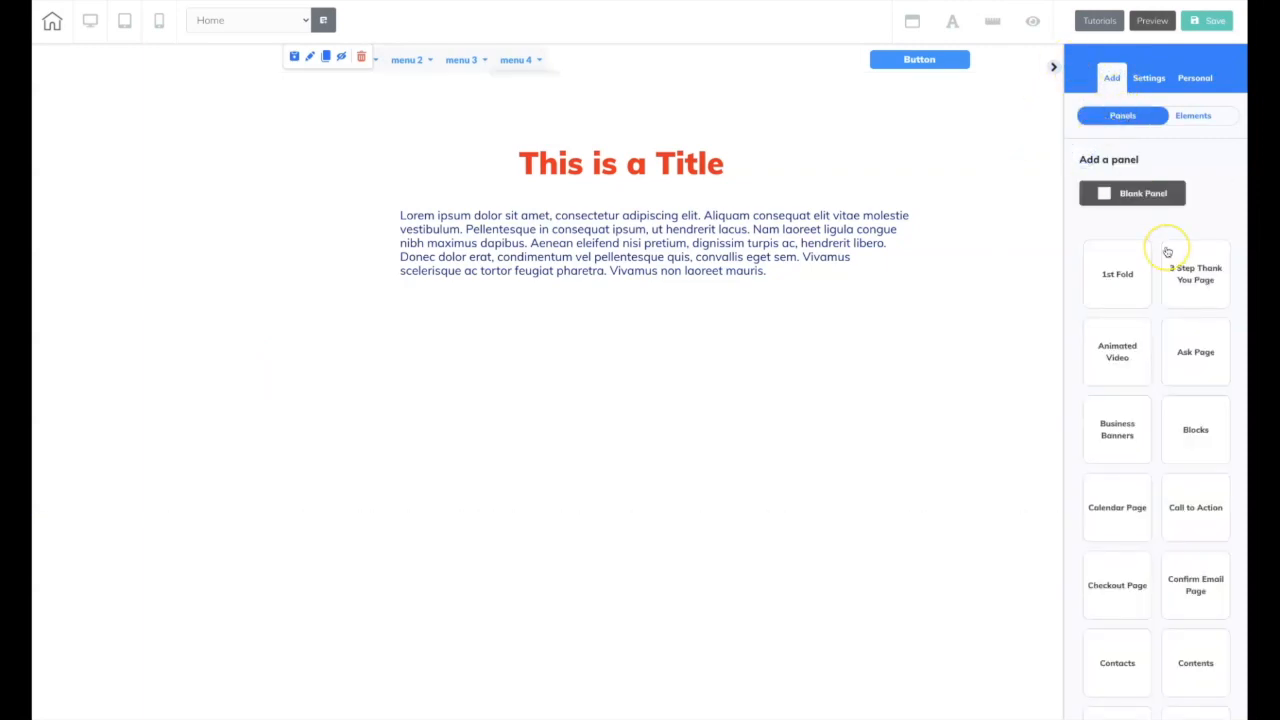
pyautogui.scroll(-5, 1167, 252)
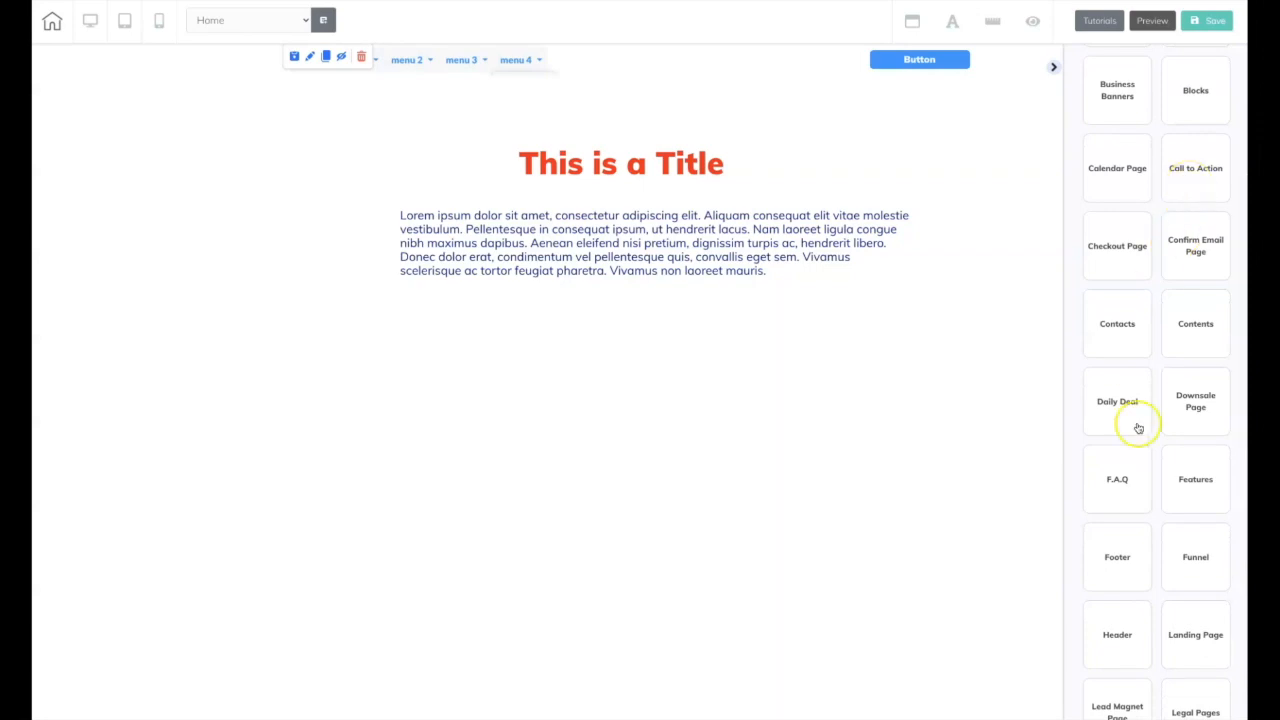
pyautogui.click(1117, 472)
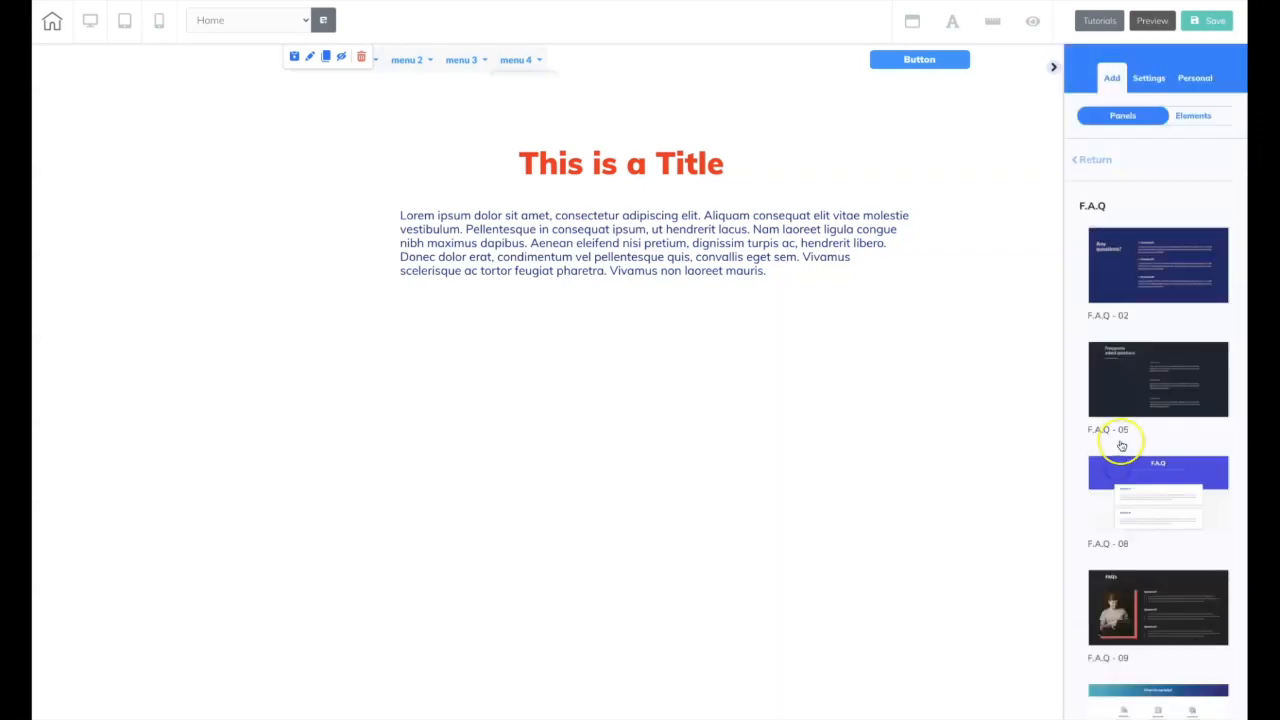
pyautogui.click(1108, 390)
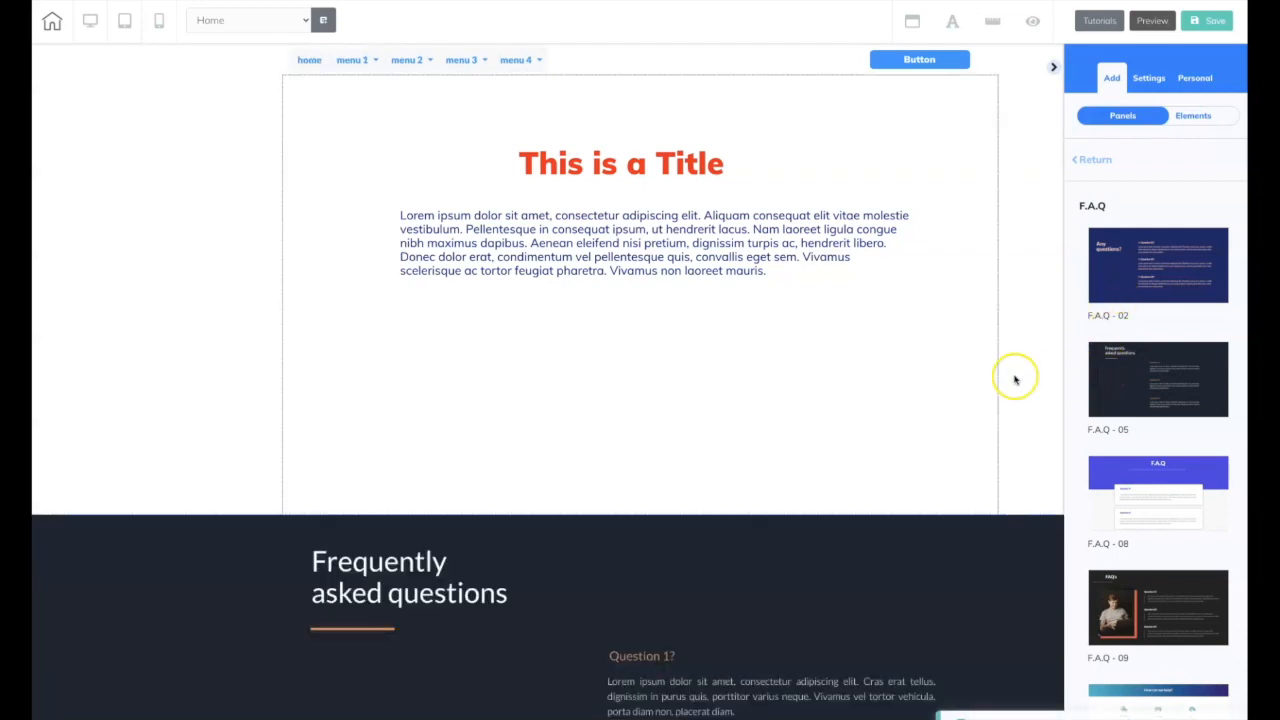
# Save the page with the added F.A.Q panel and publish the site.
pyautogui.scroll(-3, 1013, 378)
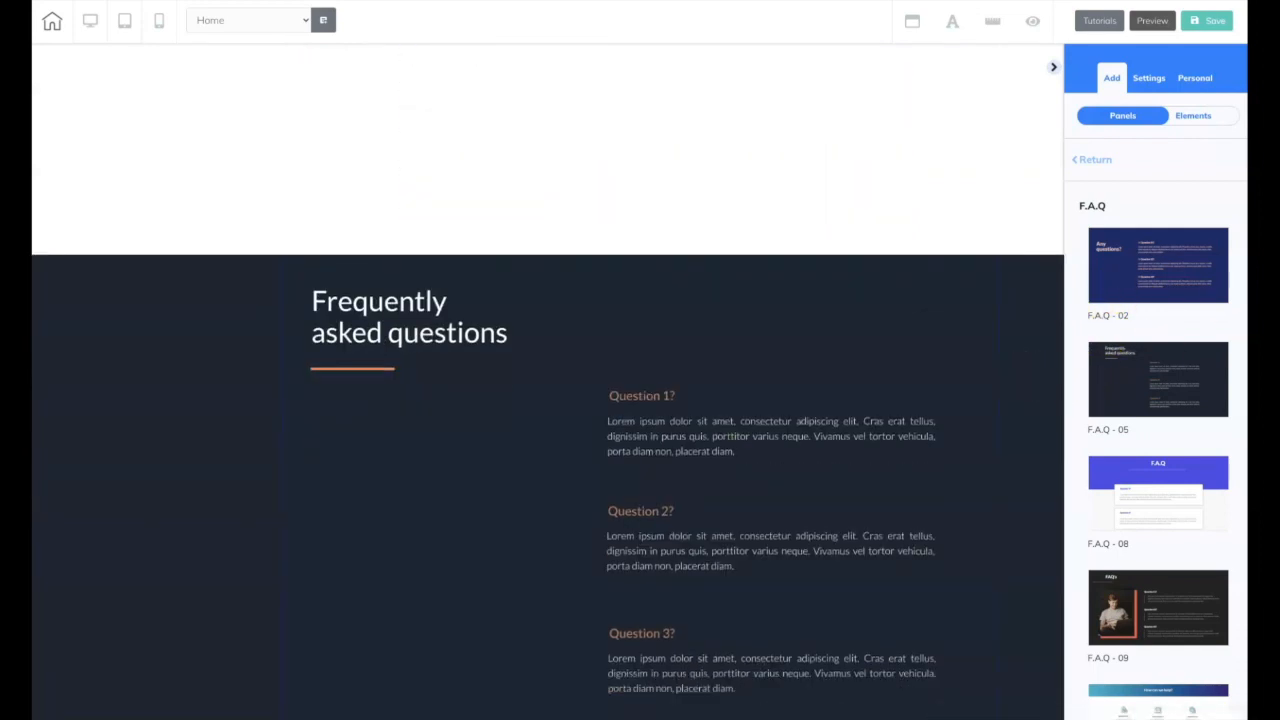
pyautogui.click(1217, 21)
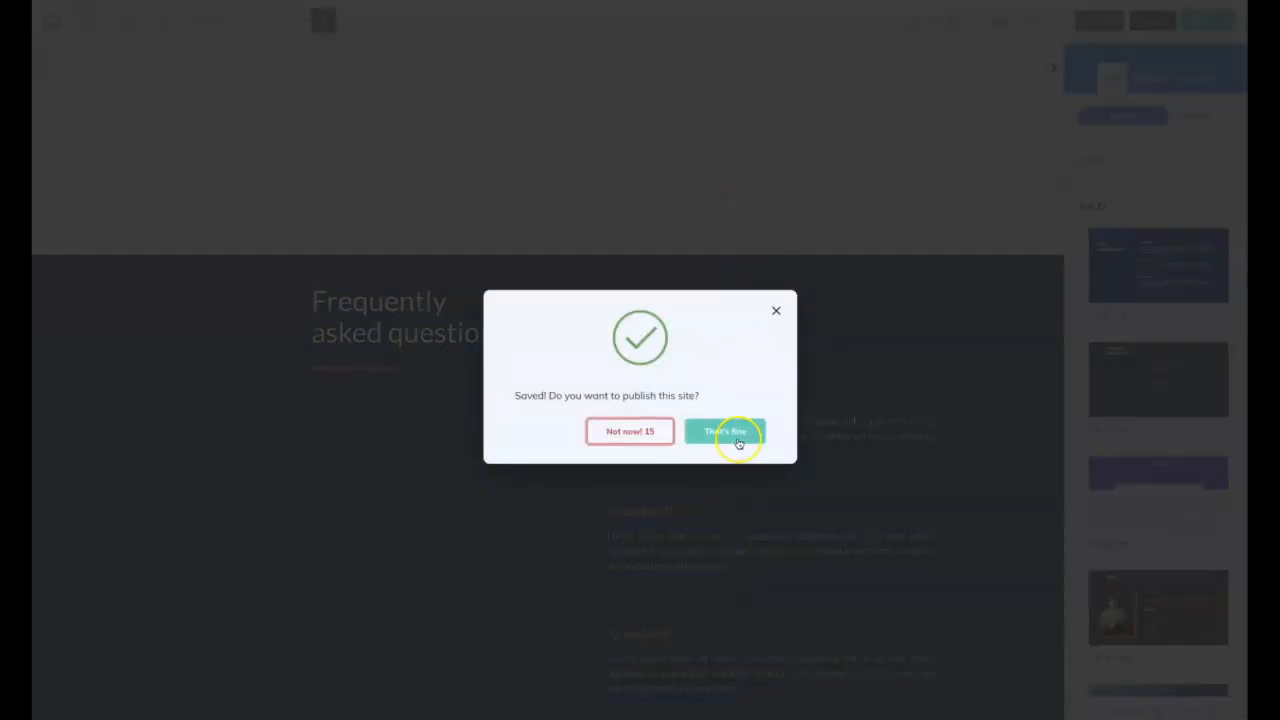
pyautogui.click(738, 437)
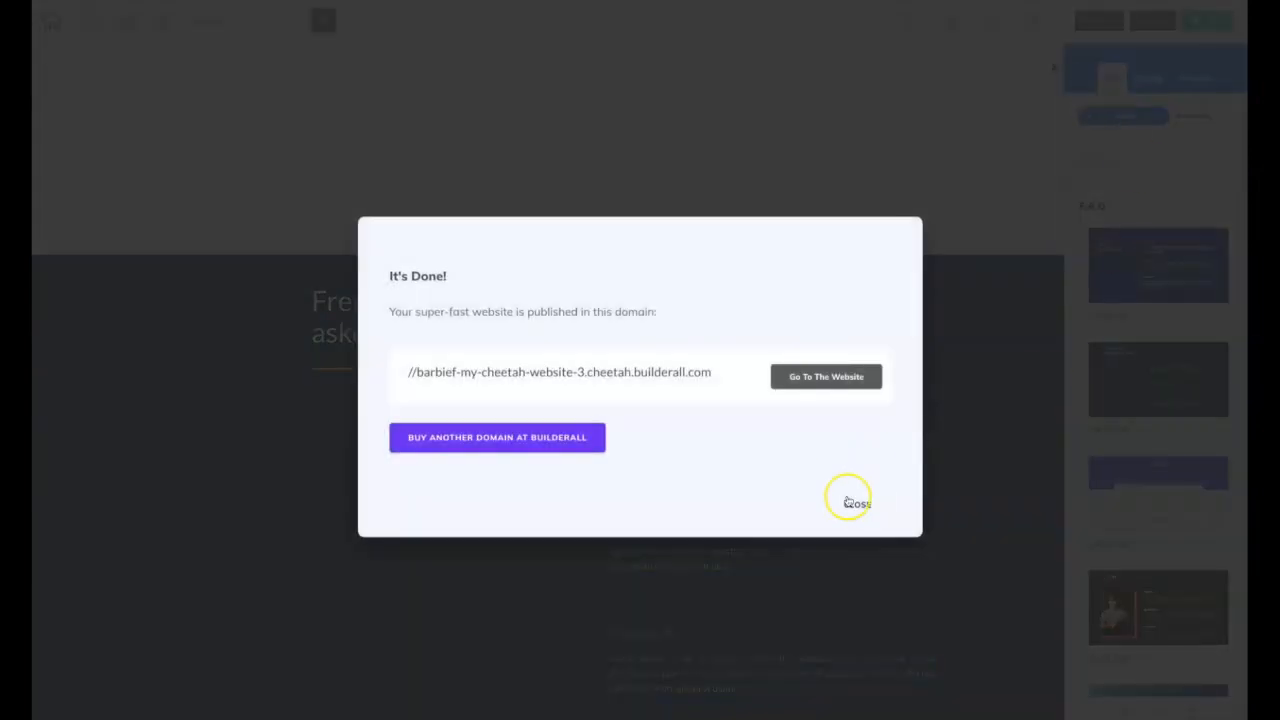
pyautogui.click(848, 502)
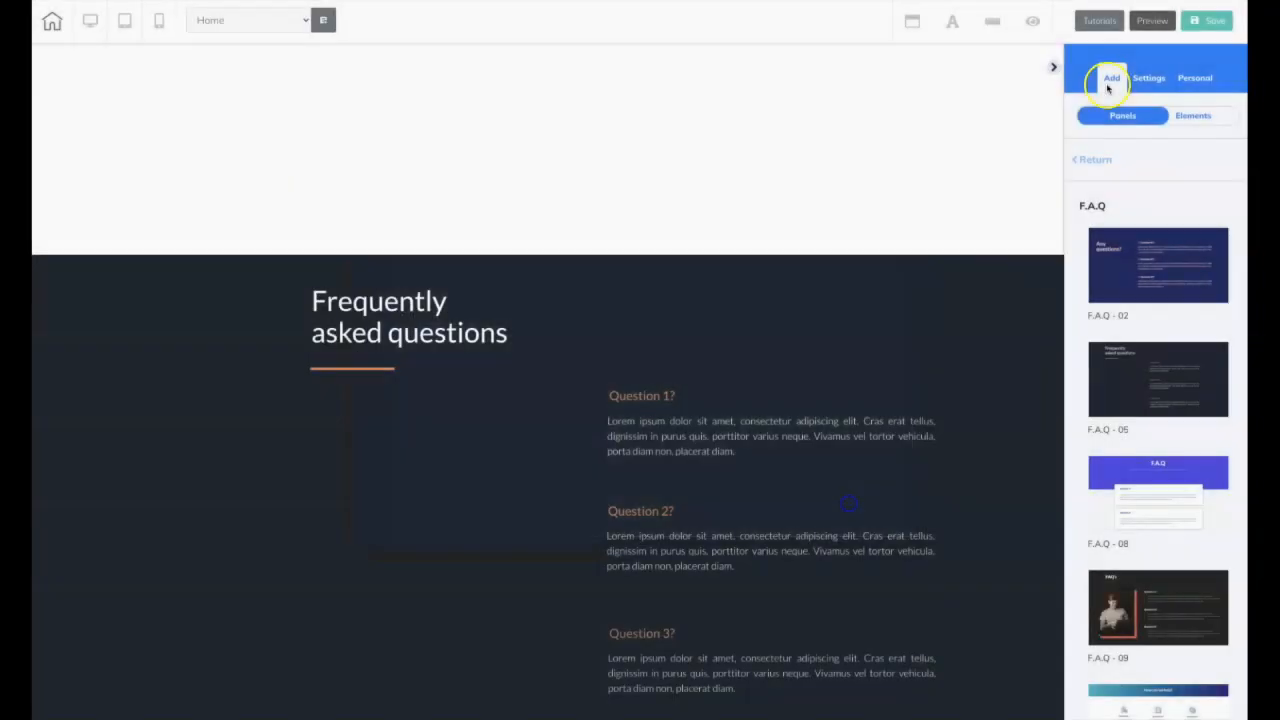
# Preview the Home page, check how the sticky header behaves while the page moves, and return to the editor.
pyautogui.click(1153, 21)
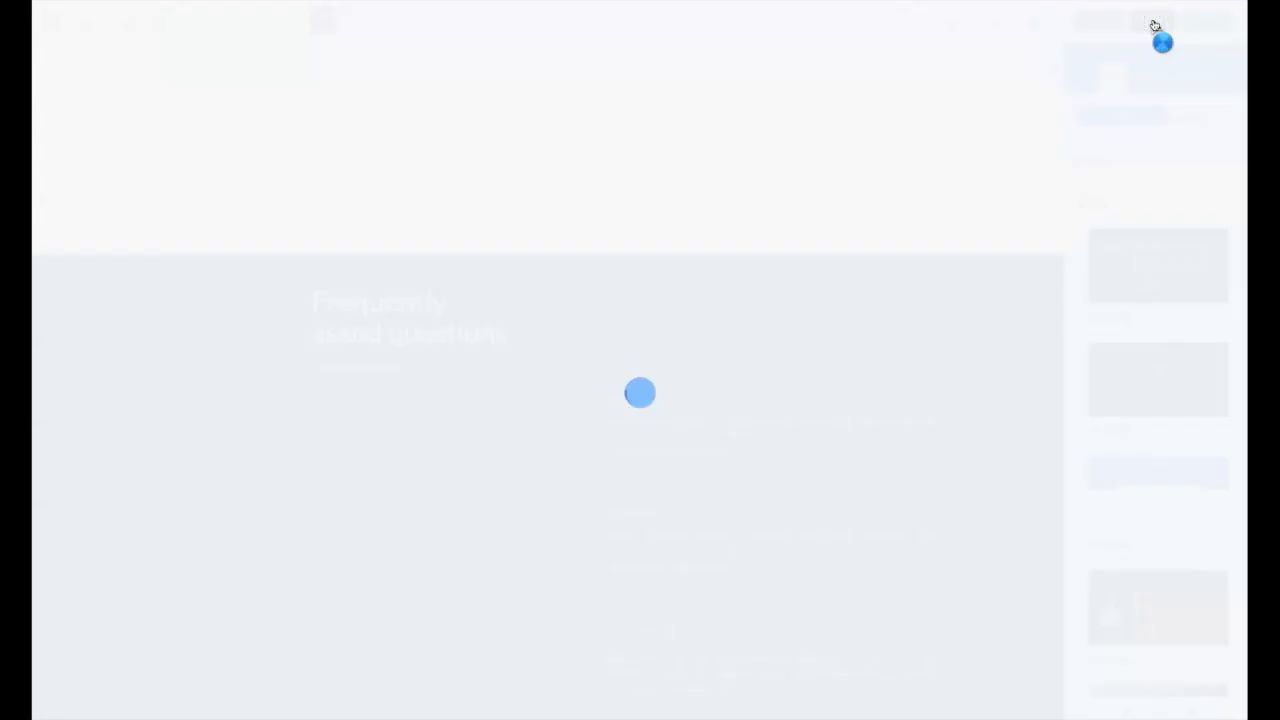
pyautogui.scroll(-3, 1067, 107)
pyautogui.scroll(3, 1067, 107)
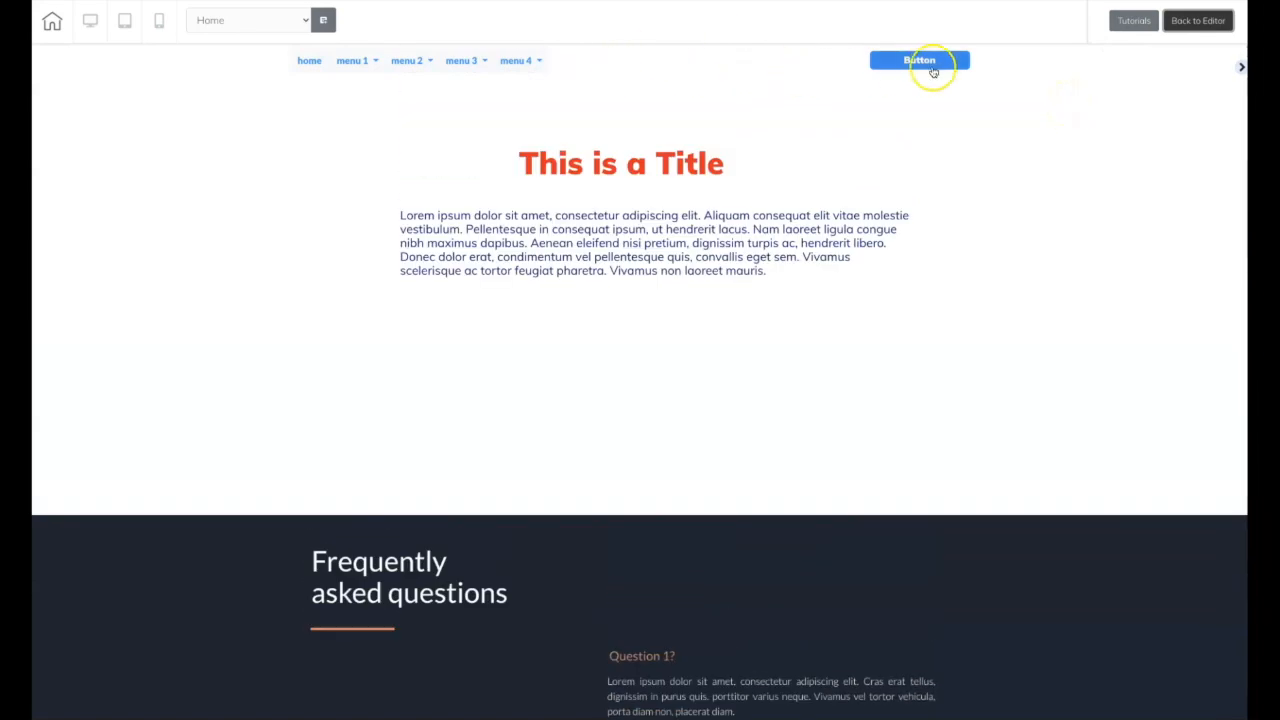
pyautogui.scroll(-3, 1009, 193)
pyautogui.scroll(3, 1010, 194)
pyautogui.scroll(-3, 1011, 194)
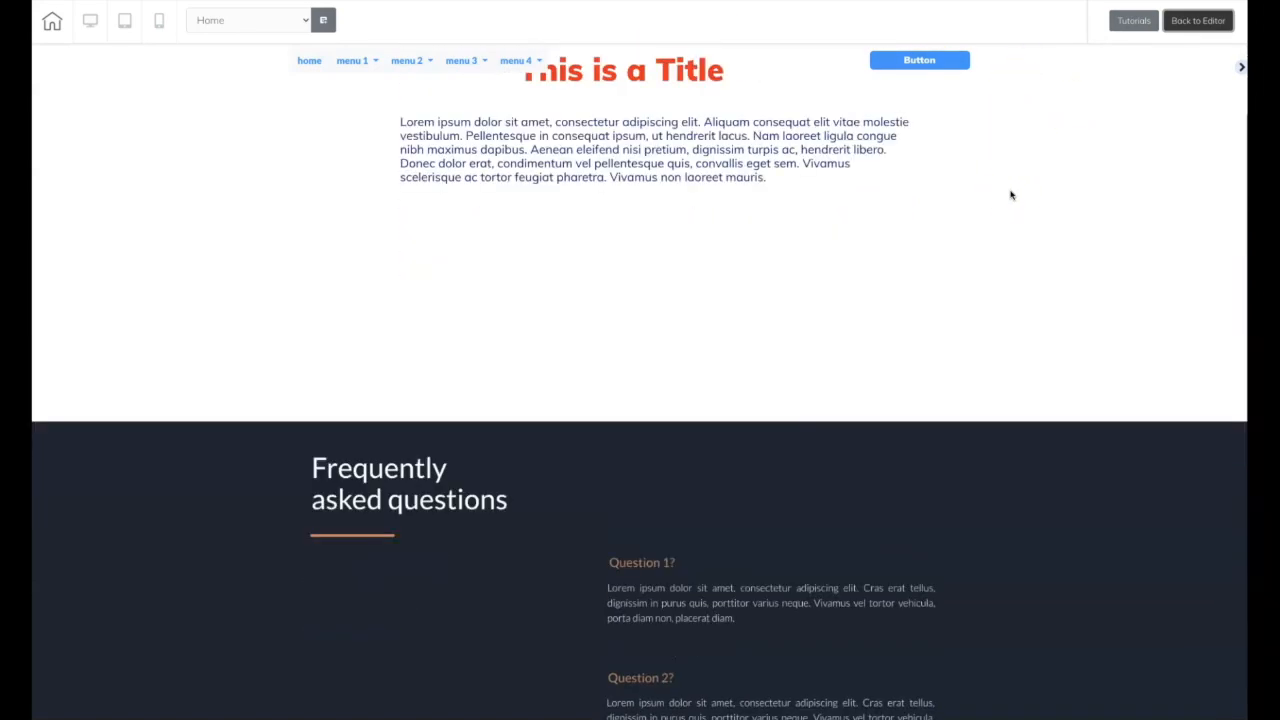
pyautogui.scroll(3, 1011, 194)
pyautogui.click(1102, 102)
pyautogui.click(1198, 20)
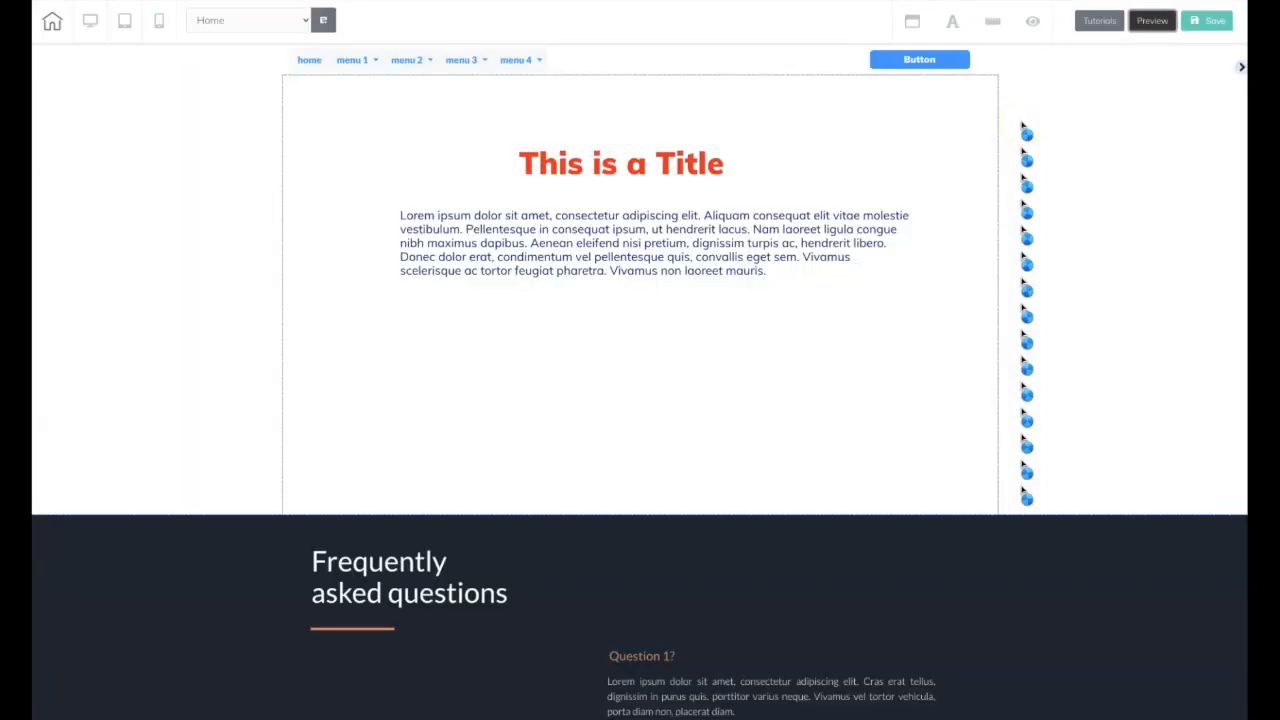
# Delete the Frequently asked questions panel beneath the title panel.
pyautogui.click(183, 517)
pyautogui.click(137, 571)
pyautogui.click(361, 527)
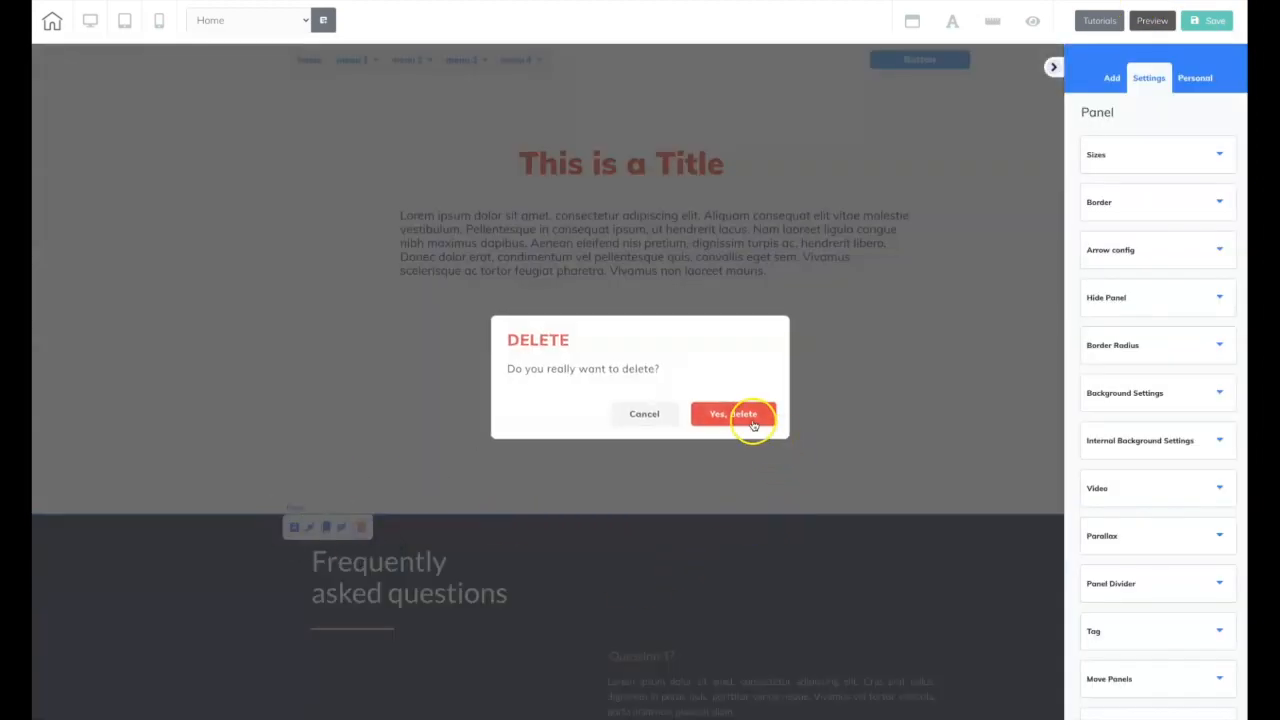
pyautogui.click(752, 418)
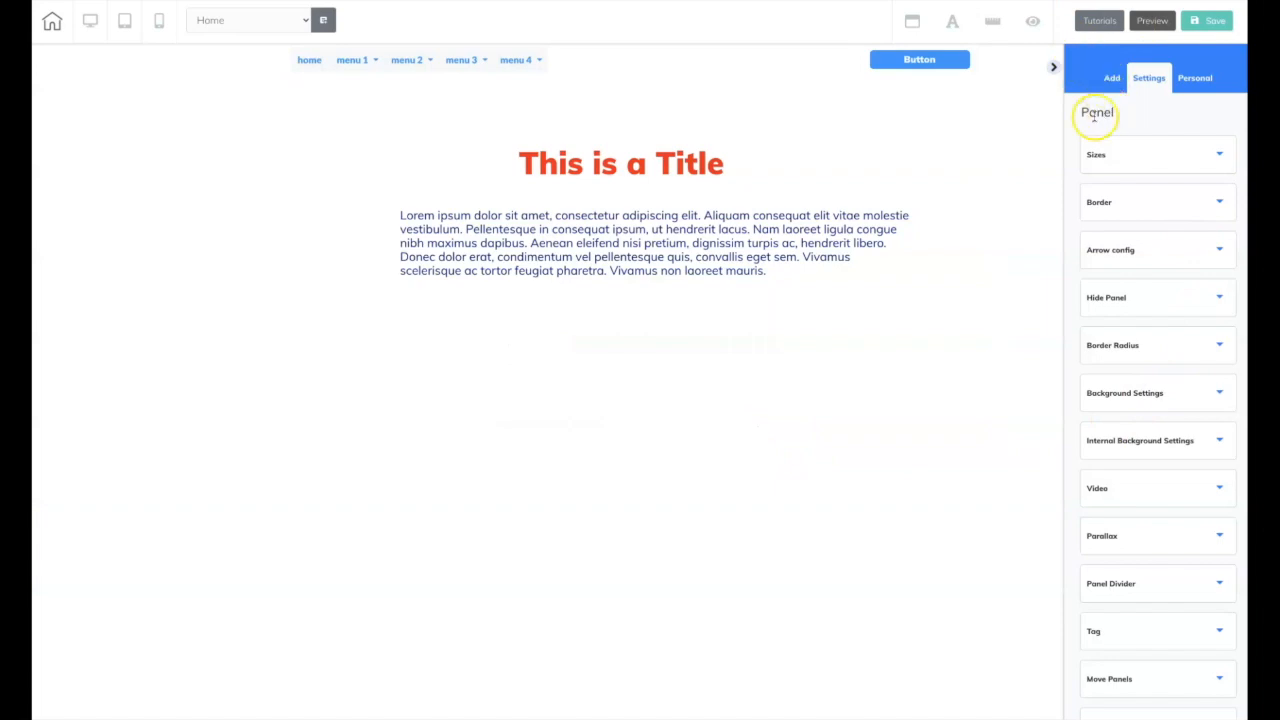
# Browse the Landing Page panel templates.
pyautogui.click(1109, 80)
pyautogui.click(1120, 116)
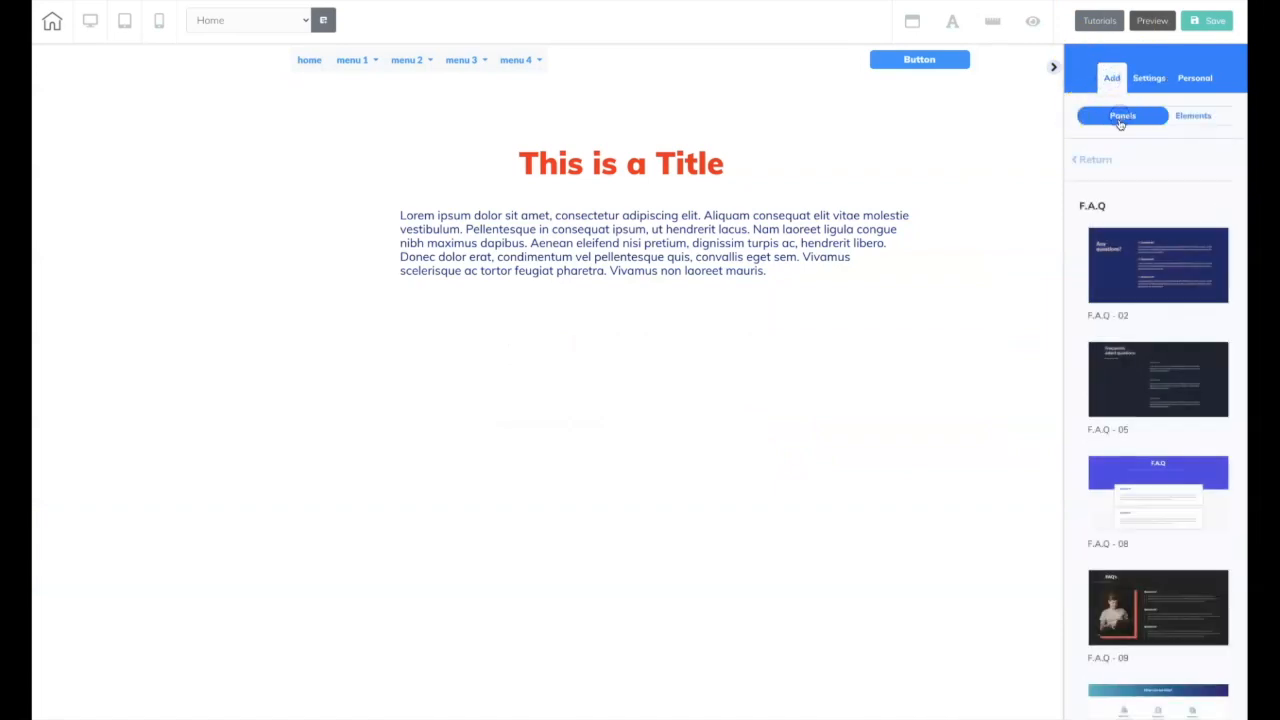
pyautogui.click(1068, 166)
pyautogui.scroll(-4, 1171, 451)
pyautogui.scroll(-4, 1172, 455)
pyautogui.click(1109, 313)
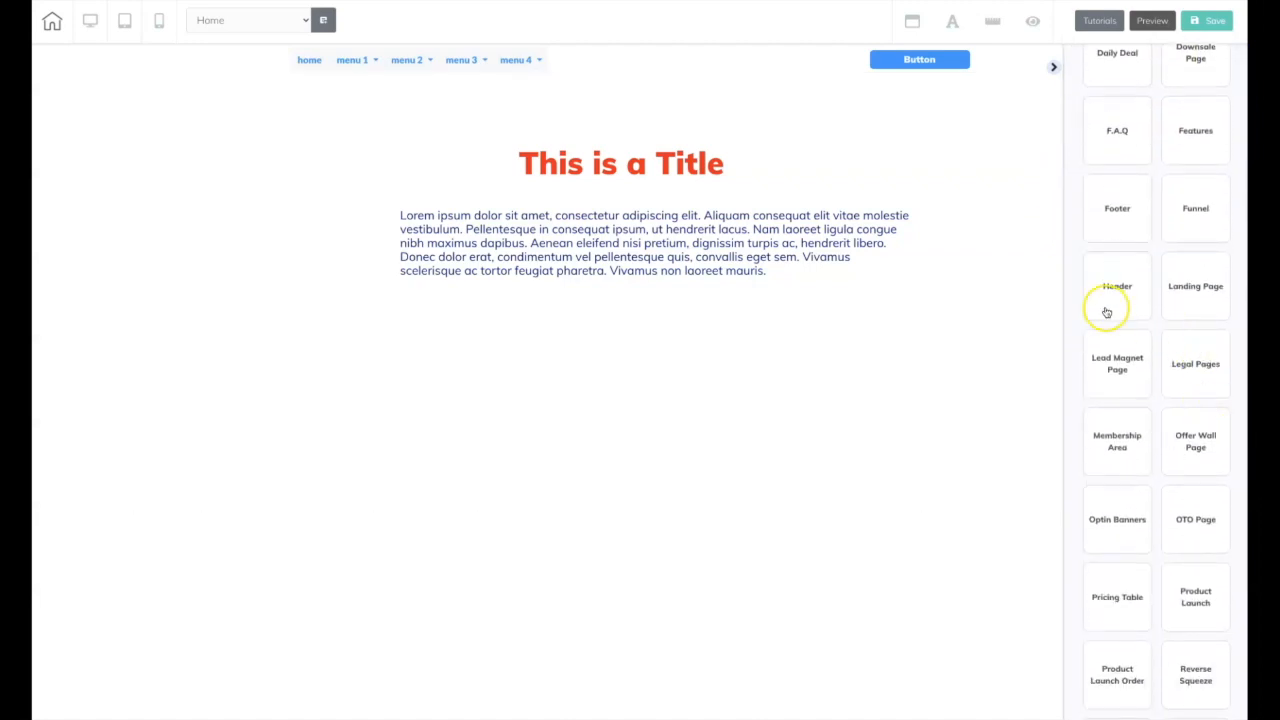
pyautogui.click(1201, 304)
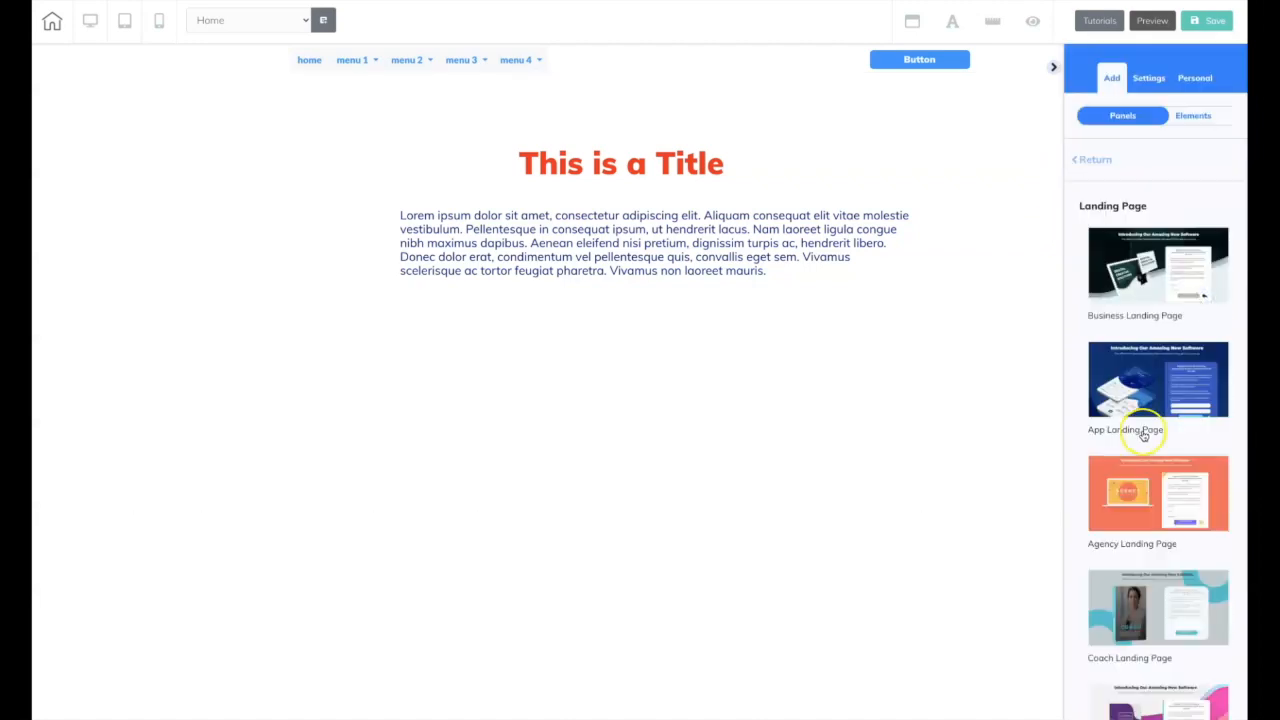
pyautogui.scroll(-5, 1143, 435)
pyautogui.scroll(5, 1143, 435)
# Browse the Lead Magnet Page panel templates.
pyautogui.click(1085, 161)
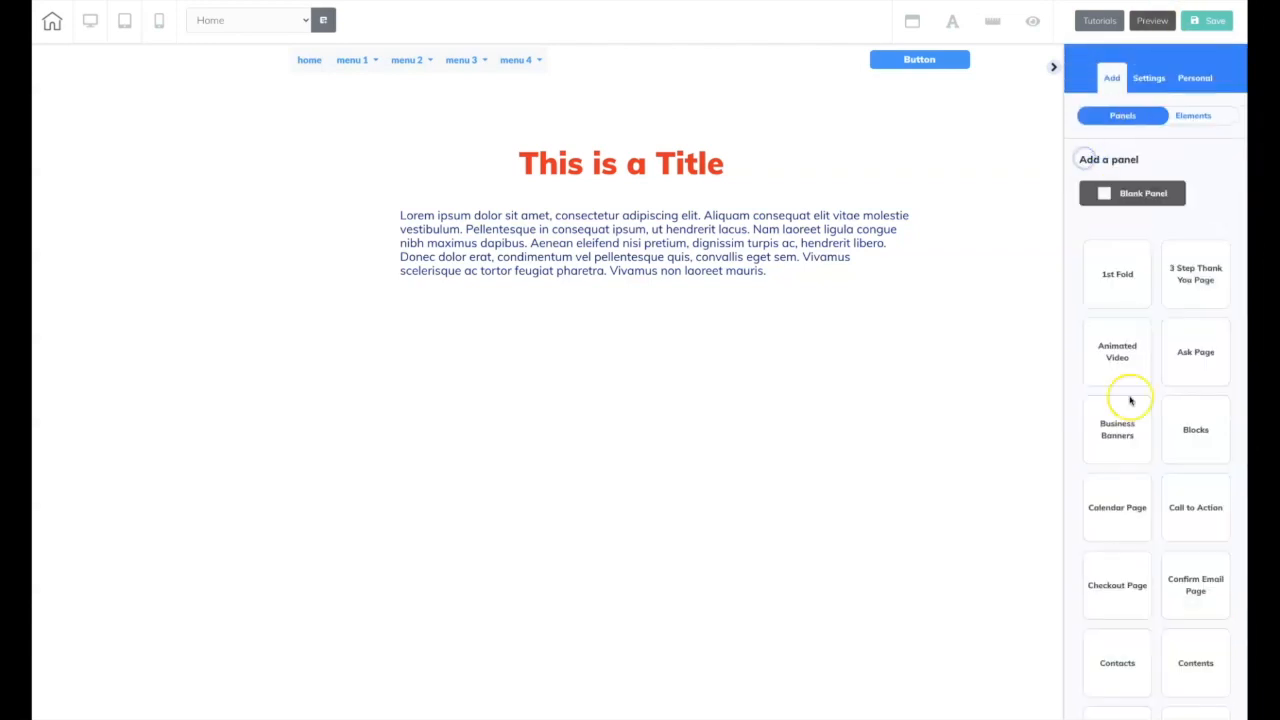
pyautogui.scroll(-8, 1130, 400)
pyautogui.scroll(-1, 1125, 425)
pyautogui.click(1120, 449)
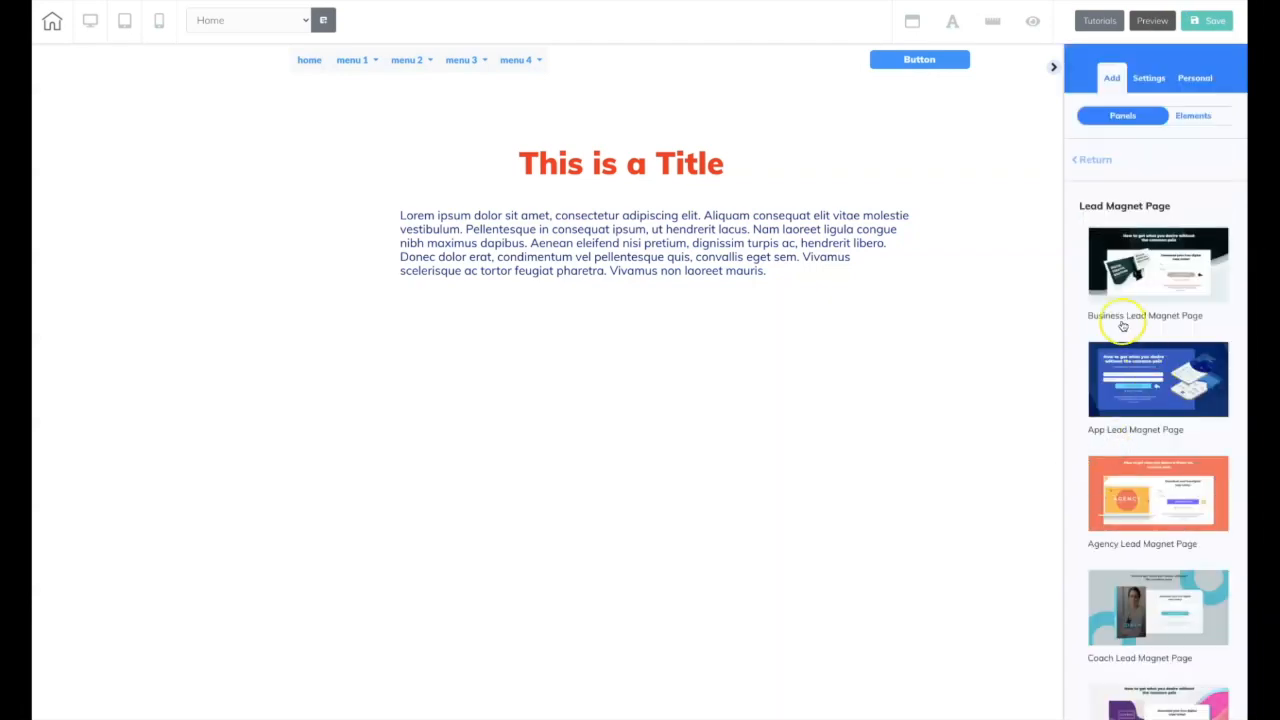
pyautogui.scroll(-5, 1190, 410)
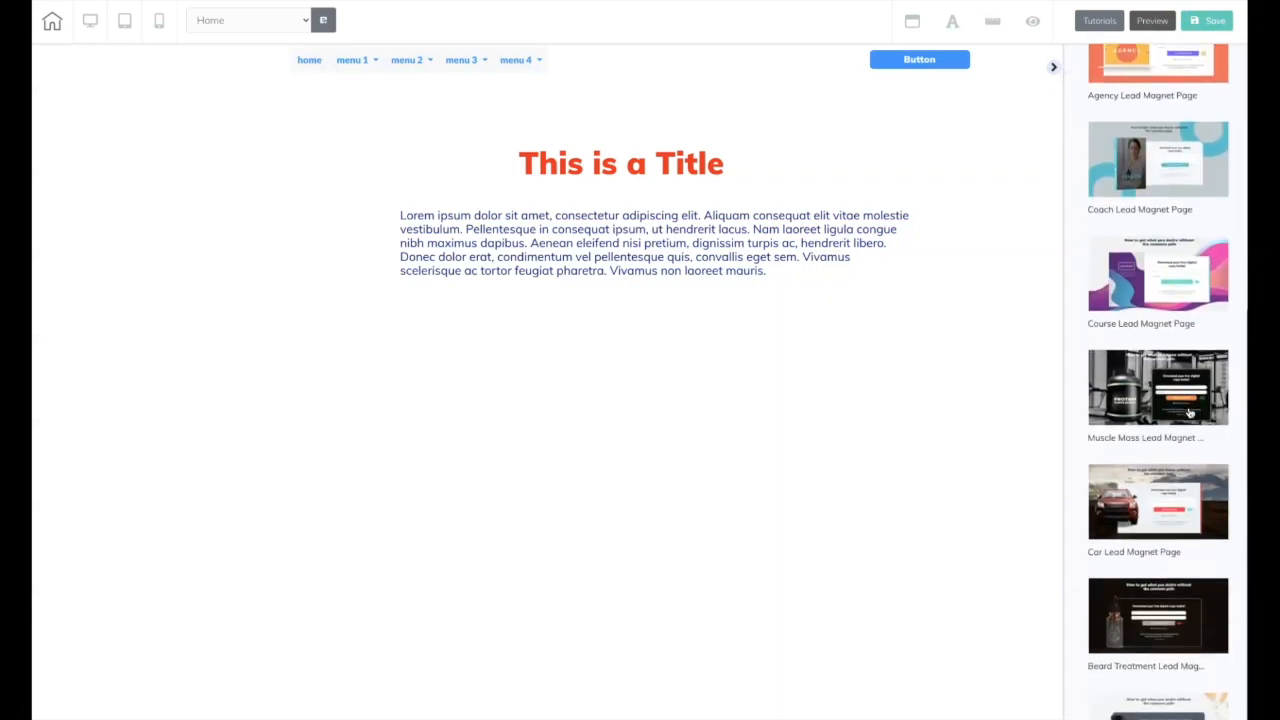
pyautogui.scroll(5, 1173, 345)
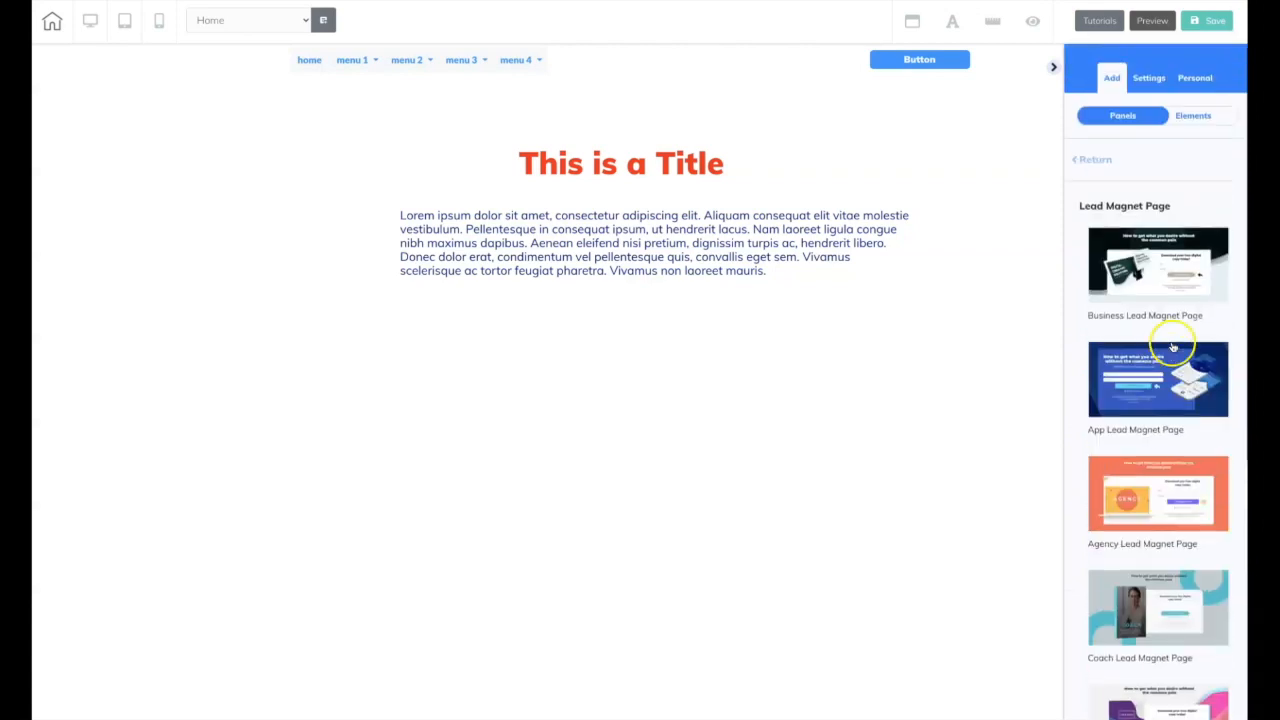
# Look through the Legal Pages and Membership Area panel templates.
pyautogui.click(1100, 162)
pyautogui.scroll(-6, 1179, 528)
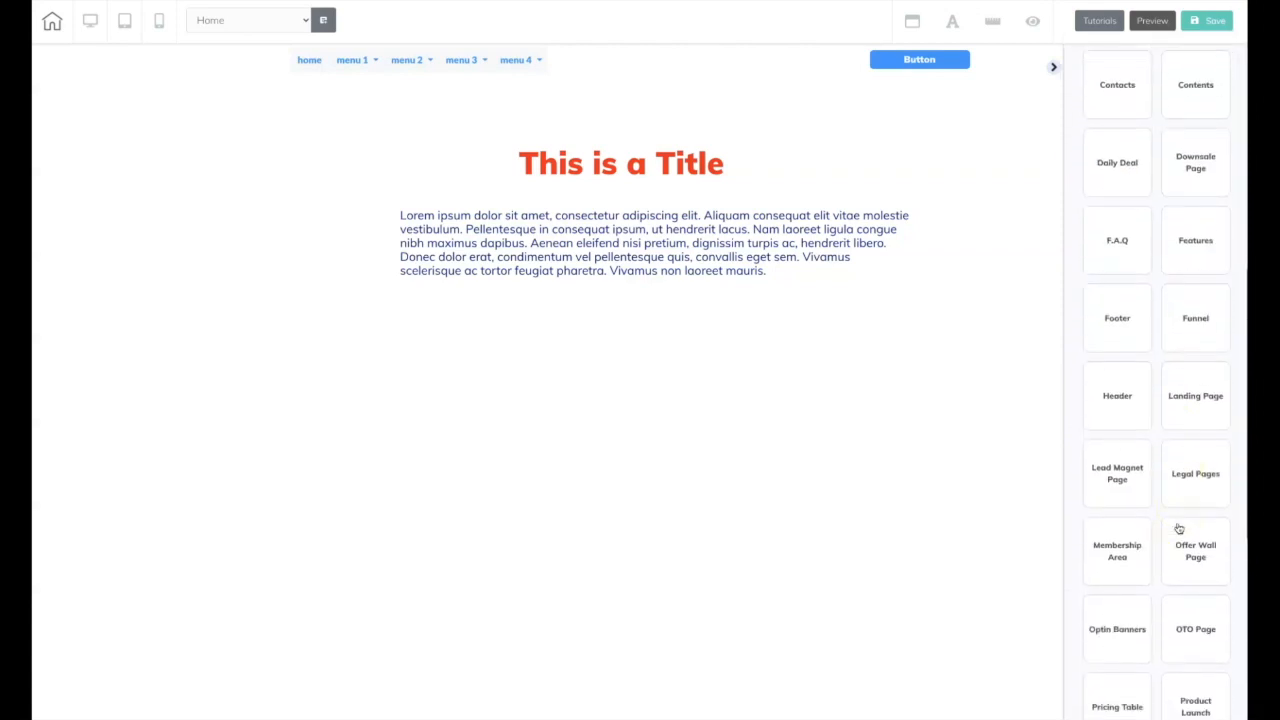
pyautogui.click(1196, 478)
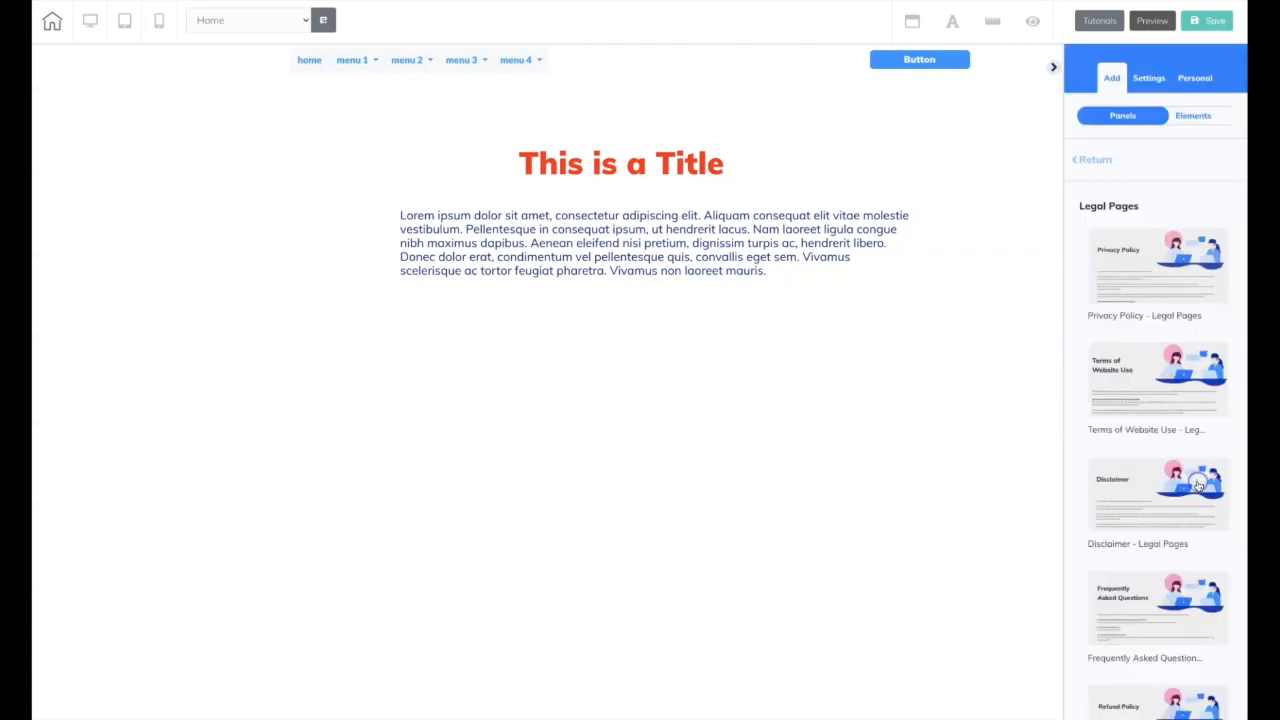
pyautogui.scroll(-1, 1152, 525)
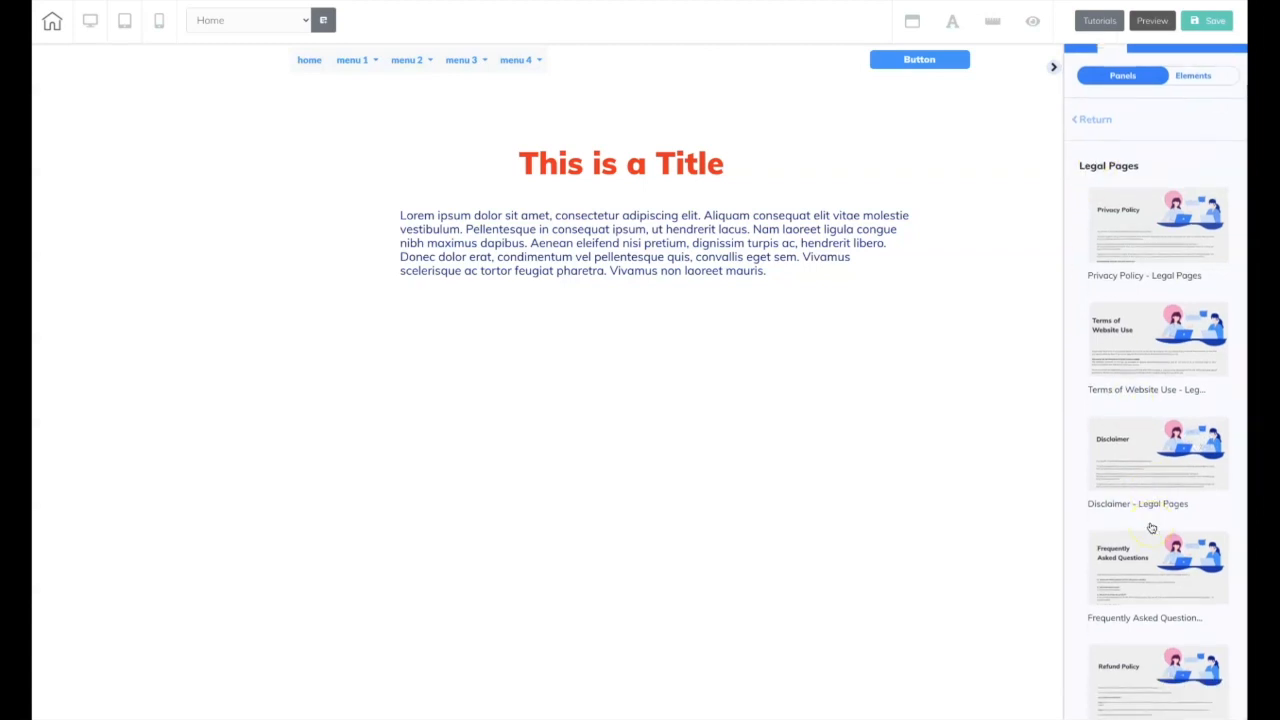
pyautogui.scroll(1, 1152, 525)
pyautogui.click(1093, 161)
pyautogui.click(1120, 391)
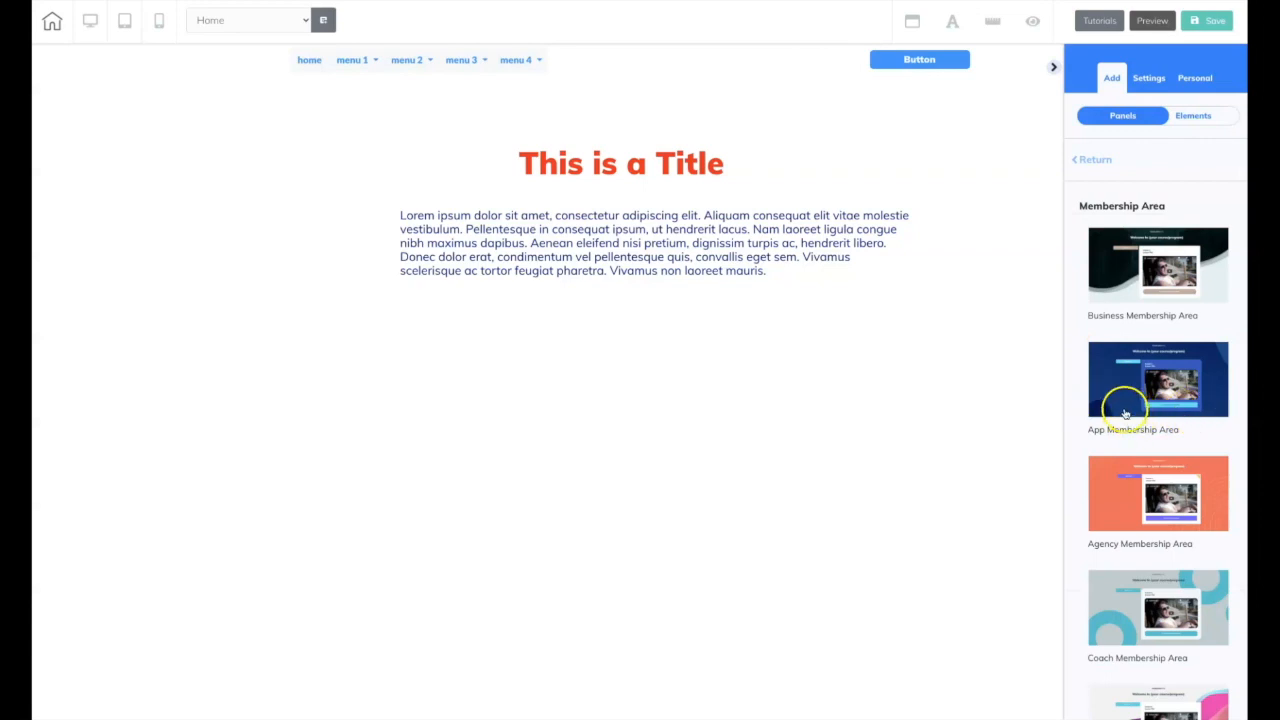
# Add the Agency Offer Wall template from the Offer Wall Page category beneath the title panel.
pyautogui.click(1088, 159)
pyautogui.scroll(-8, 1132, 405)
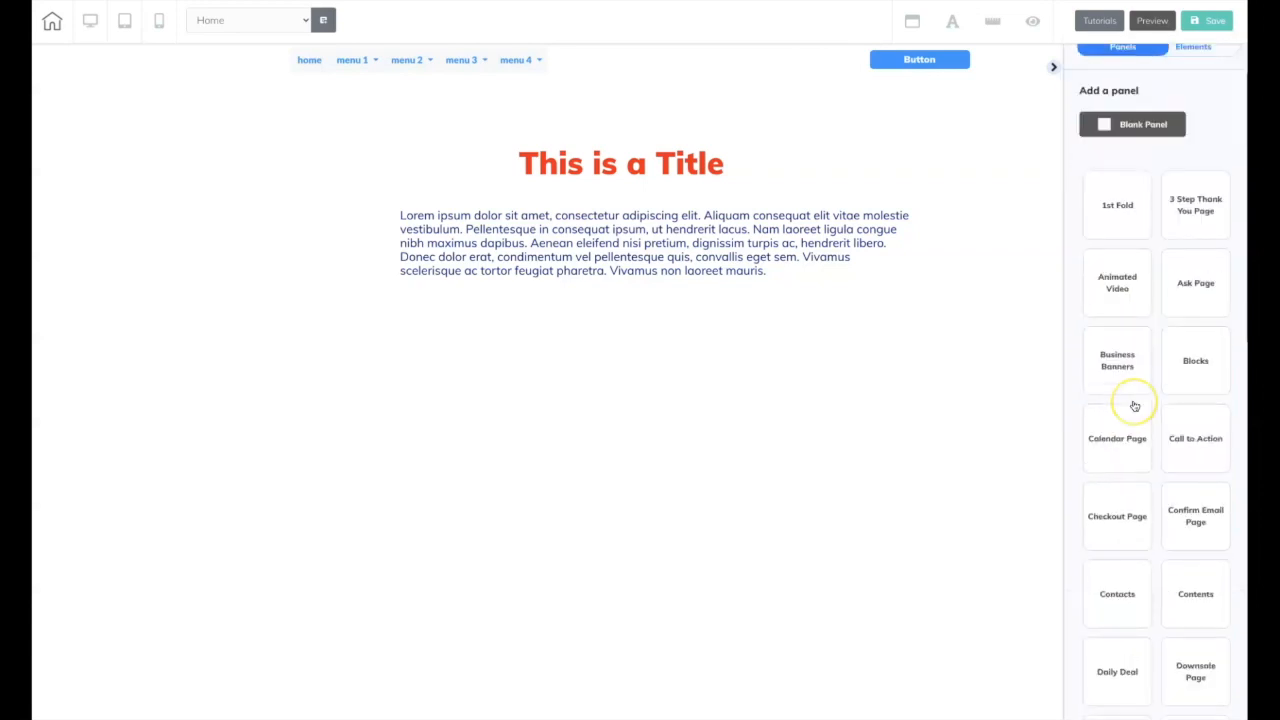
pyautogui.scroll(-1, 1134, 406)
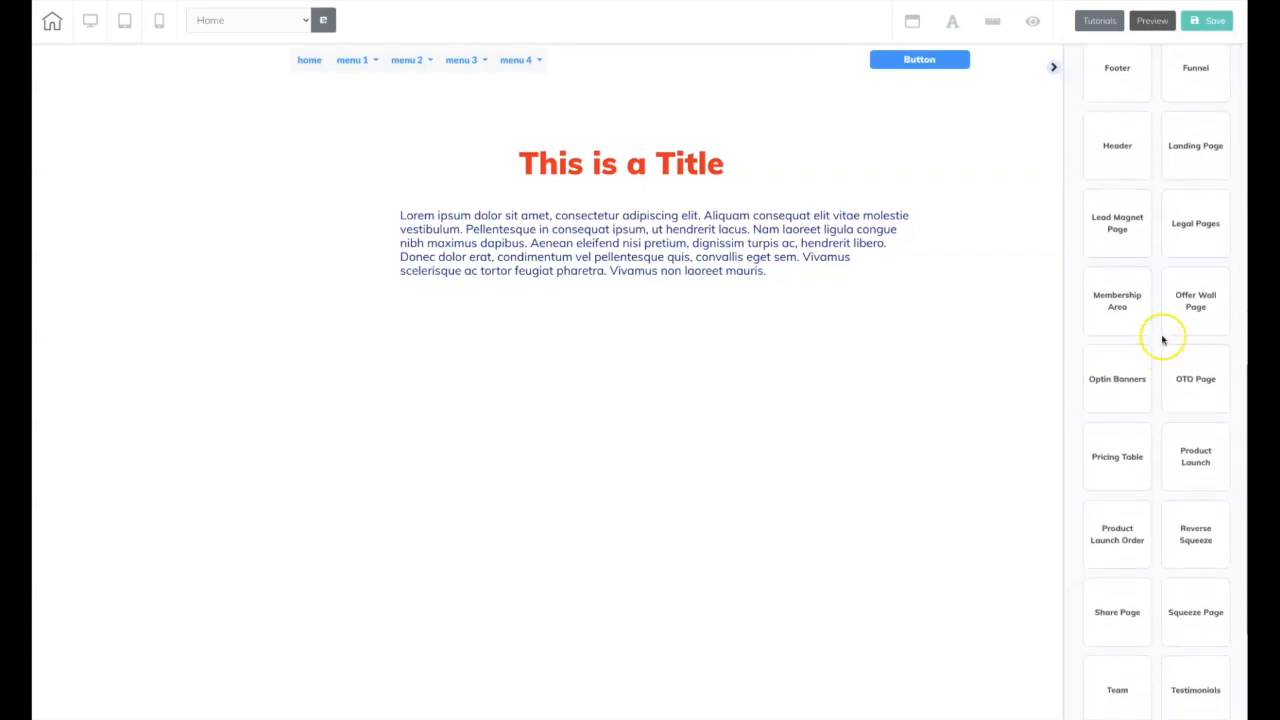
pyautogui.click(1181, 305)
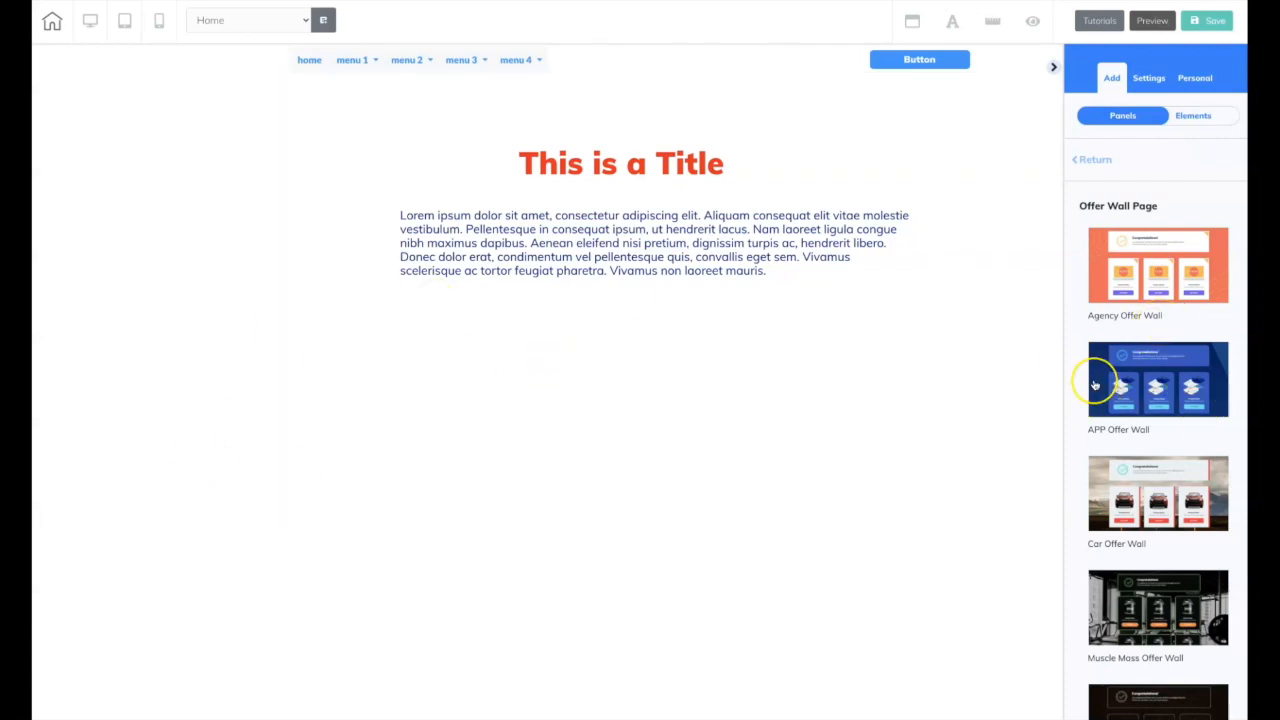
pyautogui.scroll(-5, 1094, 385)
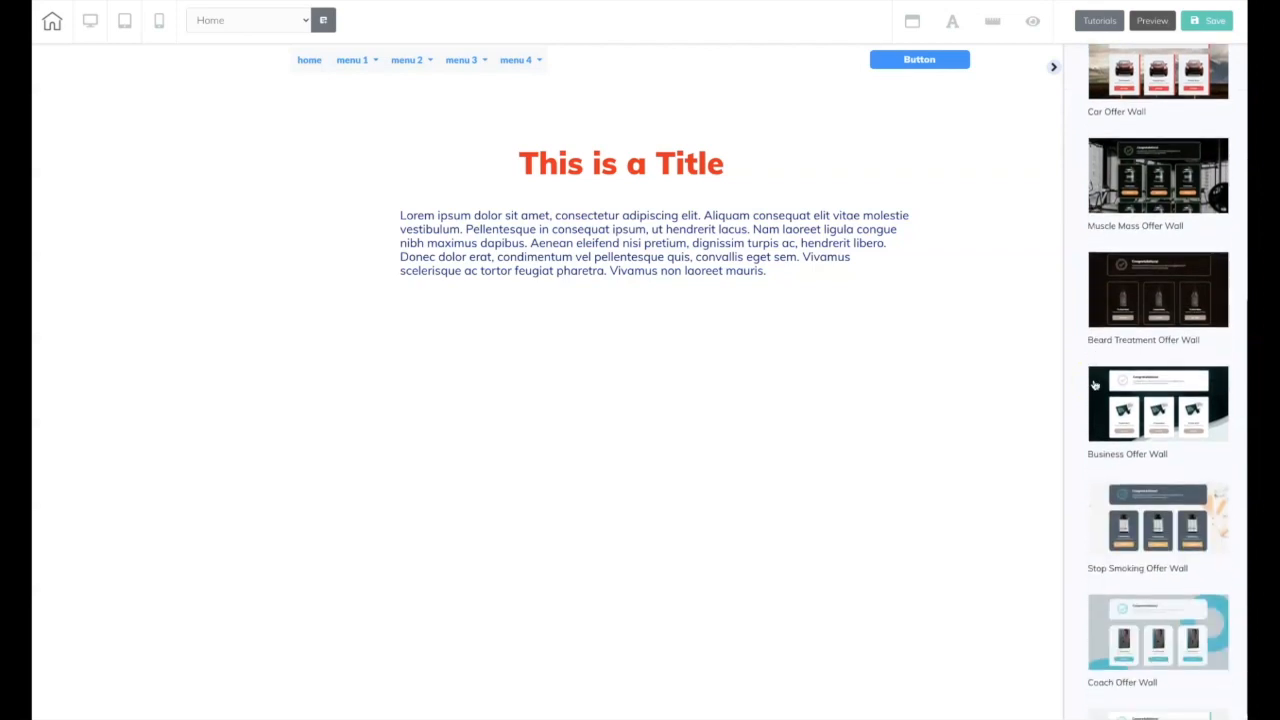
pyautogui.scroll(3, 1094, 385)
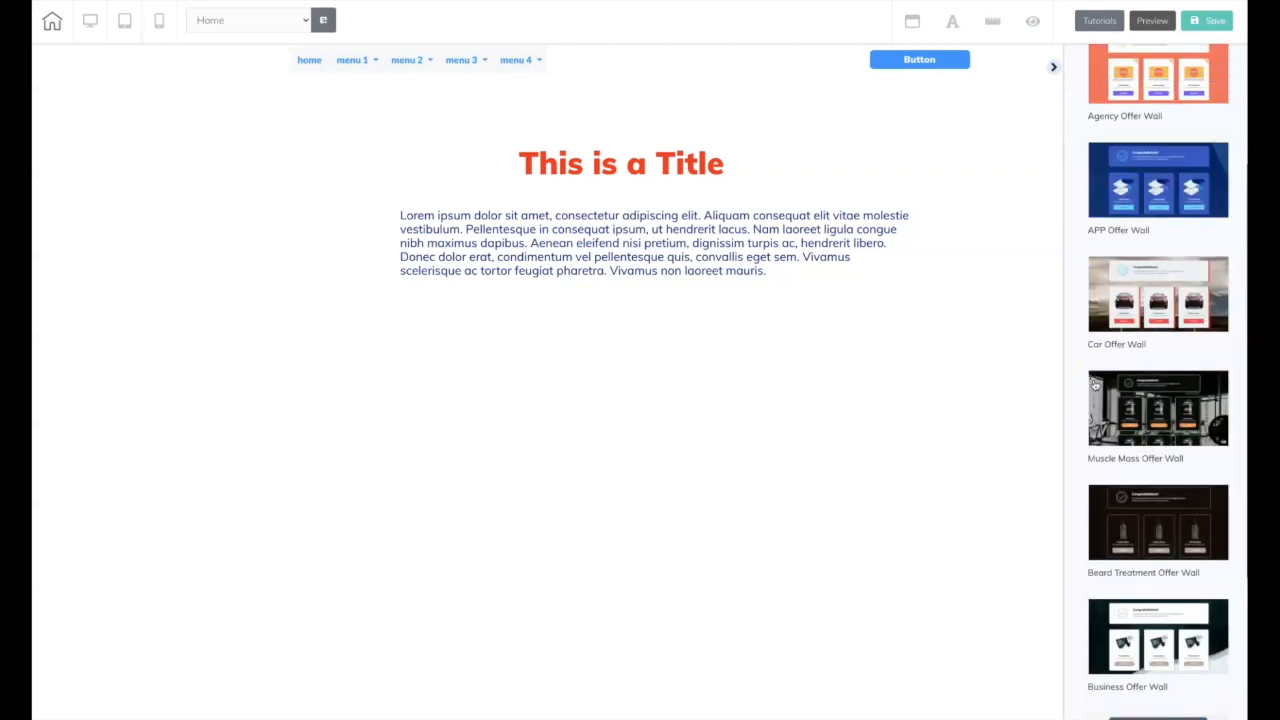
pyautogui.scroll(1, 1094, 385)
pyautogui.click(1099, 136)
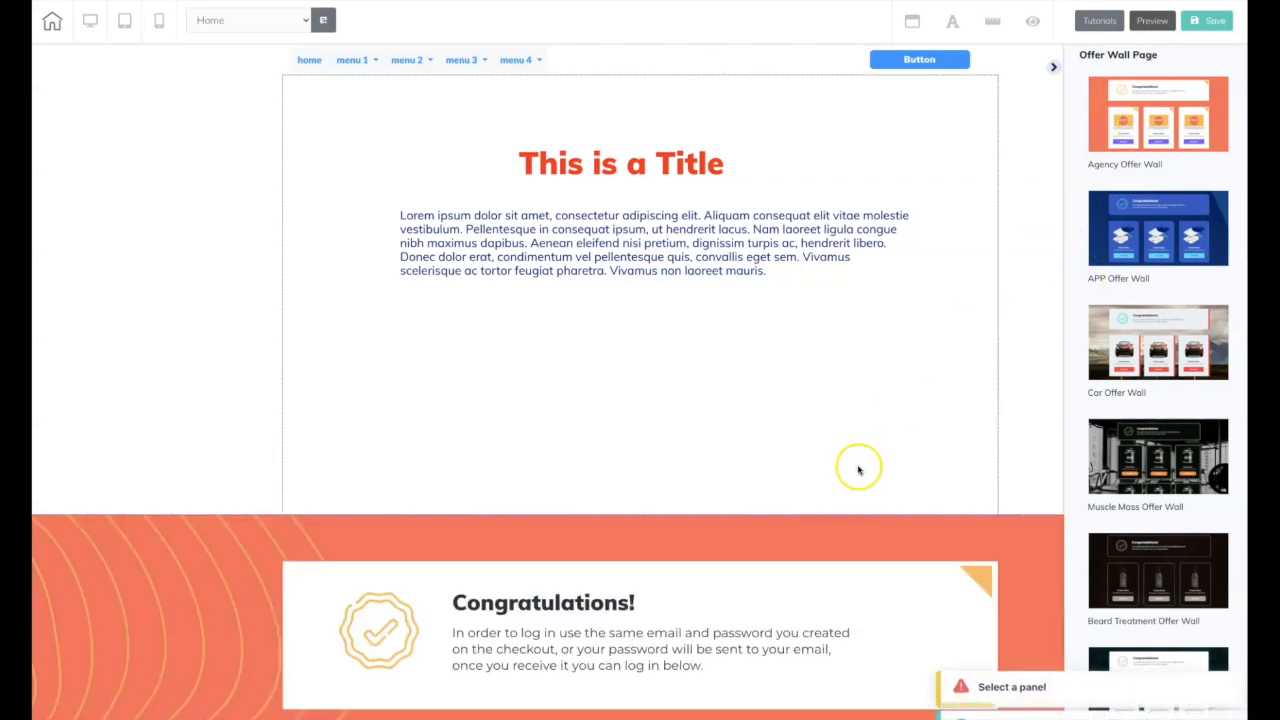
# Replace the "Congratulations!" heading in the offer wall panel with "Recommended Resources".
pyautogui.scroll(-2, 858, 455)
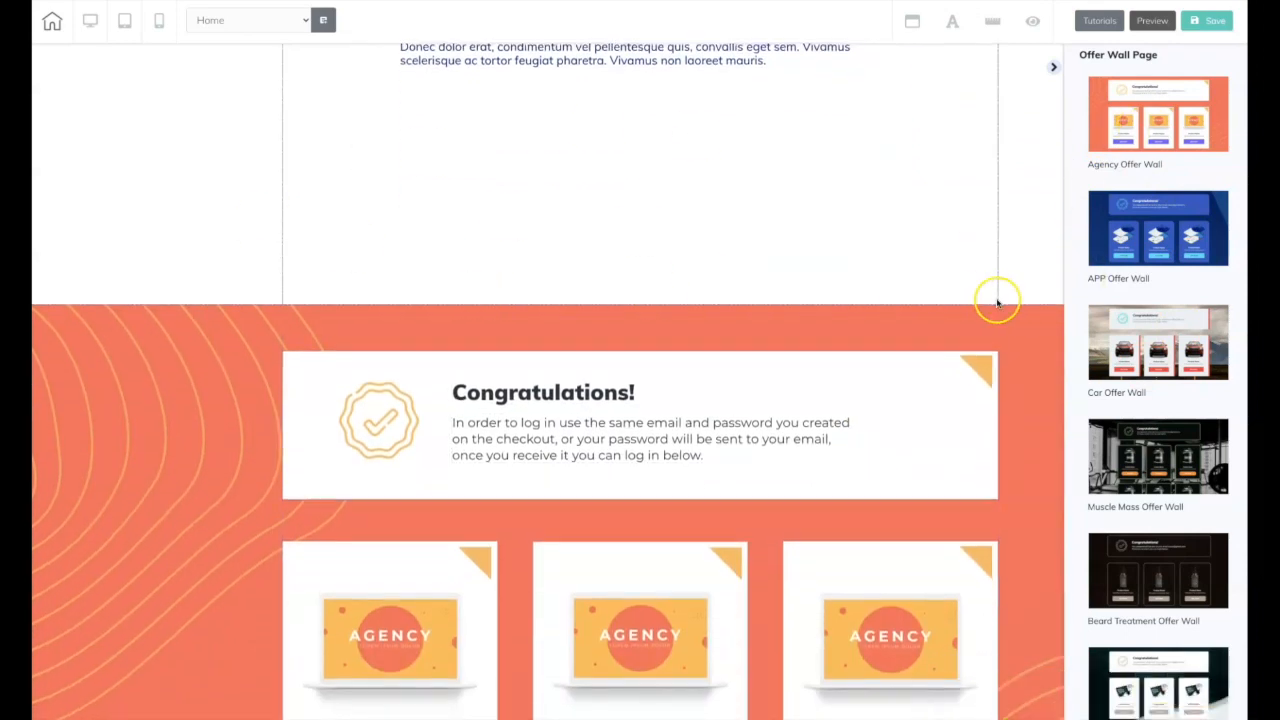
pyautogui.scroll(-1, 994, 297)
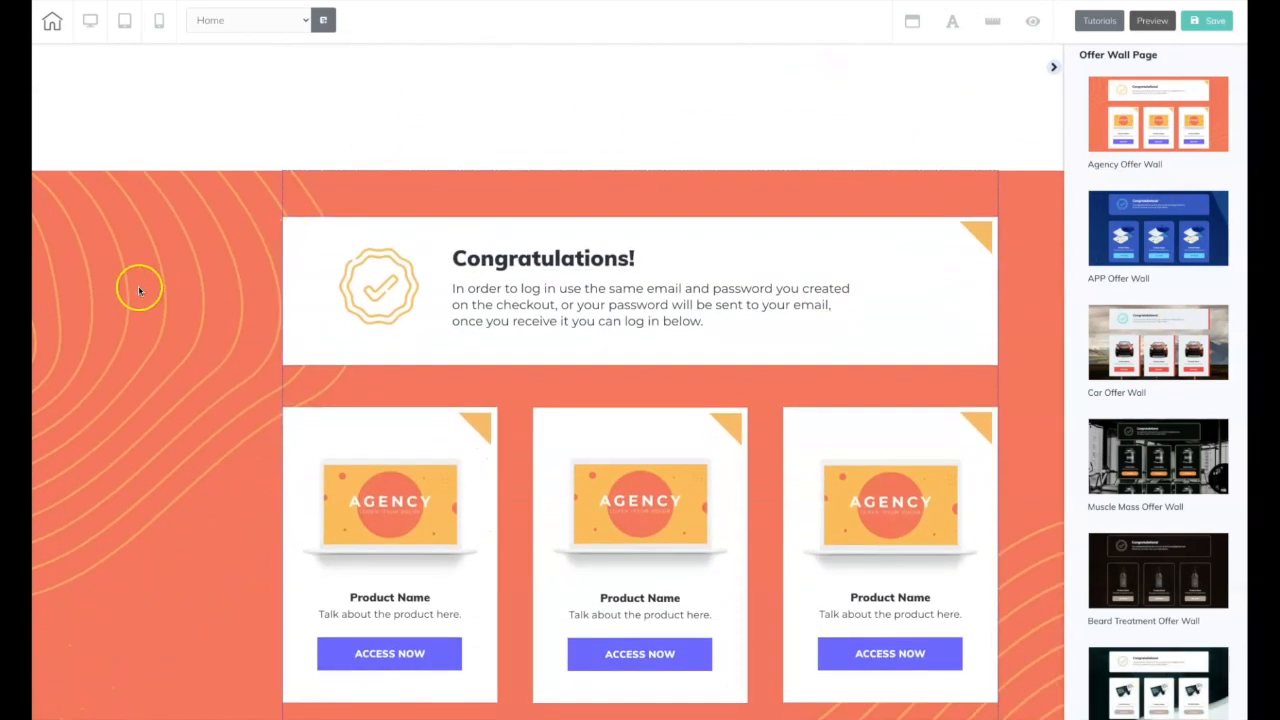
pyautogui.click(490, 258)
pyautogui.moveTo(453, 258); pyautogui.dragTo(630, 260)
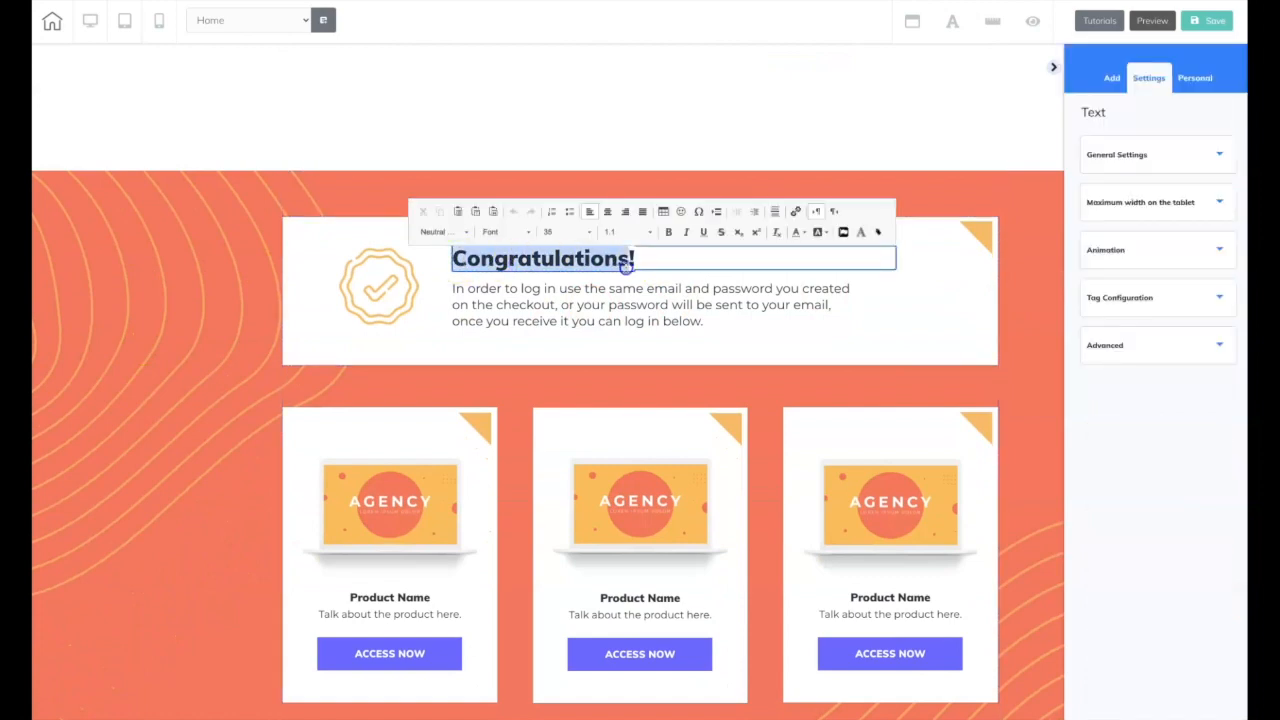
pyautogui.write('Recommended Resources')
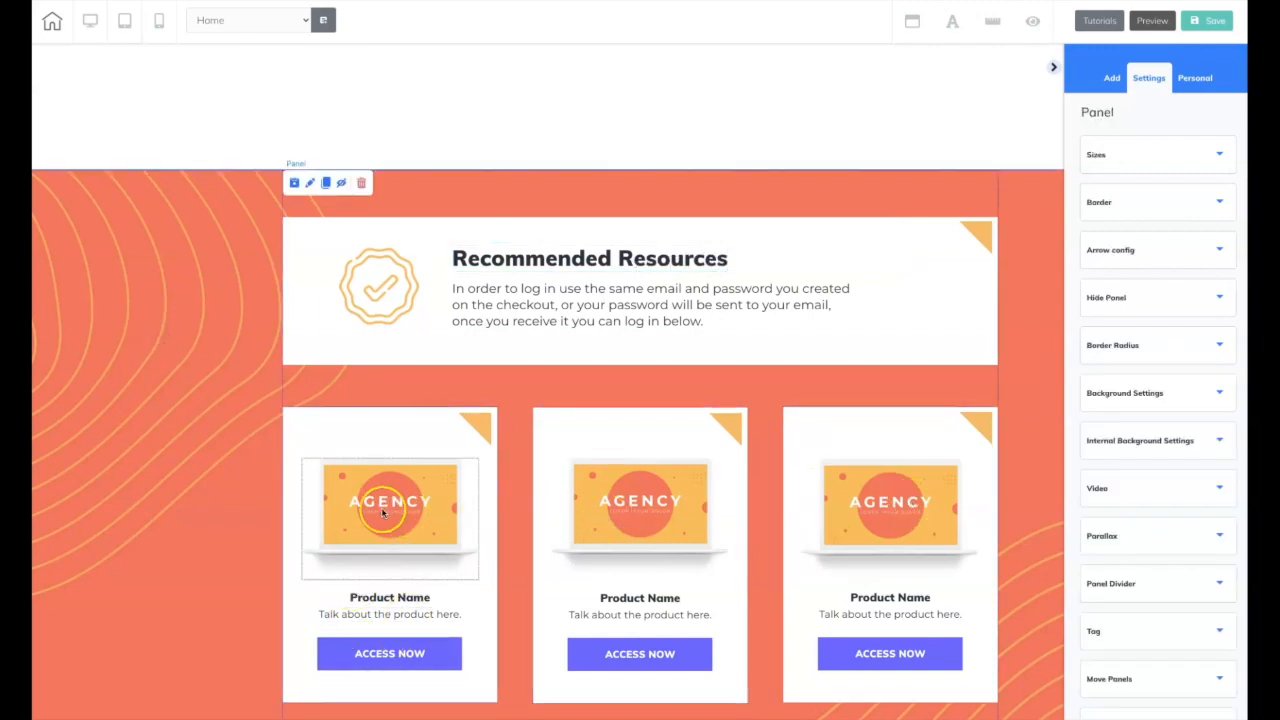
# Delete the offer wall panel from the page.
pyautogui.scroll(3, 148, 430)
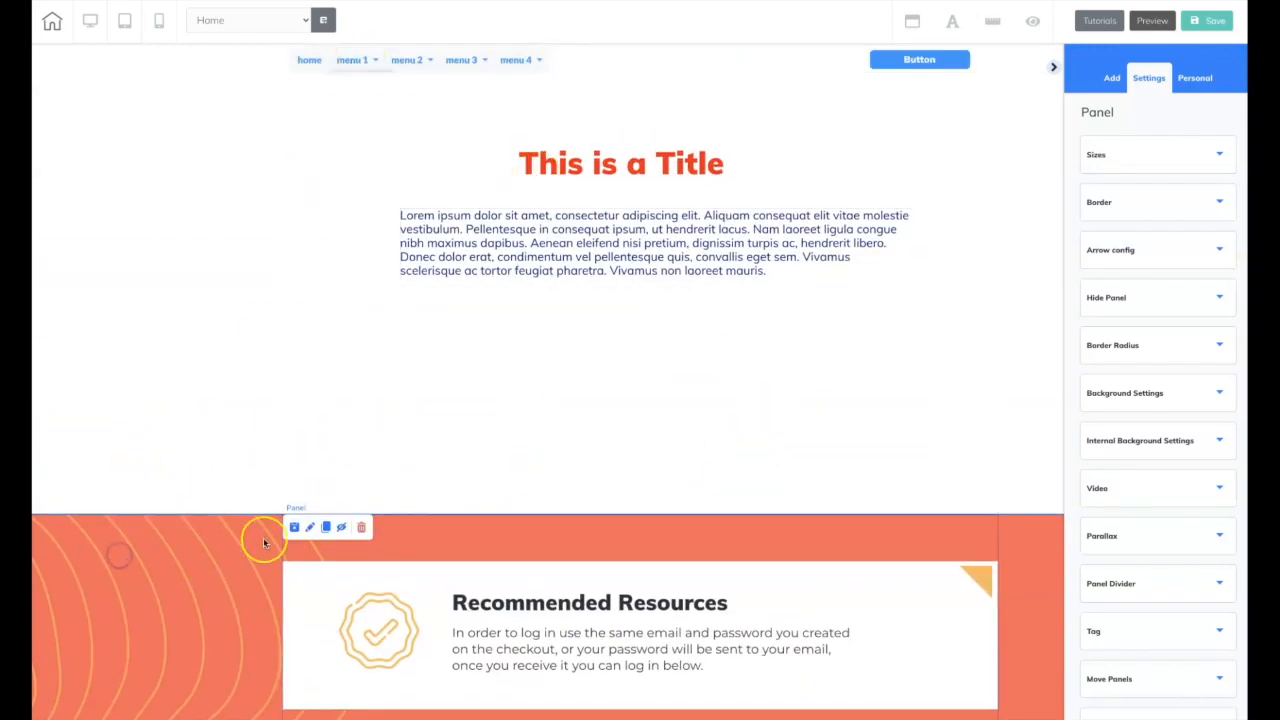
pyautogui.click(363, 528)
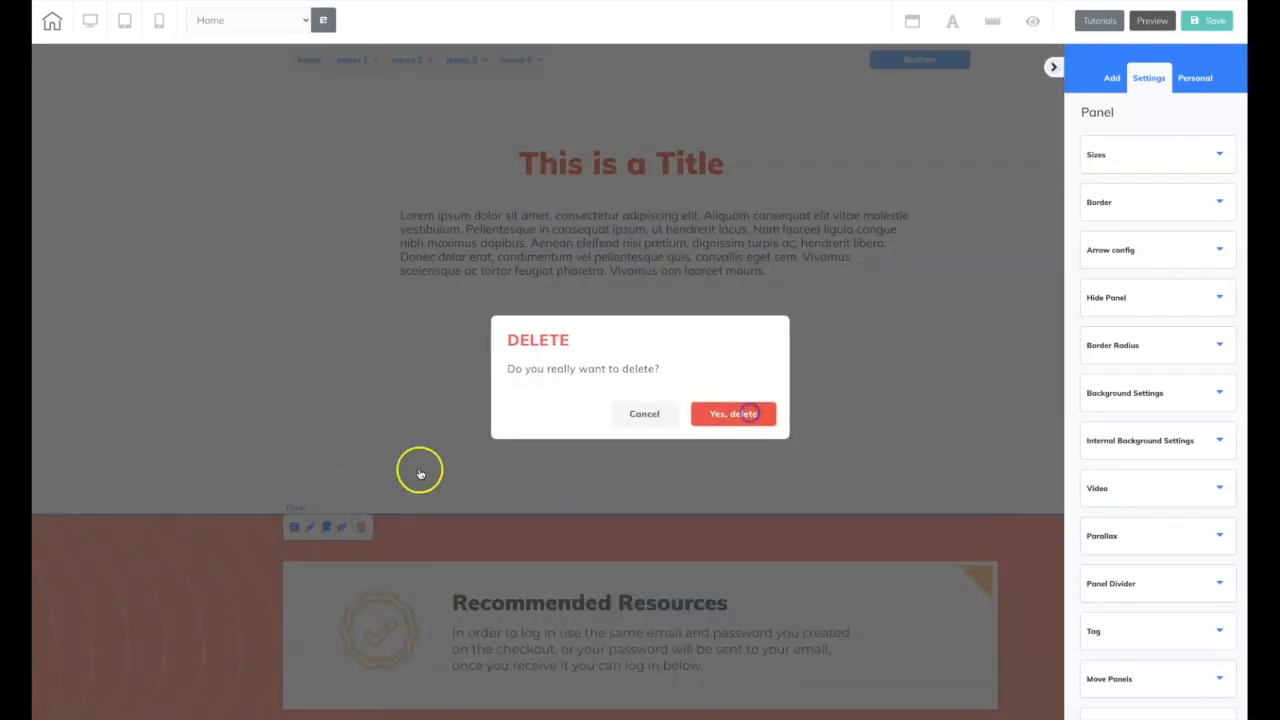
pyautogui.click(749, 413)
# Look through the Optin Banners panel templates.
pyautogui.click(1109, 80)
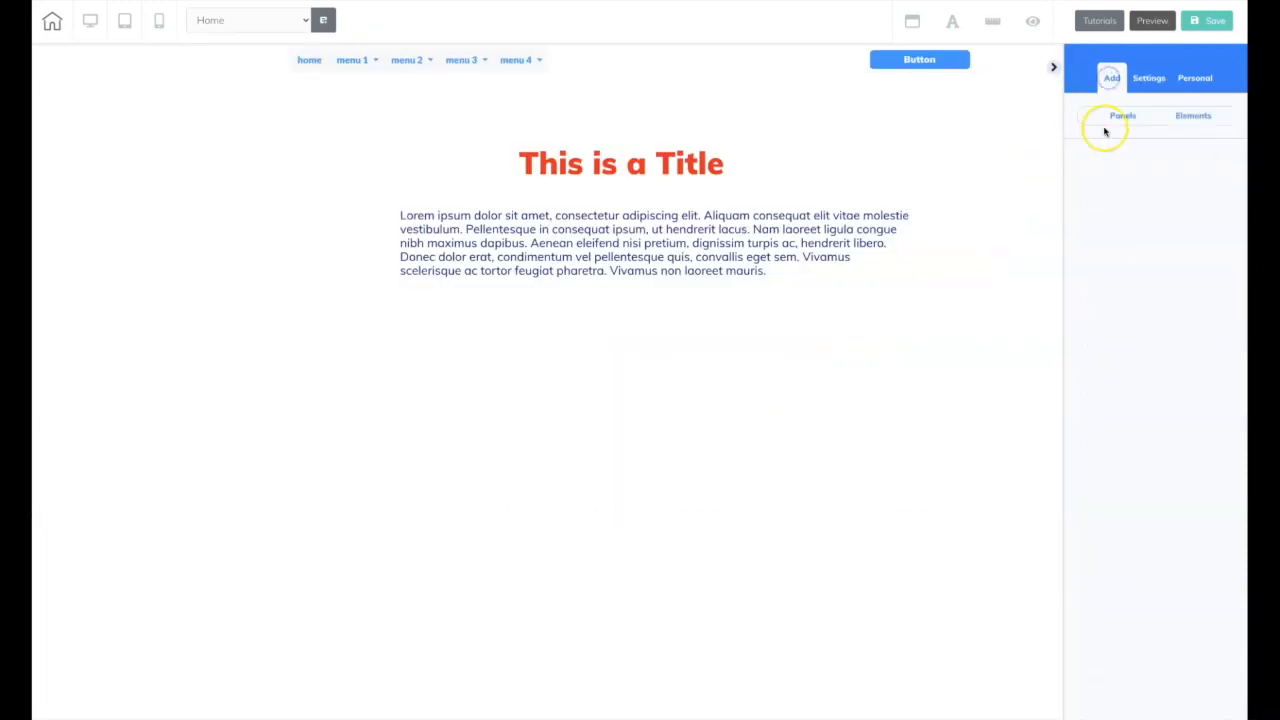
pyautogui.click(1124, 115)
pyautogui.click(1092, 158)
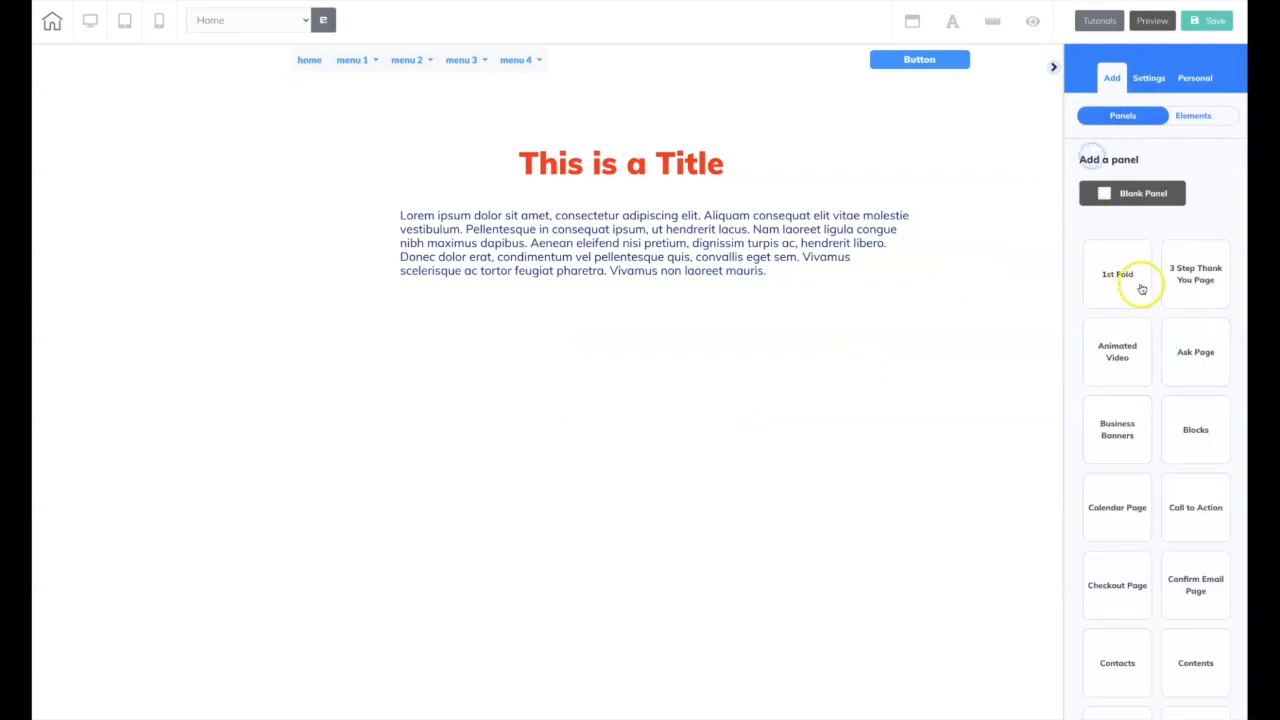
pyautogui.scroll(-8, 1140, 287)
pyautogui.scroll(-5, 1142, 289)
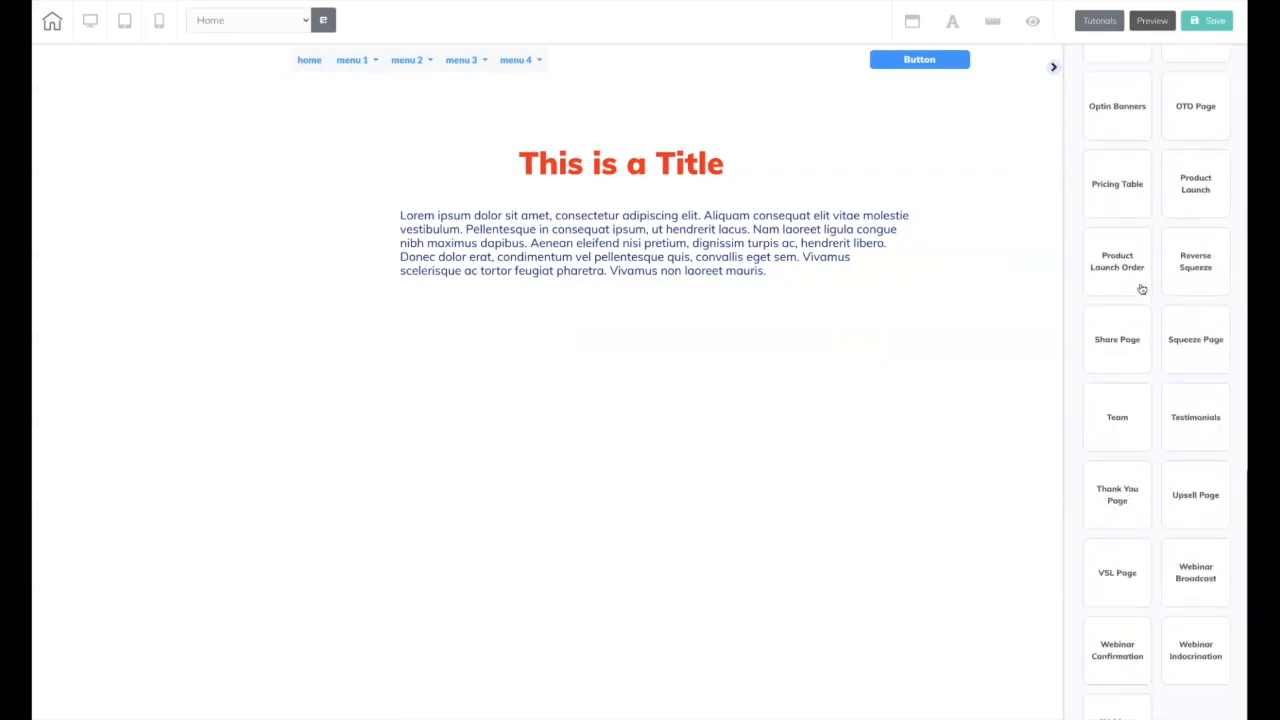
pyautogui.scroll(1, 1120, 221)
pyautogui.scroll(2, 1123, 197)
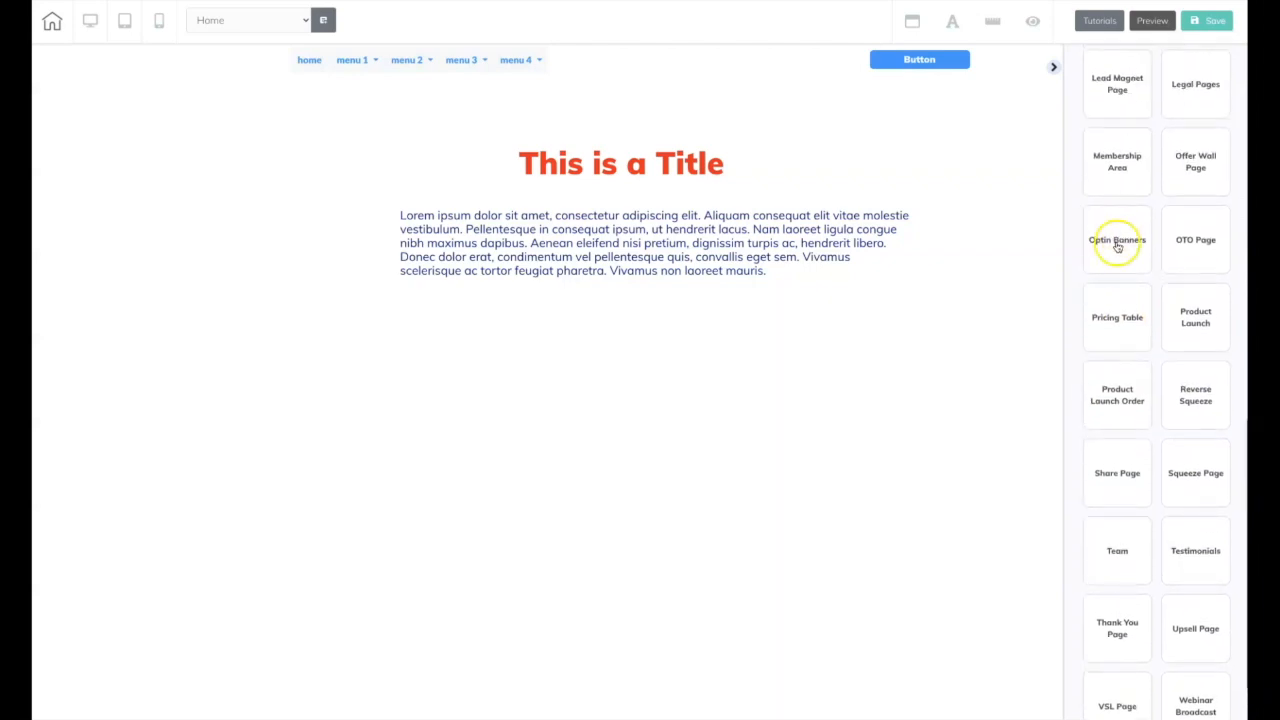
pyautogui.click(1118, 244)
pyautogui.scroll(-9, 1120, 288)
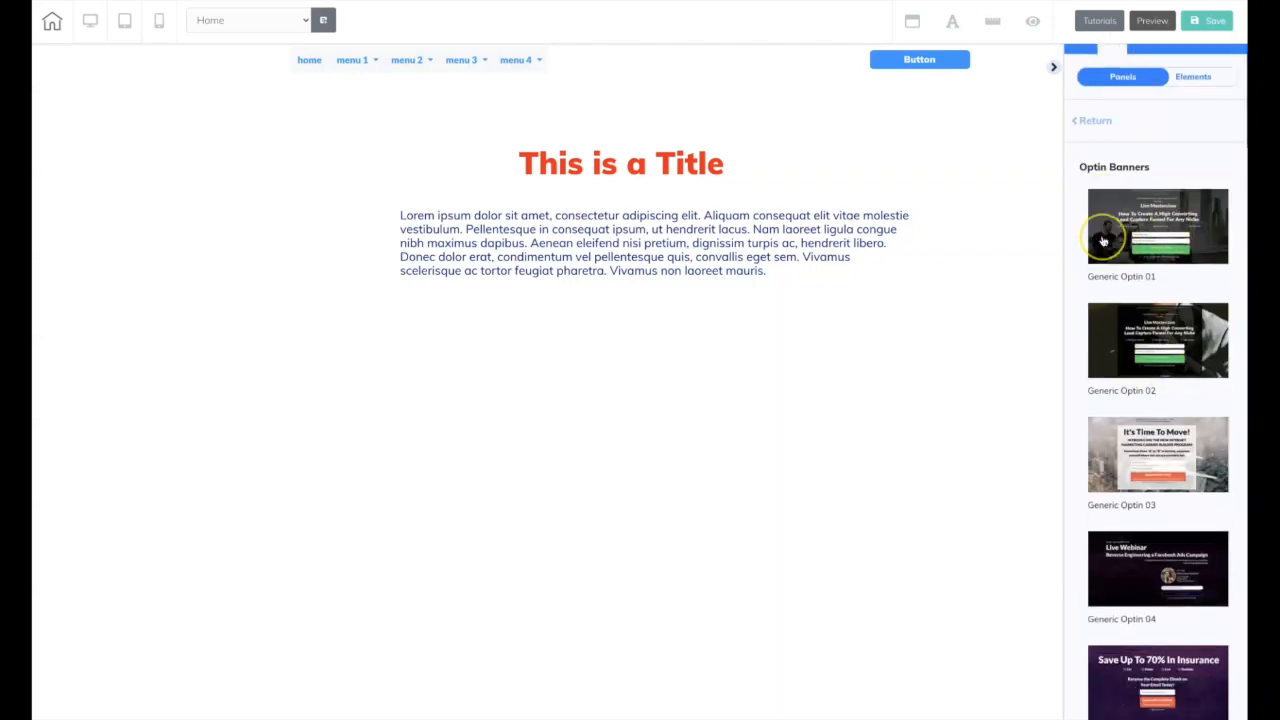
pyautogui.scroll(-8, 1103, 241)
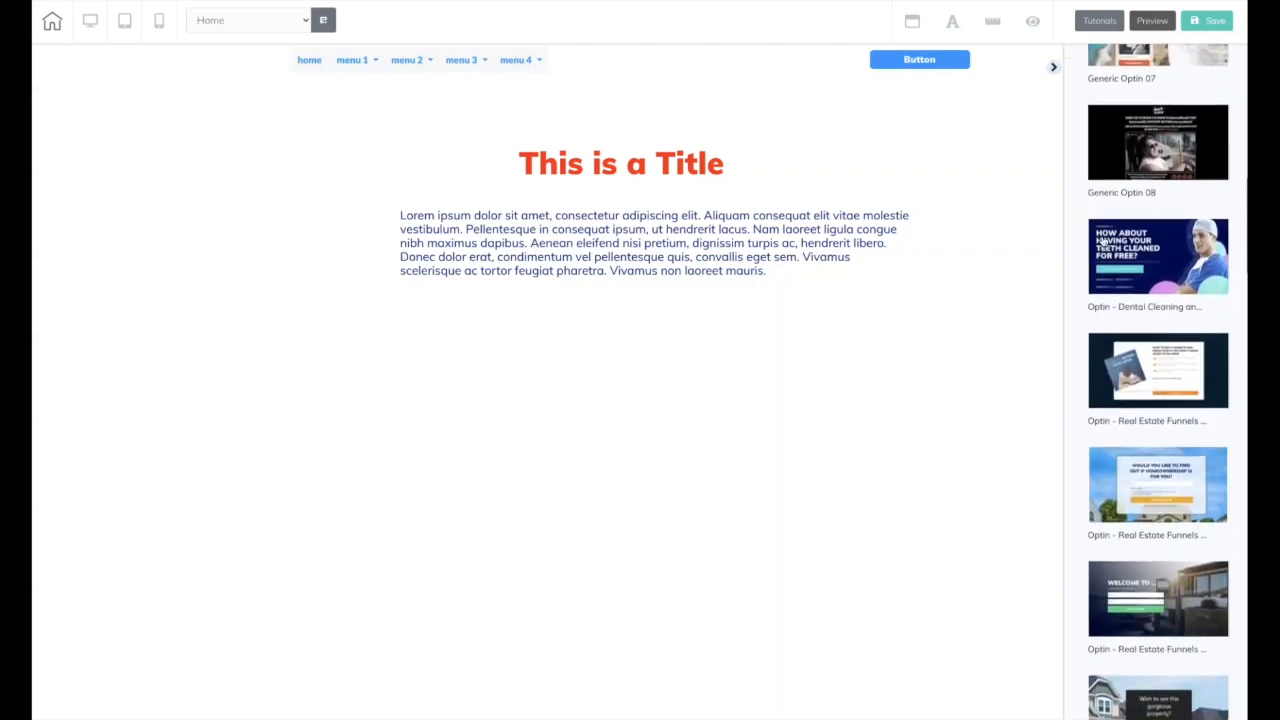
pyautogui.scroll(20, 1103, 241)
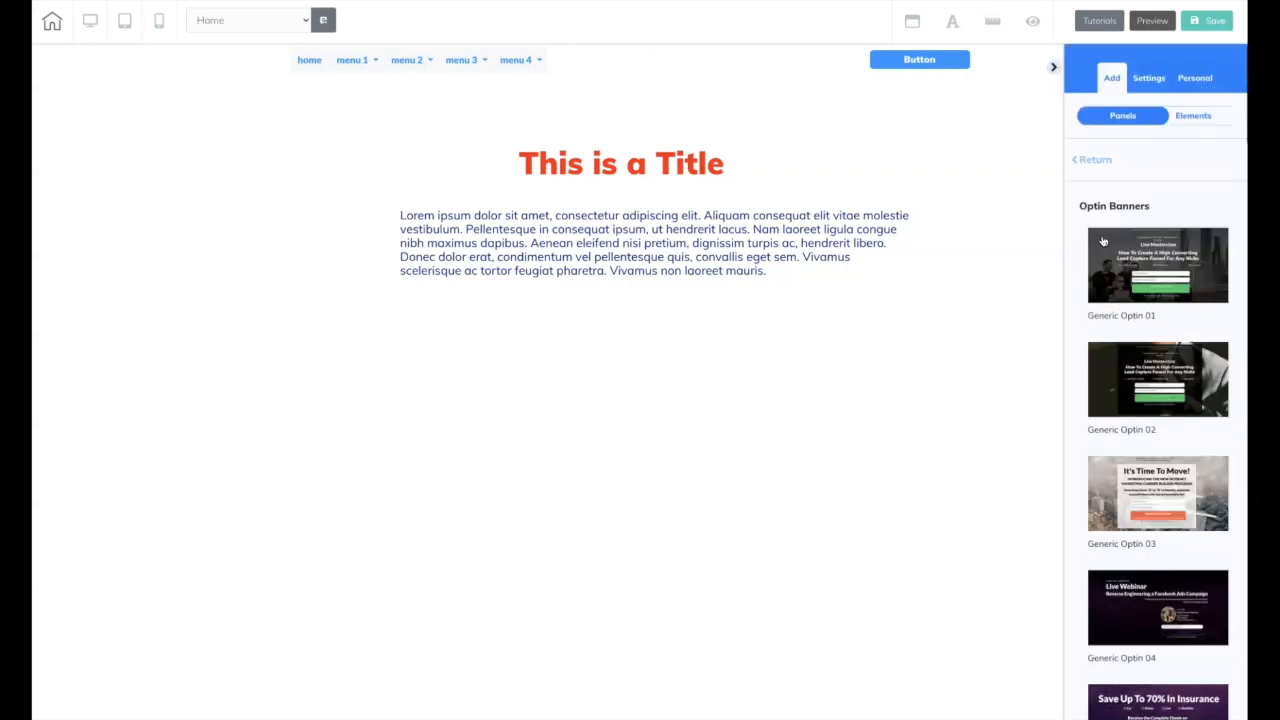
# Look through the OTO Page panel templates and return to the panel categories.
pyautogui.click(1091, 162)
pyautogui.scroll(-5, 1194, 417)
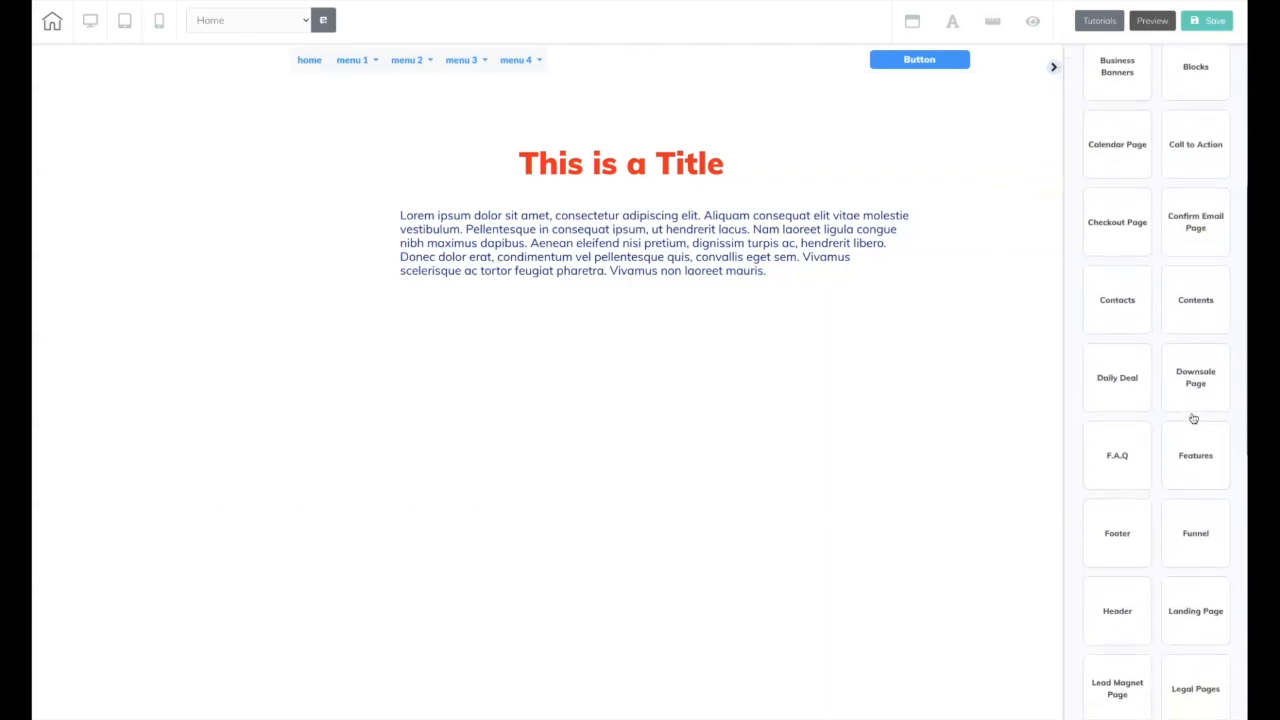
pyautogui.scroll(-4, 1193, 418)
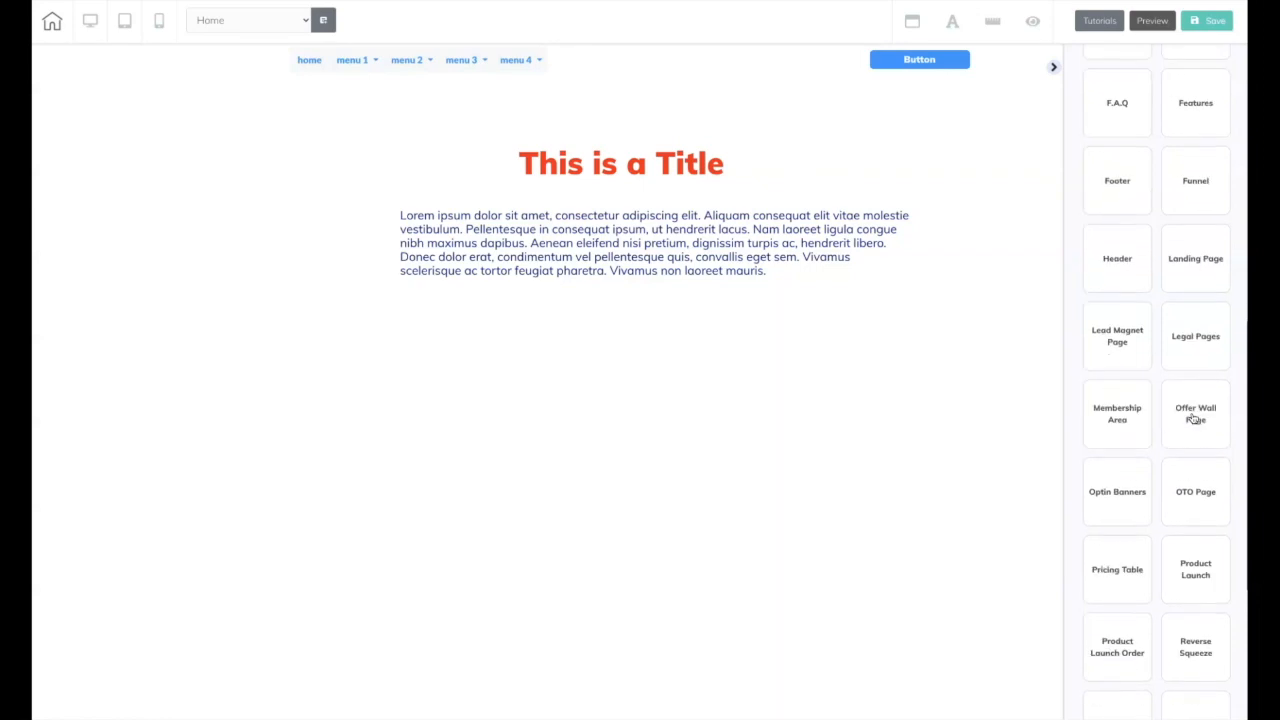
pyautogui.click(1195, 493)
pyautogui.scroll(-5, 1160, 291)
pyautogui.scroll(5, 1158, 290)
pyautogui.click(1100, 164)
# Add the Pricings - 04 template from the Pricing Table category beneath the title panel.
pyautogui.click(1131, 306)
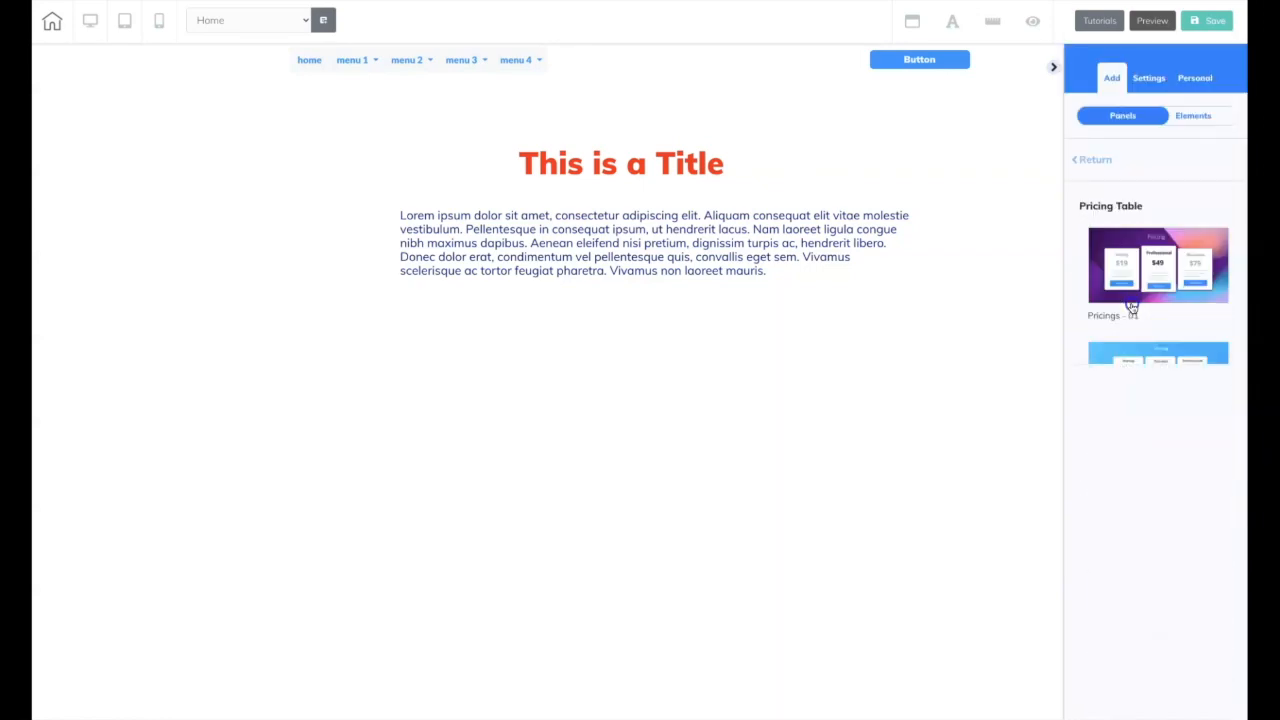
pyautogui.scroll(-3, 1117, 358)
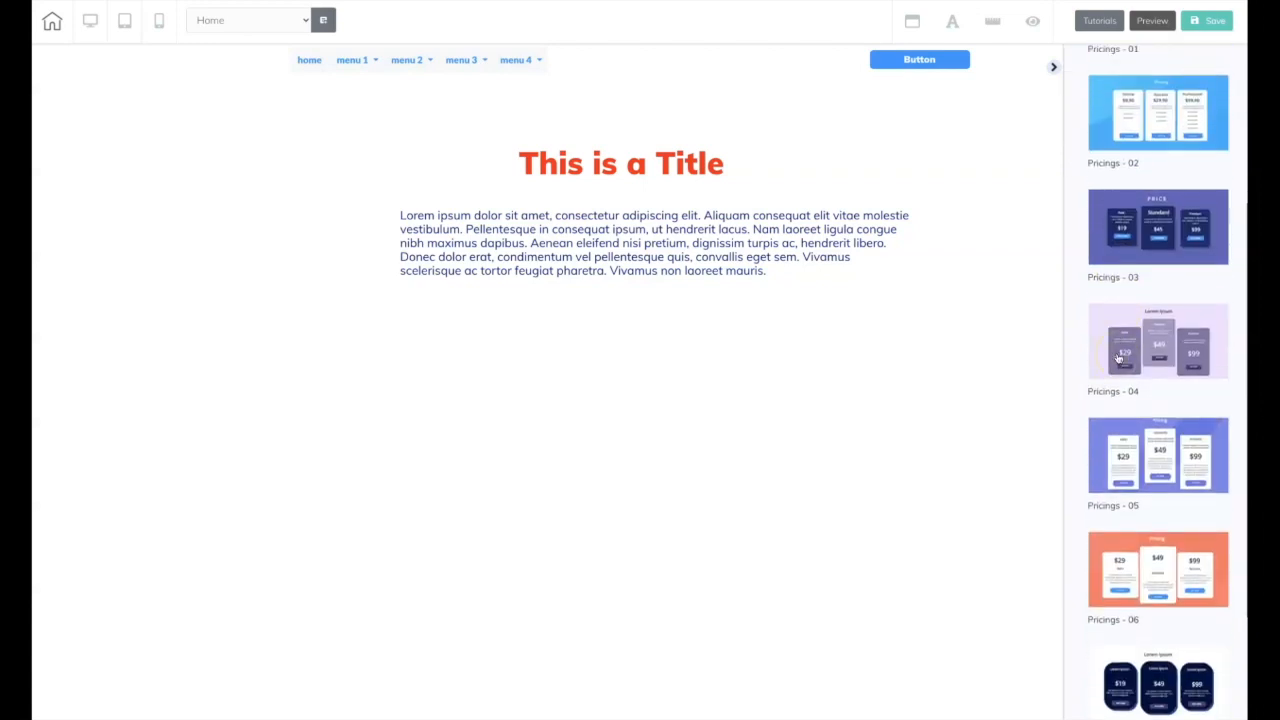
pyautogui.scroll(-3, 1118, 358)
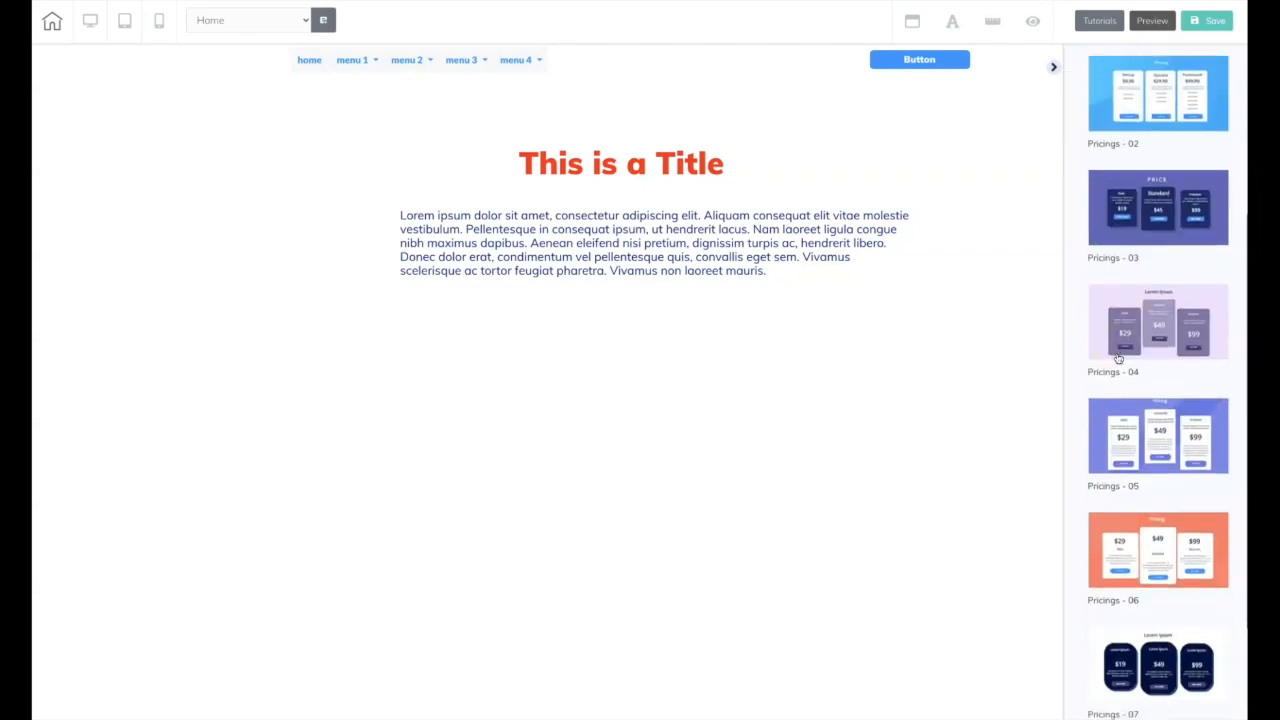
pyautogui.scroll(1, 1118, 358)
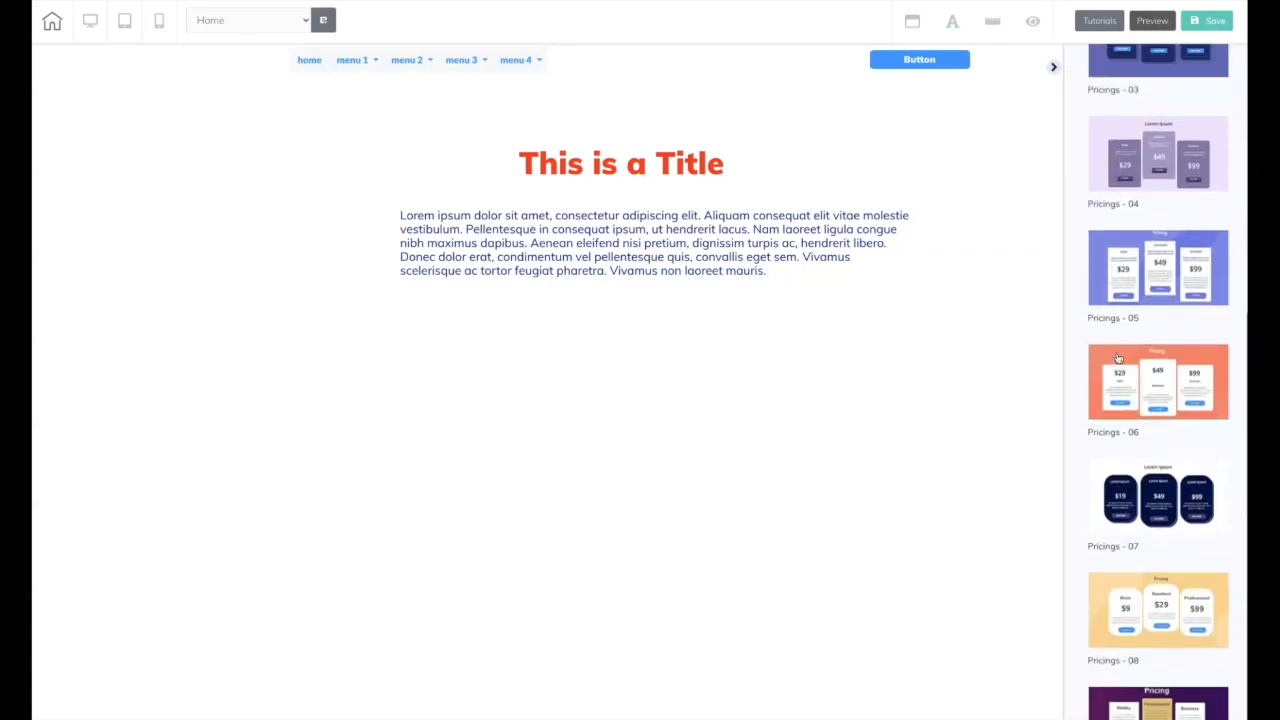
pyautogui.moveTo(1053, 350); pyautogui.dragTo(1003, 426)
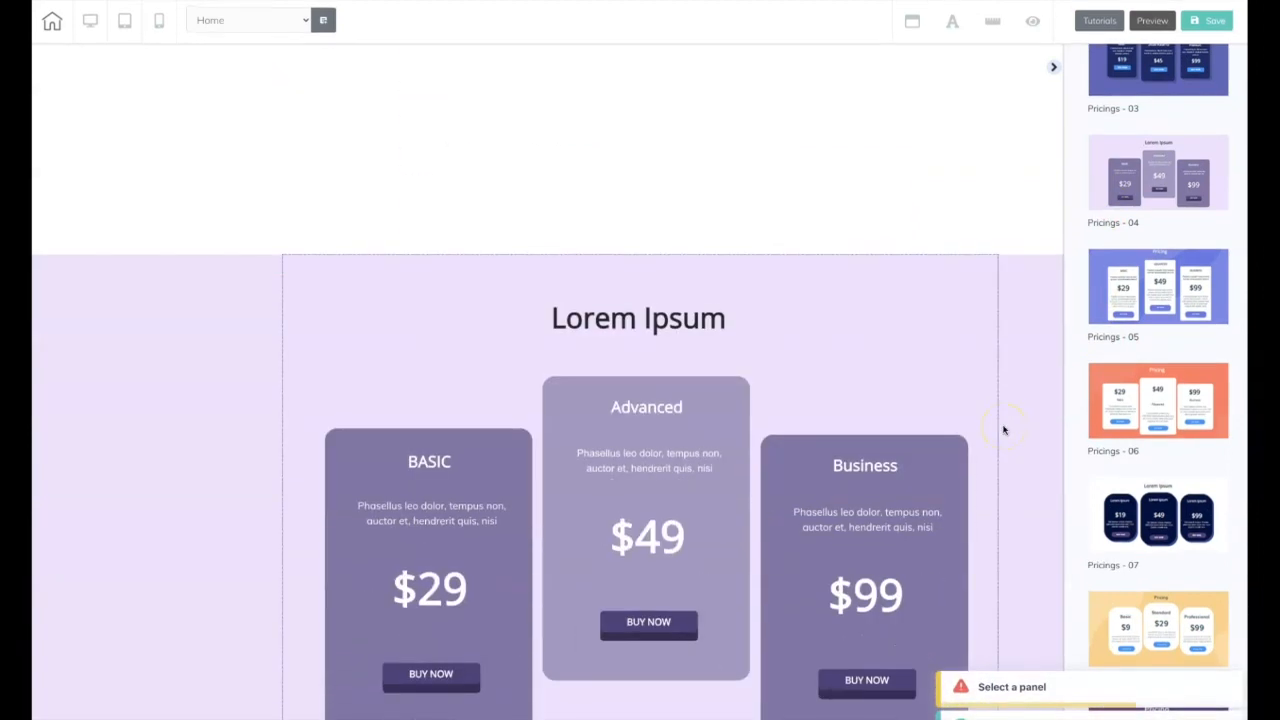
pyautogui.scroll(3, 1003, 428)
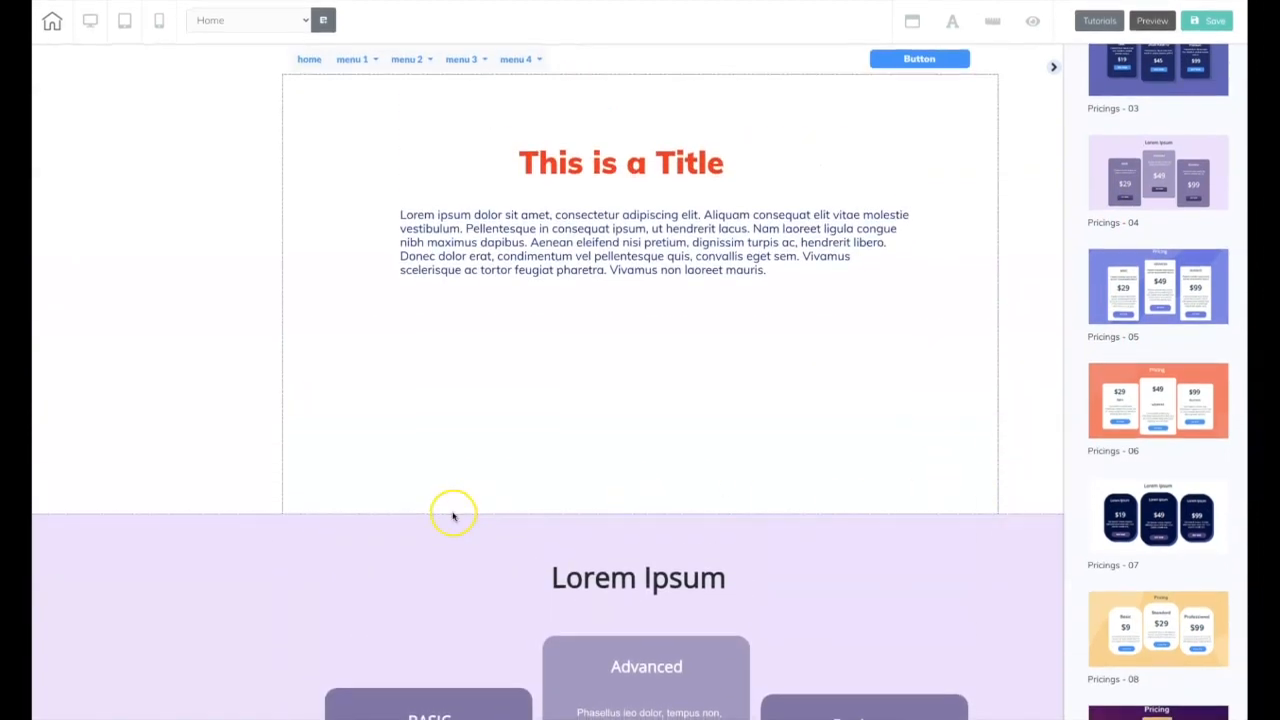
pyautogui.scroll(-2, 300, 510)
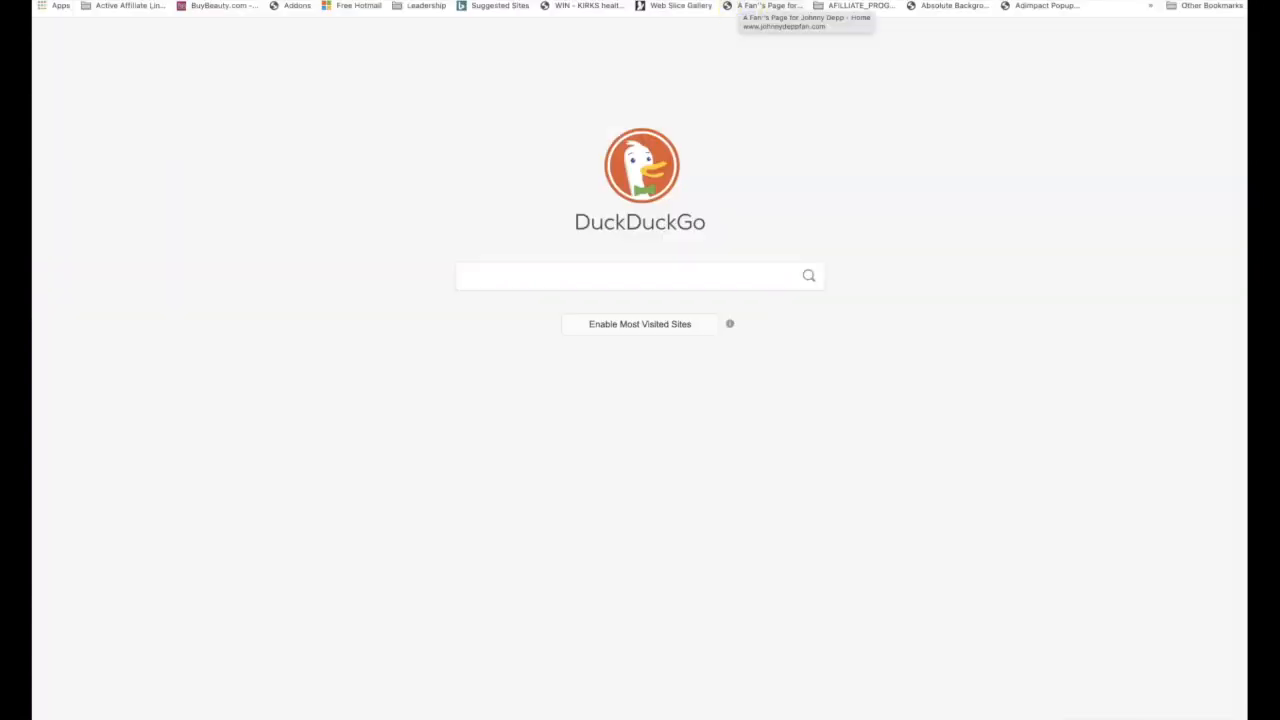
# Open the Rise site's Learning Academies page in the browser and examine its four-column course section and the course listings below.
pyautogui.write('rise')
pyautogui.press('Return')
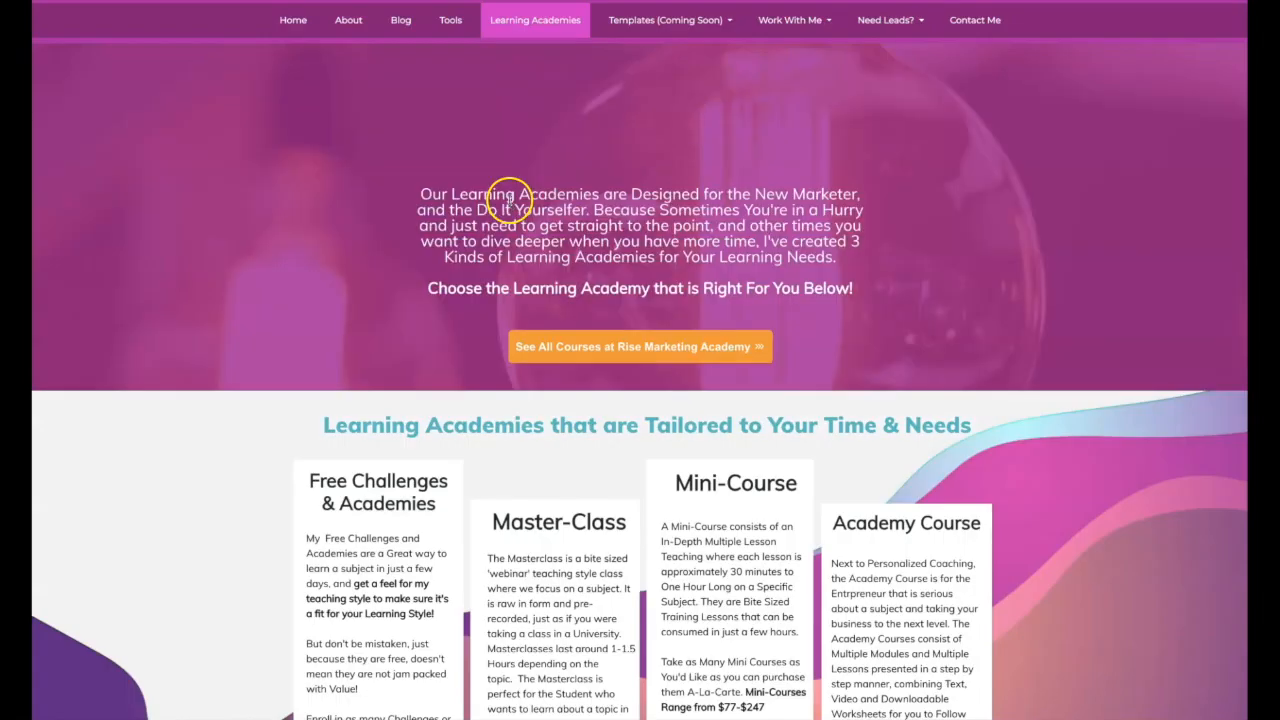
pyautogui.scroll(-2, 360, 313)
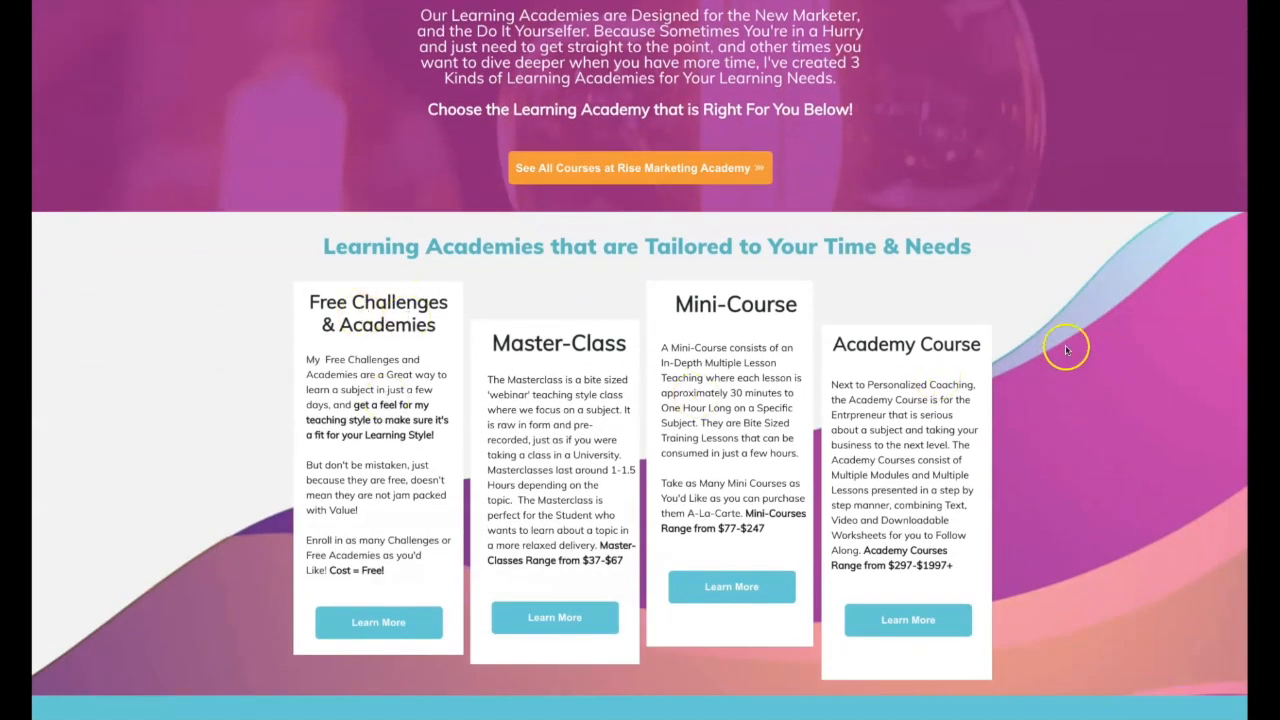
pyautogui.scroll(-3, 1066, 349)
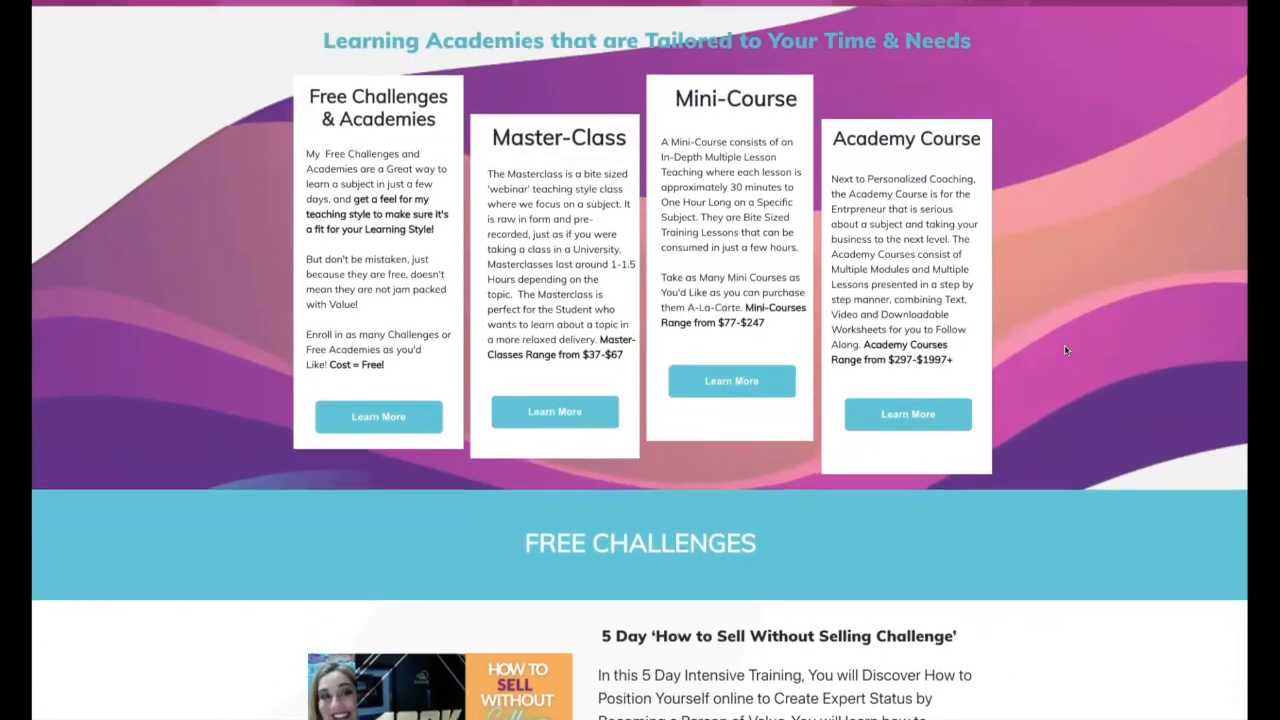
pyautogui.scroll(-10, 1066, 349)
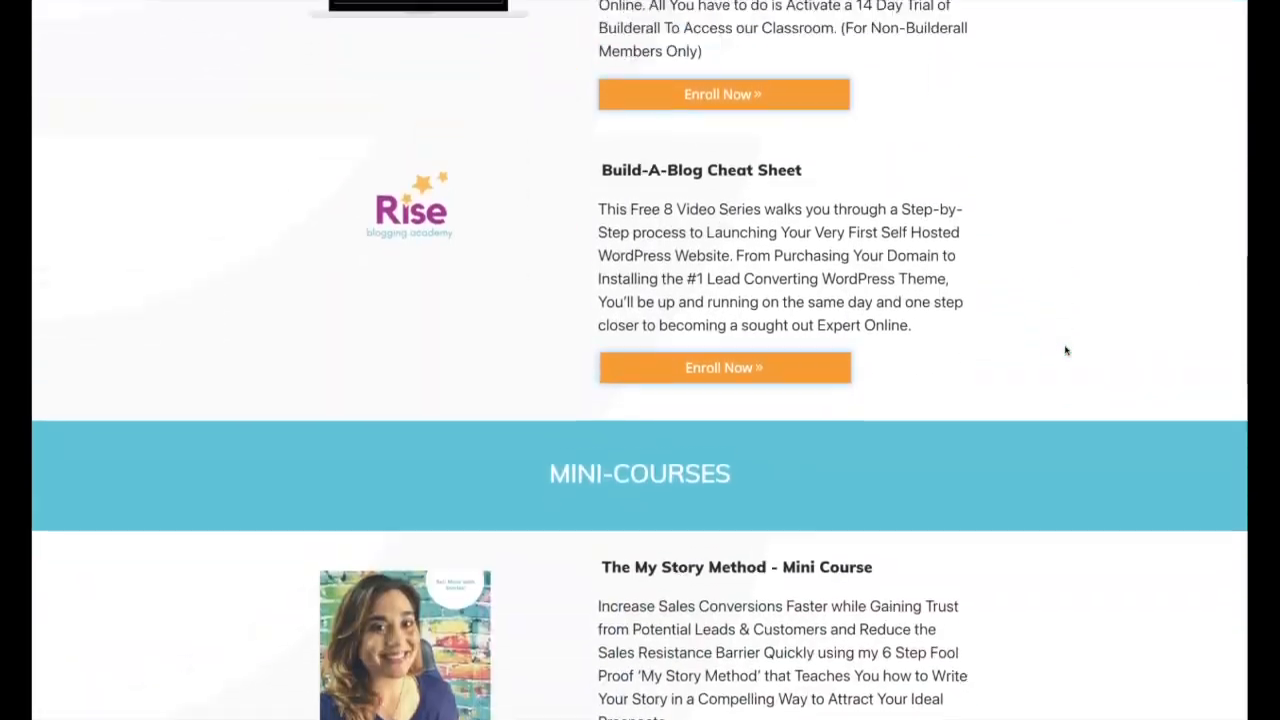
pyautogui.scroll(14, 1066, 349)
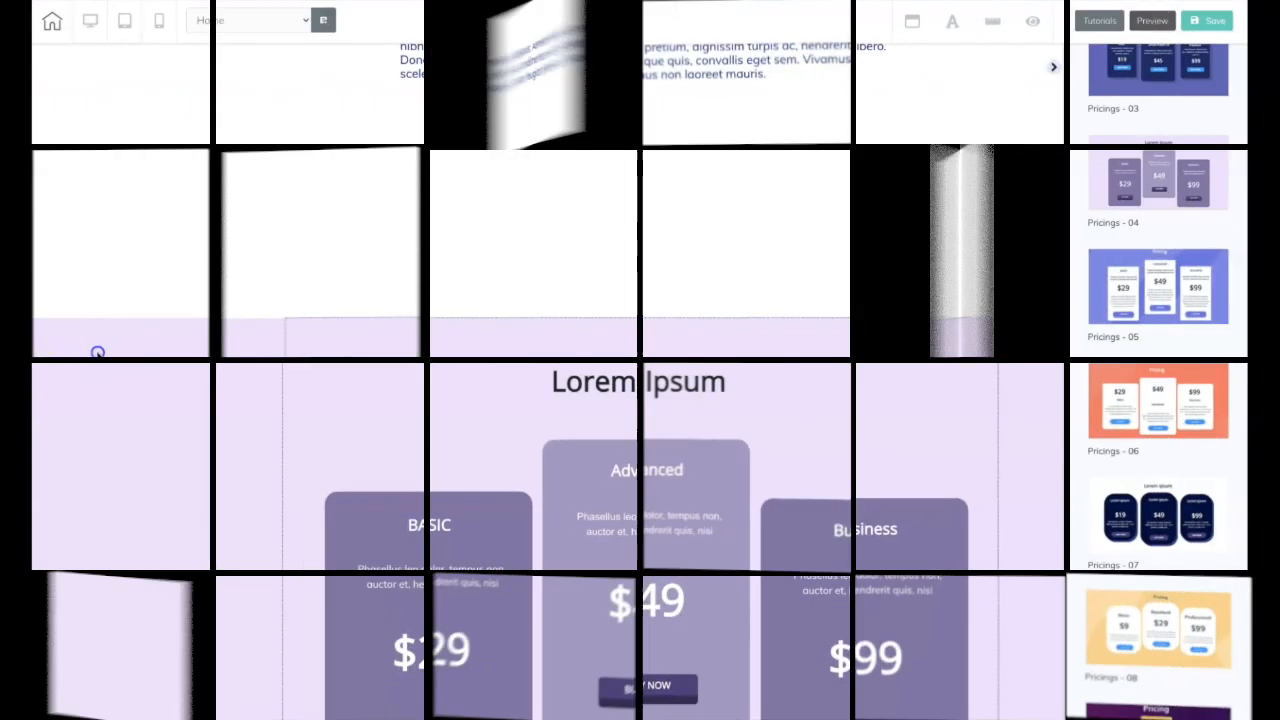
# Switch back to the page builder and delete the pricing table panel from the page.
pyautogui.click(360, 330)
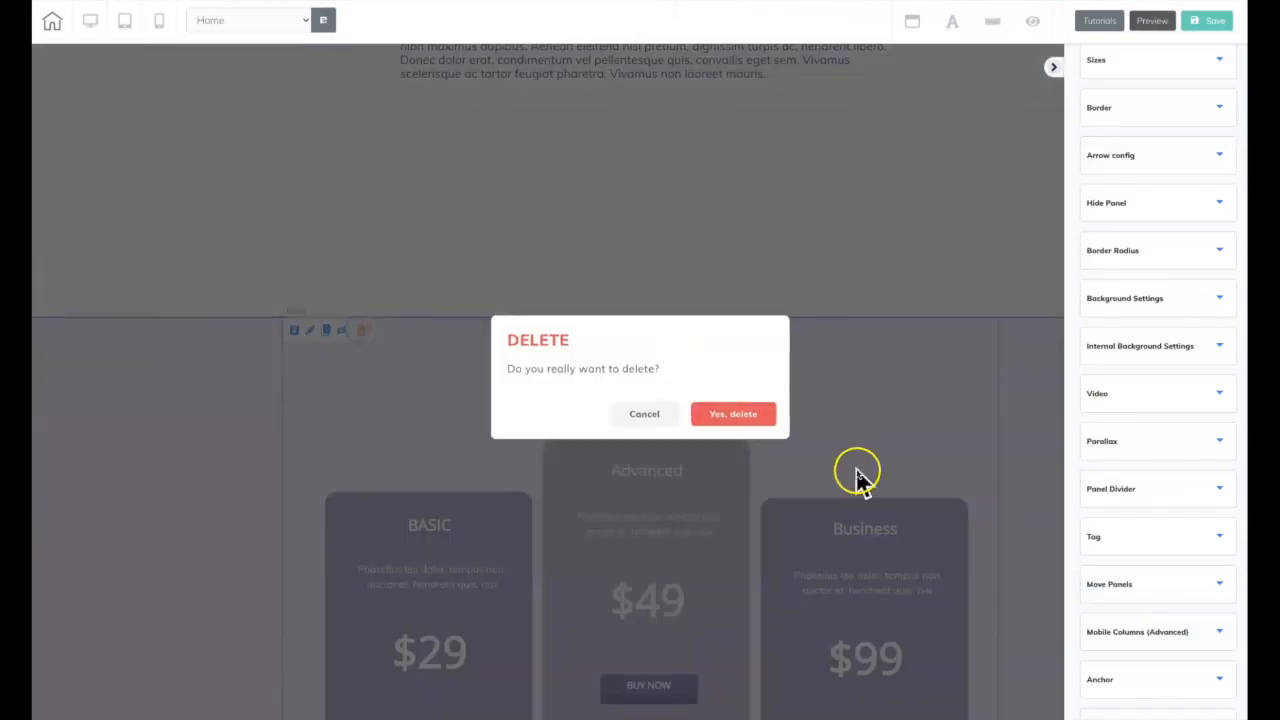
pyautogui.click(737, 415)
# View the Product Launch panel templates and return to the panel categories.
pyautogui.click(1109, 78)
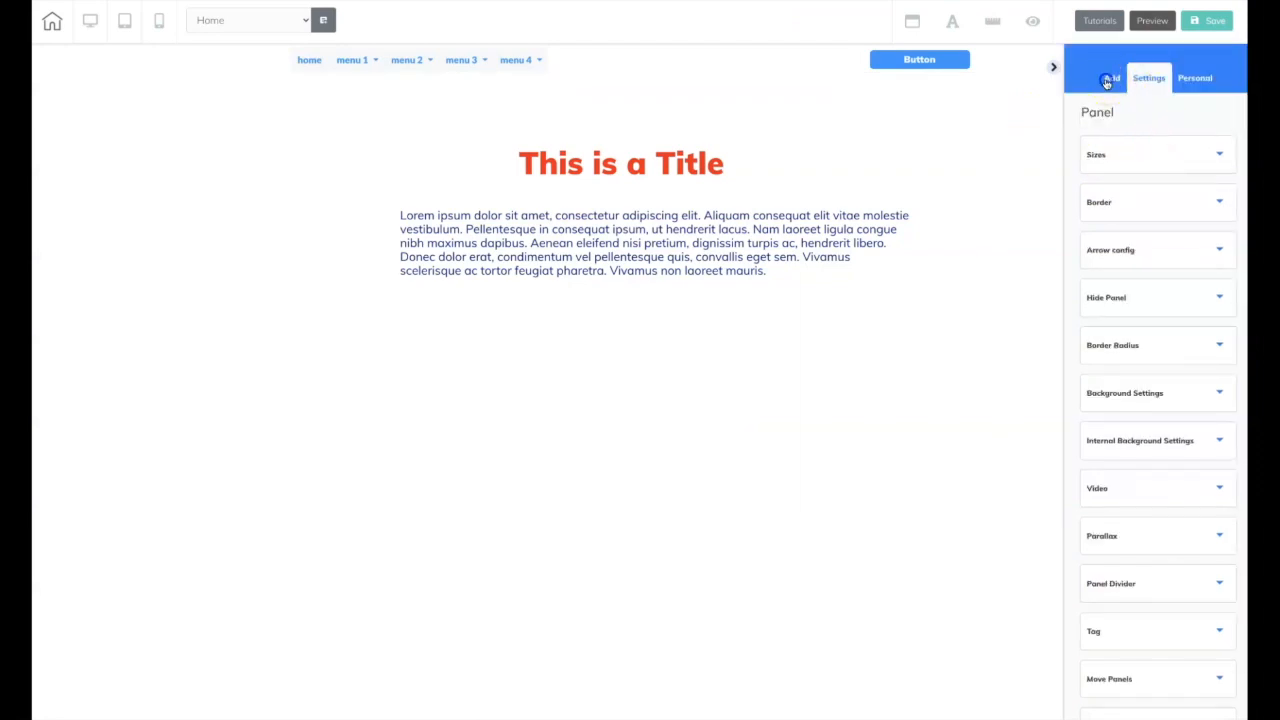
pyautogui.click(1112, 116)
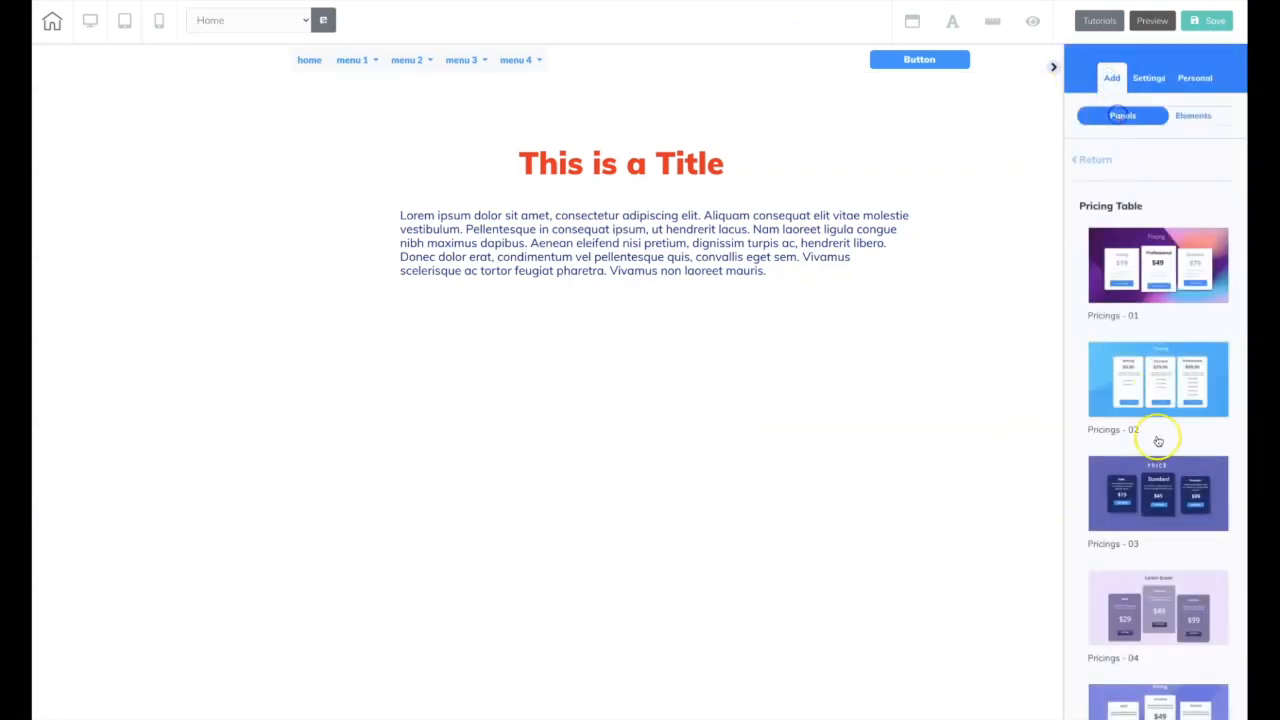
pyautogui.click(1094, 160)
pyautogui.scroll(-10, 1150, 440)
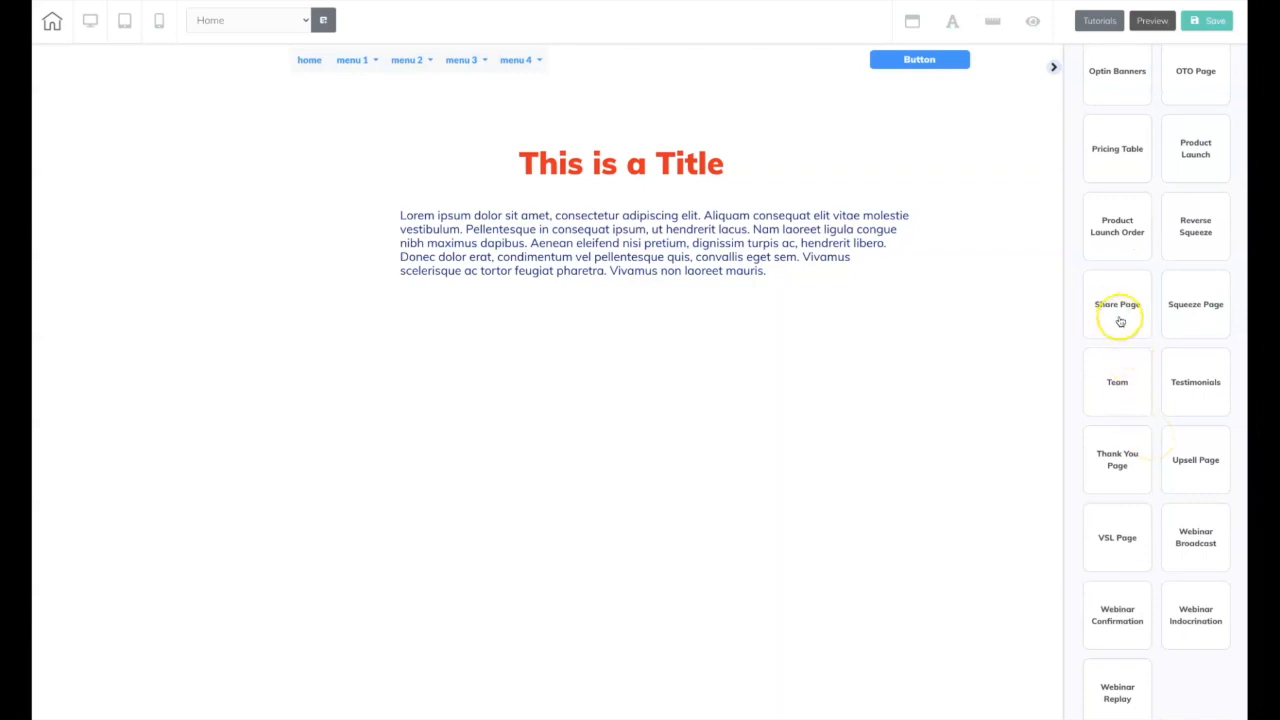
pyautogui.click(1196, 158)
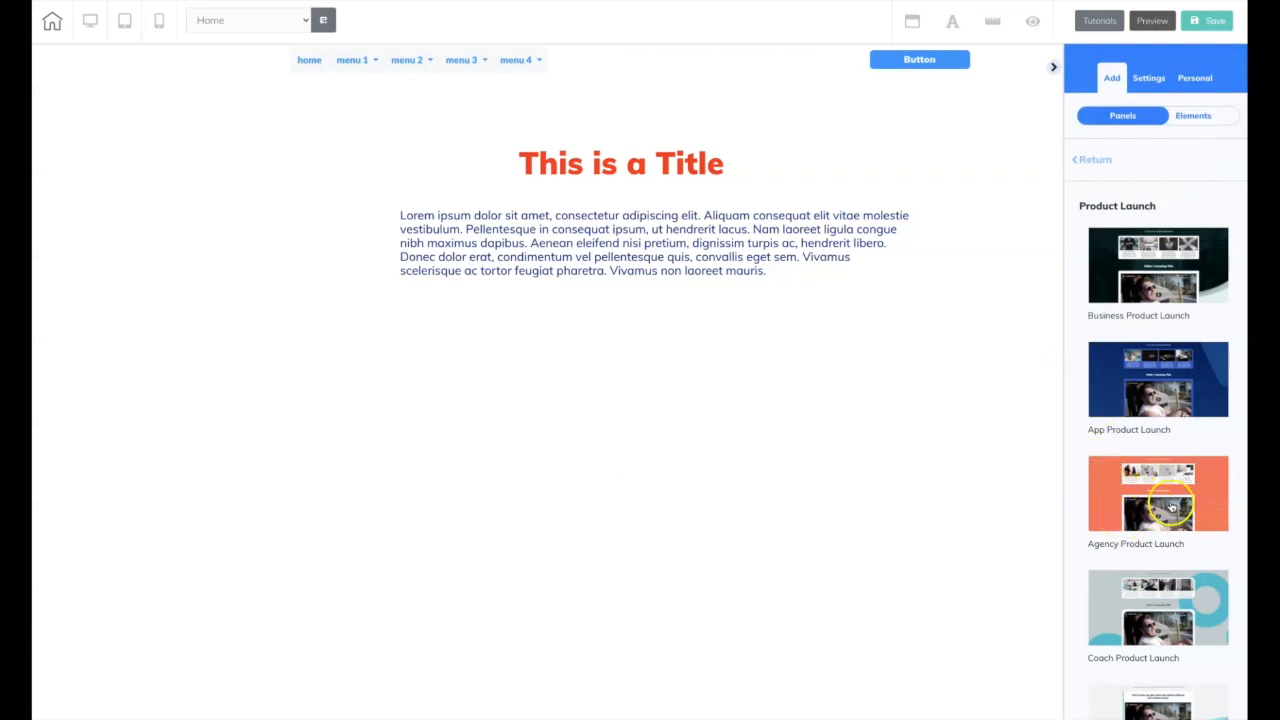
pyautogui.click(1085, 162)
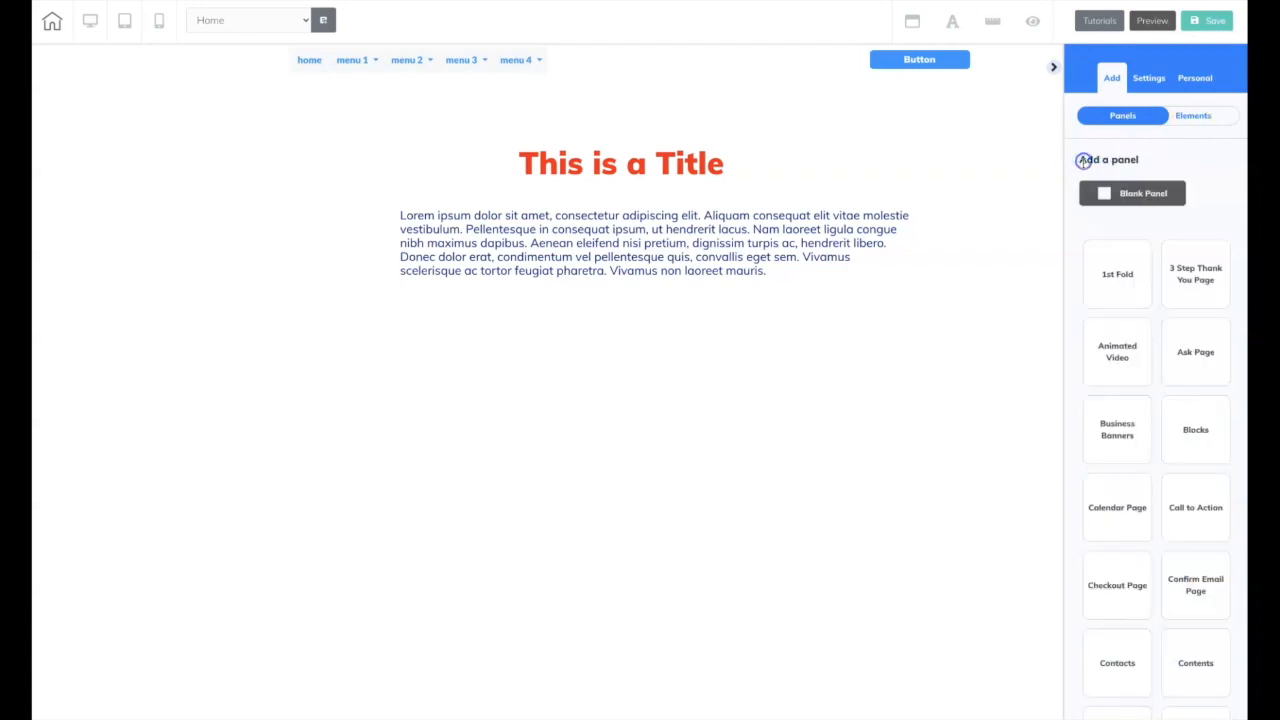
# View the Product Launch Order panel templates.
pyautogui.scroll(-10, 1104, 407)
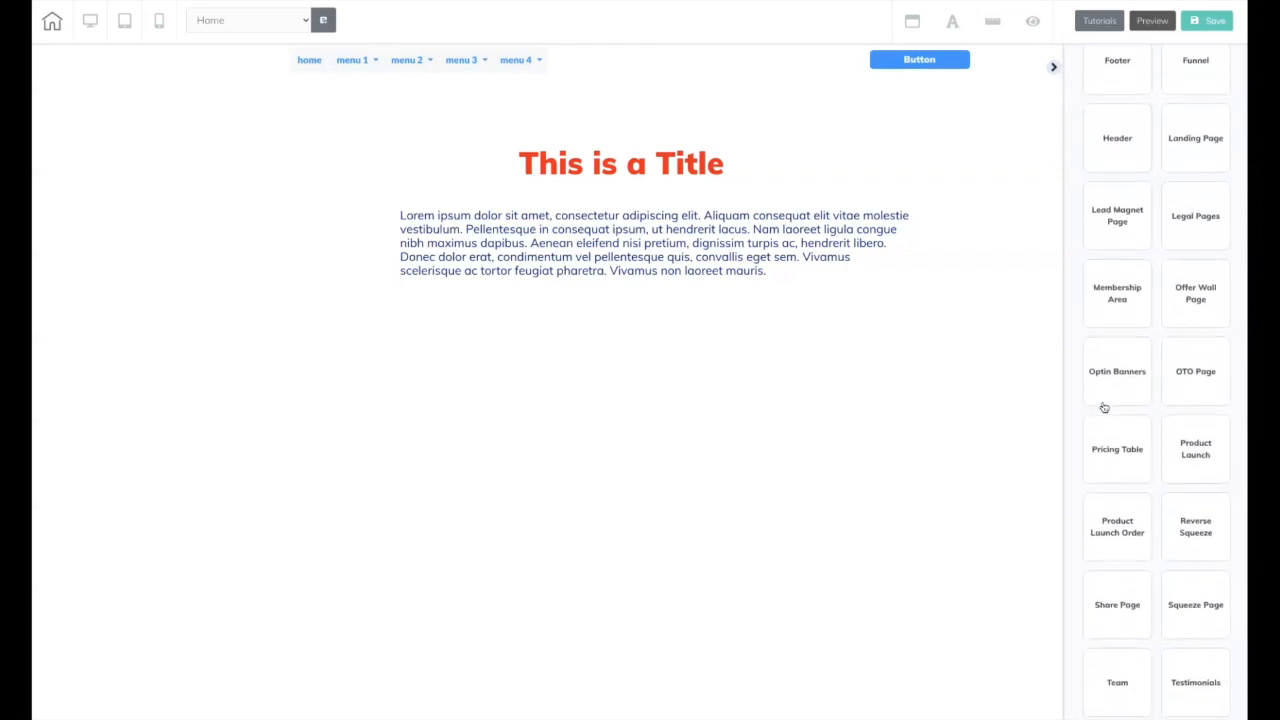
pyautogui.scroll(-1, 1104, 407)
pyautogui.click(1098, 414)
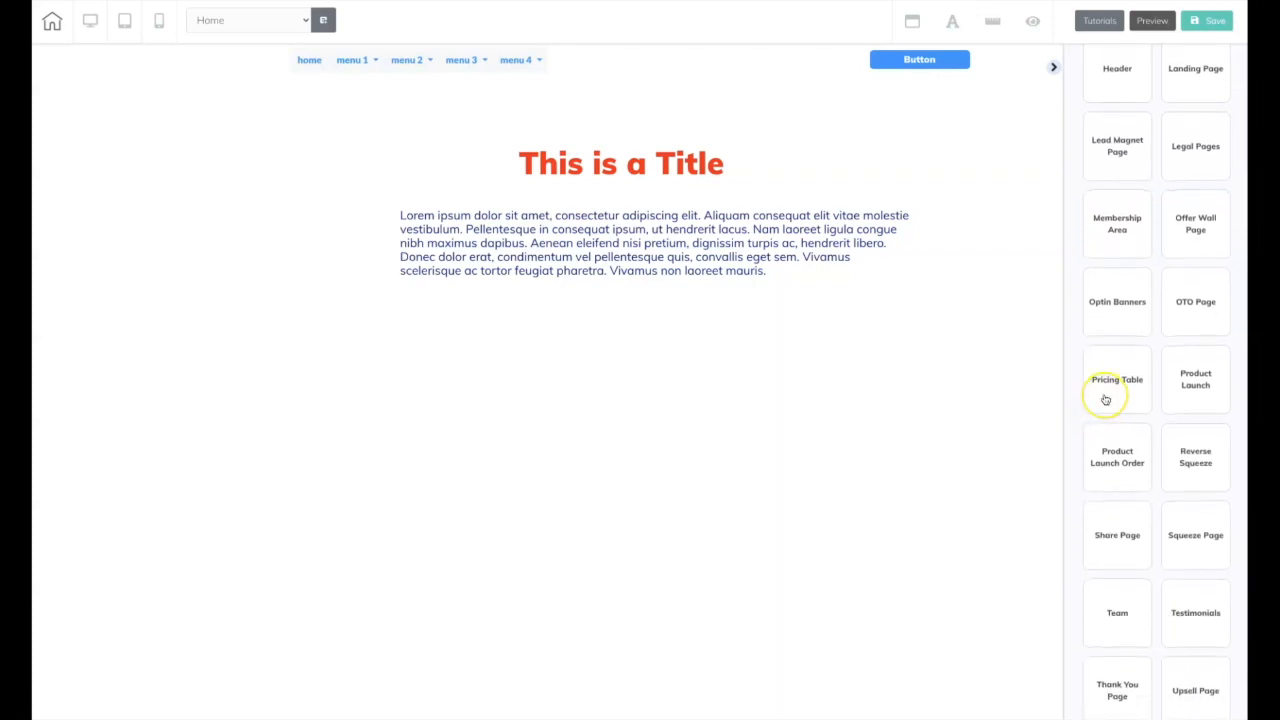
pyautogui.scroll(-1, 1105, 400)
pyautogui.click(1107, 413)
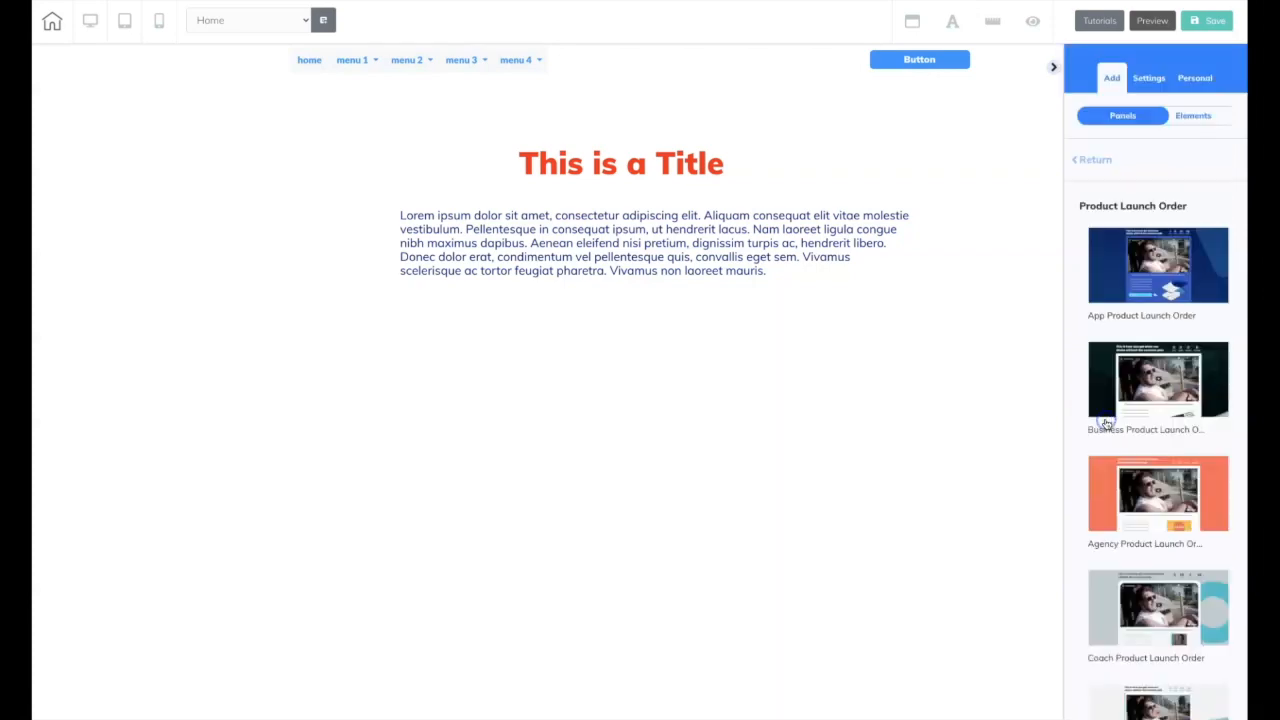
pyautogui.scroll(-1, 1108, 383)
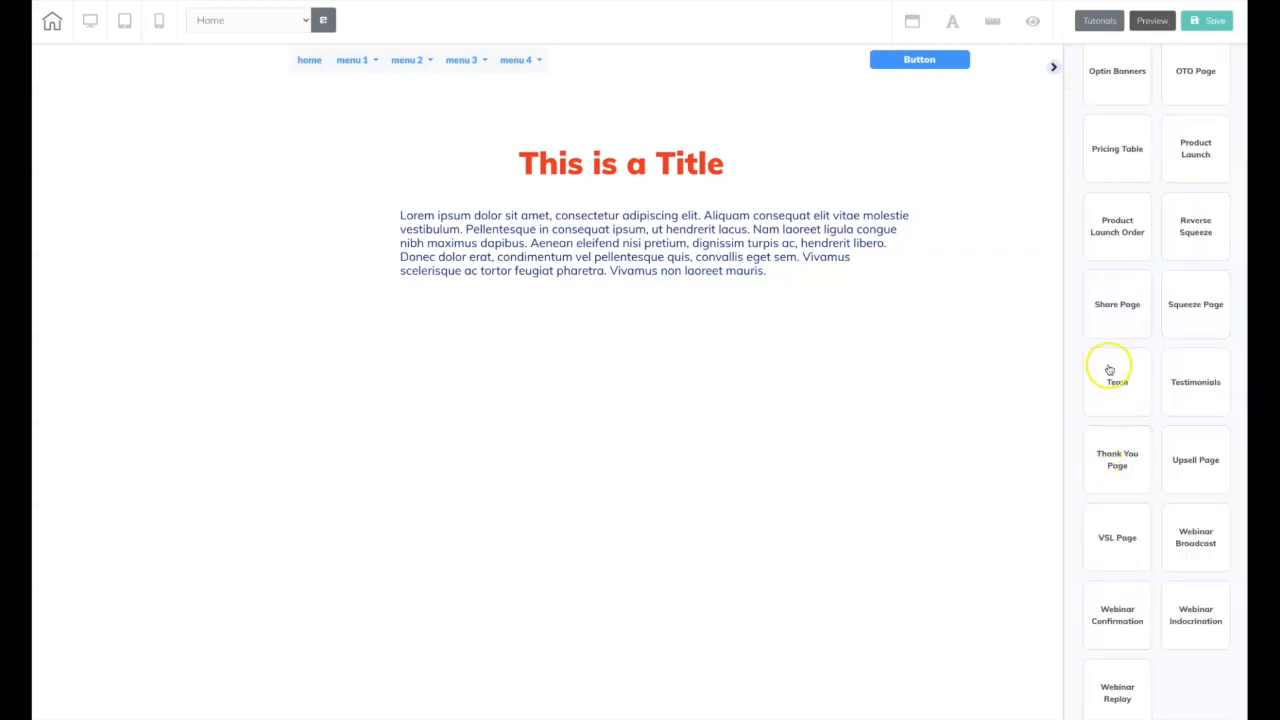
# Look through the Reverse Squeeze and Share Page panel templates.
pyautogui.click(1193, 236)
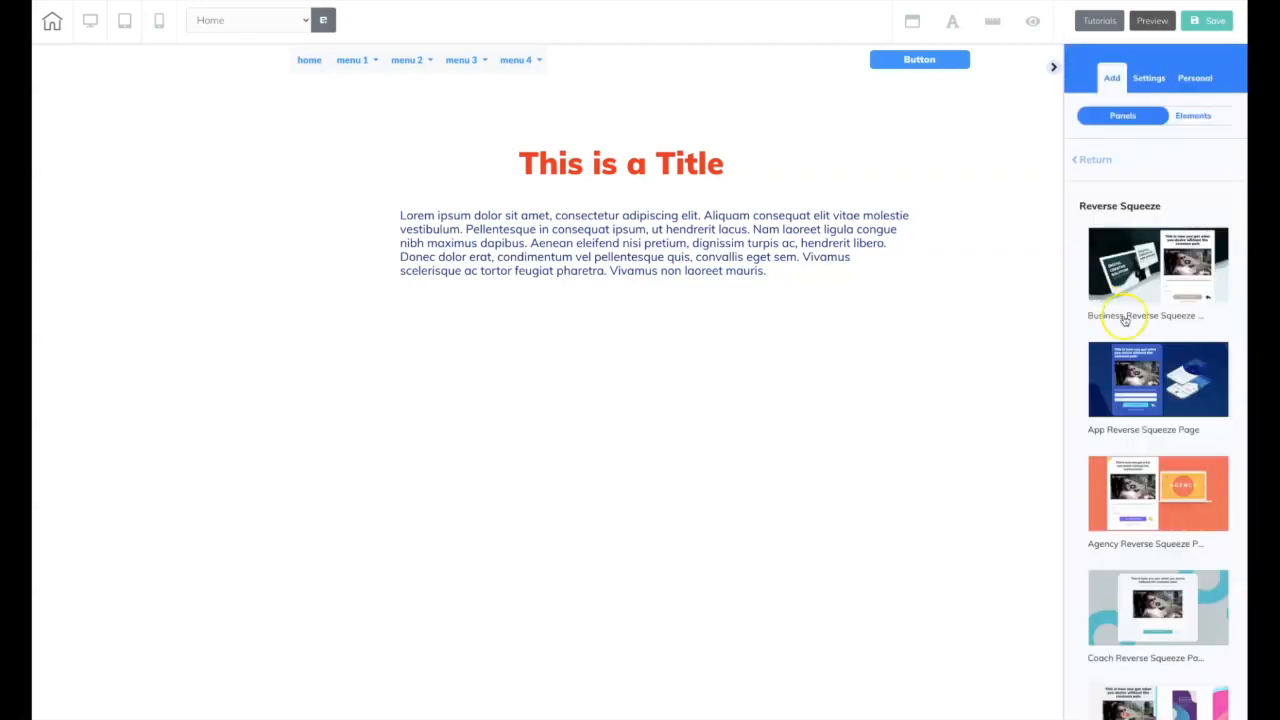
pyautogui.click(1087, 159)
pyautogui.scroll(-10, 1147, 310)
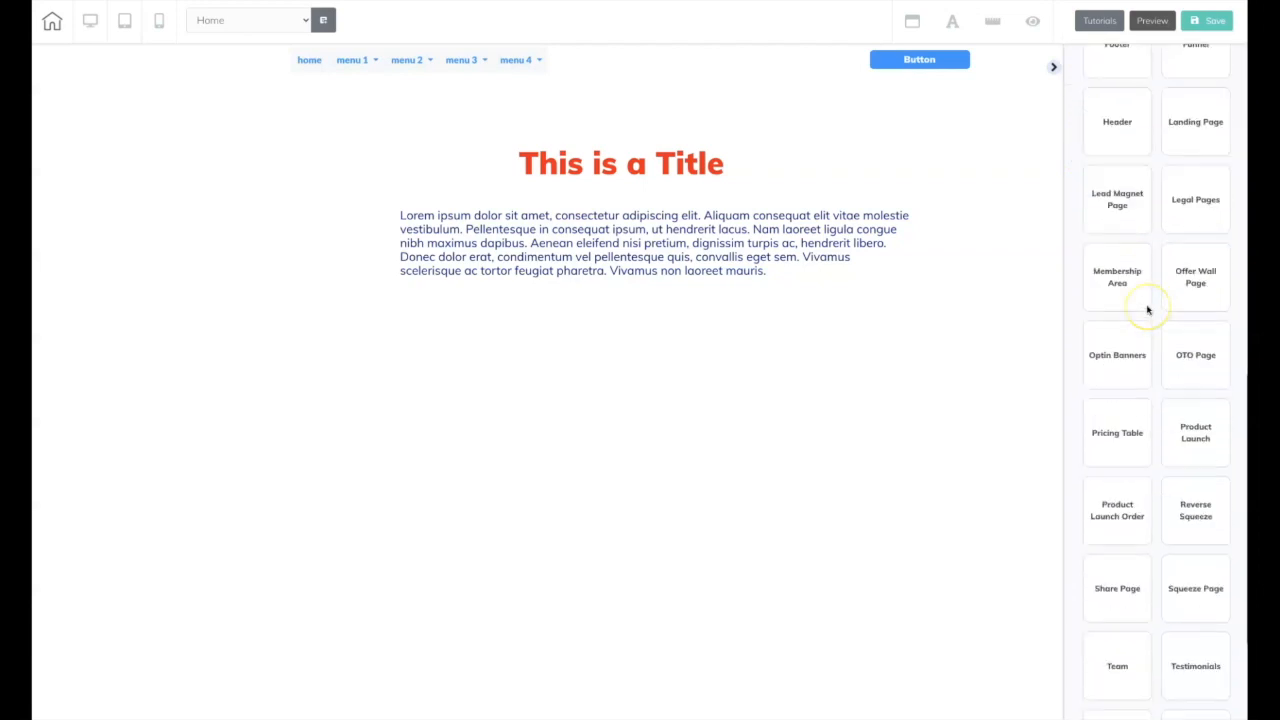
pyautogui.click(1113, 369)
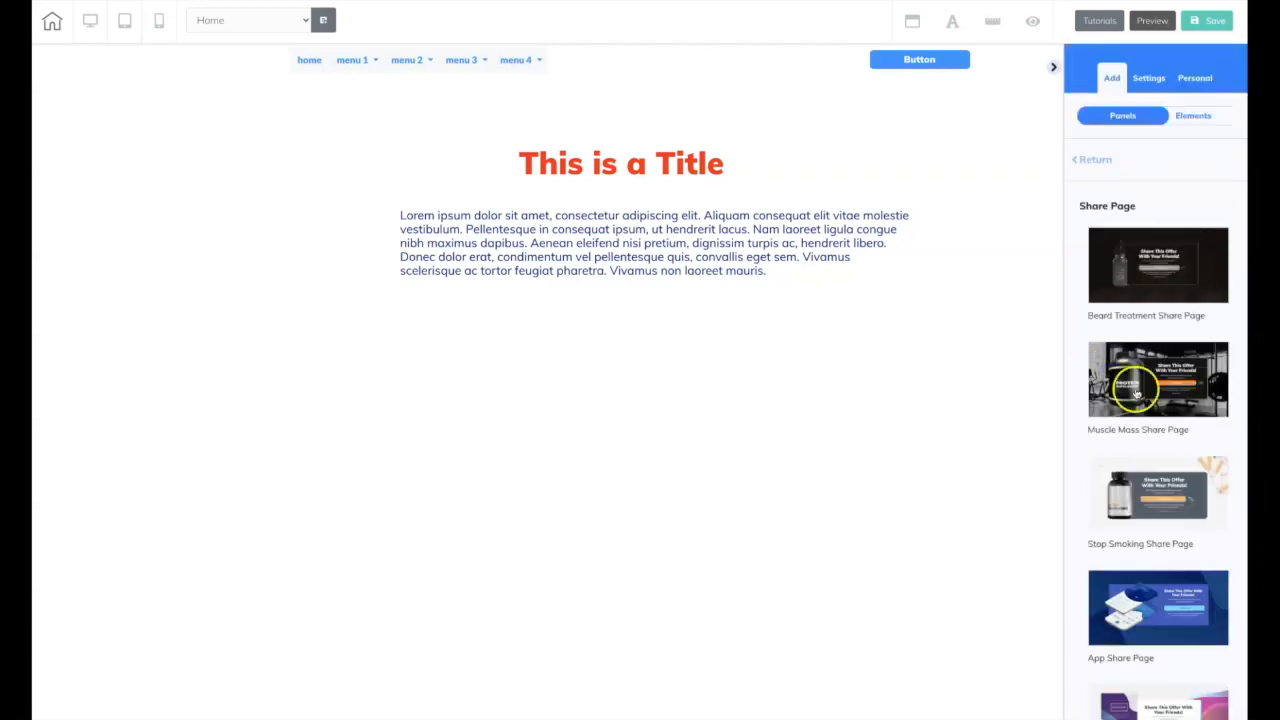
pyautogui.scroll(-3, 1163, 366)
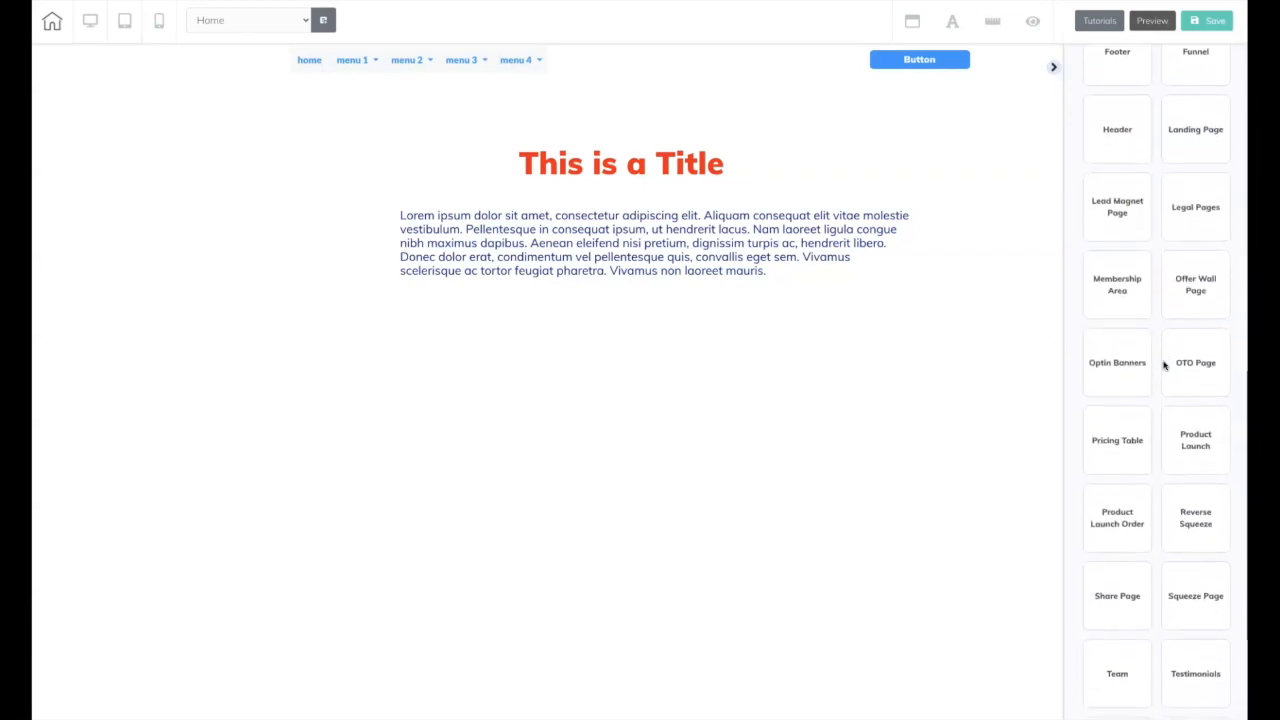
# View the Squeeze Page and Team panel templates.
pyautogui.scroll(-2, 1163, 366)
pyautogui.click(1175, 392)
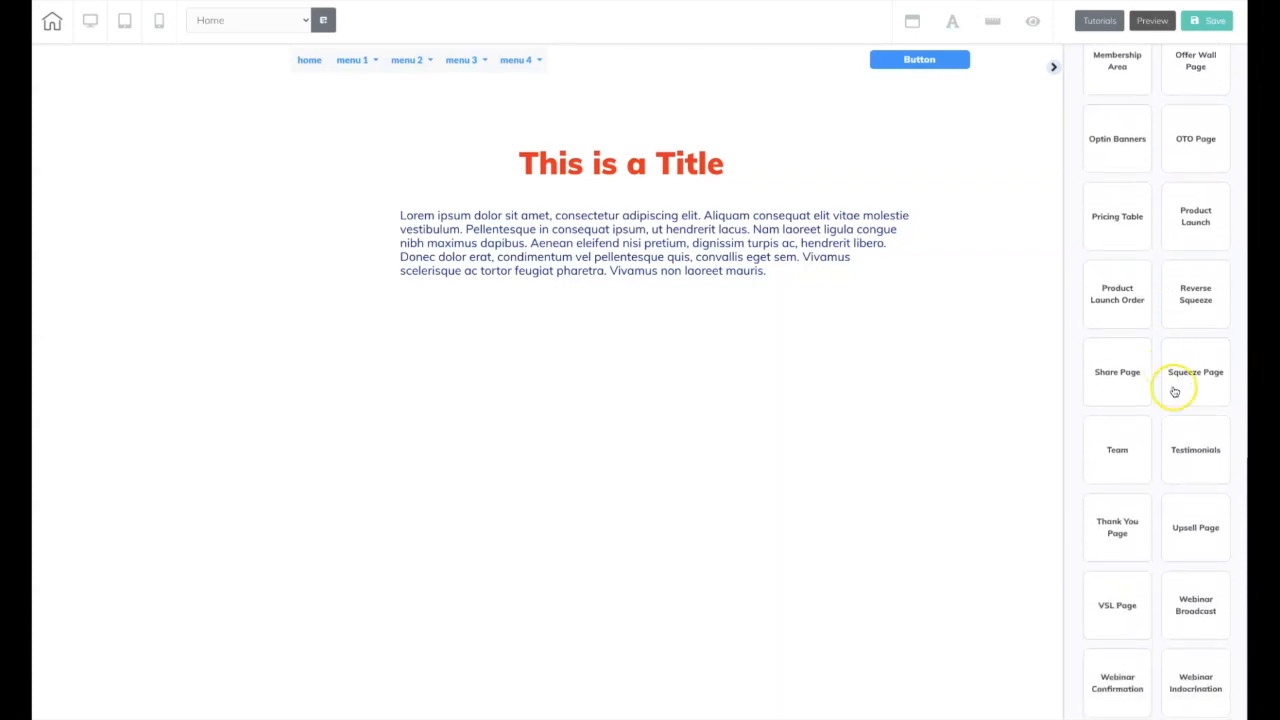
pyautogui.click(1132, 458)
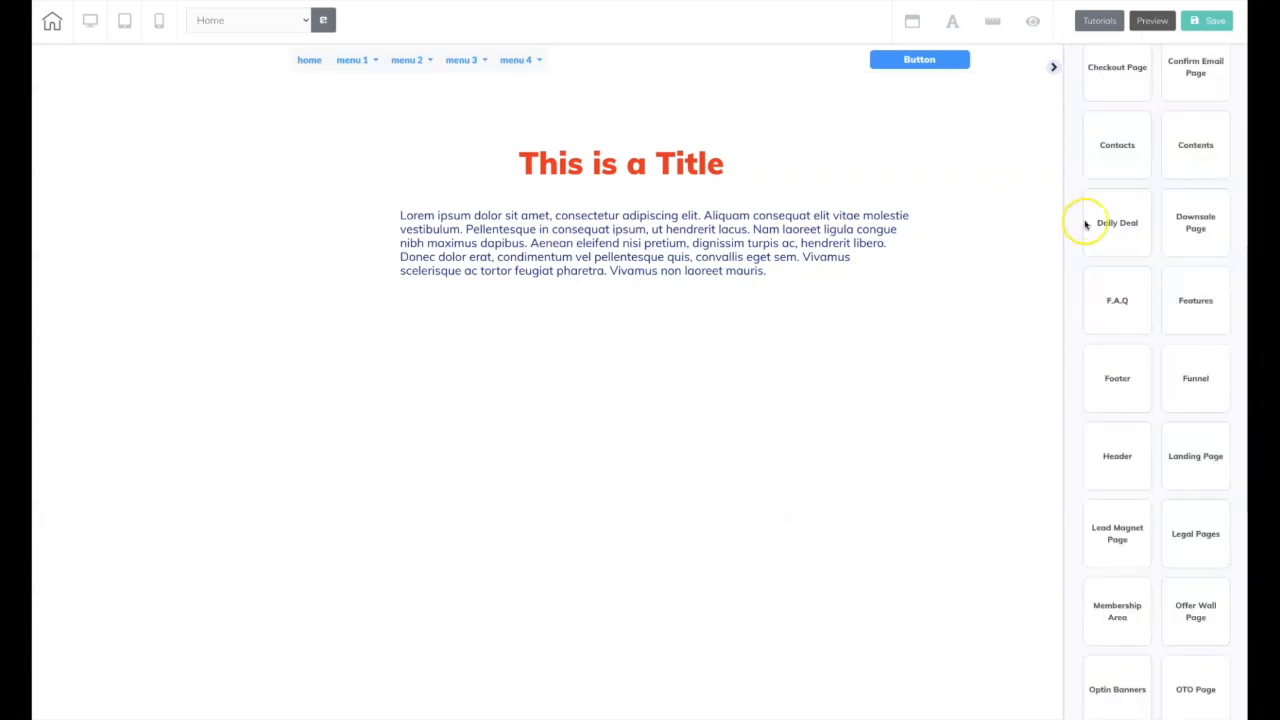
# Browse through the Testimonials panel templates.
pyautogui.scroll(-6, 1143, 246)
pyautogui.click(1215, 408)
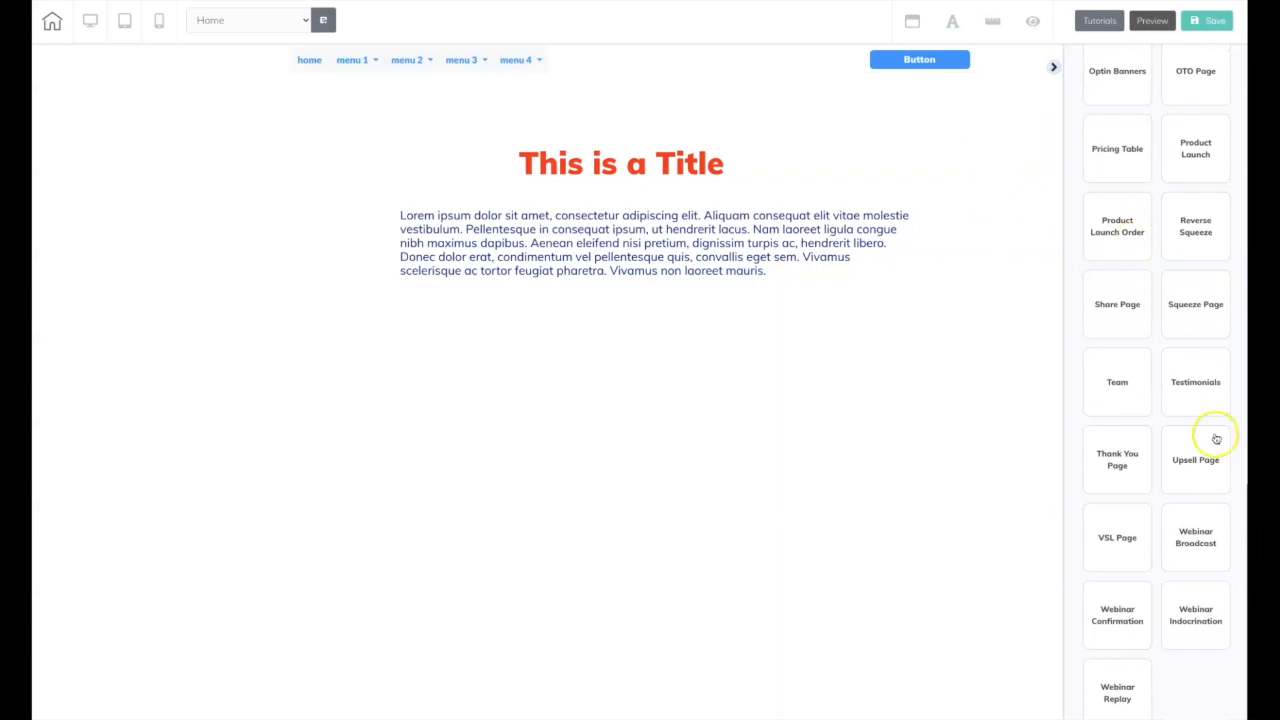
pyautogui.scroll(-10, 1152, 303)
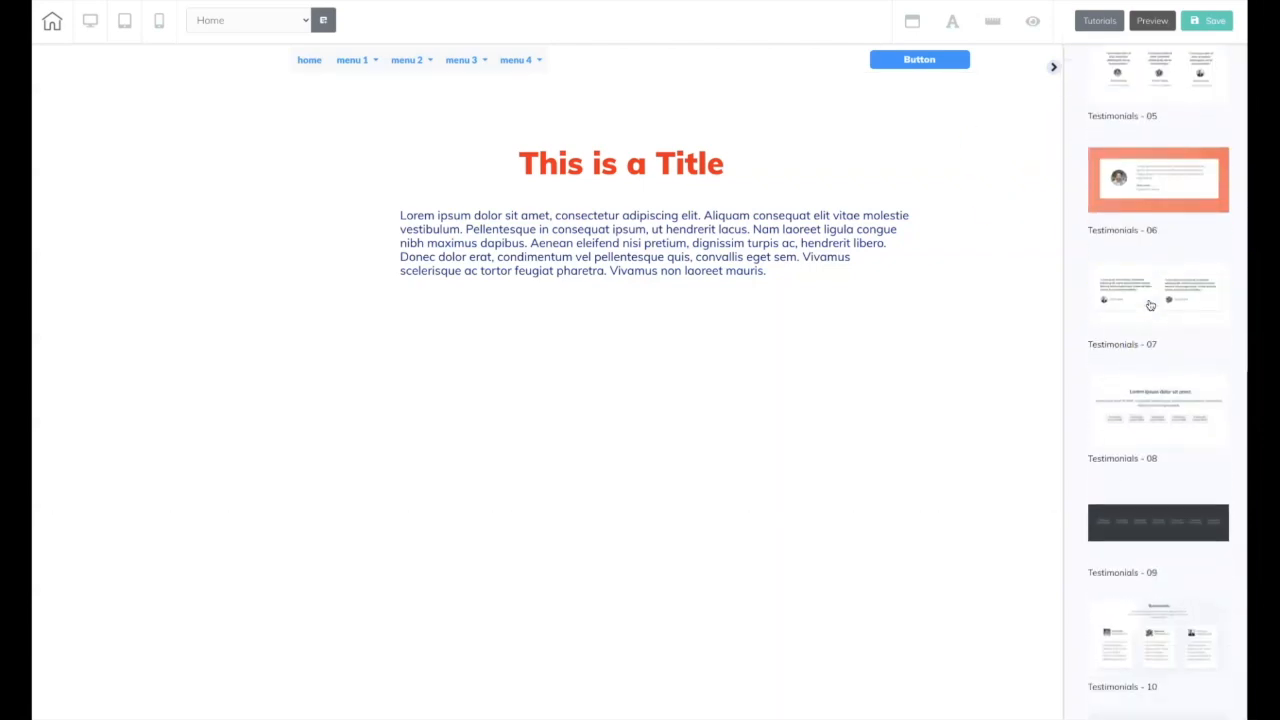
pyautogui.scroll(3, 1145, 140)
# Look through the Thank You Page and Upsell Page panel templates.
pyautogui.click(1126, 498)
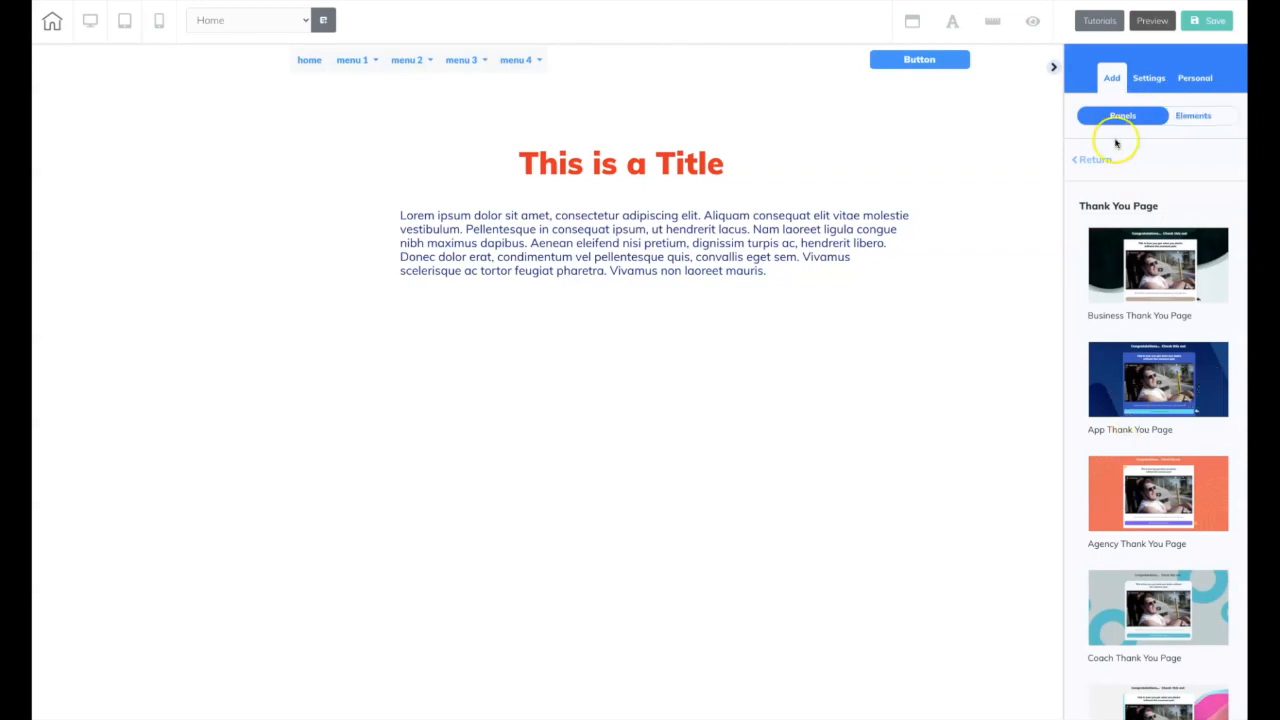
pyautogui.click(1124, 140)
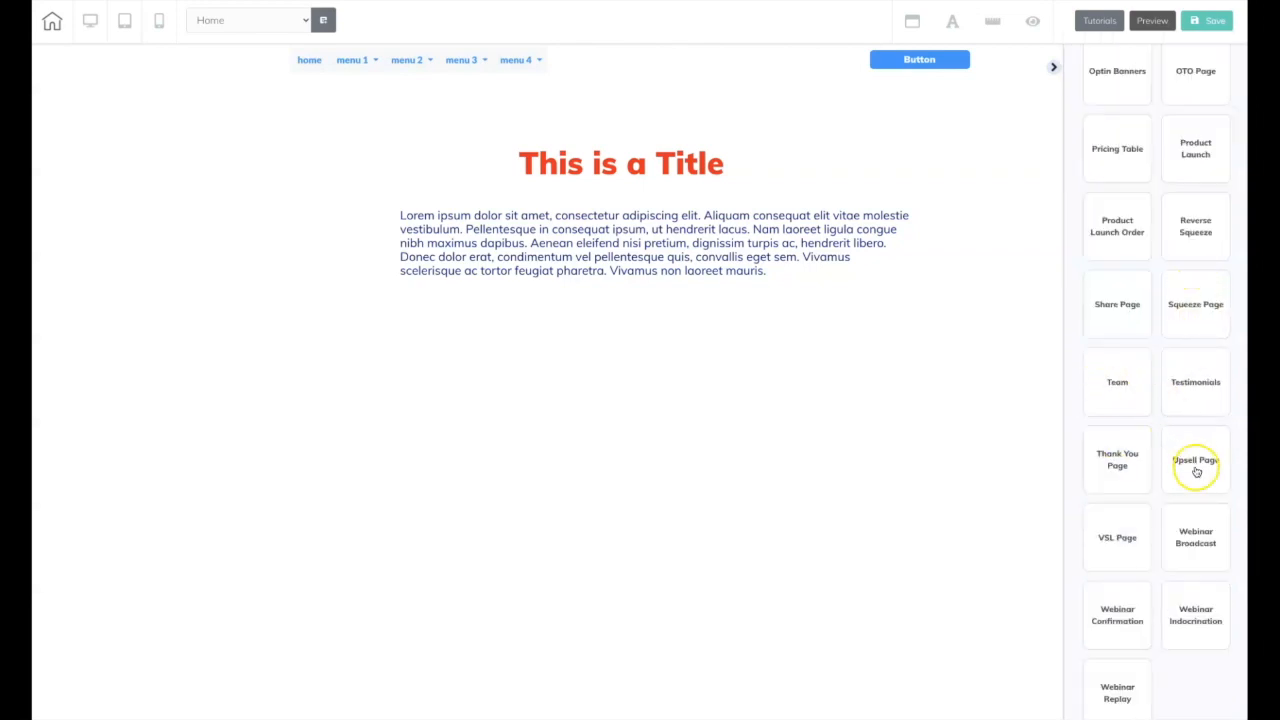
pyautogui.scroll(-4, 1101, 638)
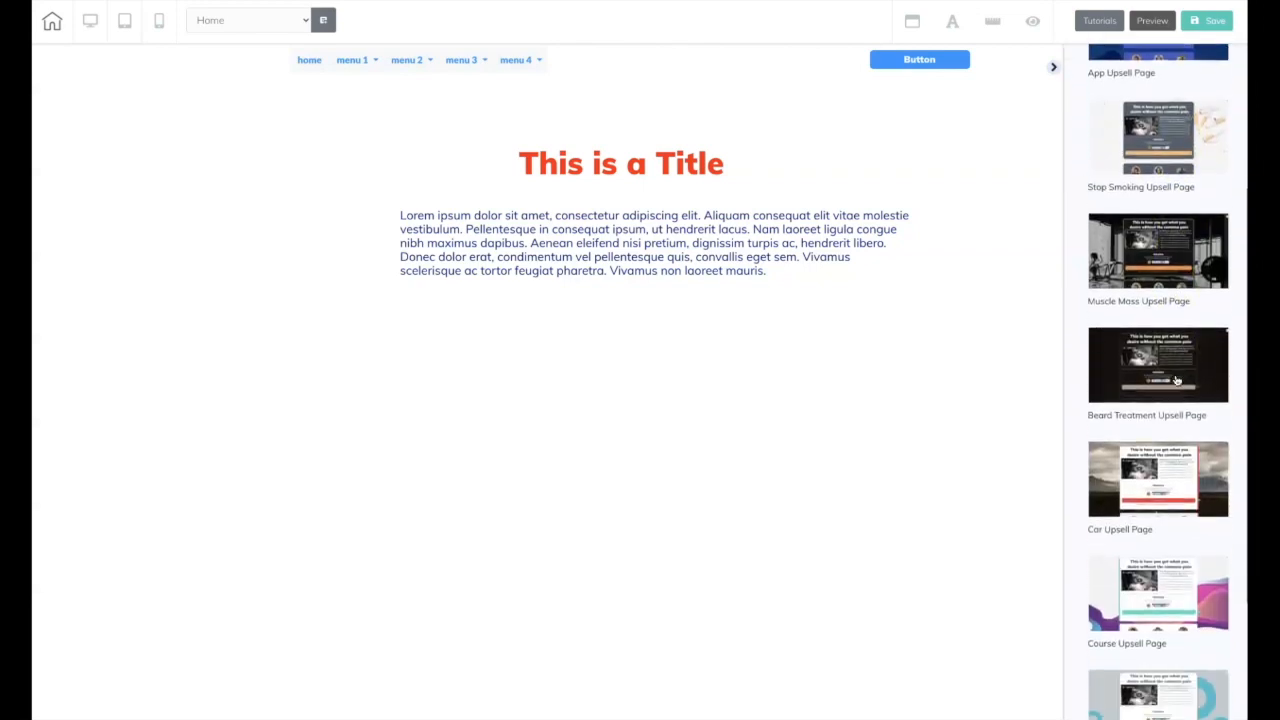
# View the VSL Page panel templates and return to the panel categories.
pyautogui.click(1122, 549)
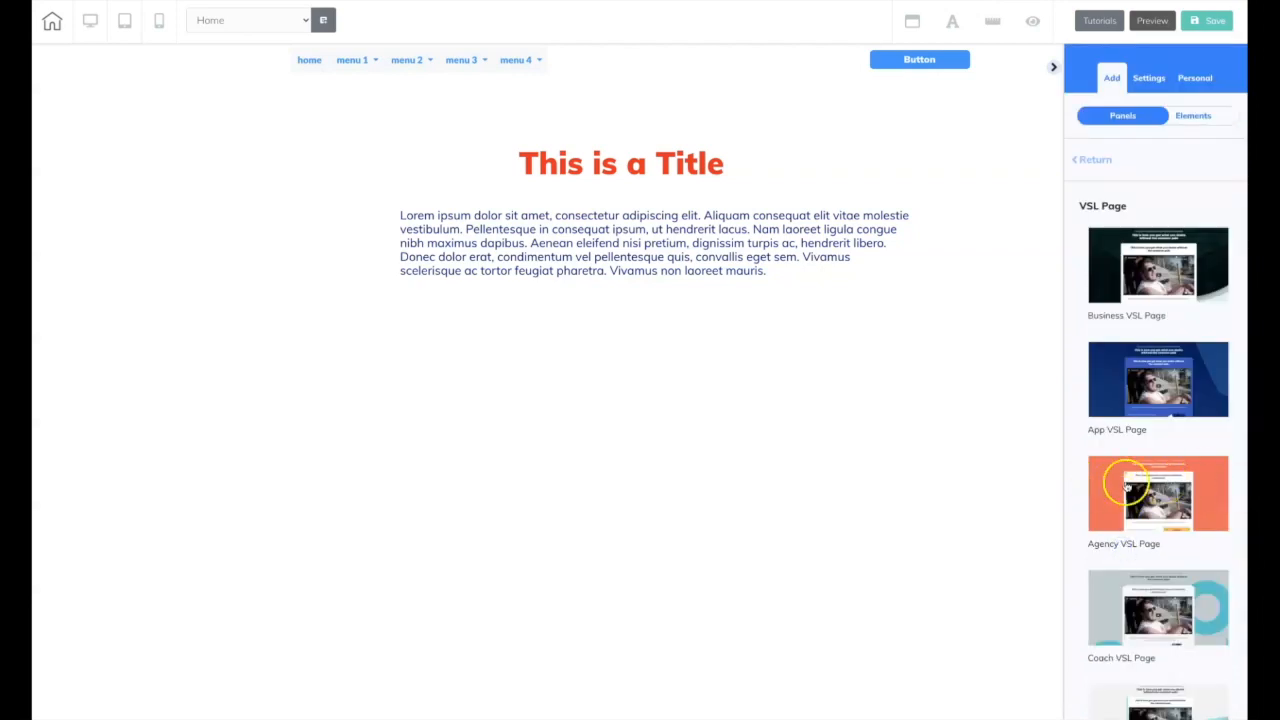
pyautogui.click(1096, 162)
pyautogui.scroll(-10, 1171, 429)
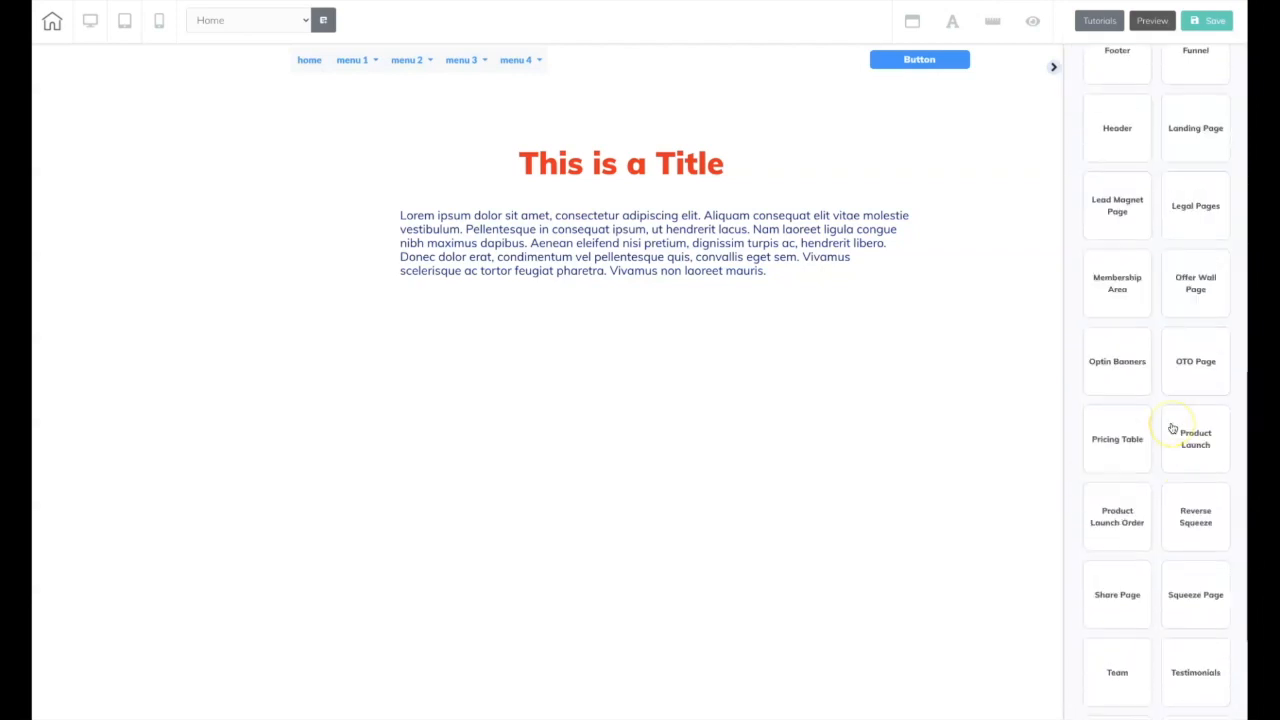
# Try out the Business Webinar Broadcast panel on the page, and delete it after viewing it.
pyautogui.click(1195, 560)
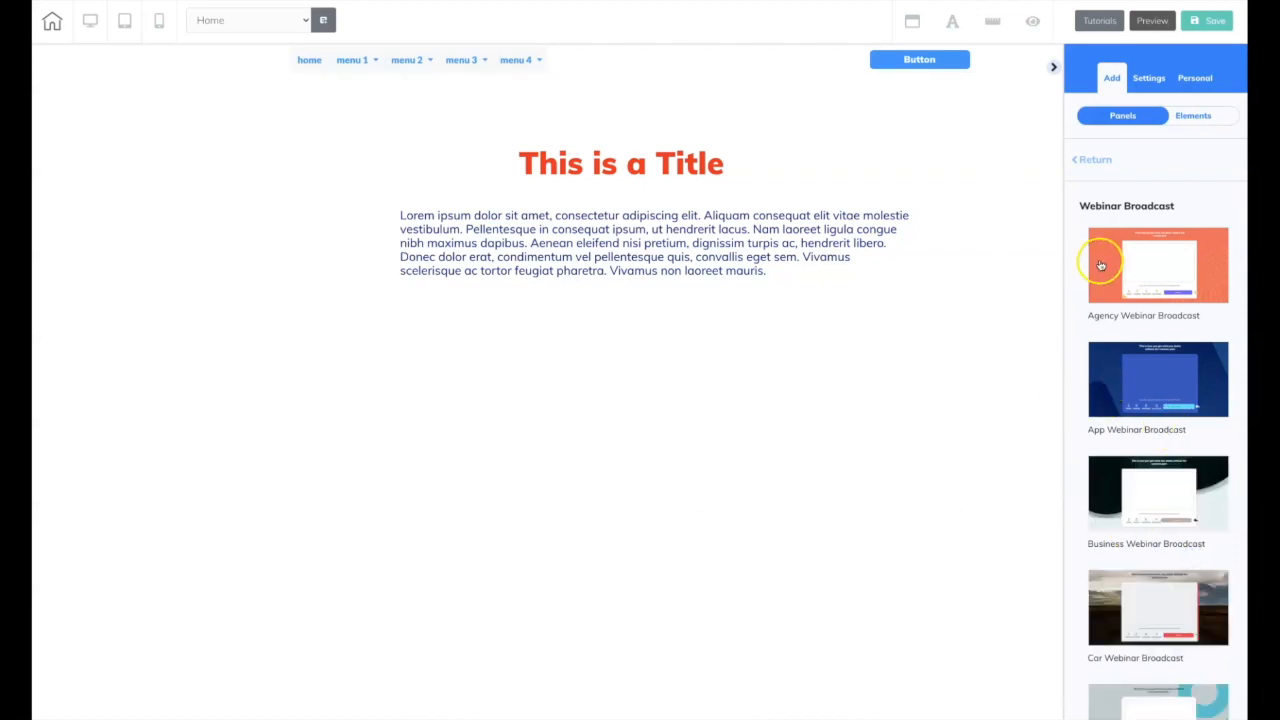
pyautogui.click(1100, 528)
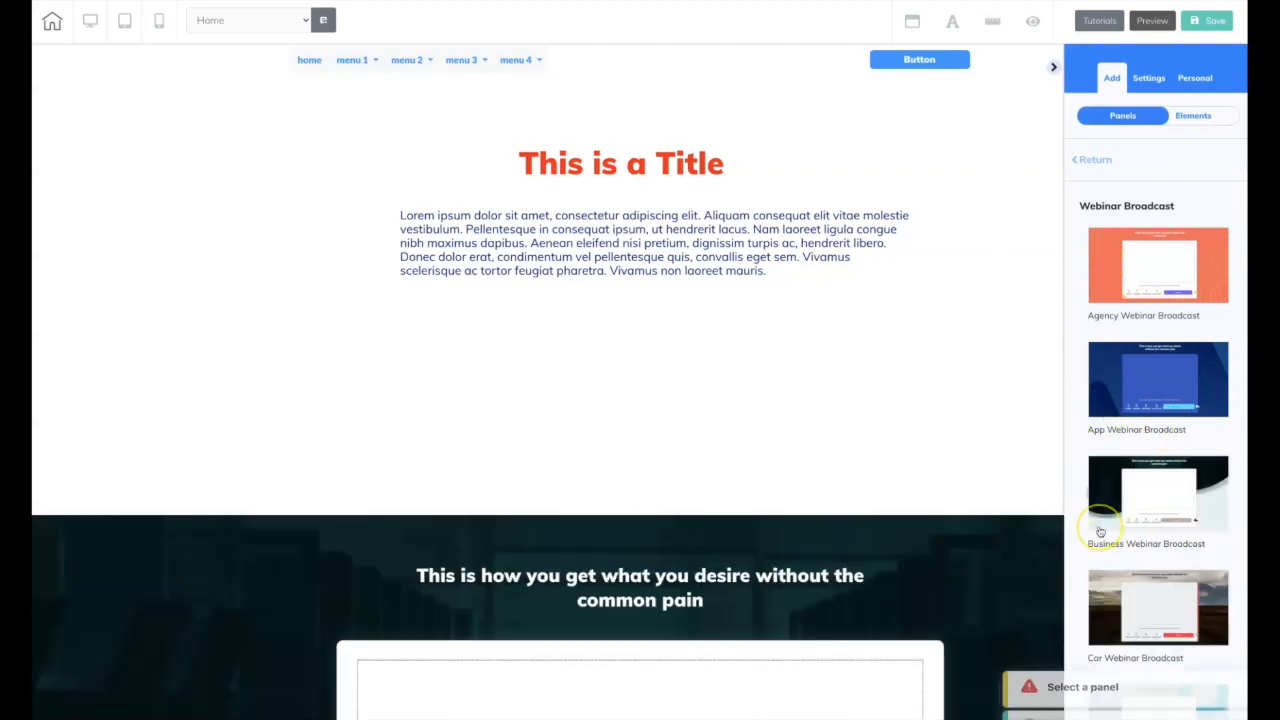
pyautogui.scroll(-4, 991, 523)
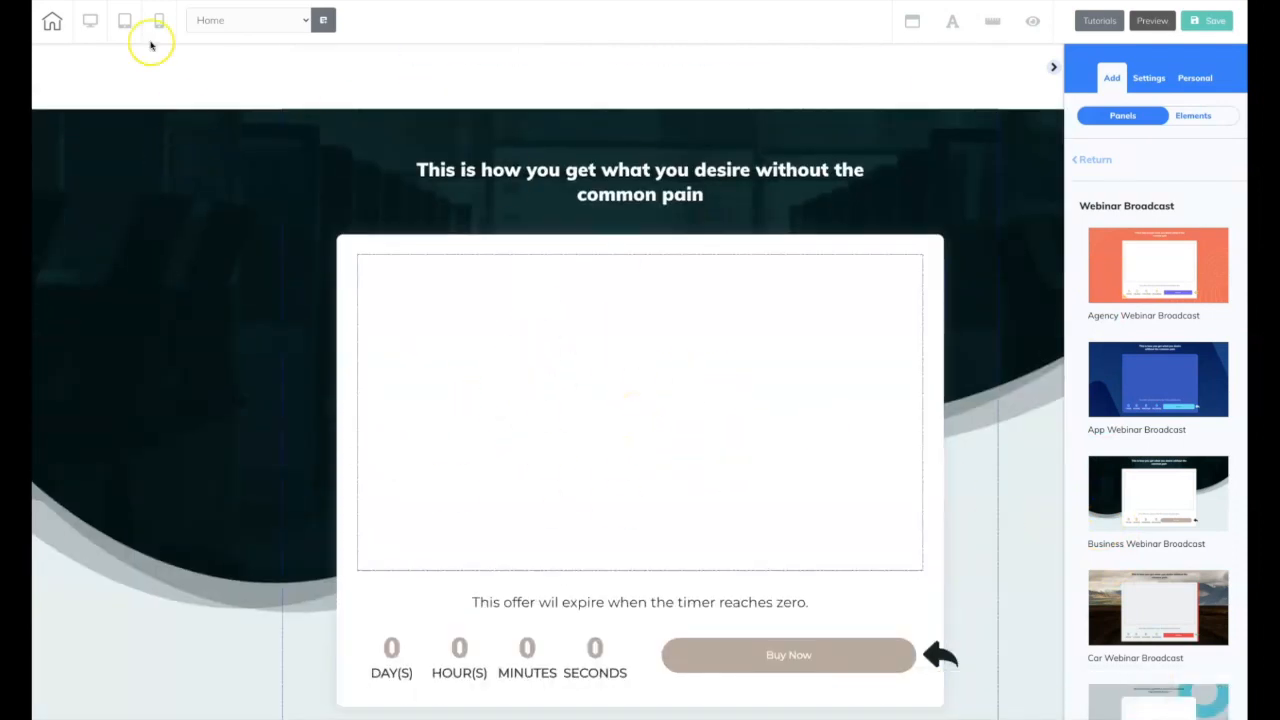
pyautogui.click(183, 114)
pyautogui.click(213, 60)
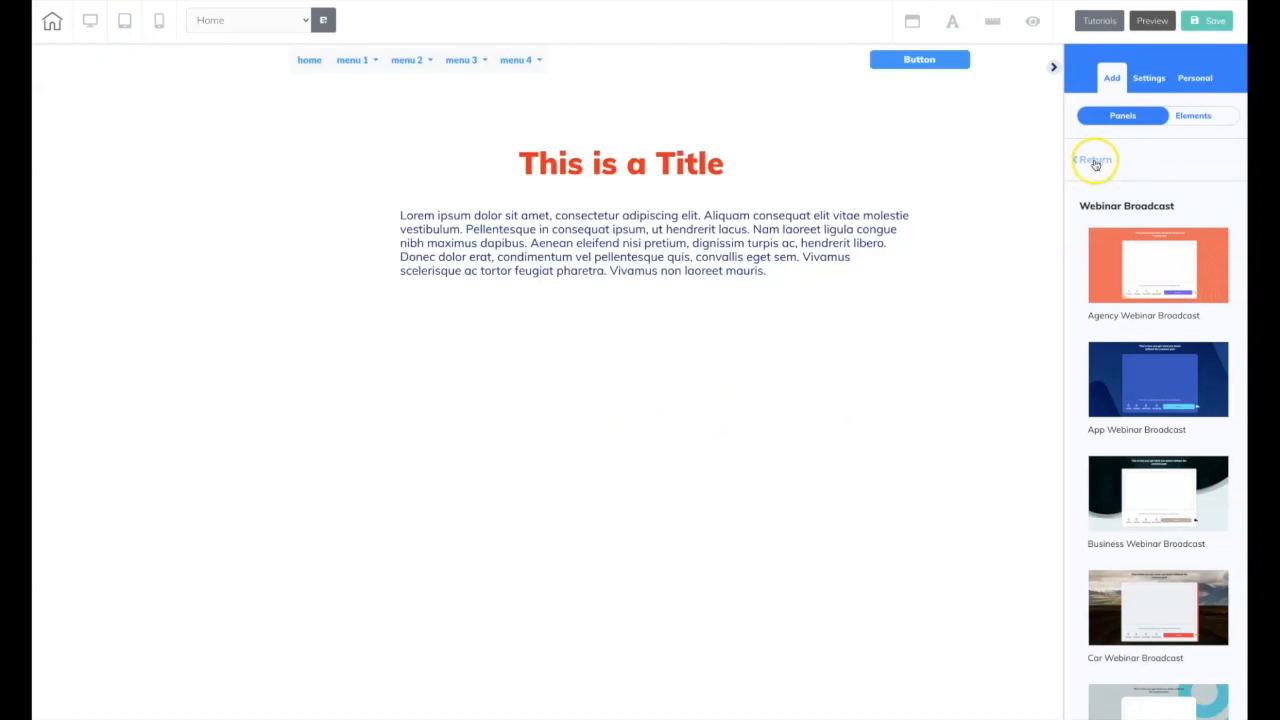
# Return to the panel categories and view the Webinar Confirmation templates.
pyautogui.click(1094, 161)
pyautogui.scroll(-10, 1137, 441)
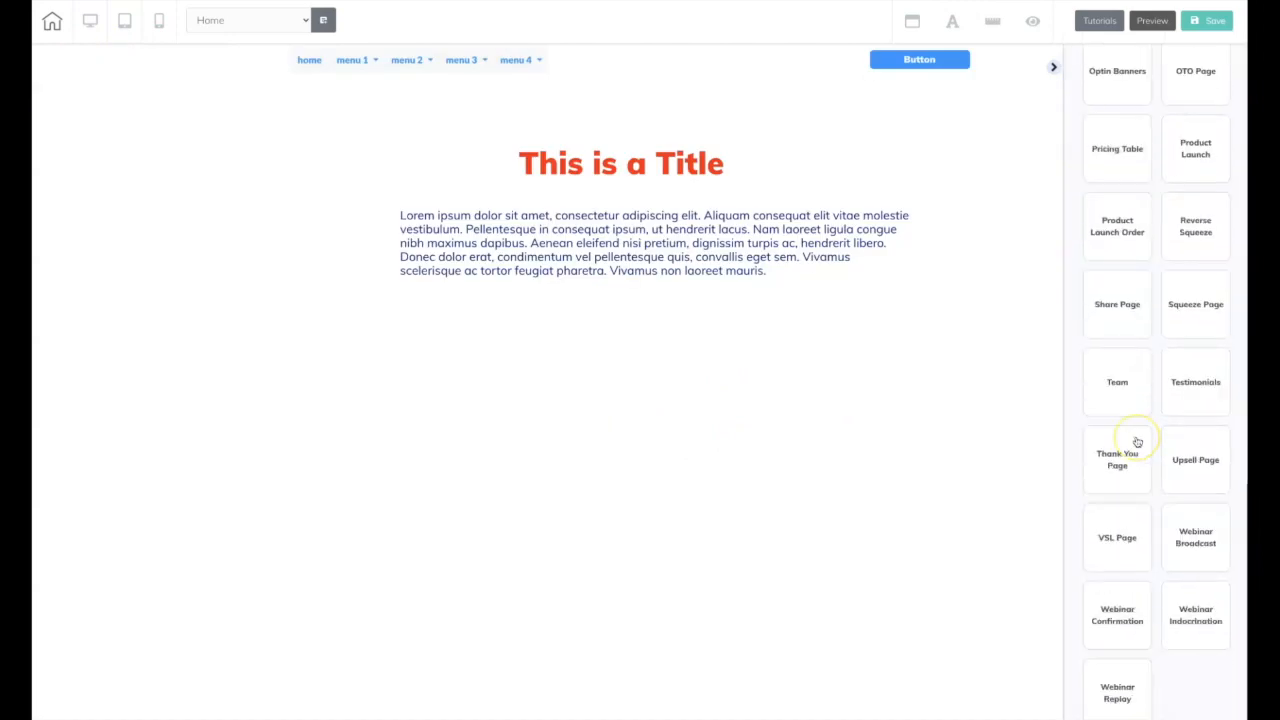
pyautogui.click(1094, 666)
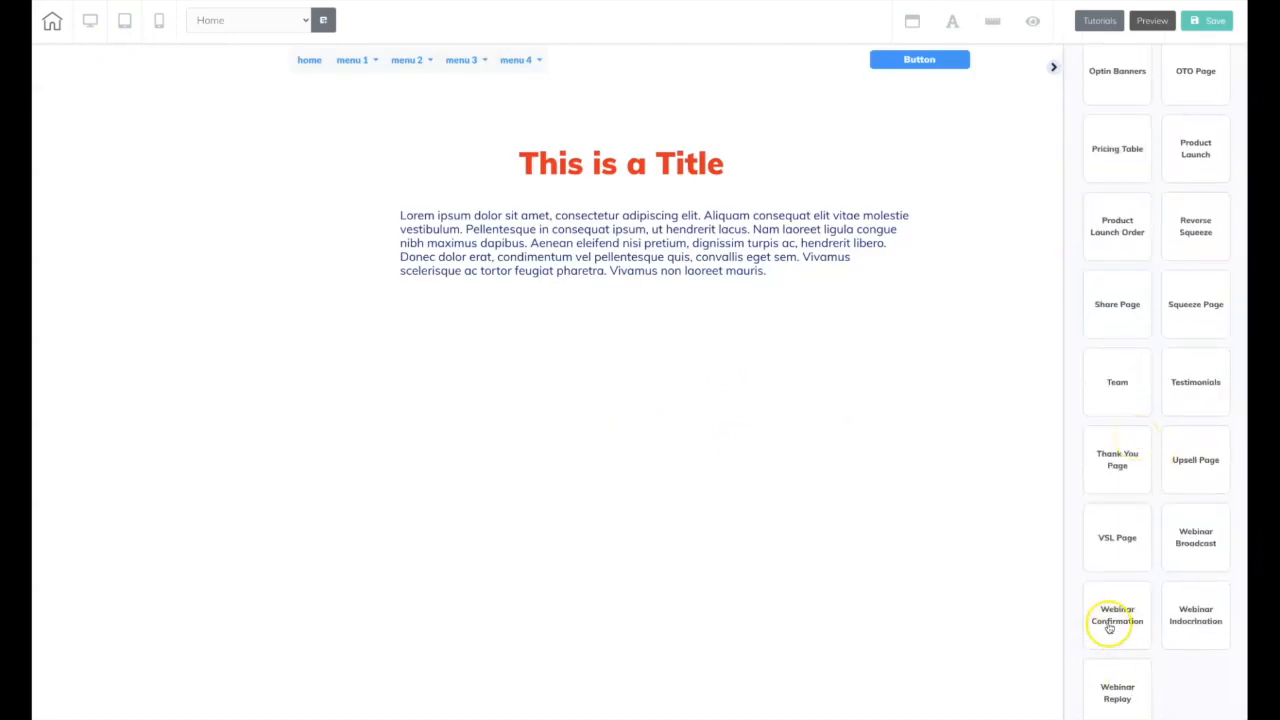
pyautogui.click(1117, 625)
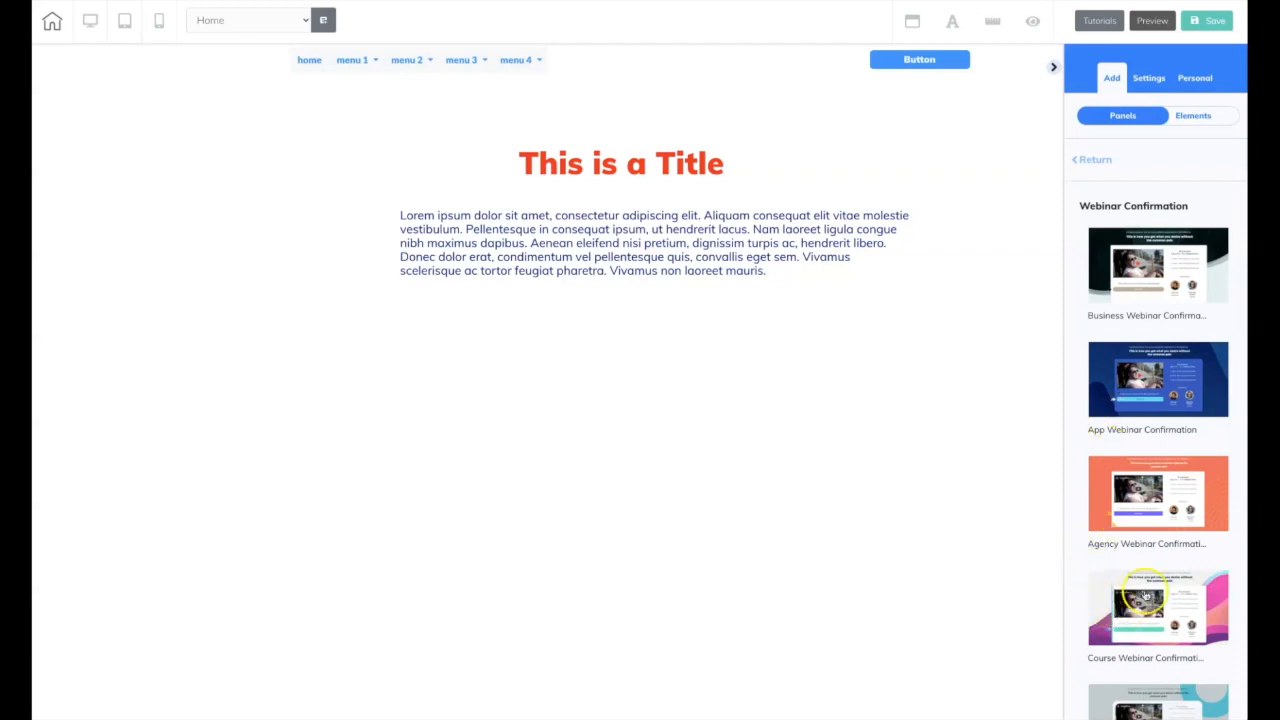
# Return to the panel categories and view the Webinar Indocrination templates.
pyautogui.click(1094, 162)
pyautogui.scroll(-5, 1109, 409)
pyautogui.click(1200, 620)
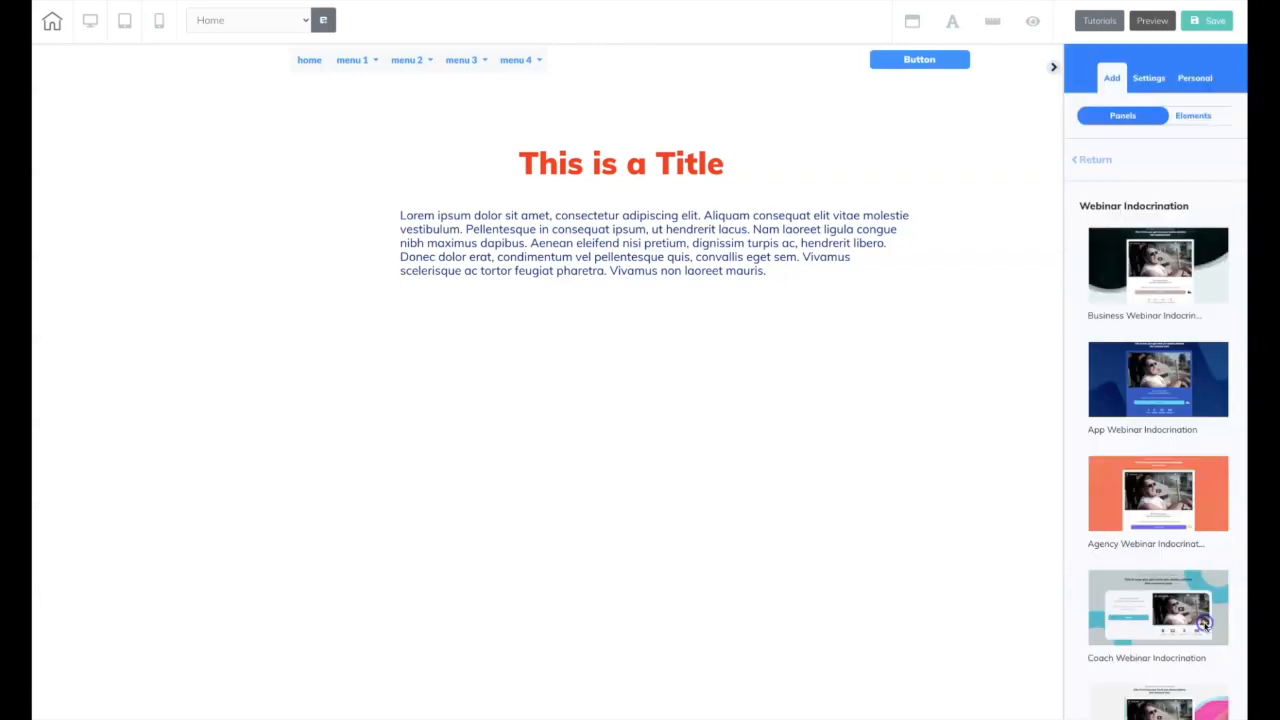
pyautogui.scroll(-5, 1117, 592)
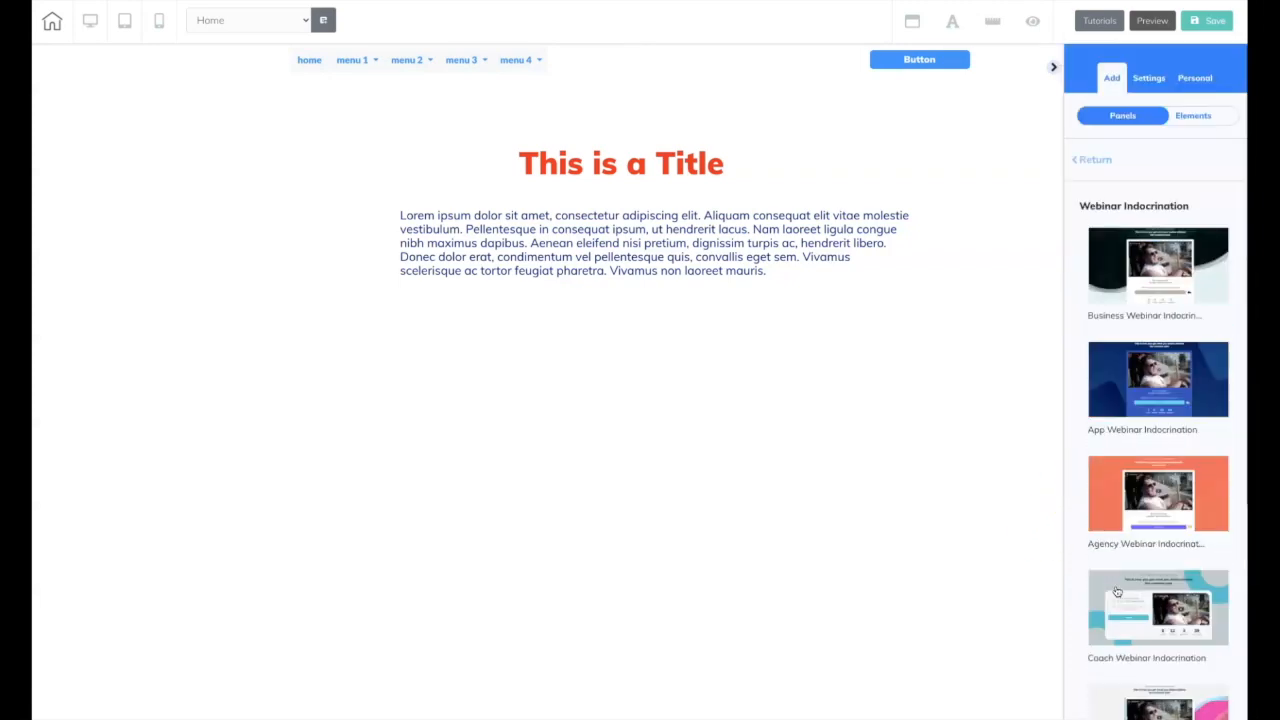
# Look through the Webinar Replay panel templates and return to the panel categories.
pyautogui.click(1094, 161)
pyautogui.scroll(-15, 1131, 418)
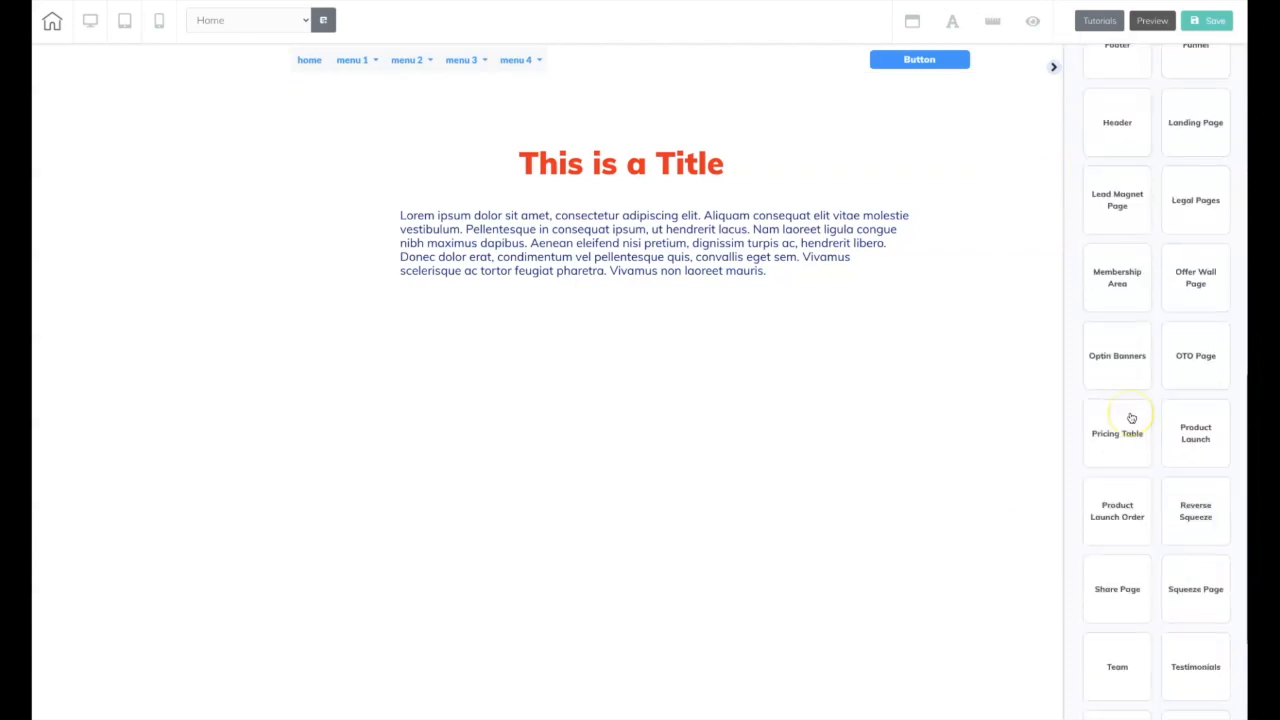
pyautogui.click(1122, 694)
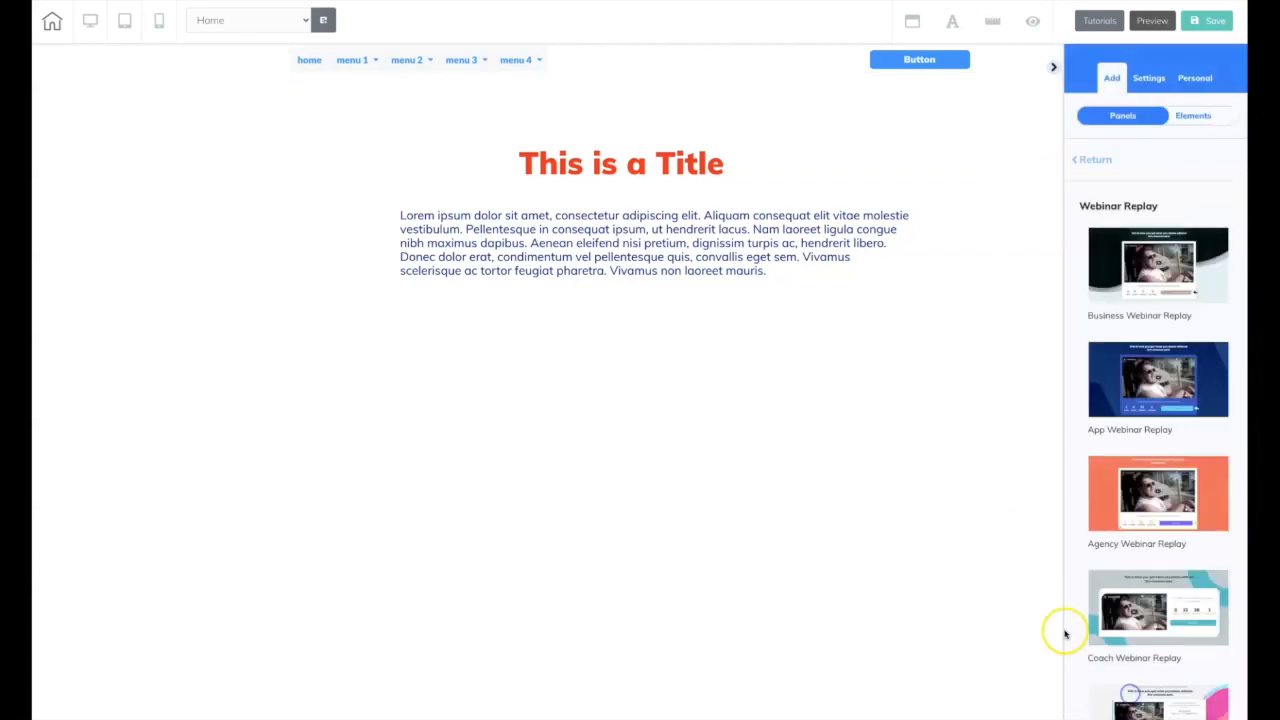
pyautogui.scroll(-4, 1065, 634)
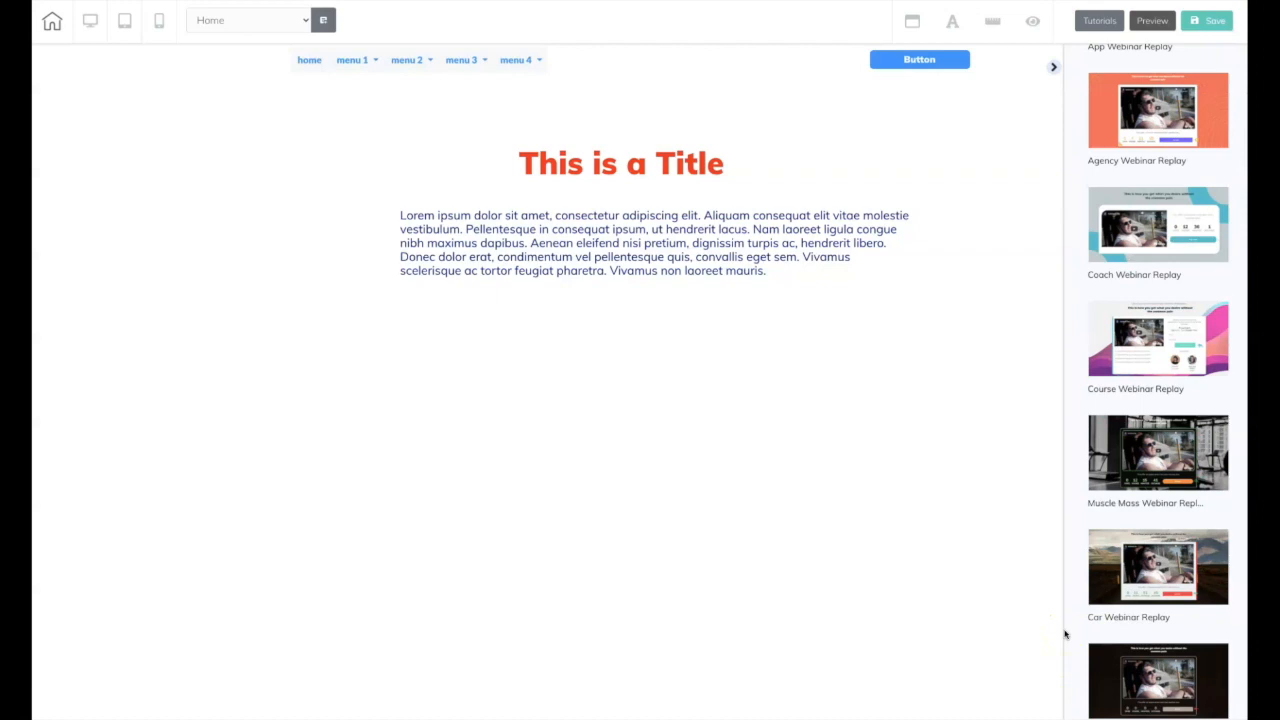
pyautogui.scroll(4, 1150, 400)
pyautogui.click(1164, 116)
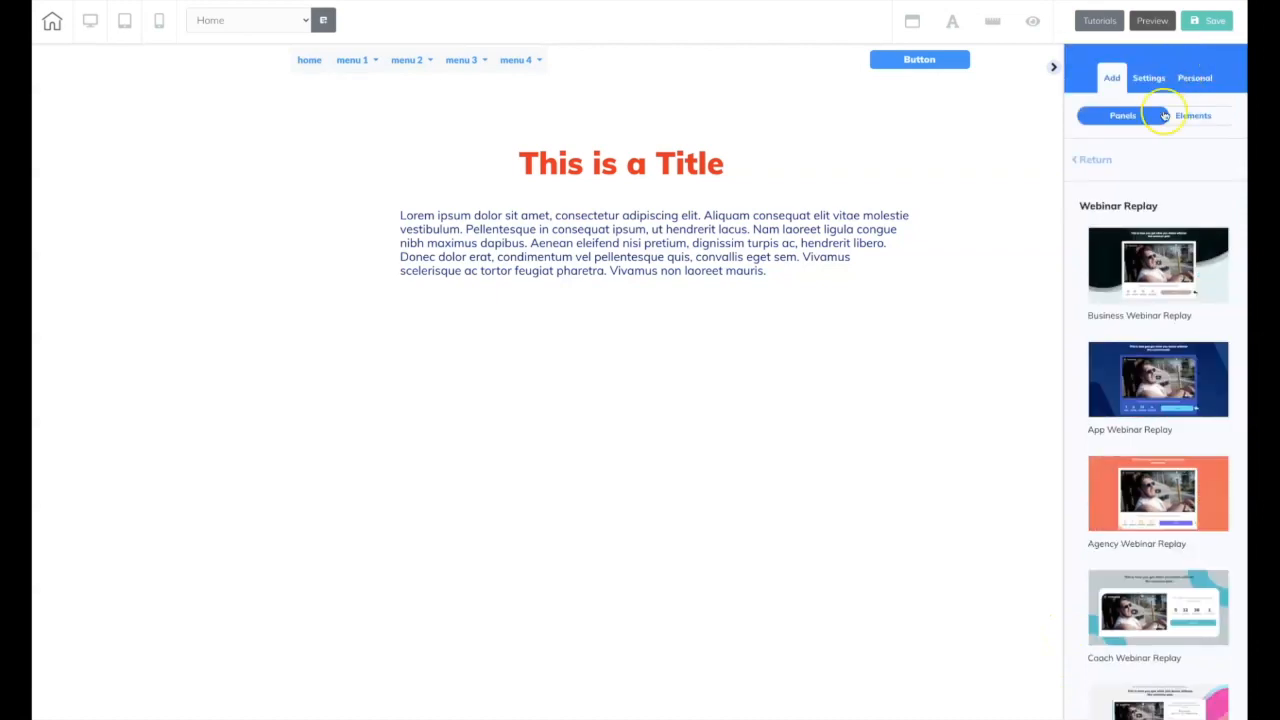
pyautogui.click(1090, 161)
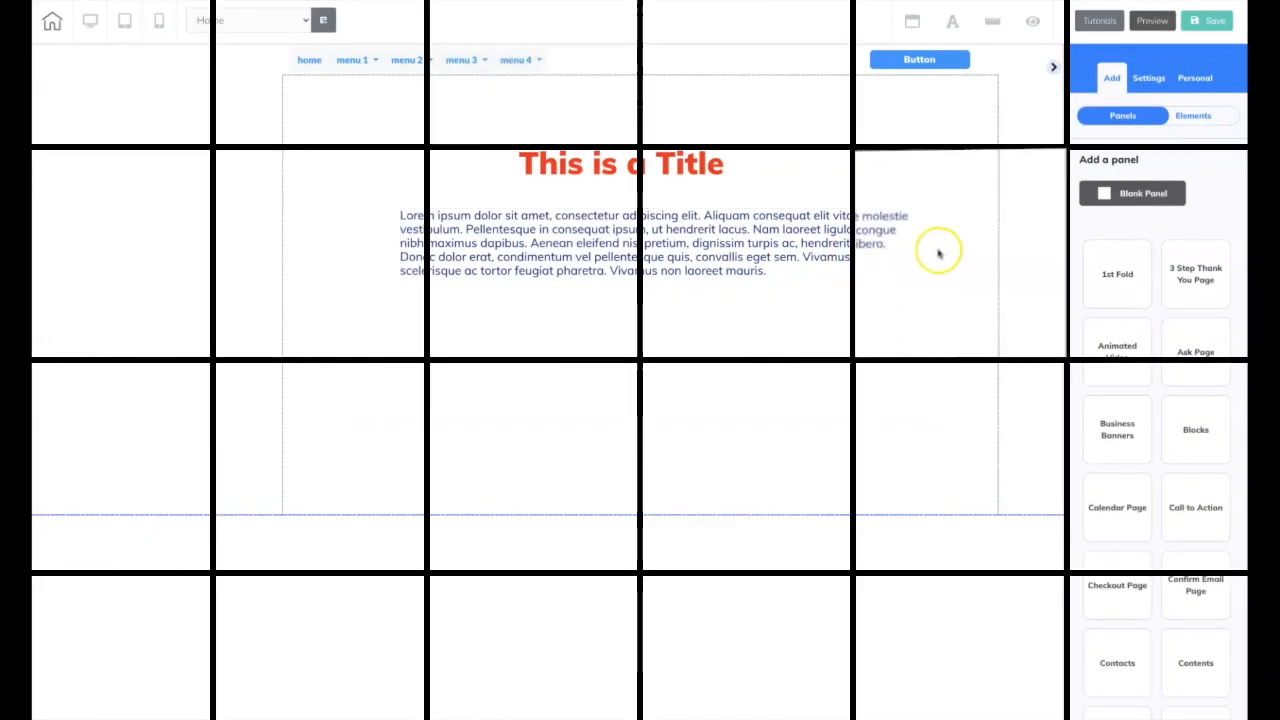
# Switch from panels to elements, and view the Texts and Accordion elements.
pyautogui.click(1207, 120)
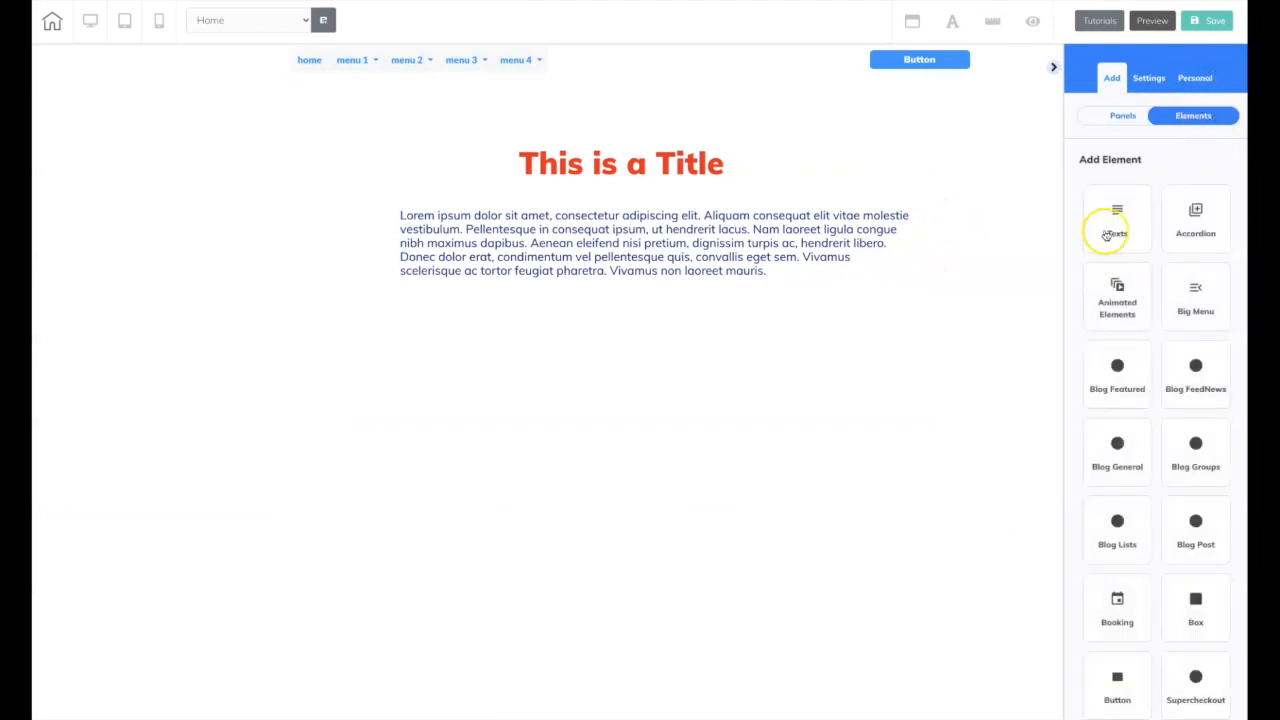
pyautogui.click(1108, 237)
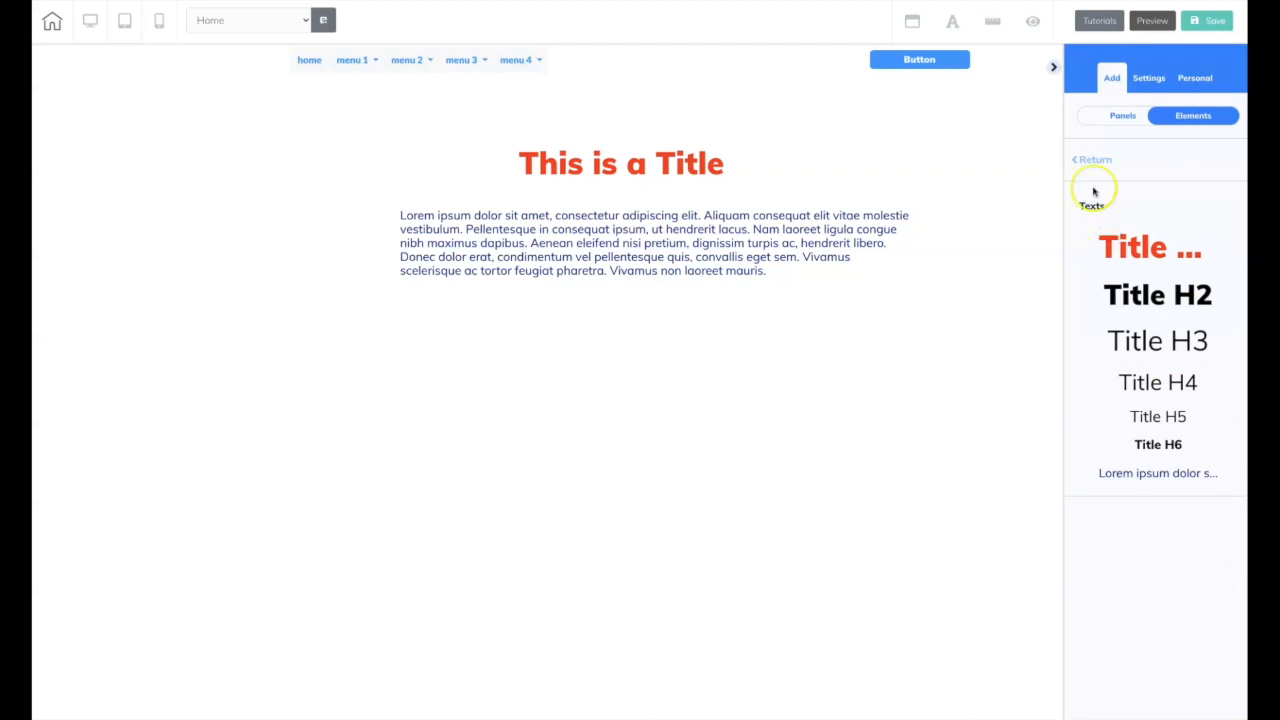
pyautogui.click(1077, 161)
pyautogui.click(1197, 234)
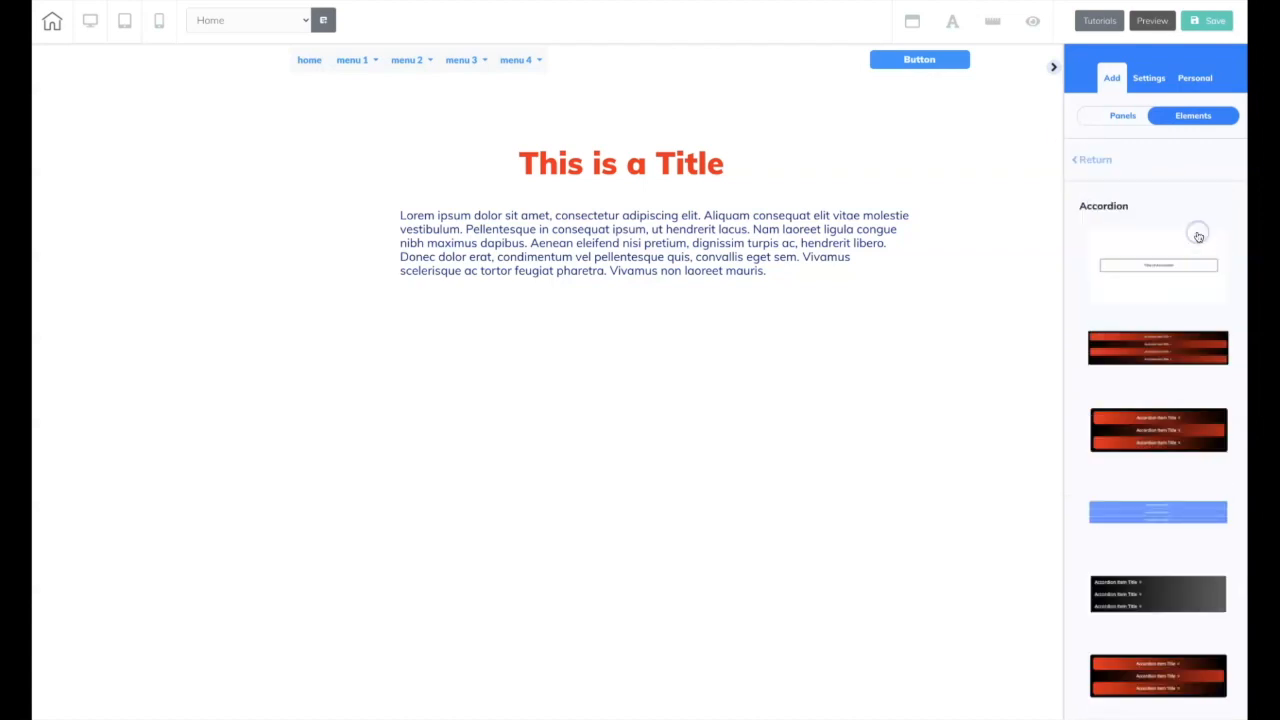
pyautogui.click(1094, 160)
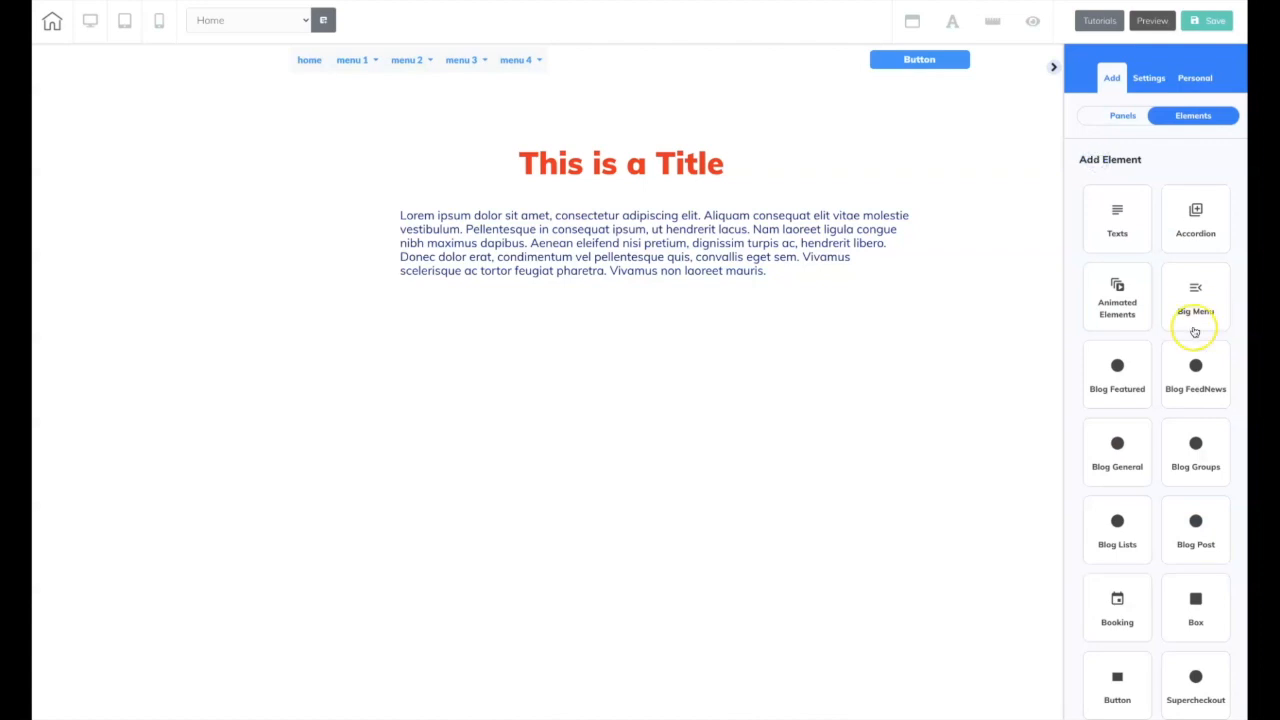
# View the Animated Elements and Big Menu elements, and return to the element categories.
pyautogui.click(1112, 315)
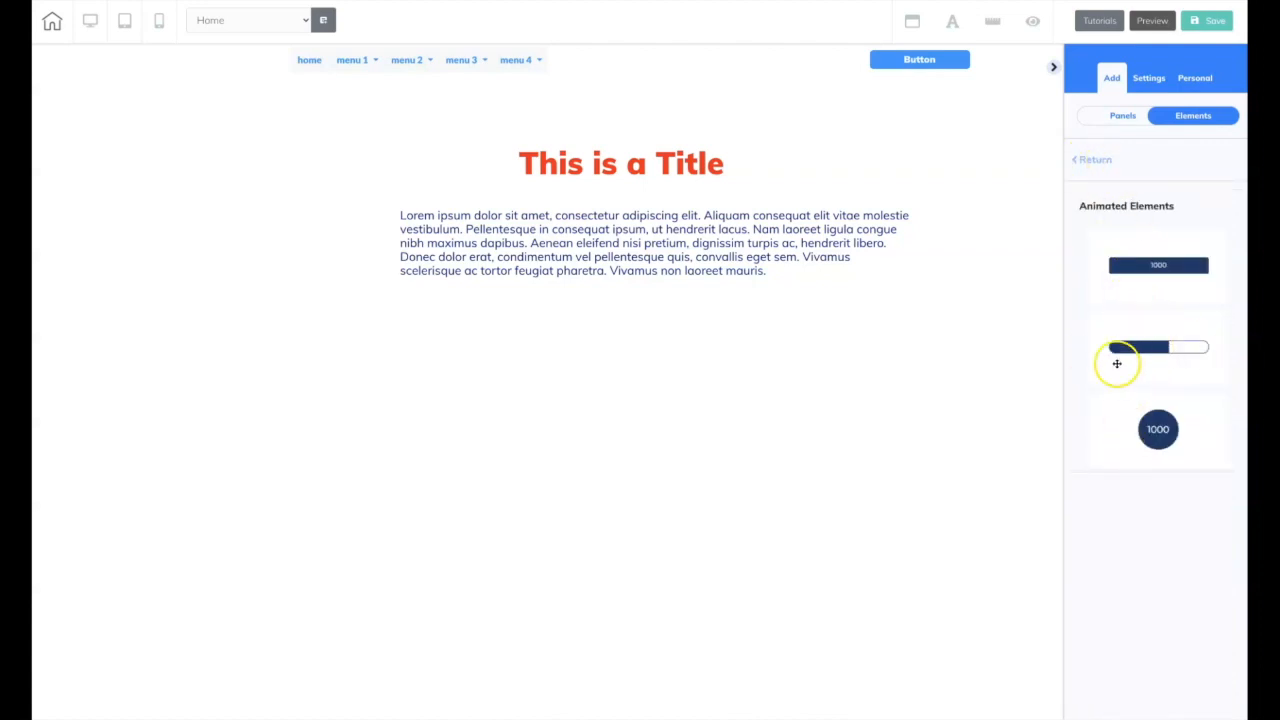
pyautogui.click(1086, 162)
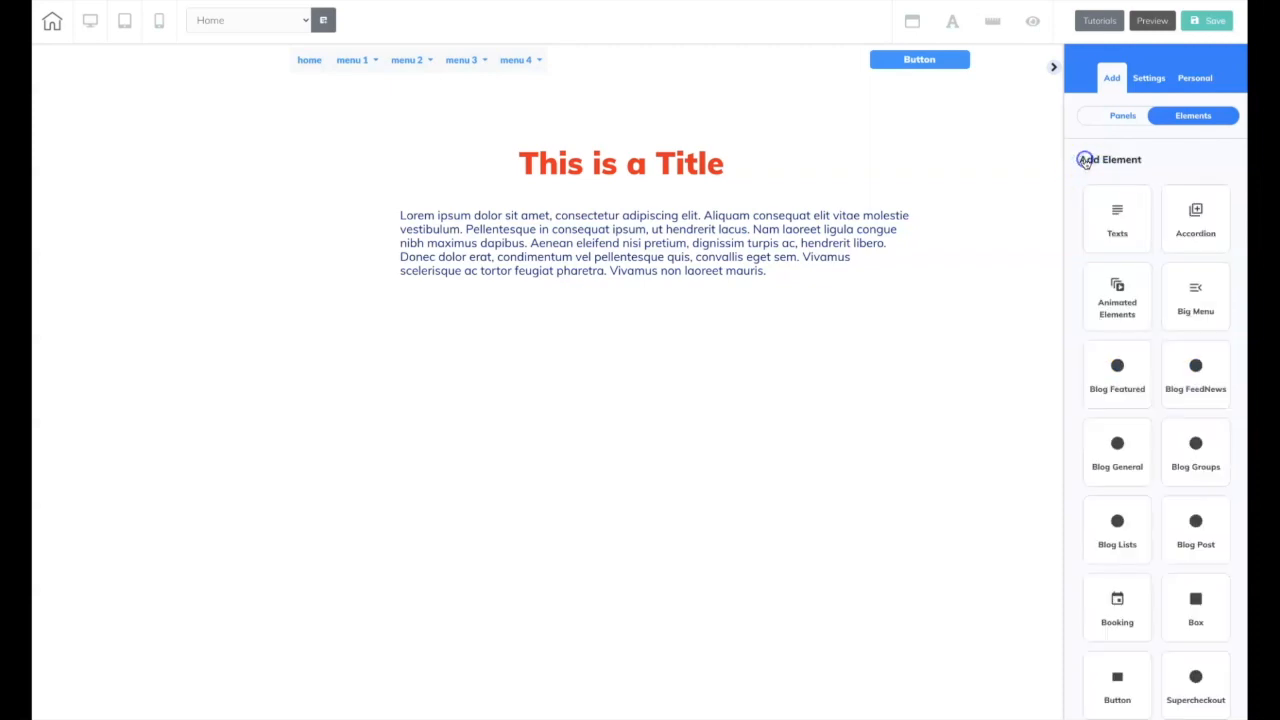
pyautogui.click(1210, 310)
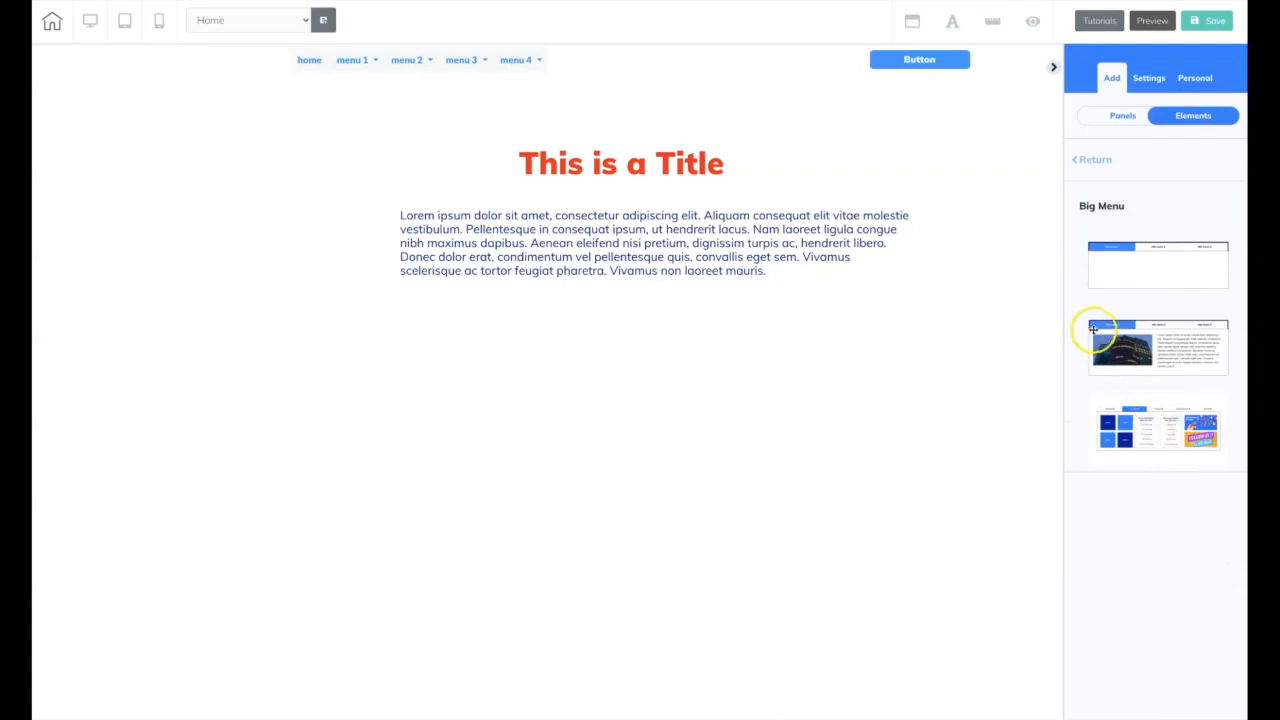
pyautogui.click(1097, 160)
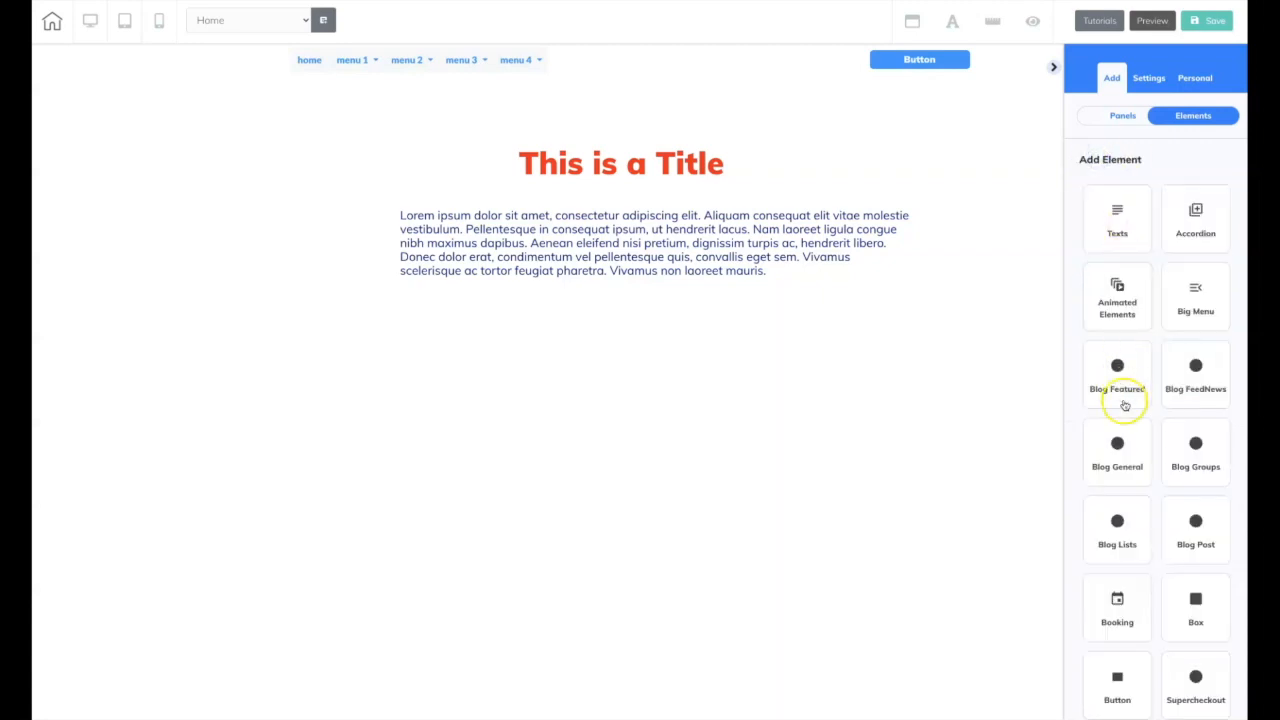
# Look over the blog element categories and view the Booking element.
pyautogui.scroll(-1, 1116, 388)
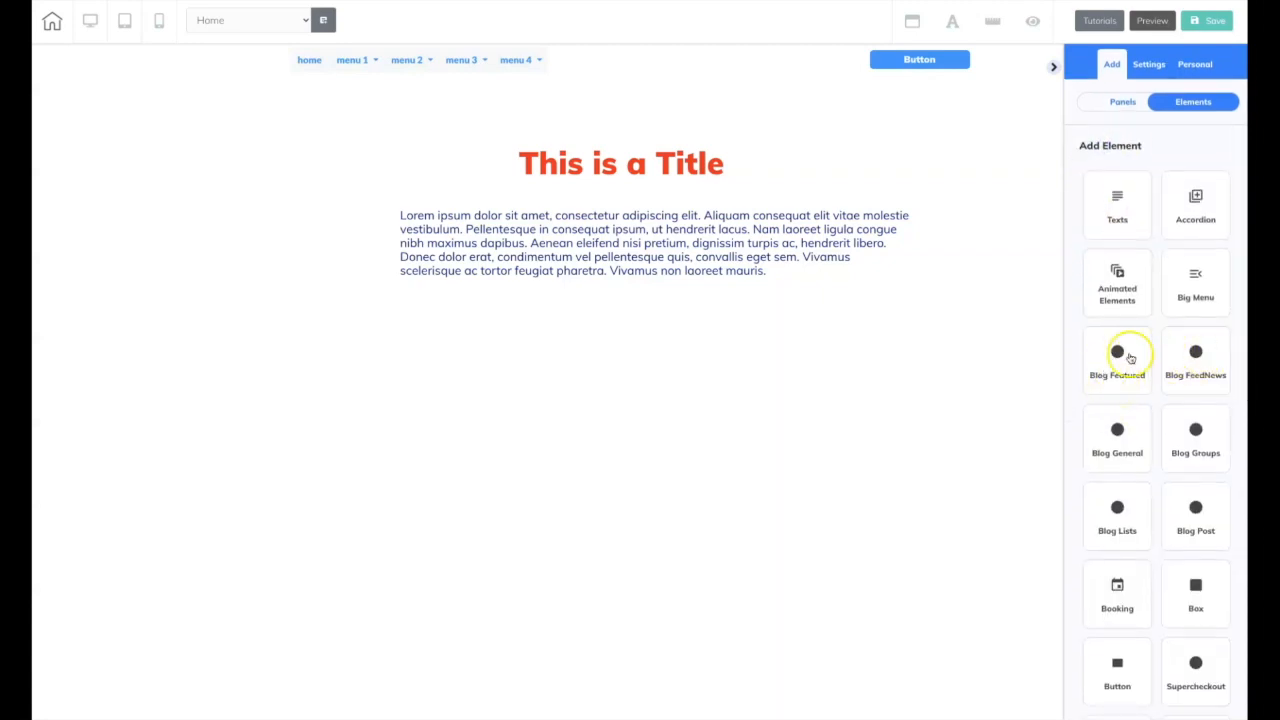
pyautogui.moveTo(1146, 375); pyautogui.dragTo(1120, 390)
pyautogui.scroll(-4, 1120, 457)
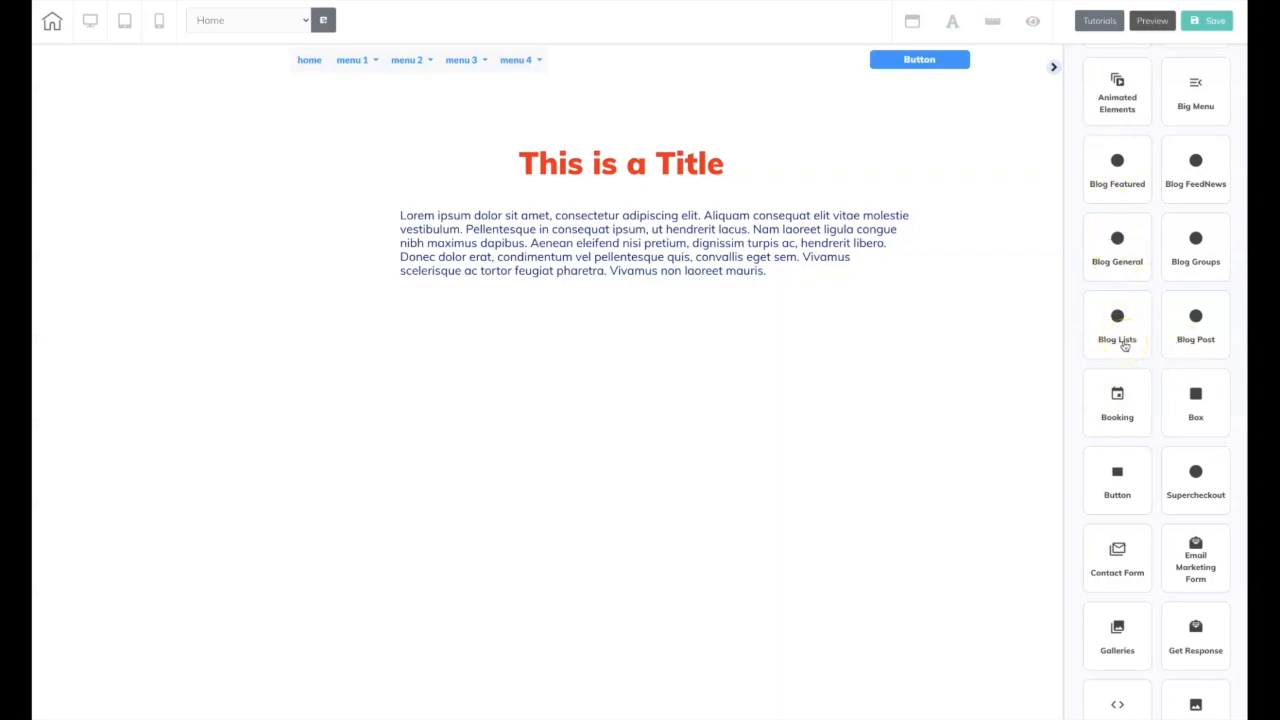
pyautogui.scroll(-1, 1120, 340)
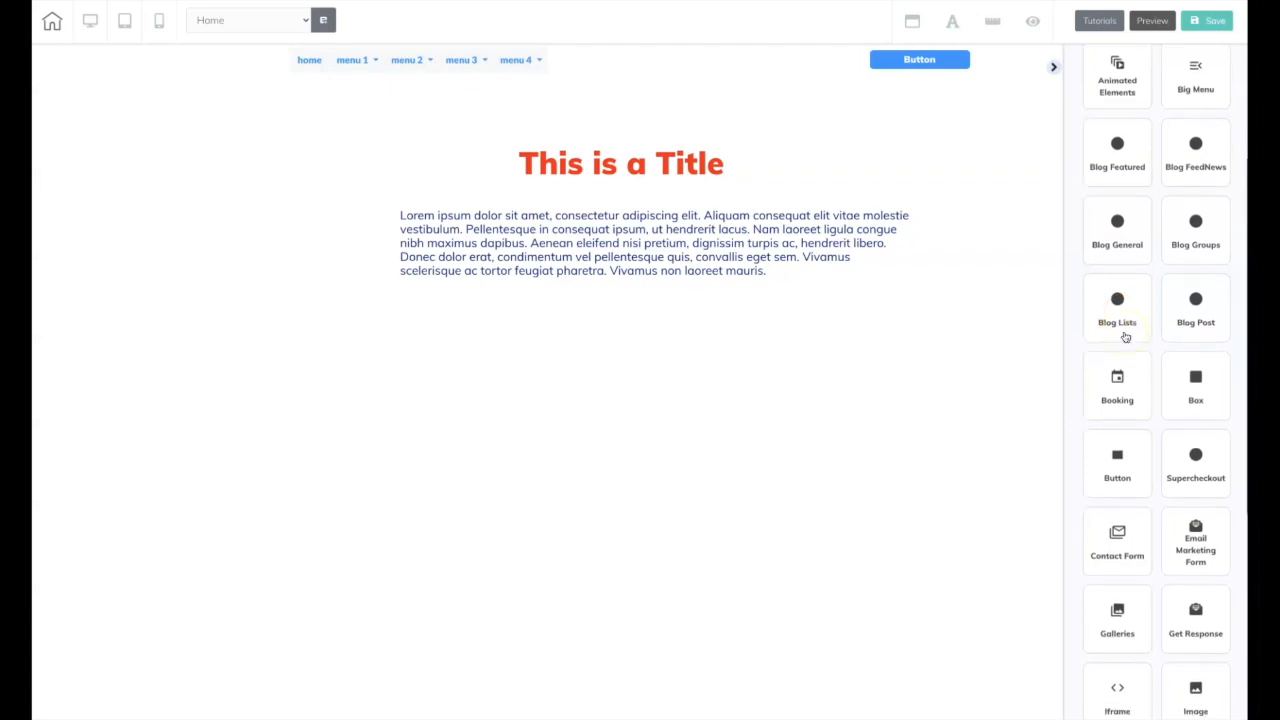
pyautogui.click(1110, 348)
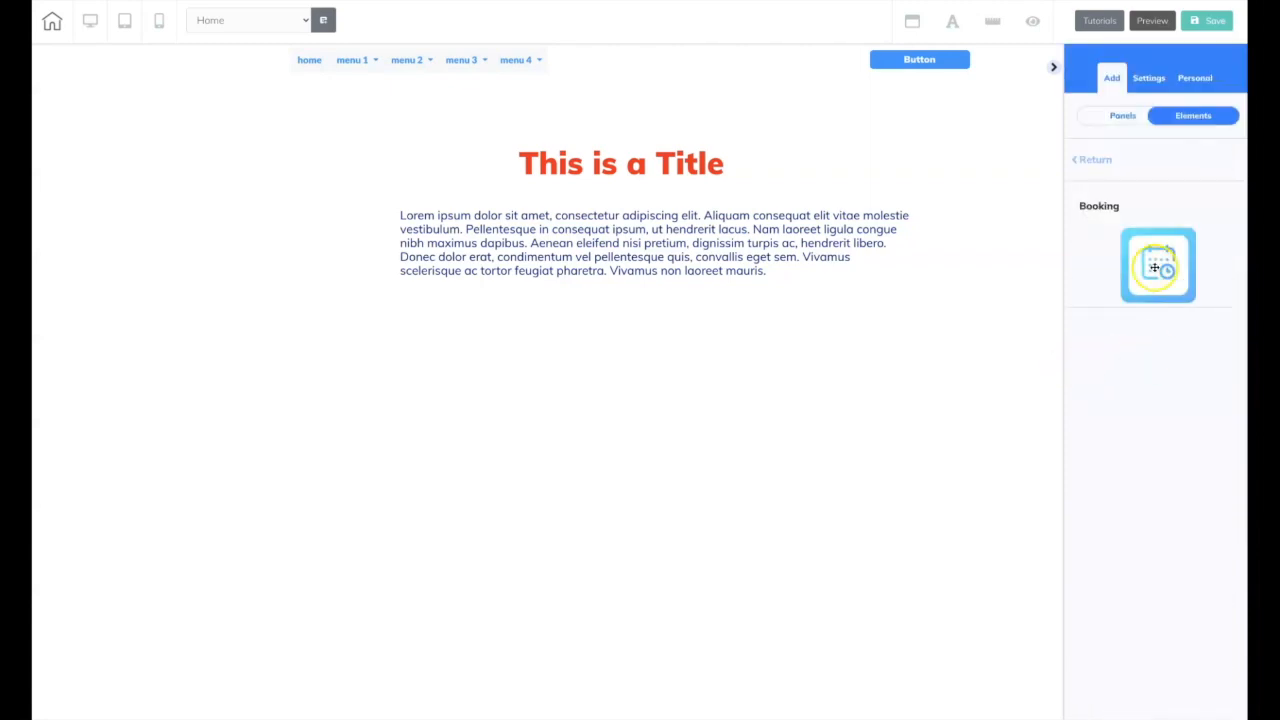
# Return from the Booking element, switch to panels, and add a blank panel below the title section.
pyautogui.click(1102, 163)
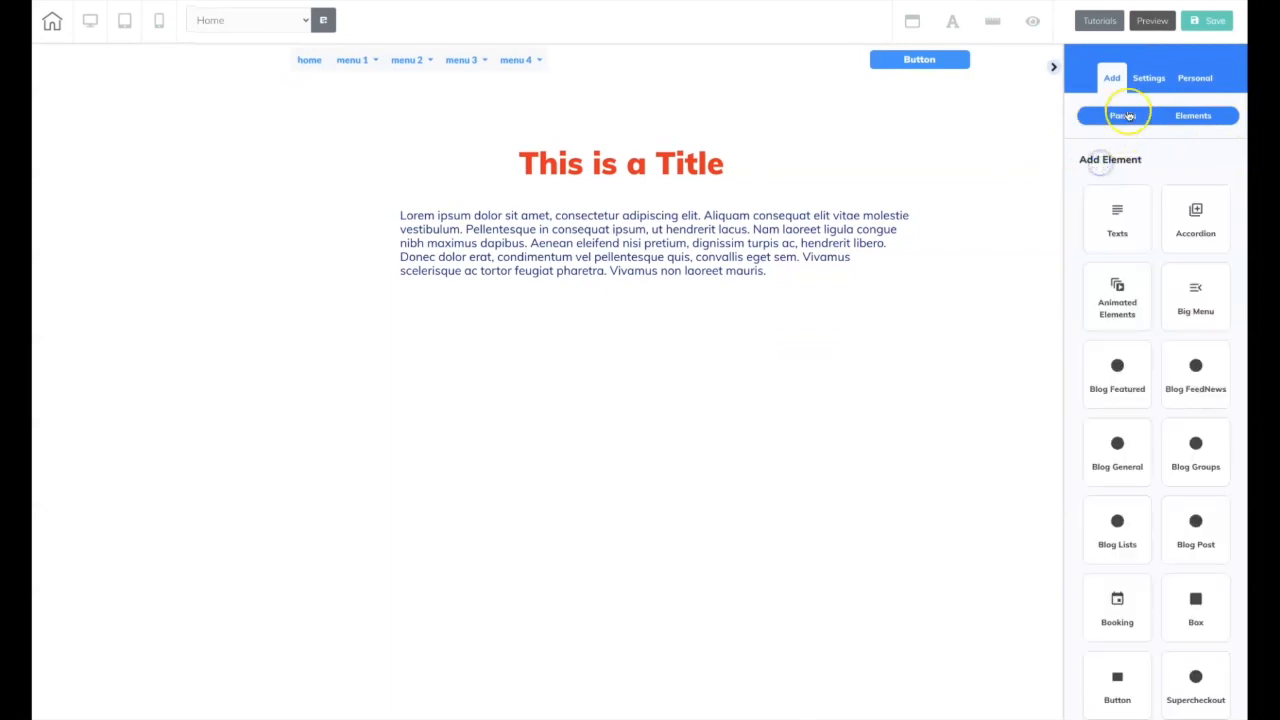
pyautogui.click(1122, 116)
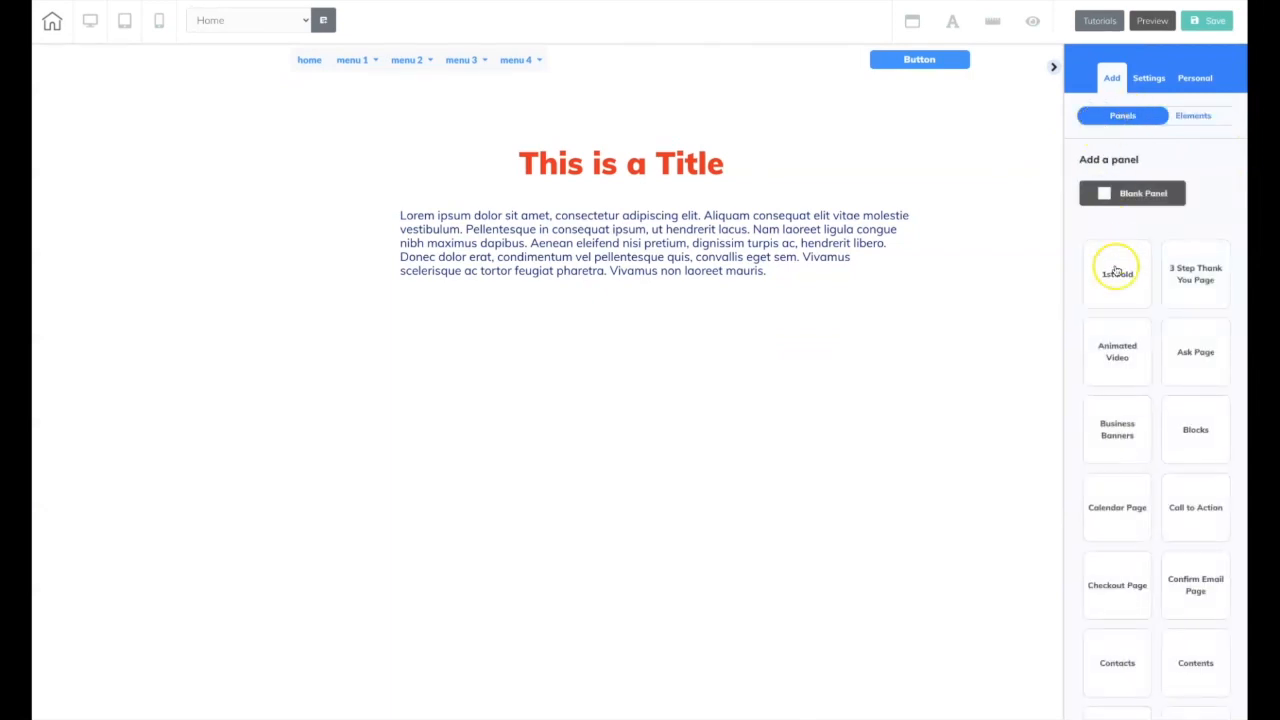
pyautogui.click(1140, 194)
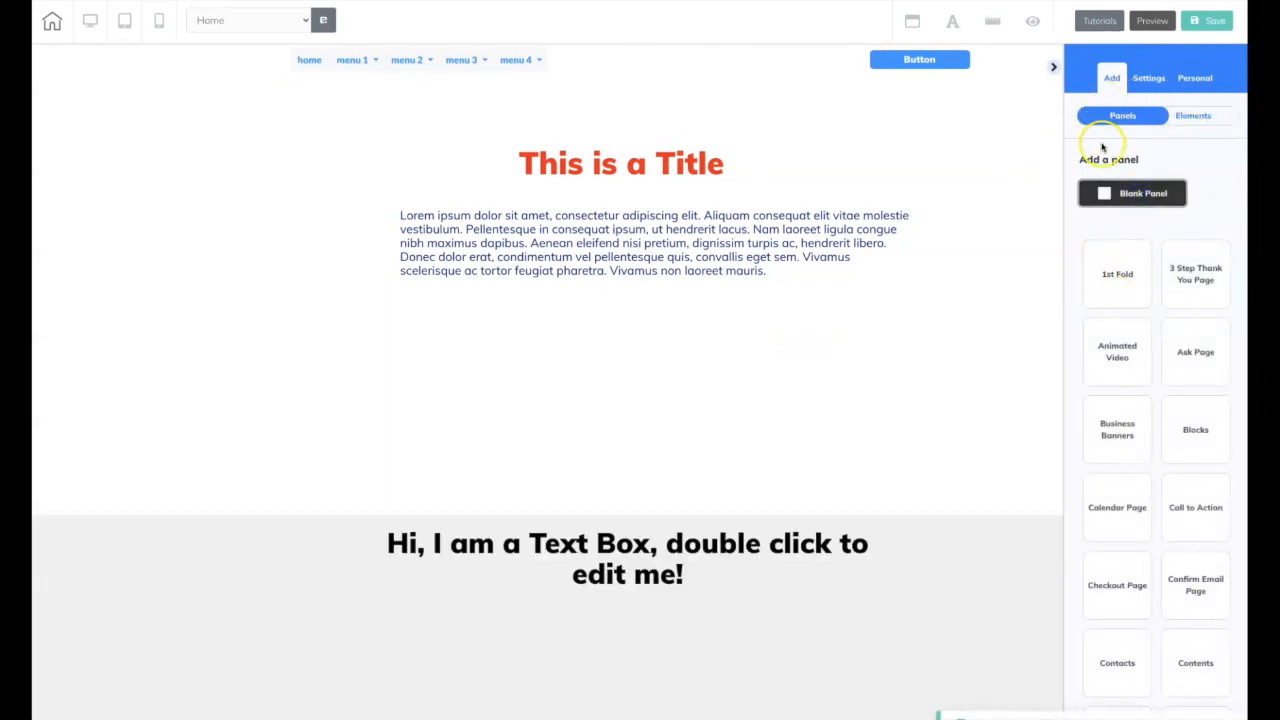
# Place a Booking element from the element categories into the new blank panel.
pyautogui.click(1193, 115)
pyautogui.scroll(-2, 1130, 315)
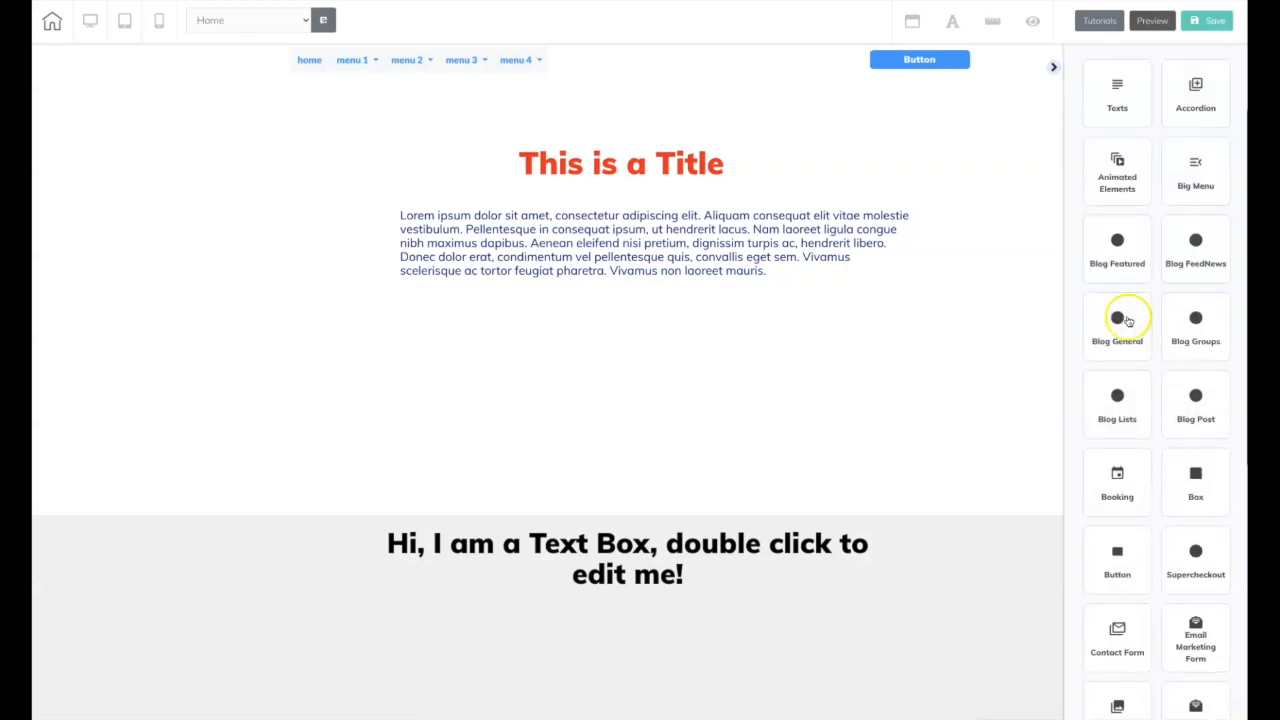
pyautogui.click(1112, 444)
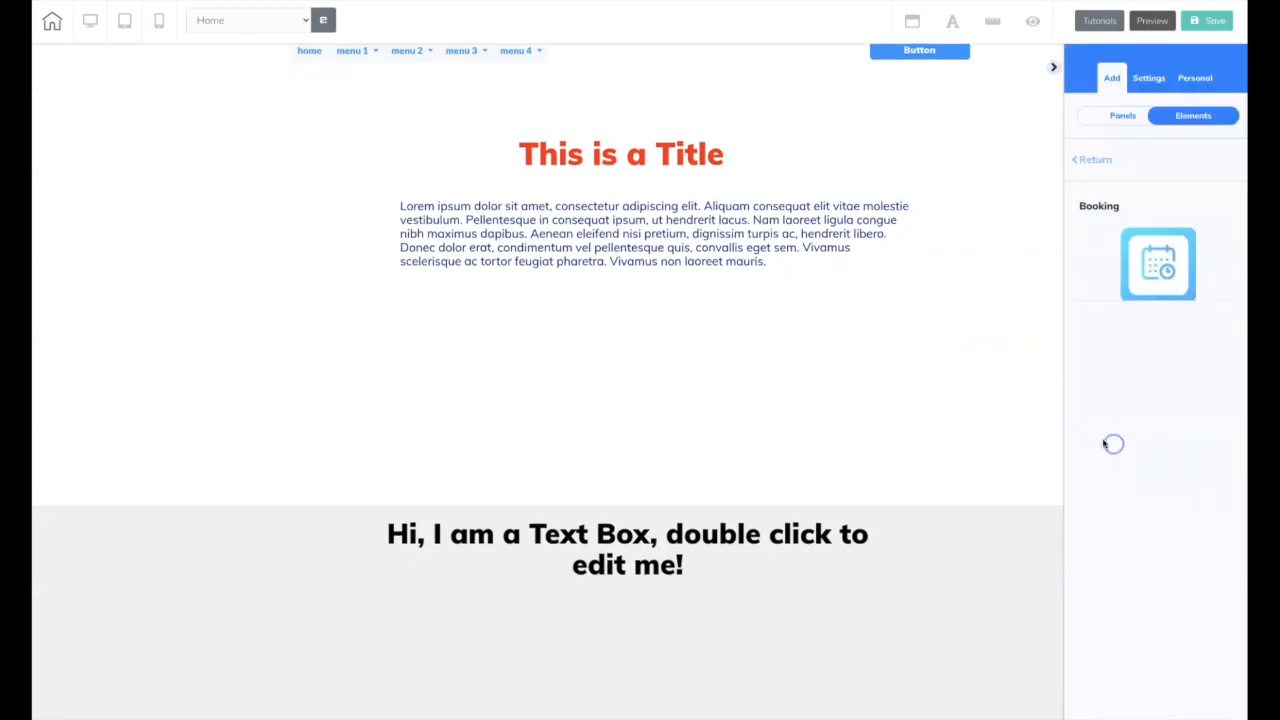
pyautogui.moveTo(1158, 264); pyautogui.dragTo(831, 543)
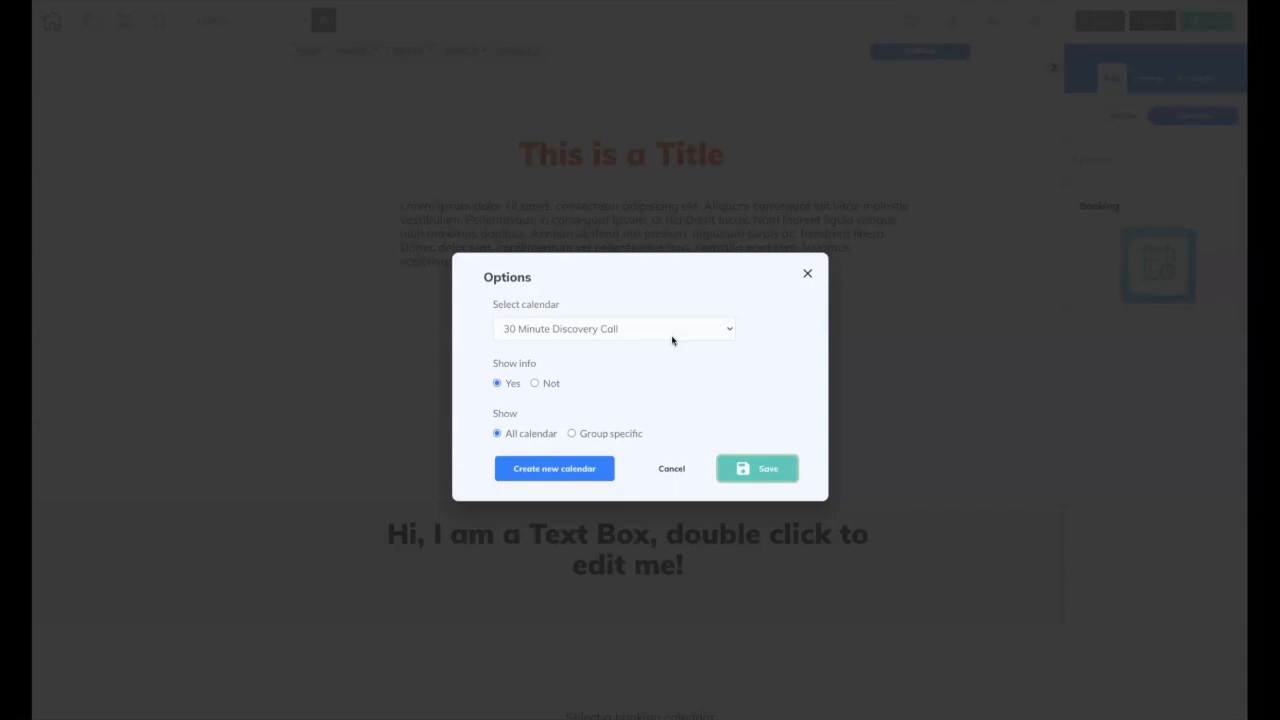
# Choose the 1 Hour Coaching Session calendar for the booking element and save its options.
pyautogui.click(521, 335)
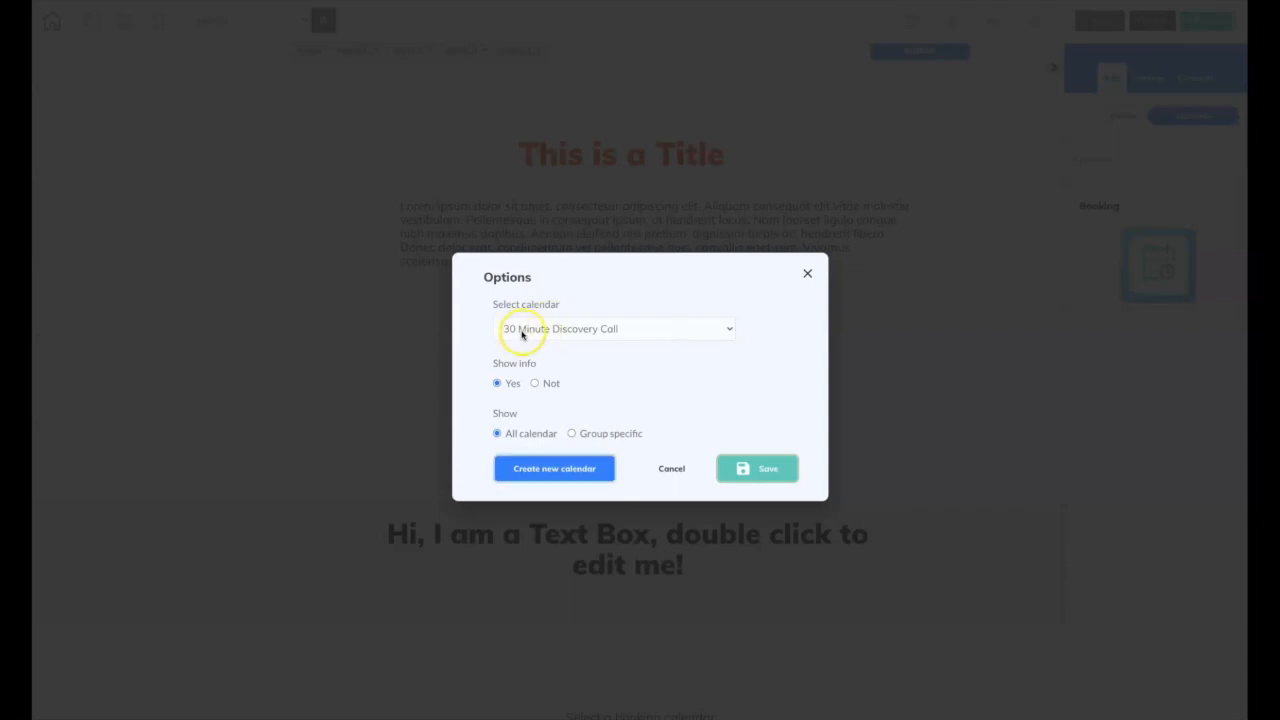
pyautogui.click(632, 334)
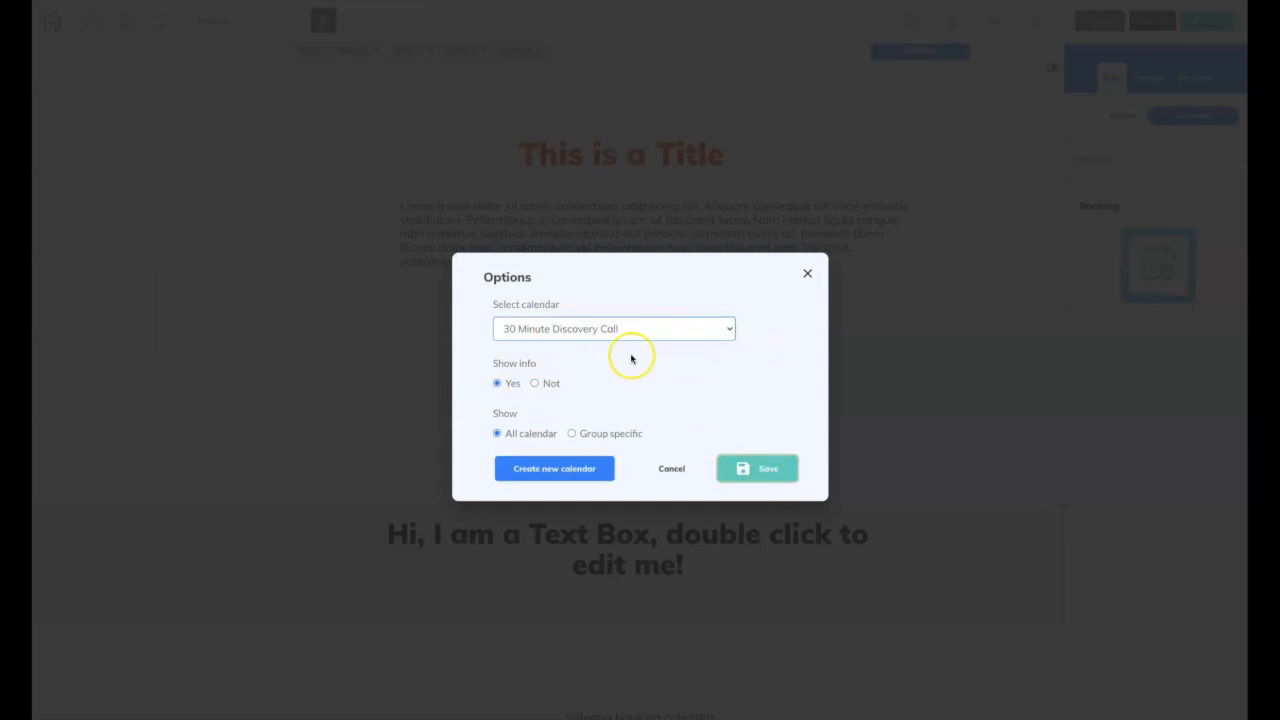
pyautogui.click(681, 334)
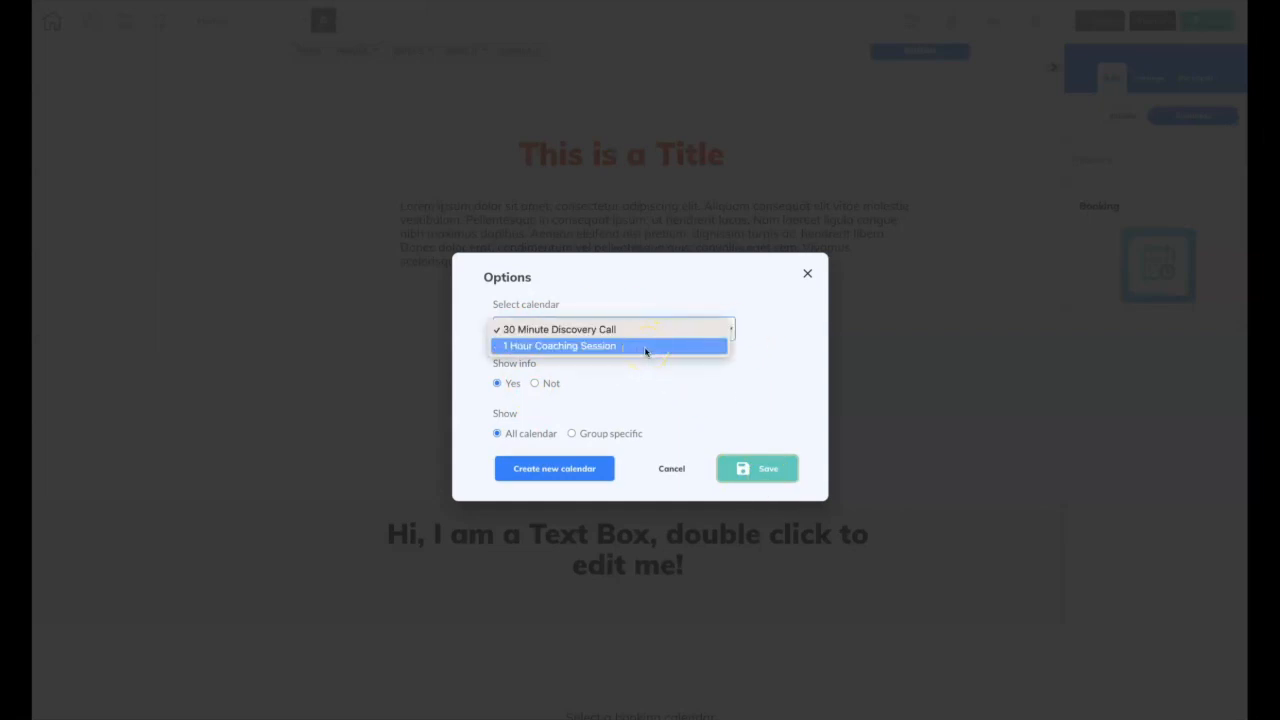
pyautogui.click(645, 346)
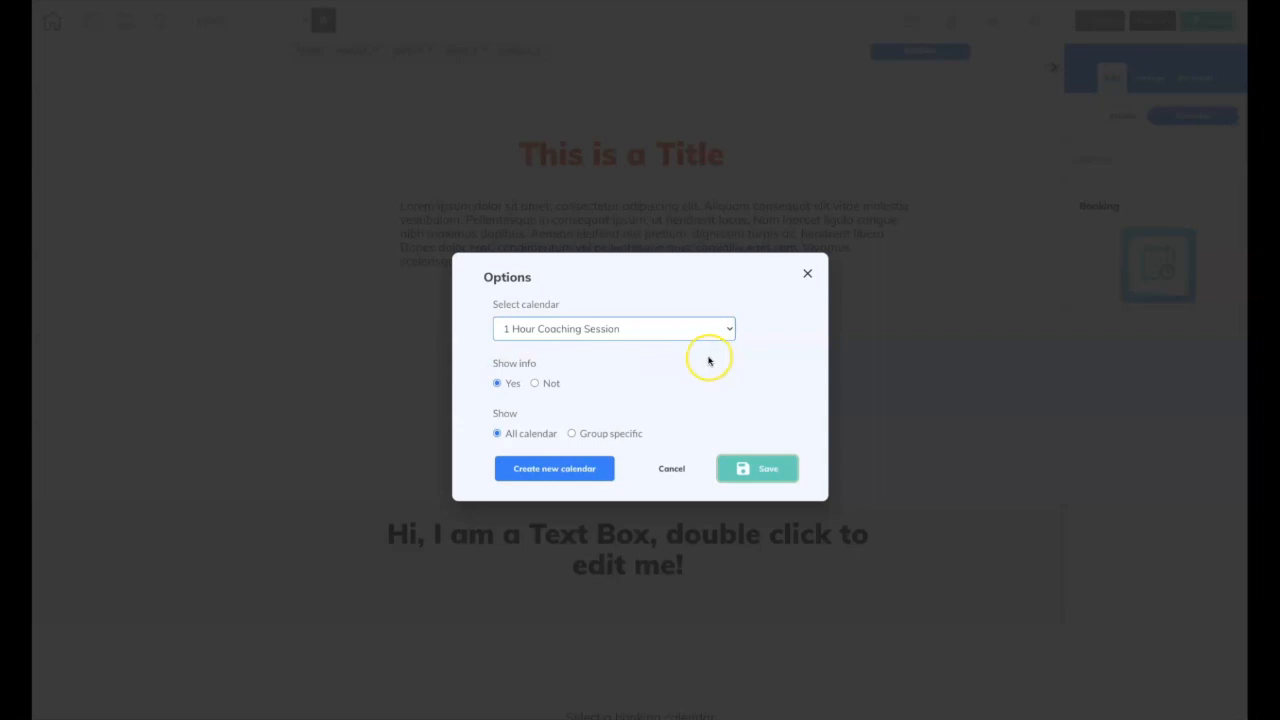
pyautogui.click(757, 472)
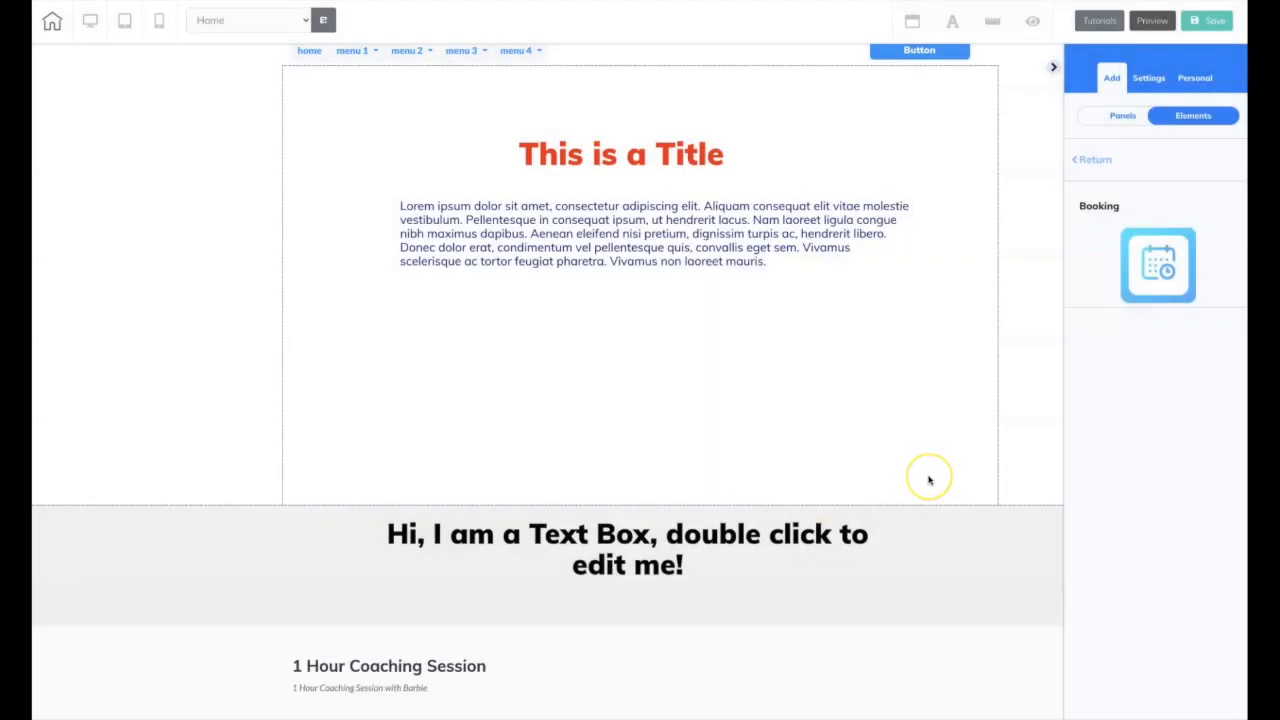
# Look over the booking calendar on the page and delete it.
pyautogui.scroll(-3, 925, 482)
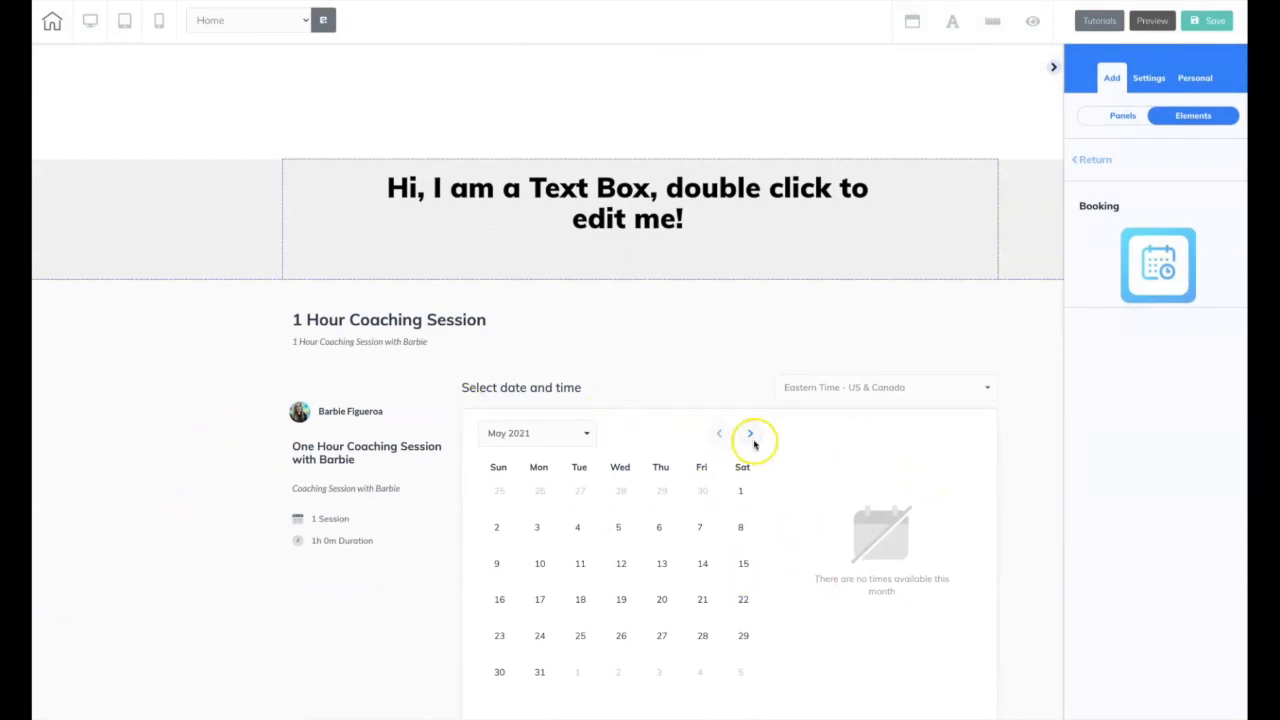
pyautogui.click(83, 340)
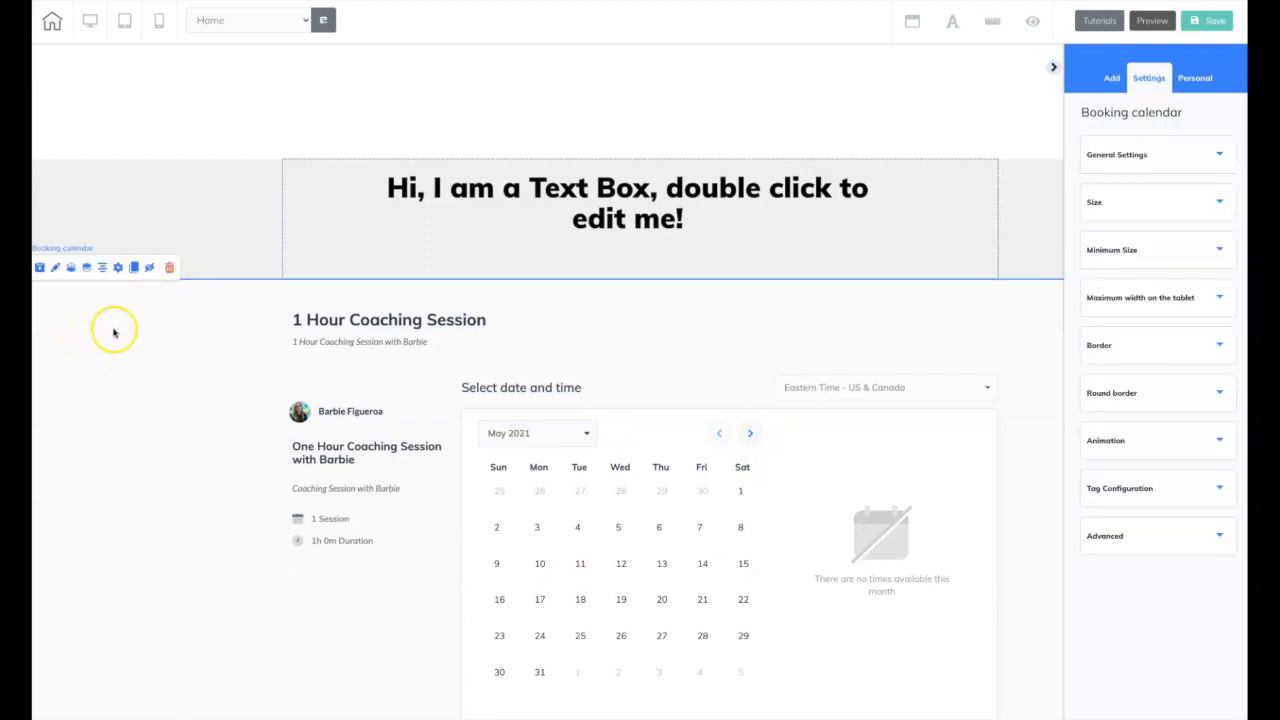
pyautogui.click(169, 267)
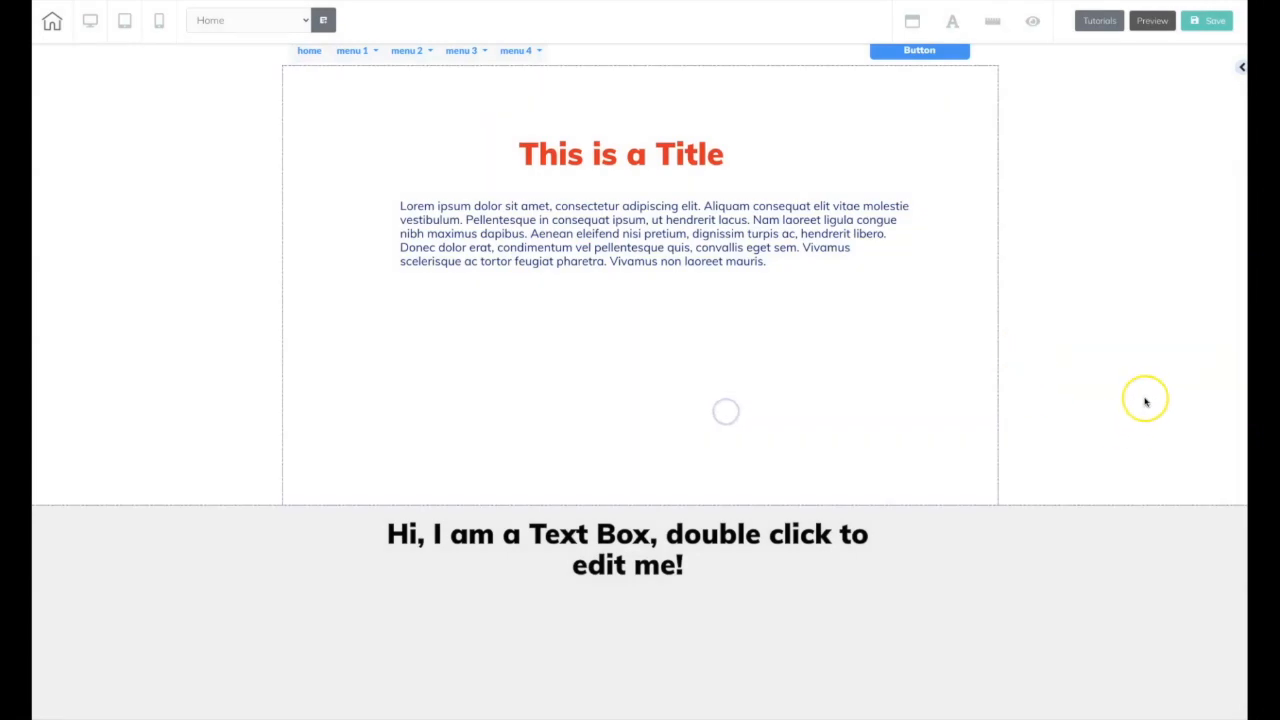
# Delete the gray panel containing the text box and confirm the deletion.
pyautogui.click(186, 600)
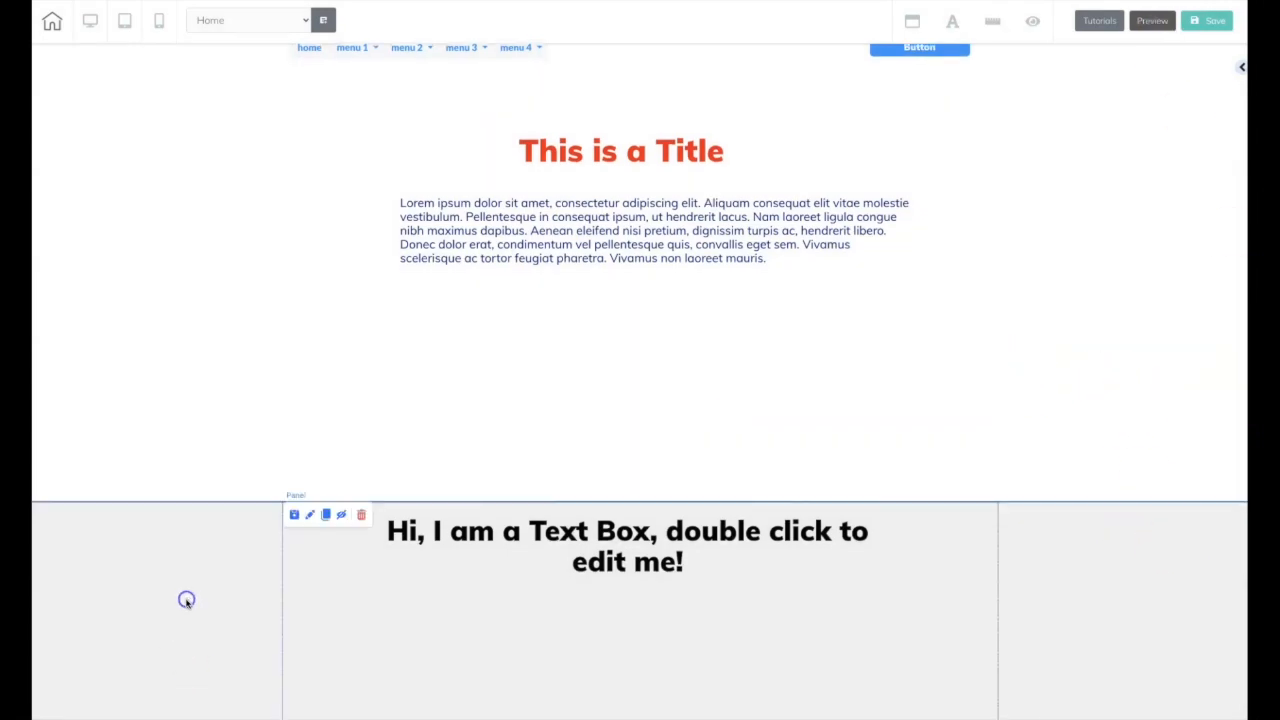
pyautogui.click(361, 514)
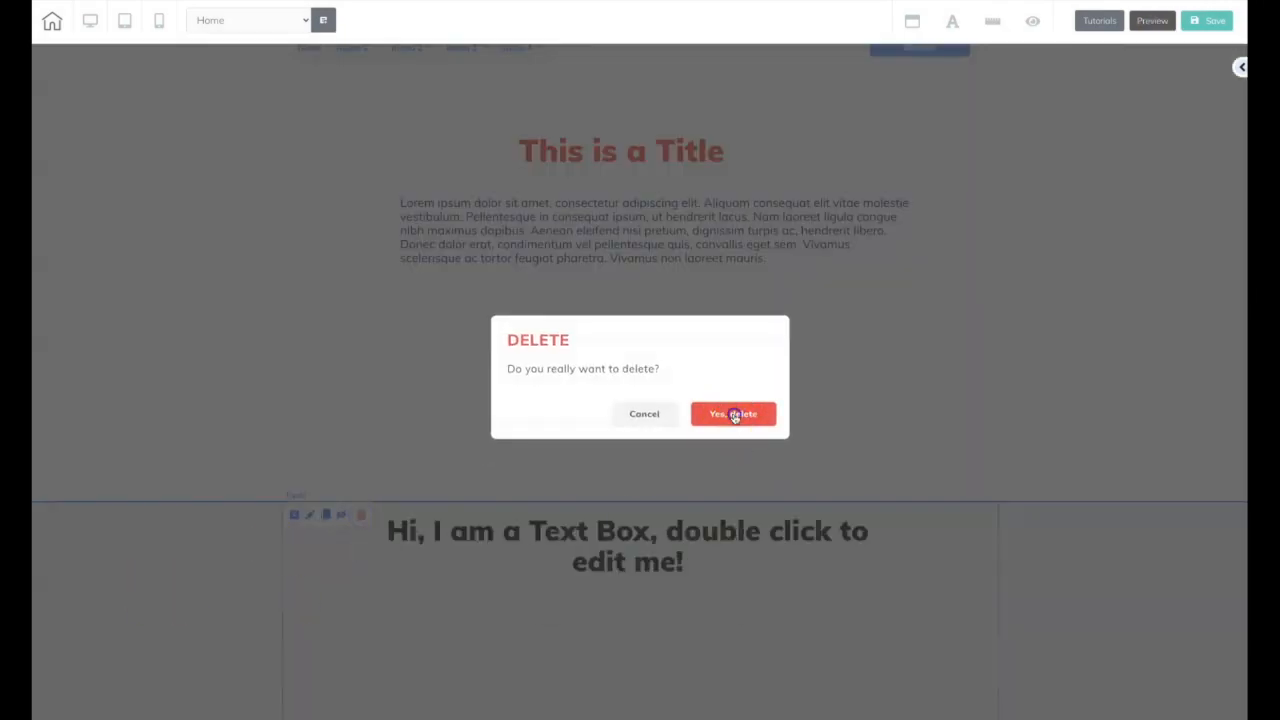
pyautogui.click(734, 414)
# Reopen the sidebar, view the Button and Supercheckout elements, and return to the element categories.
pyautogui.click(1237, 71)
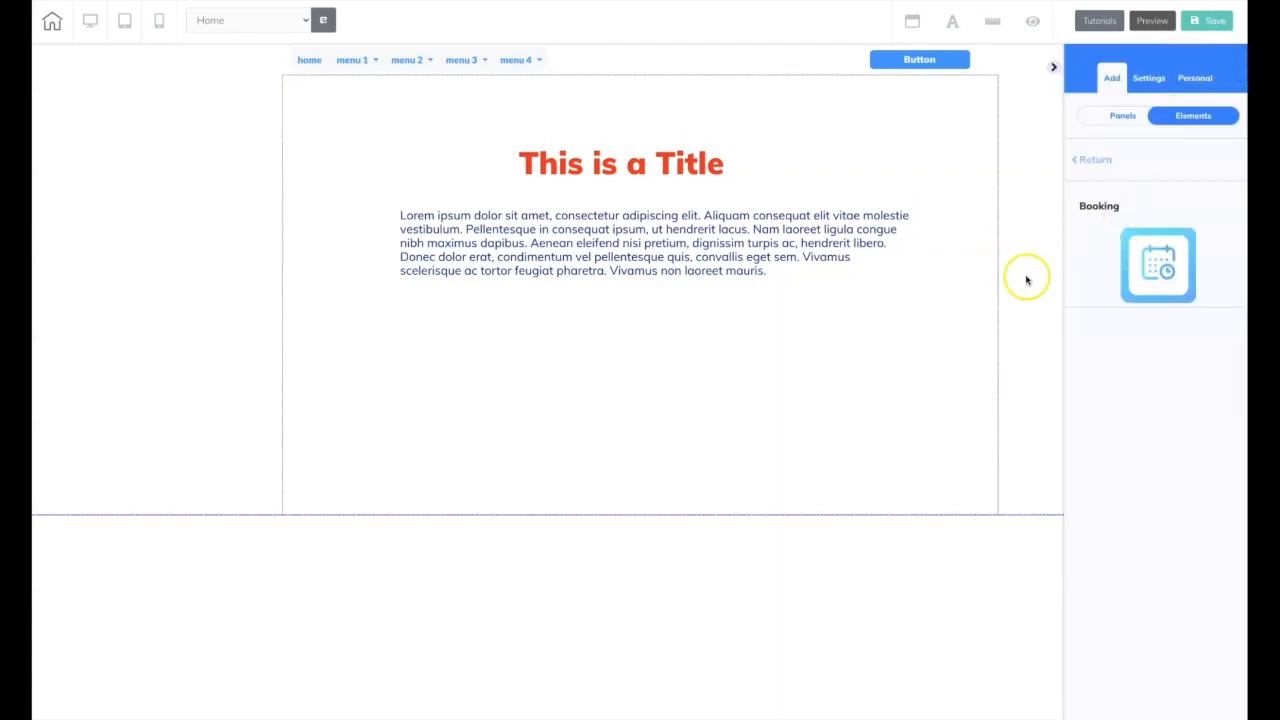
pyautogui.scroll(-3, 1132, 373)
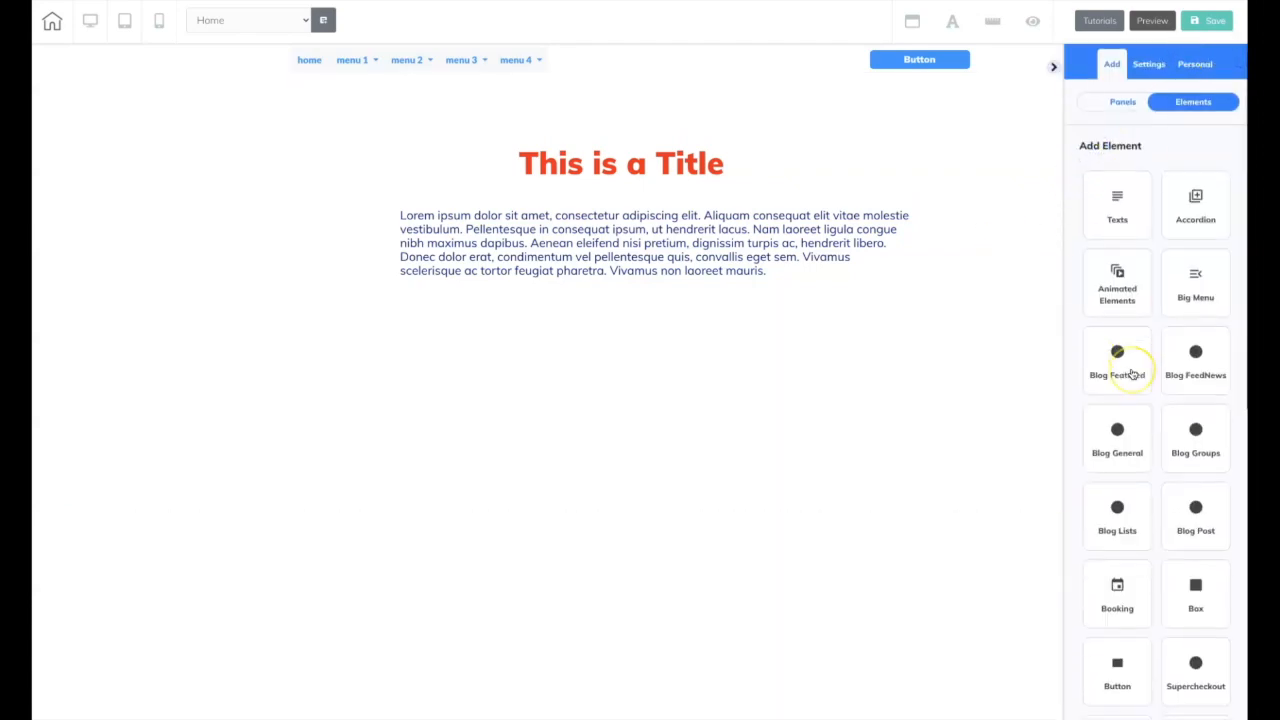
pyautogui.scroll(-2, 1190, 368)
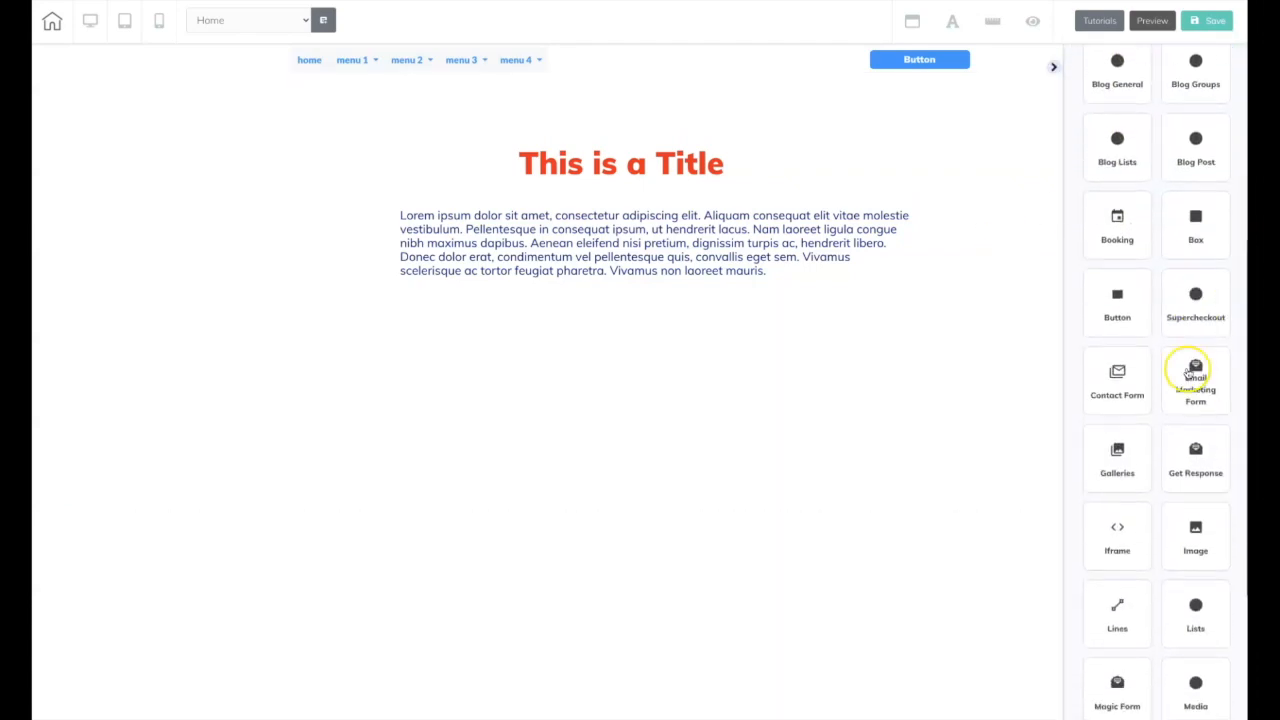
pyautogui.click(1110, 316)
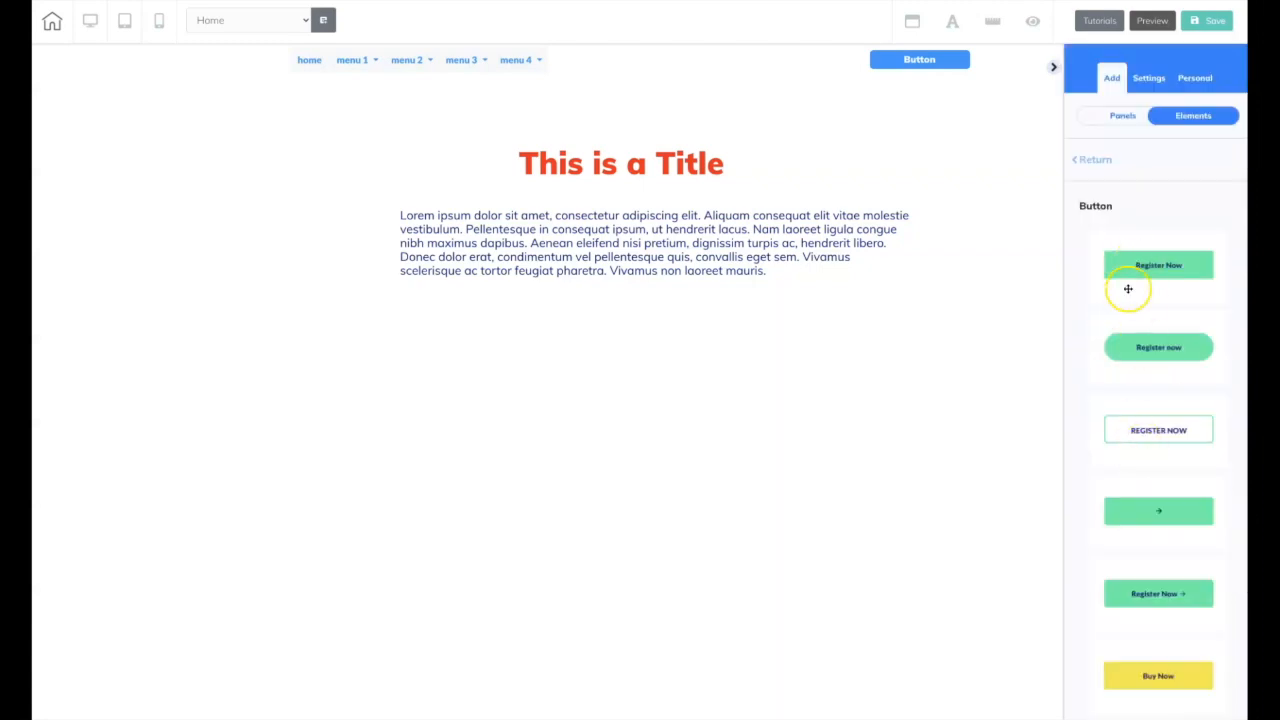
pyautogui.click(1096, 162)
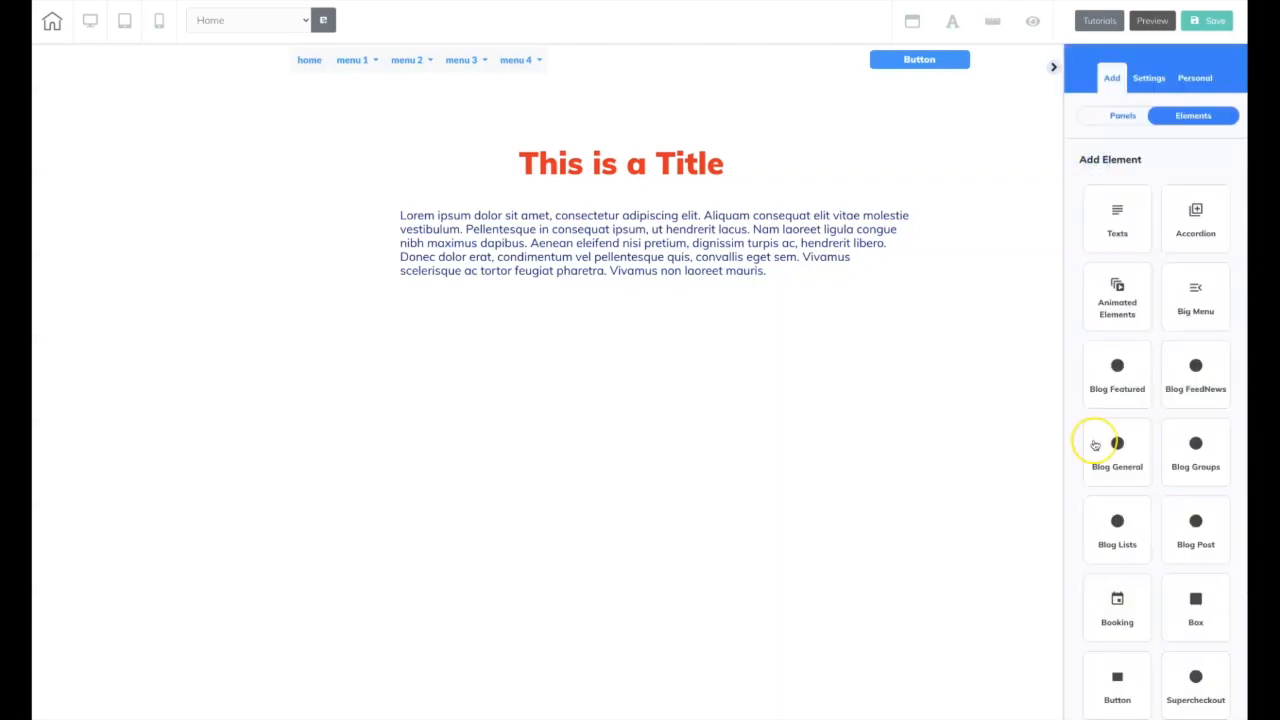
pyautogui.scroll(-2, 1090, 443)
pyautogui.click(1192, 568)
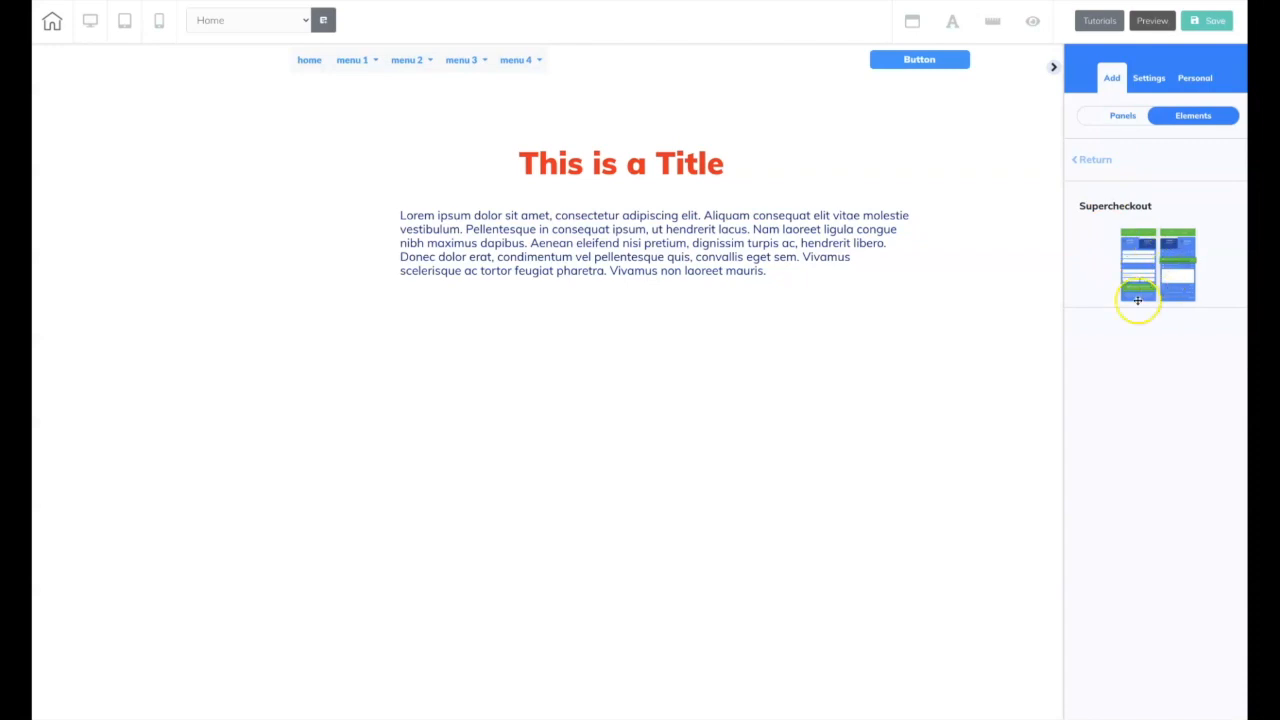
pyautogui.click(1084, 162)
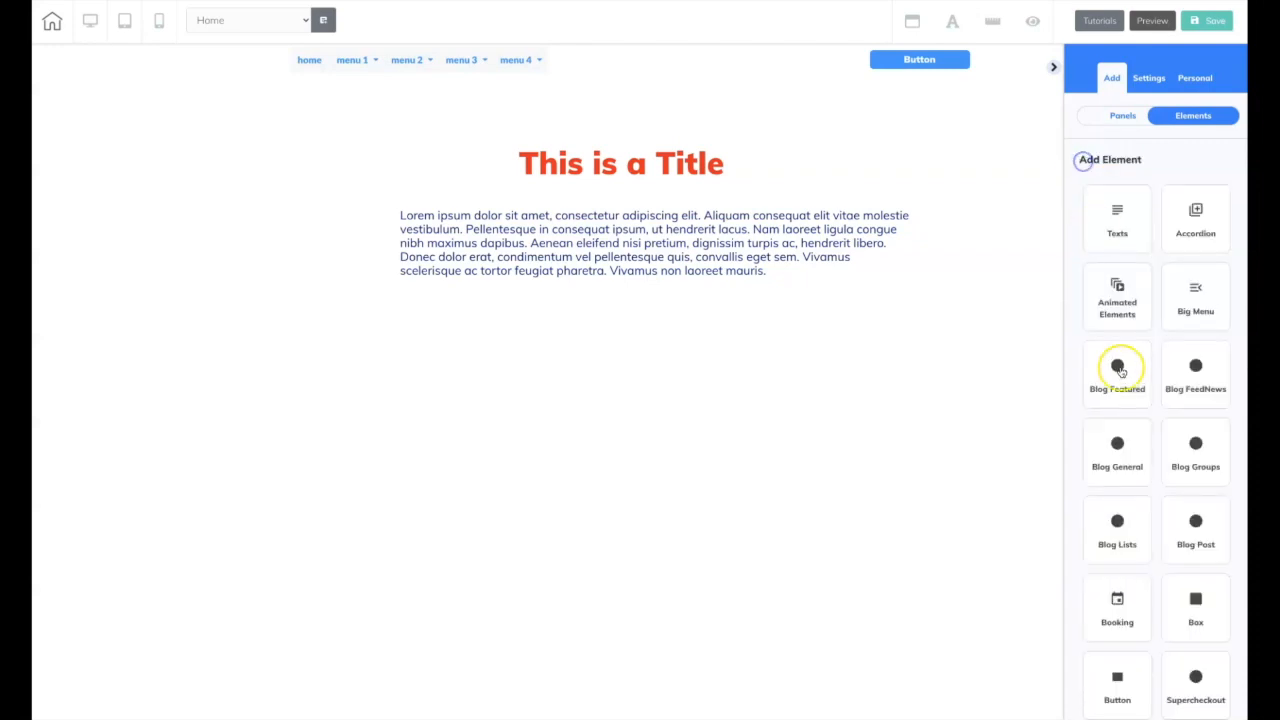
# View the Contact Form and Email Marketing Form elements, and return to the element categories.
pyautogui.scroll(-5, 1120, 380)
pyautogui.click(1123, 490)
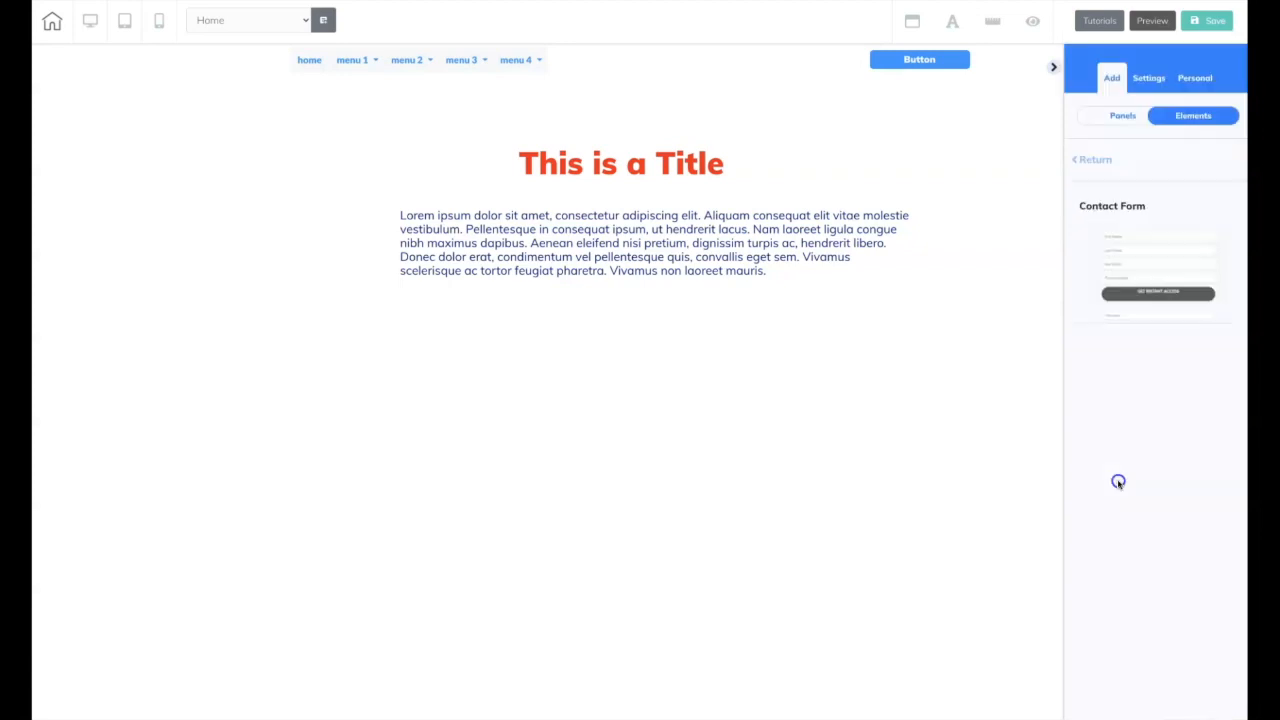
pyautogui.click(1100, 159)
pyautogui.scroll(-3, 1170, 470)
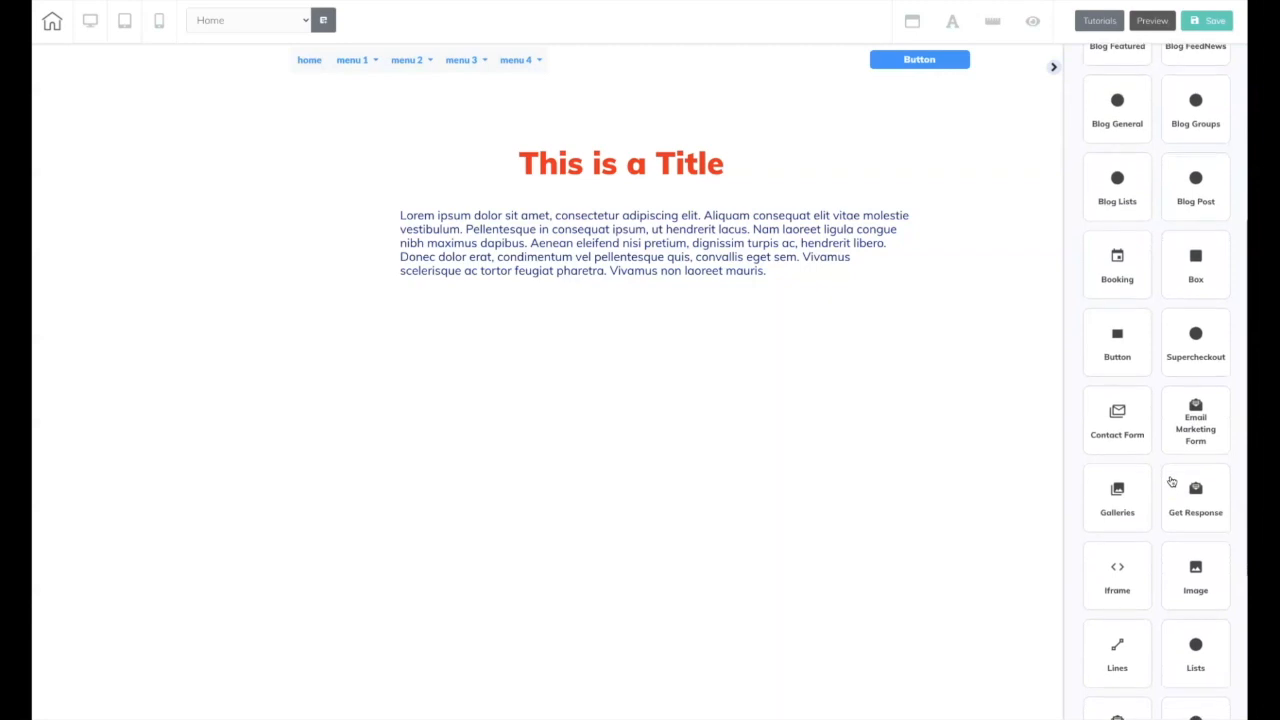
pyautogui.click(1200, 430)
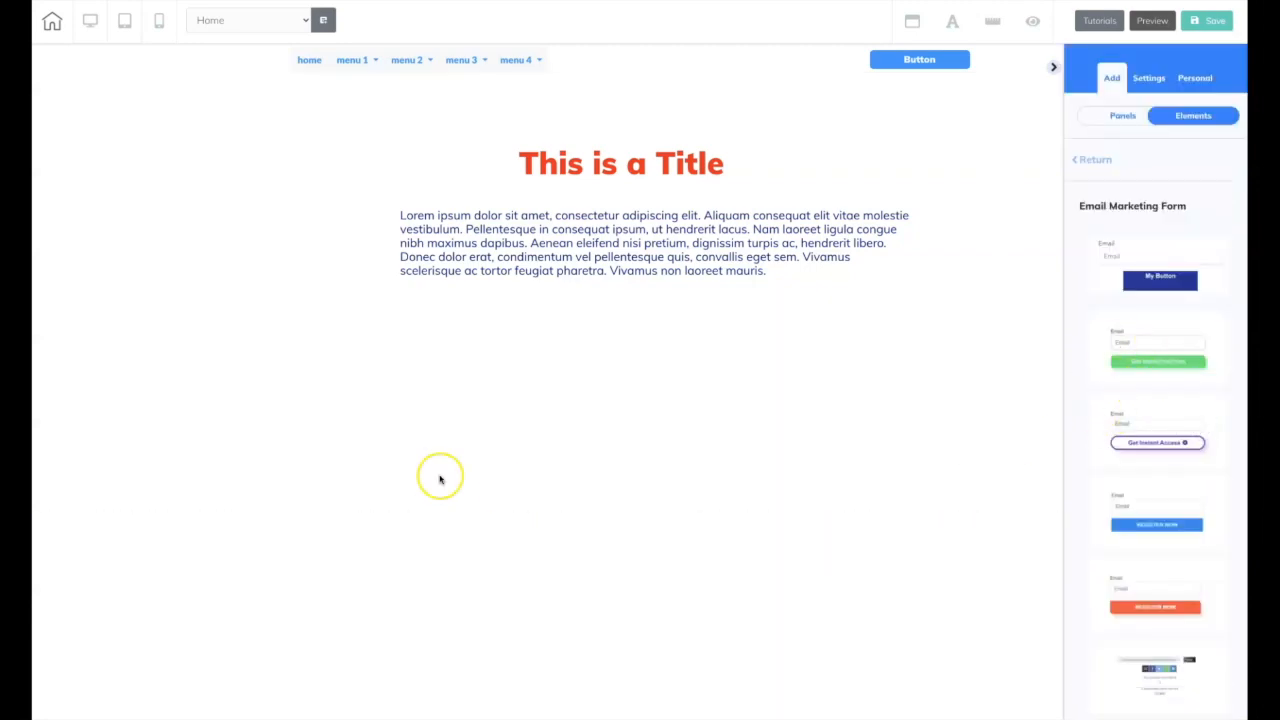
pyautogui.click(1095, 161)
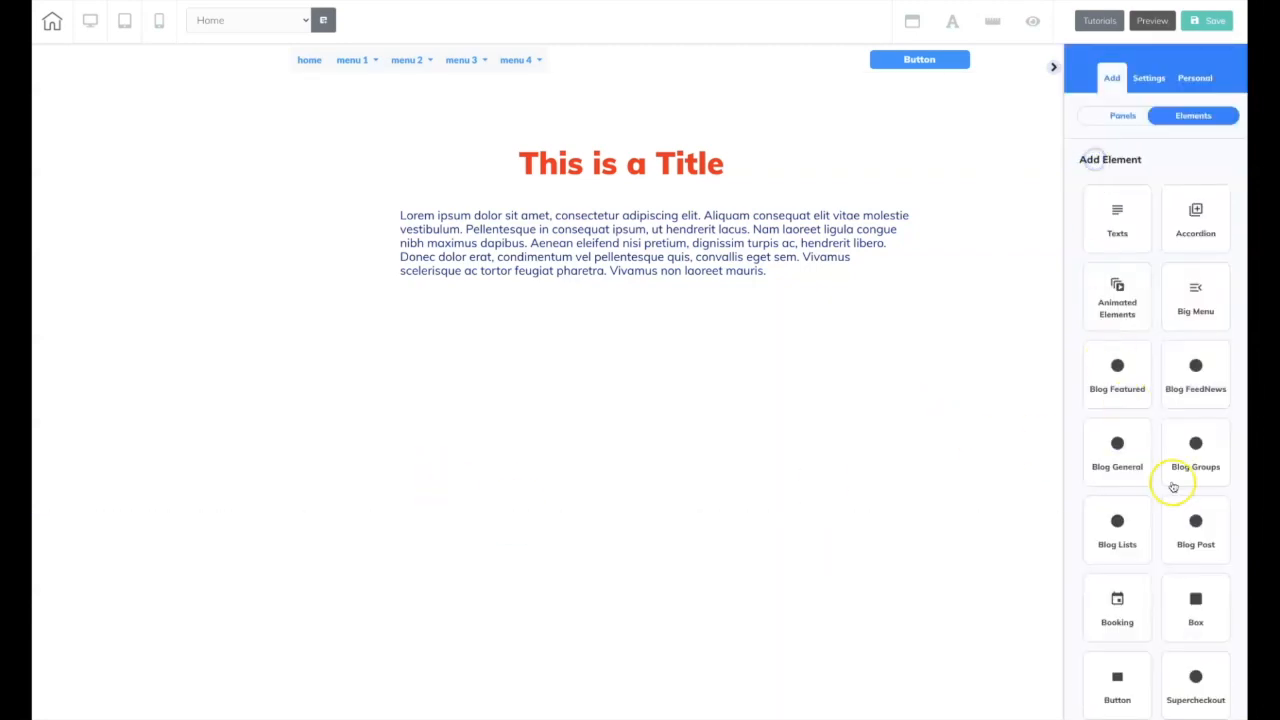
# Look through the Galleries element layouts and return to the element categories.
pyautogui.scroll(-5, 1170, 488)
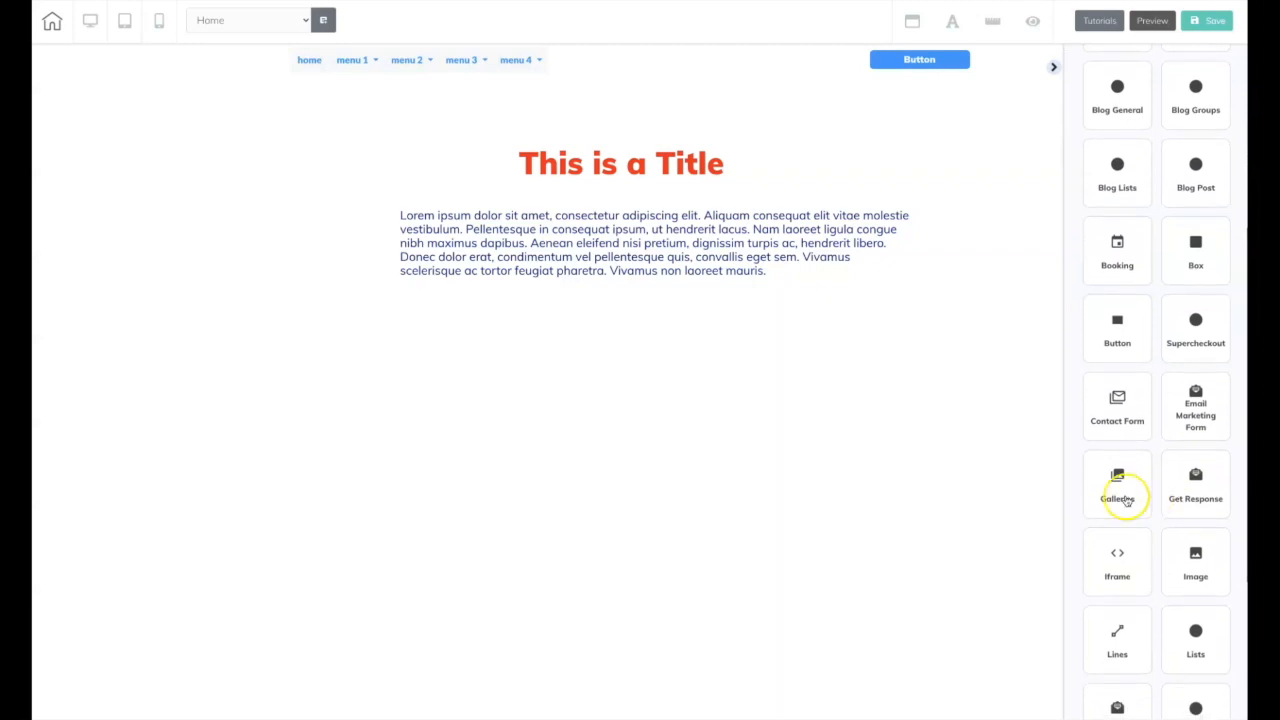
pyautogui.click(1119, 490)
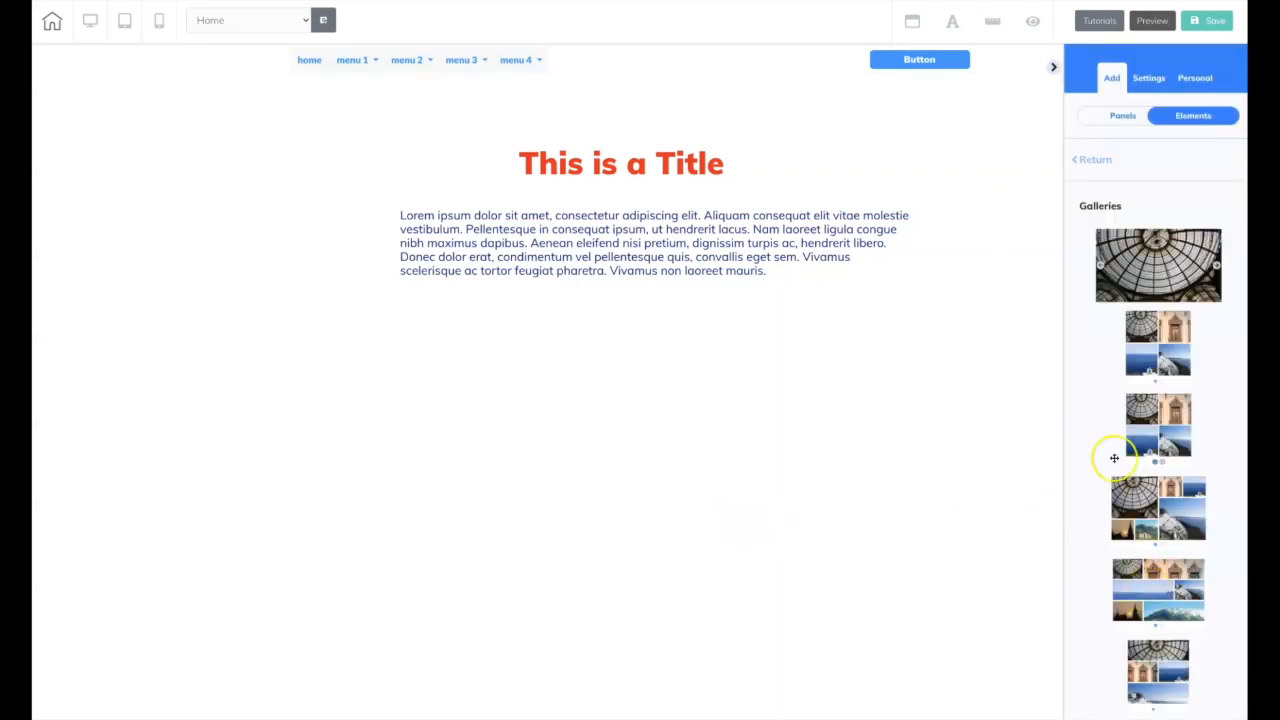
pyautogui.scroll(-1, 1114, 458)
pyautogui.scroll(1, 1114, 458)
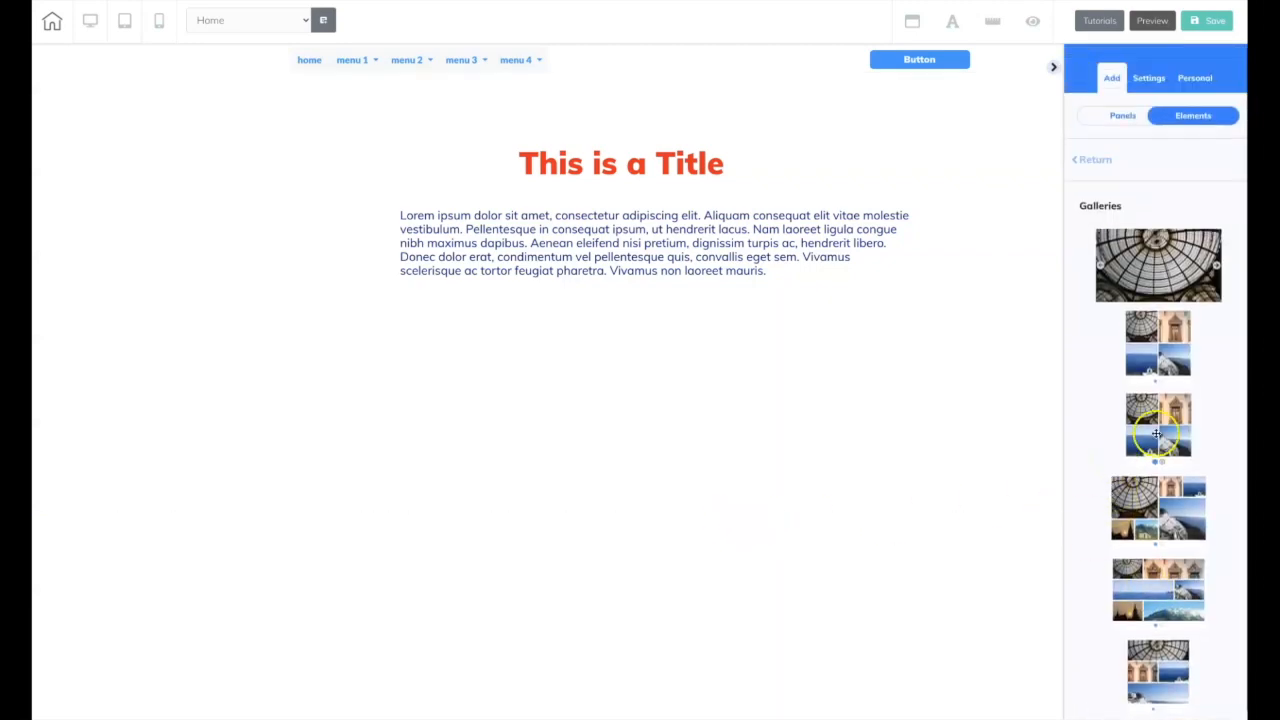
pyautogui.click(1095, 160)
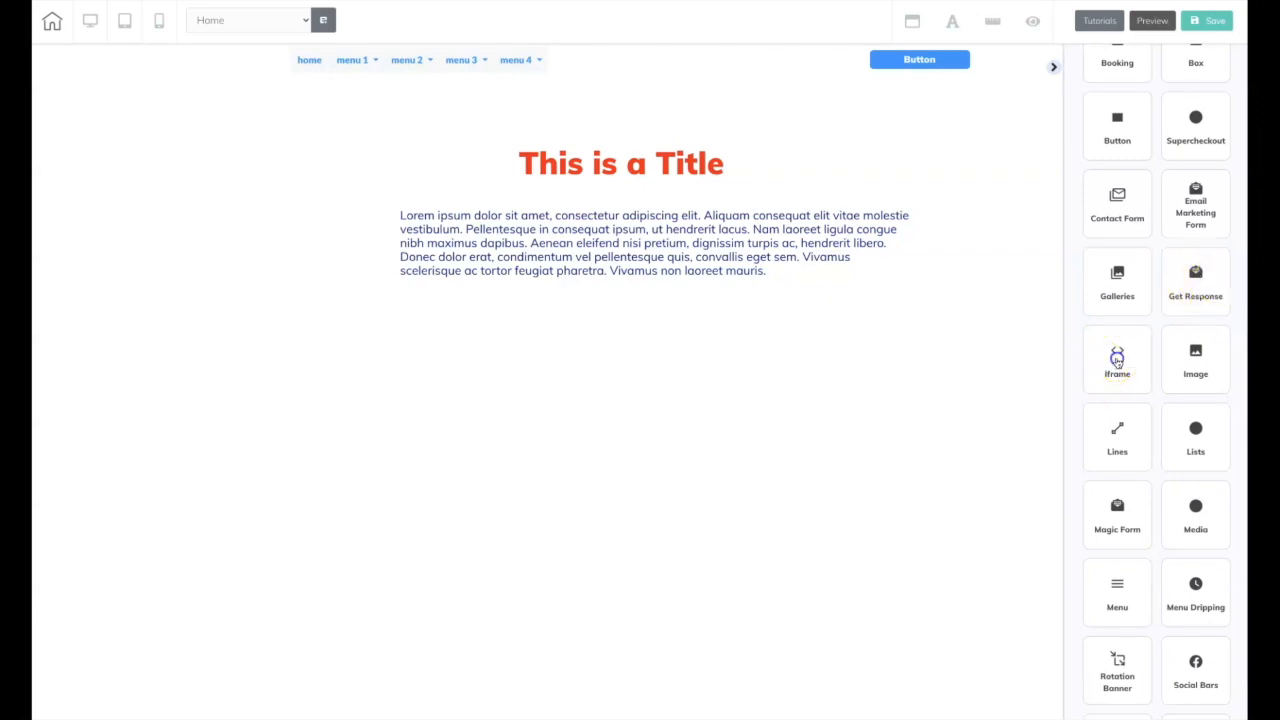
# View the Iframe element, return to the element categories, and view the Image elements.
pyautogui.click(1116, 358)
pyautogui.moveTo(1173, 268); pyautogui.dragTo(1188, 305)
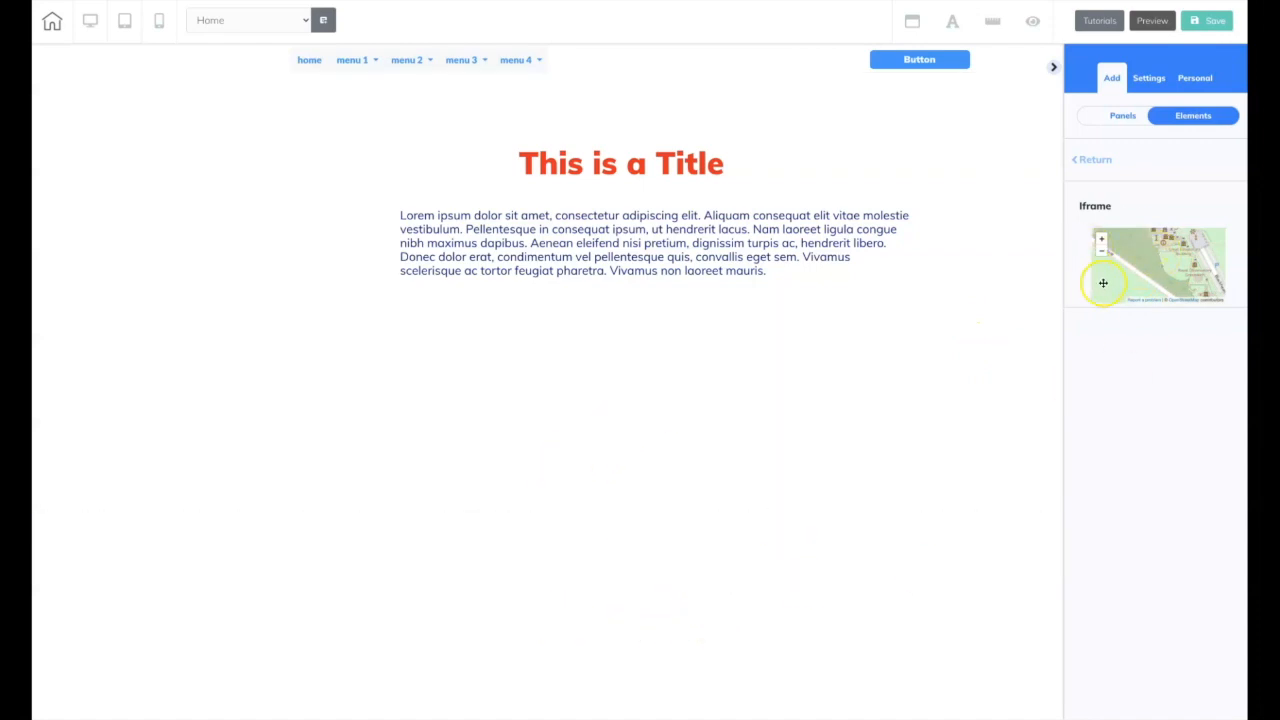
pyautogui.click(1080, 165)
pyautogui.scroll(-5, 1163, 422)
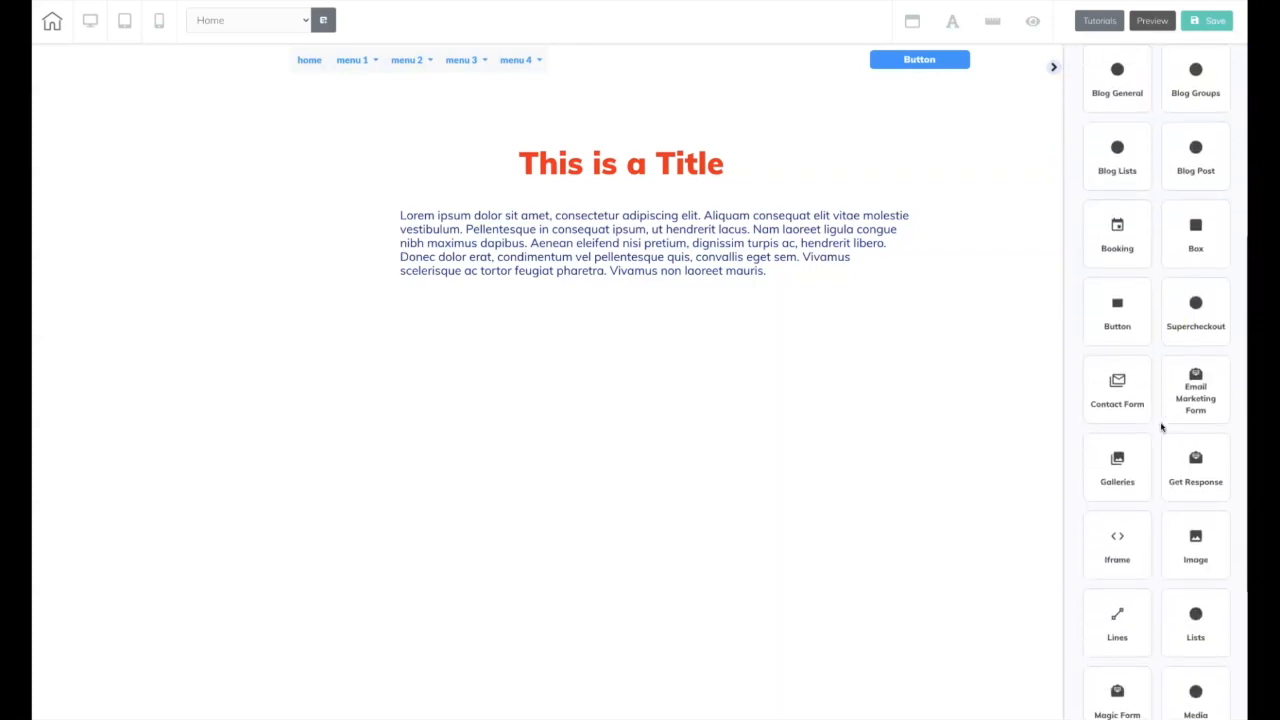
pyautogui.click(1185, 488)
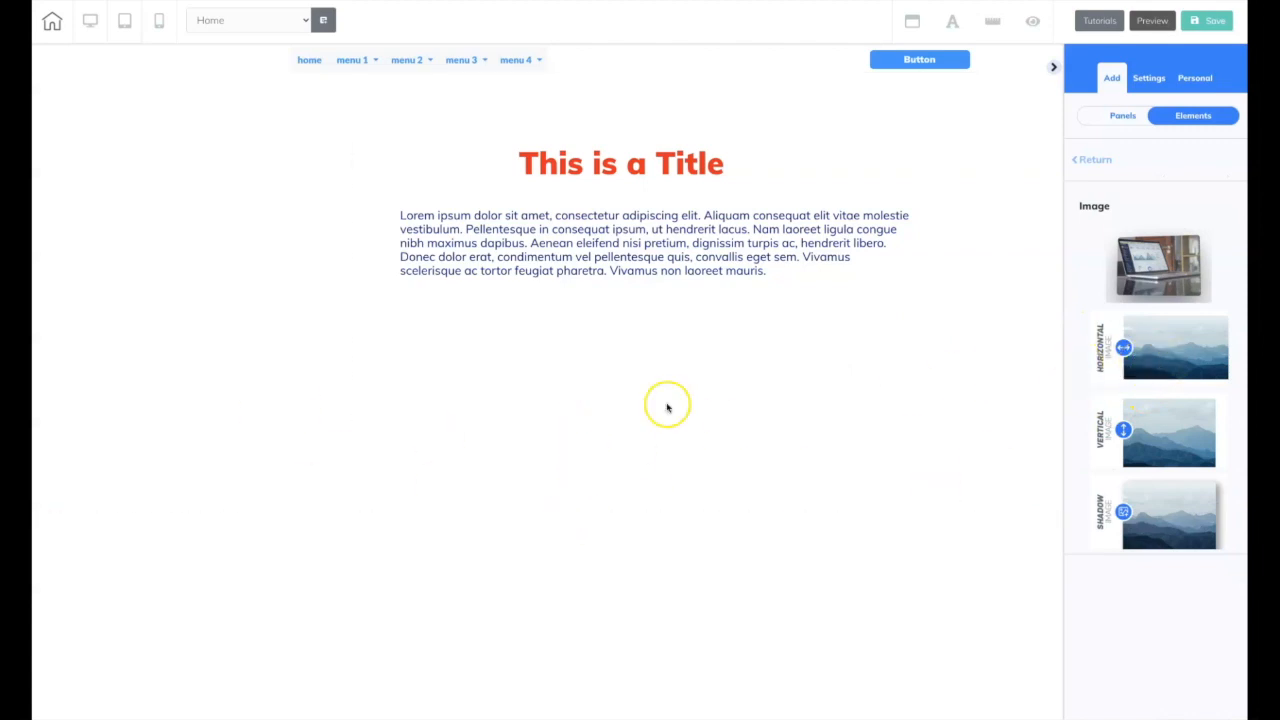
# Add a blank panel to the Home page beneath the title and paragraph section.
pyautogui.click(1123, 116)
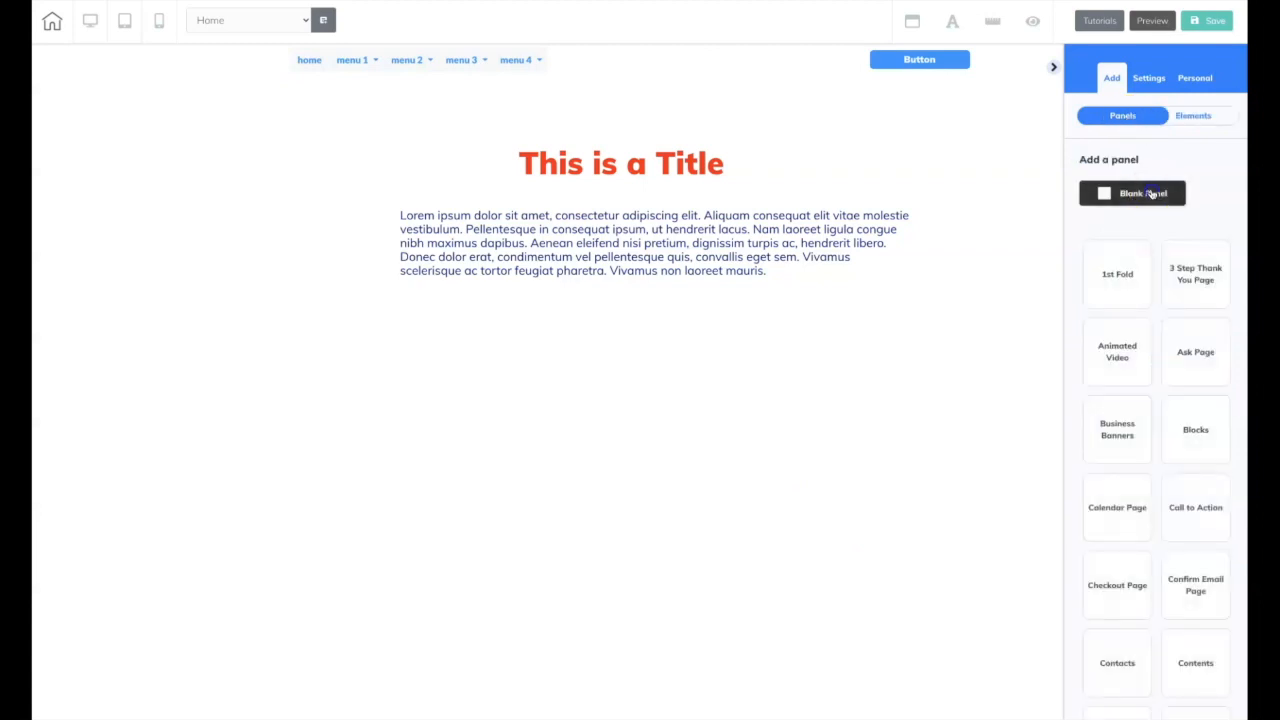
pyautogui.moveTo(1132, 193); pyautogui.dragTo(1046, 242)
pyautogui.scroll(-1, 1006, 297)
pyautogui.click(231, 635)
pyautogui.scroll(-1, 231, 635)
# Delete the default text box from the new blank panel and confirm the deletion.
pyautogui.click(641, 537)
pyautogui.click(636, 548)
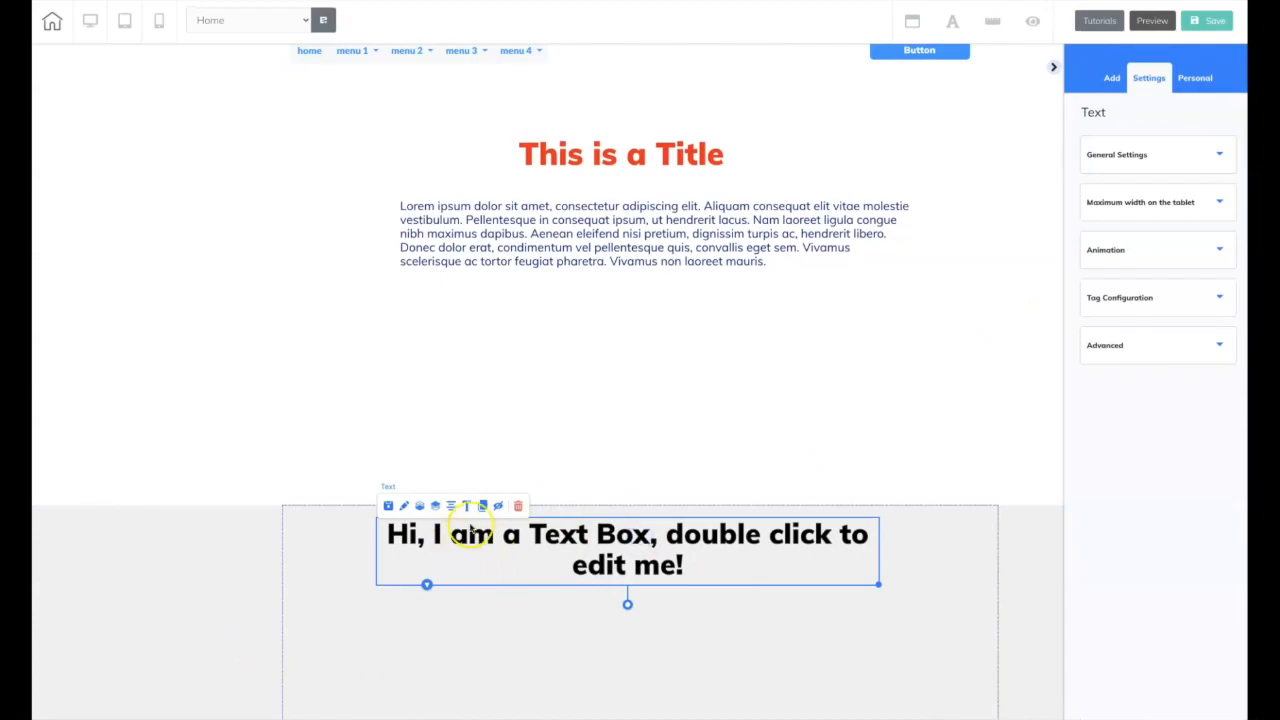
pyautogui.click(519, 507)
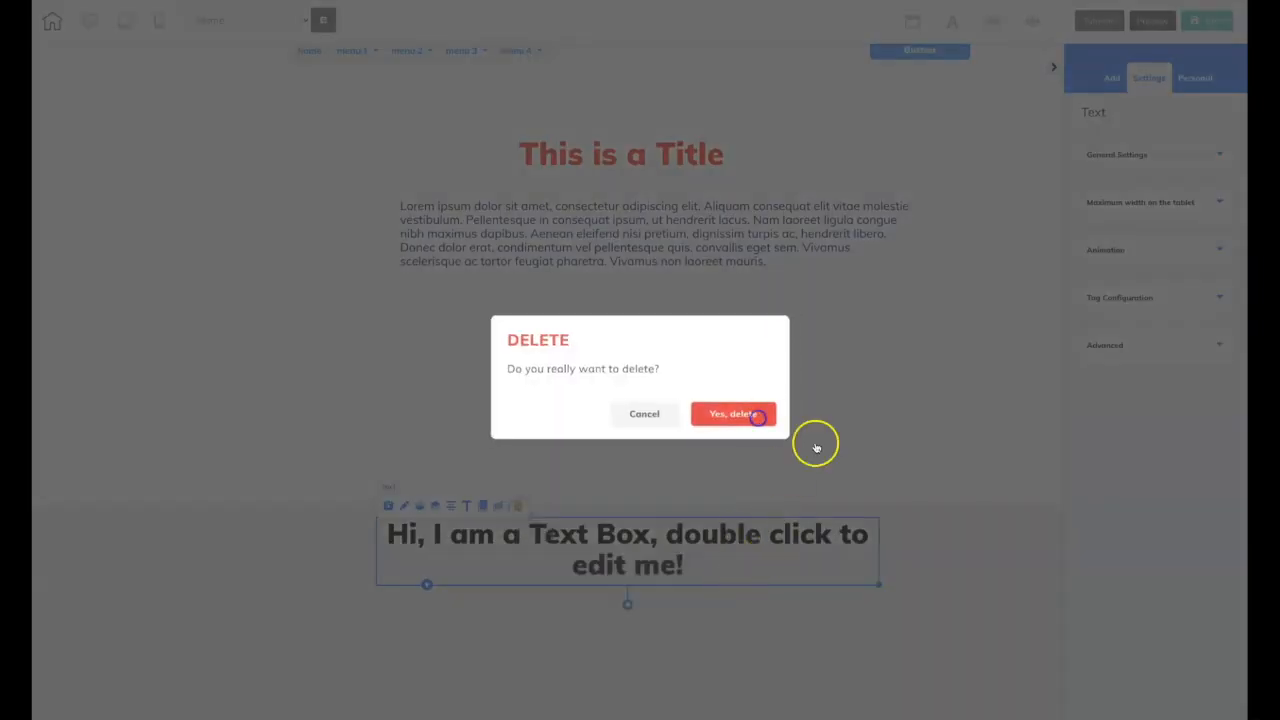
pyautogui.click(751, 413)
pyautogui.scroll(-1, 793, 593)
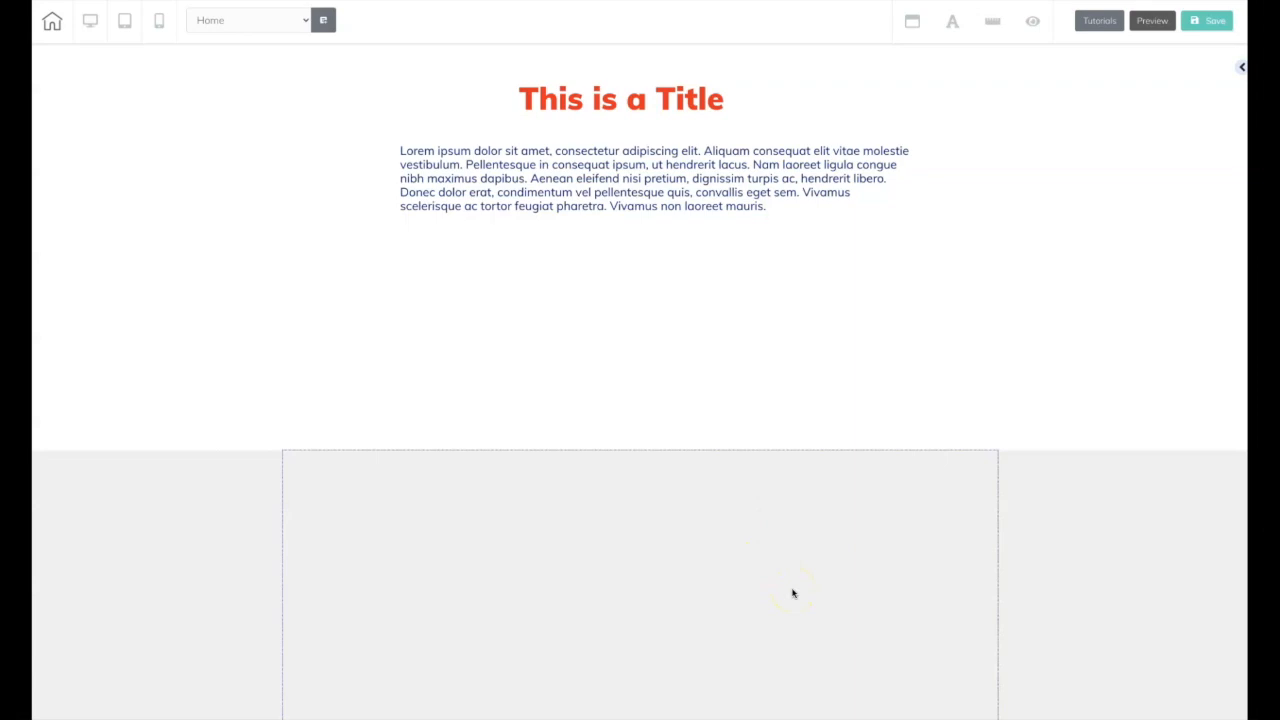
# Place a horizontal image in the blank panel, clone it, and offset the copy diagonally below the original.
pyautogui.click(1243, 74)
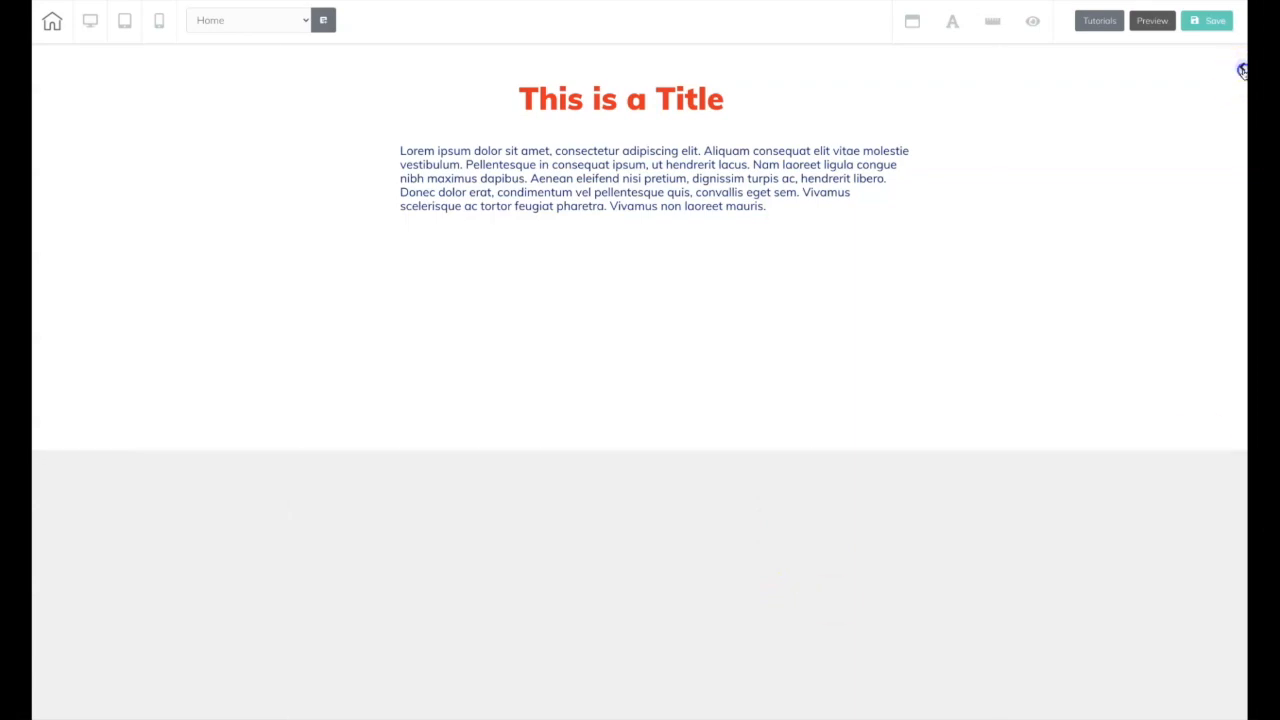
pyautogui.click(1183, 362)
pyautogui.moveTo(1149, 363)
pyautogui.mouseDown()
pyautogui.moveTo(555, 497)
pyautogui.moveTo(457, 491)
pyautogui.moveTo(517, 514)
pyautogui.mouseUp()
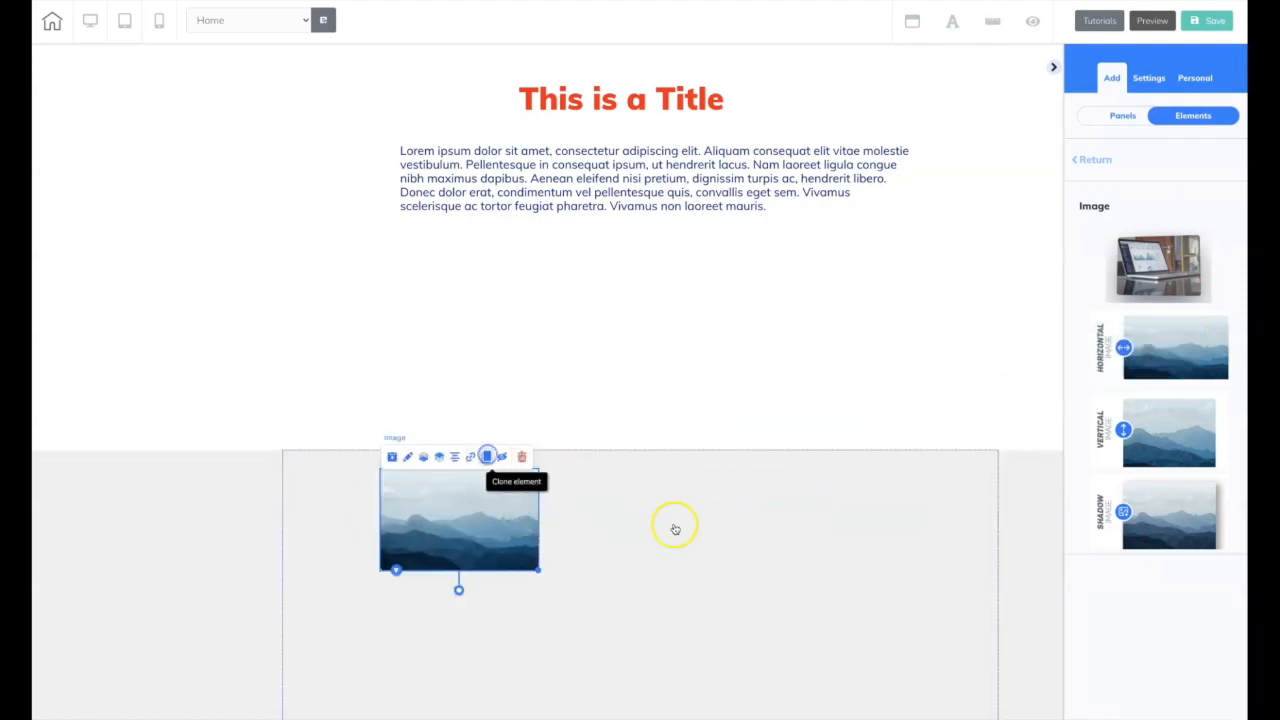
pyautogui.moveTo(529, 586); pyautogui.dragTo(608, 643)
pyautogui.scroll(-1, 721, 577)
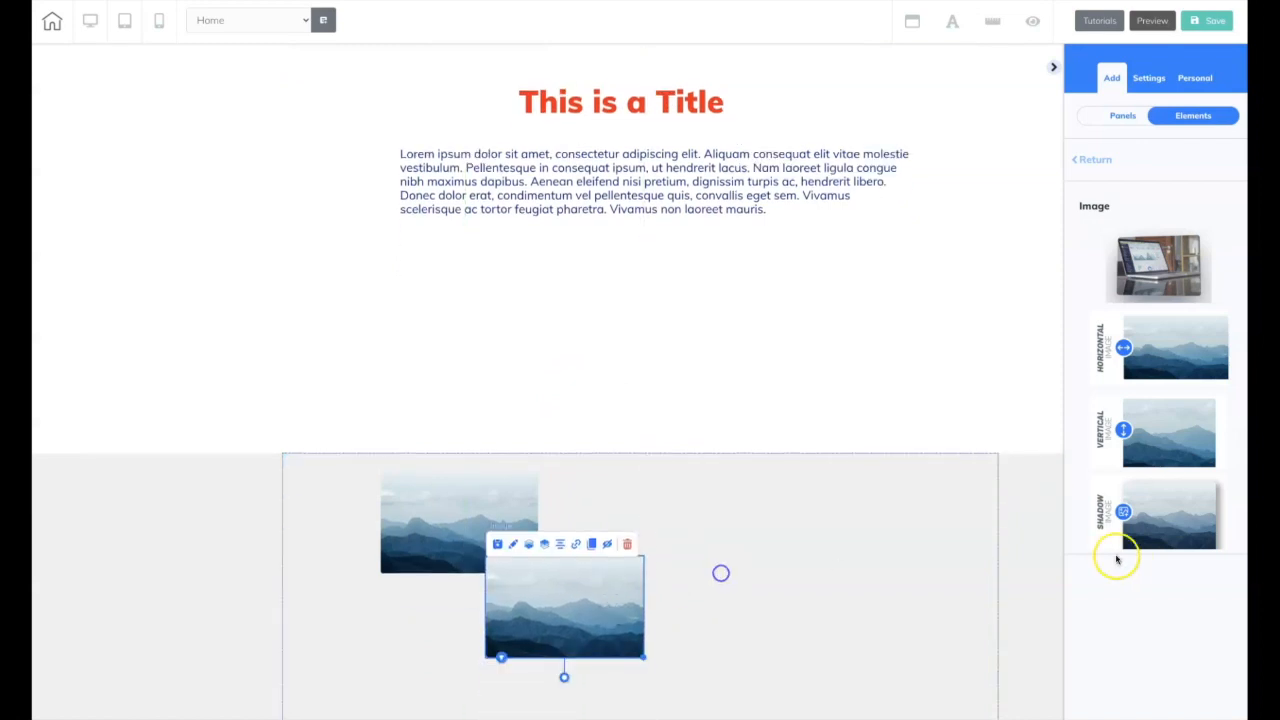
# Clone the image once more and arrange the three images in an overlapping diagonal cascade.
pyautogui.click(989, 552)
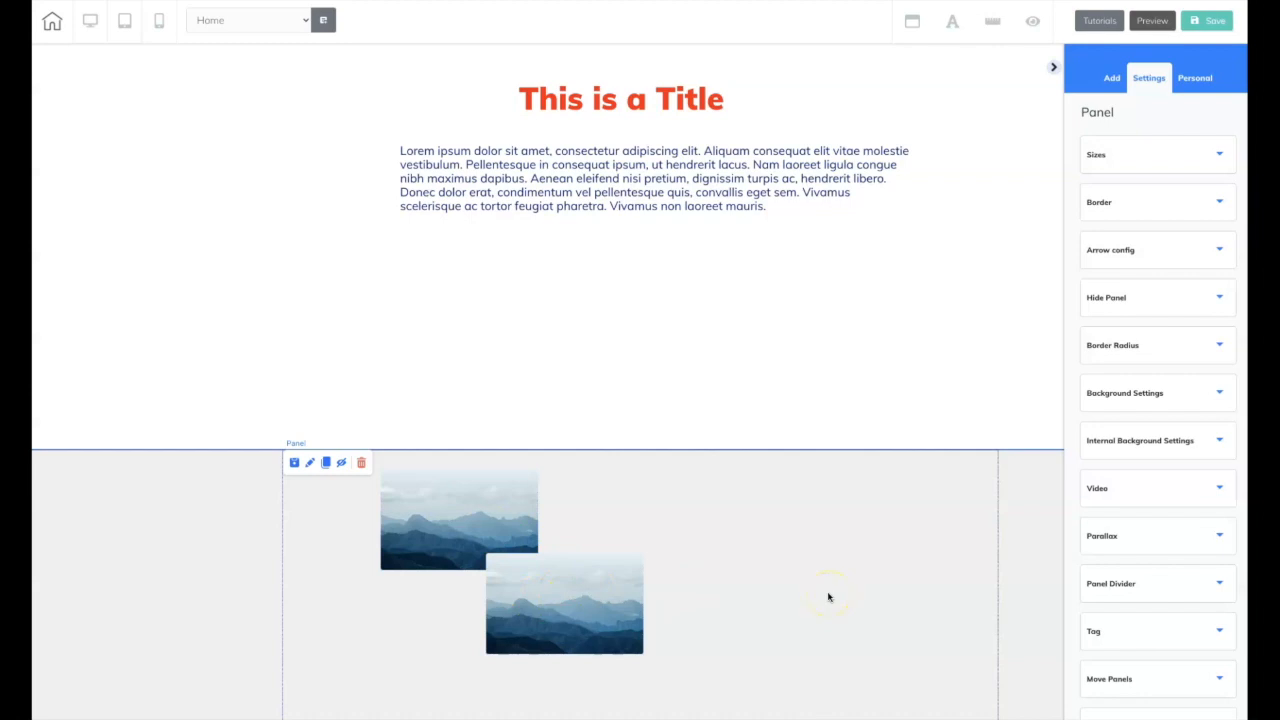
pyautogui.moveTo(569, 603); pyautogui.dragTo(545, 588)
pyautogui.click(589, 523)
pyautogui.moveTo(606, 643); pyautogui.dragTo(723, 670)
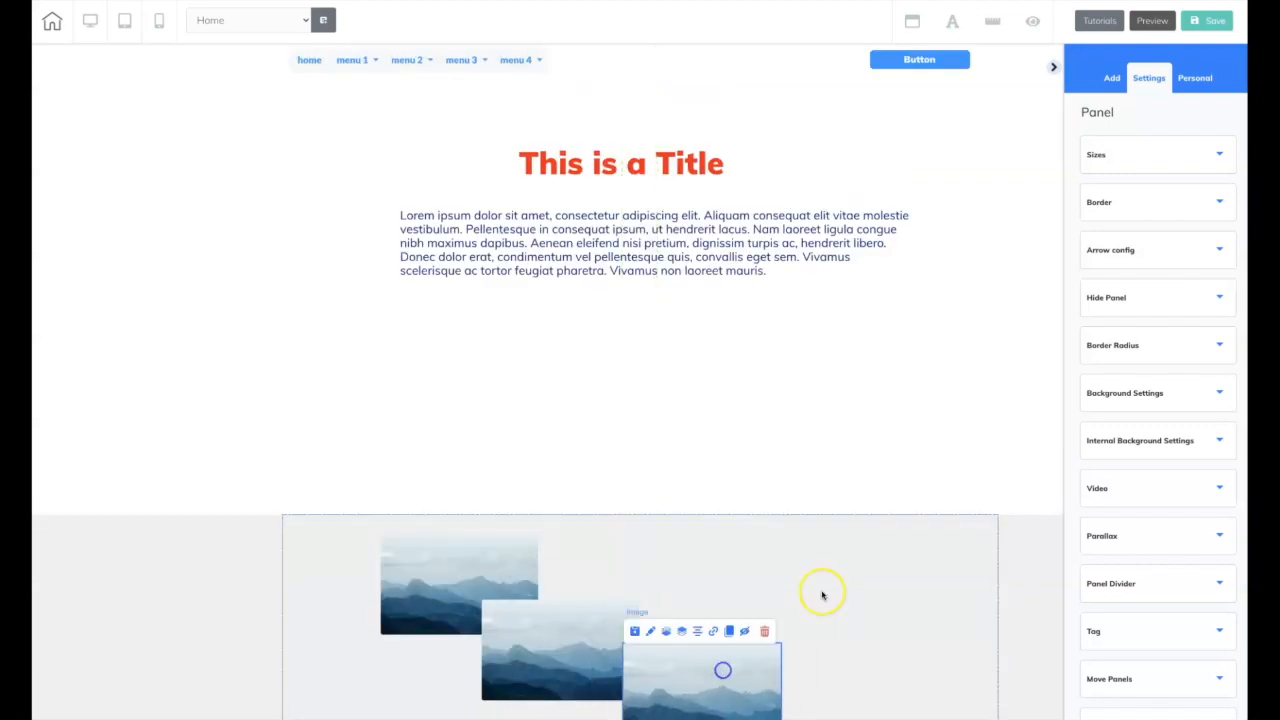
pyautogui.scroll(-1, 822, 596)
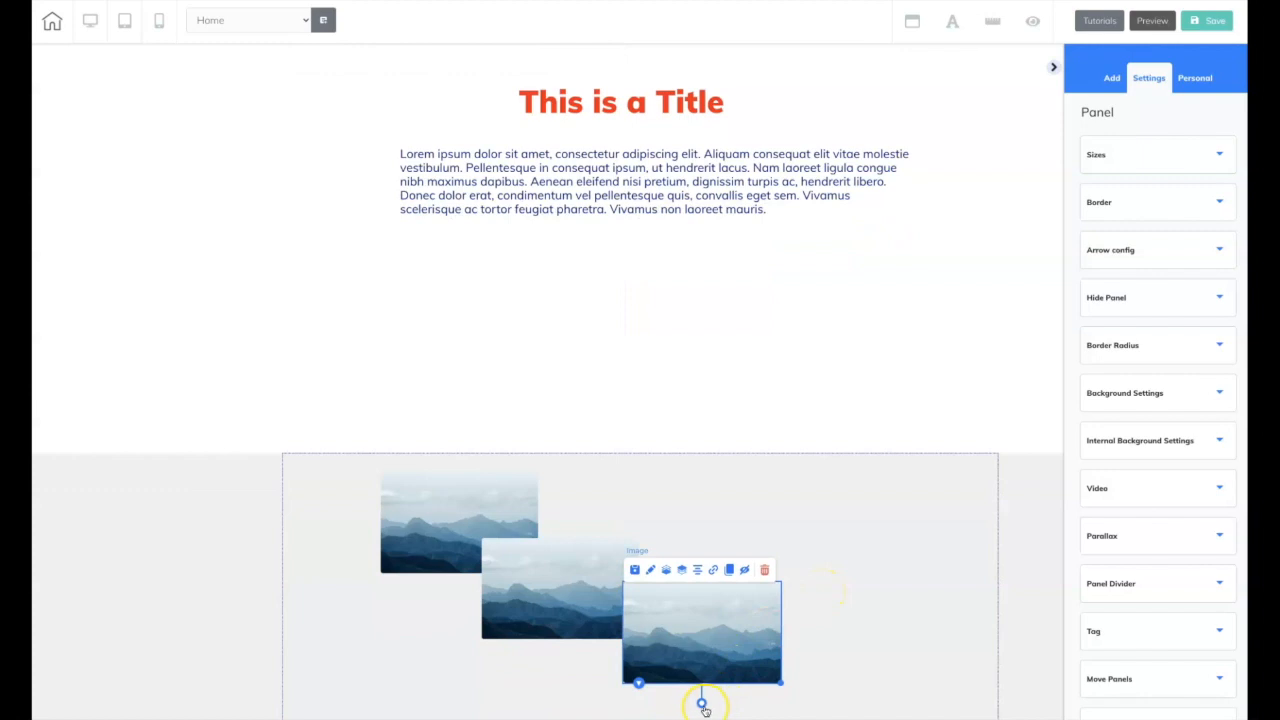
# Tilt the first image slightly clockwise and the other two images slightly counterclockwise.
pyautogui.moveTo(704, 707); pyautogui.dragTo(717, 703)
pyautogui.click(411, 551)
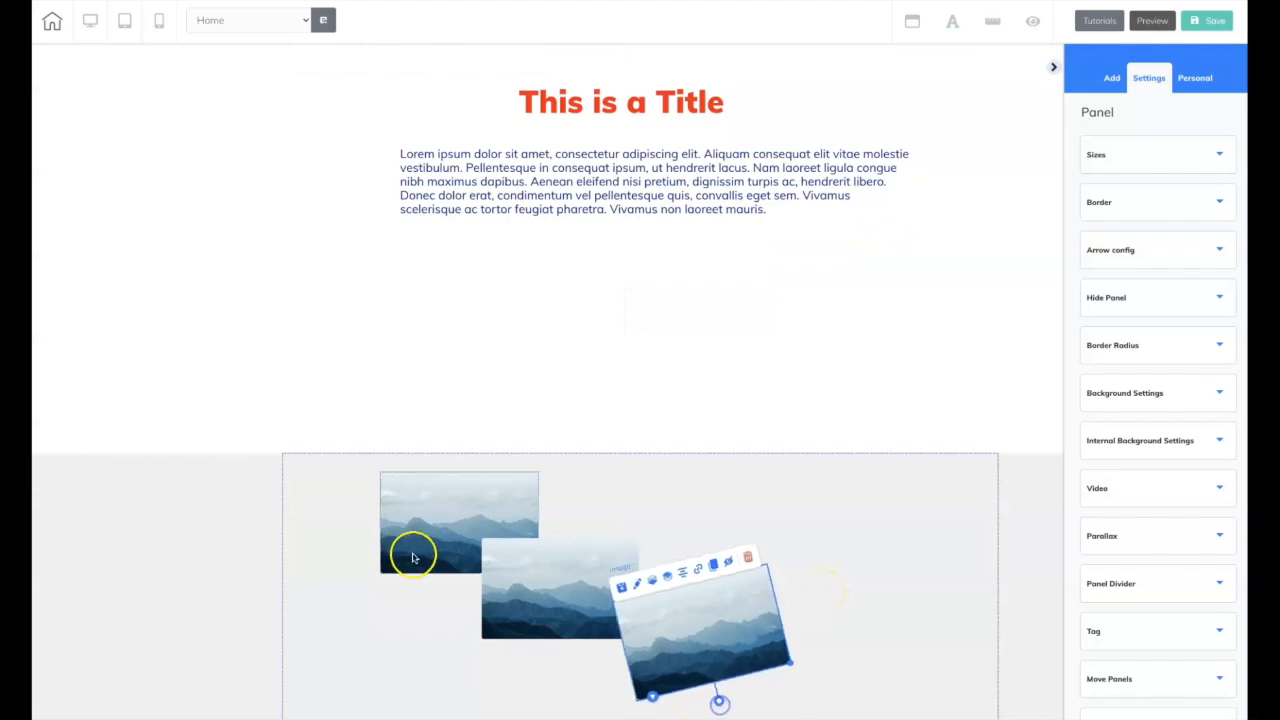
pyautogui.moveTo(458, 597); pyautogui.dragTo(448, 596)
pyautogui.click(523, 620)
pyautogui.moveTo(559, 661); pyautogui.dragTo(571, 662)
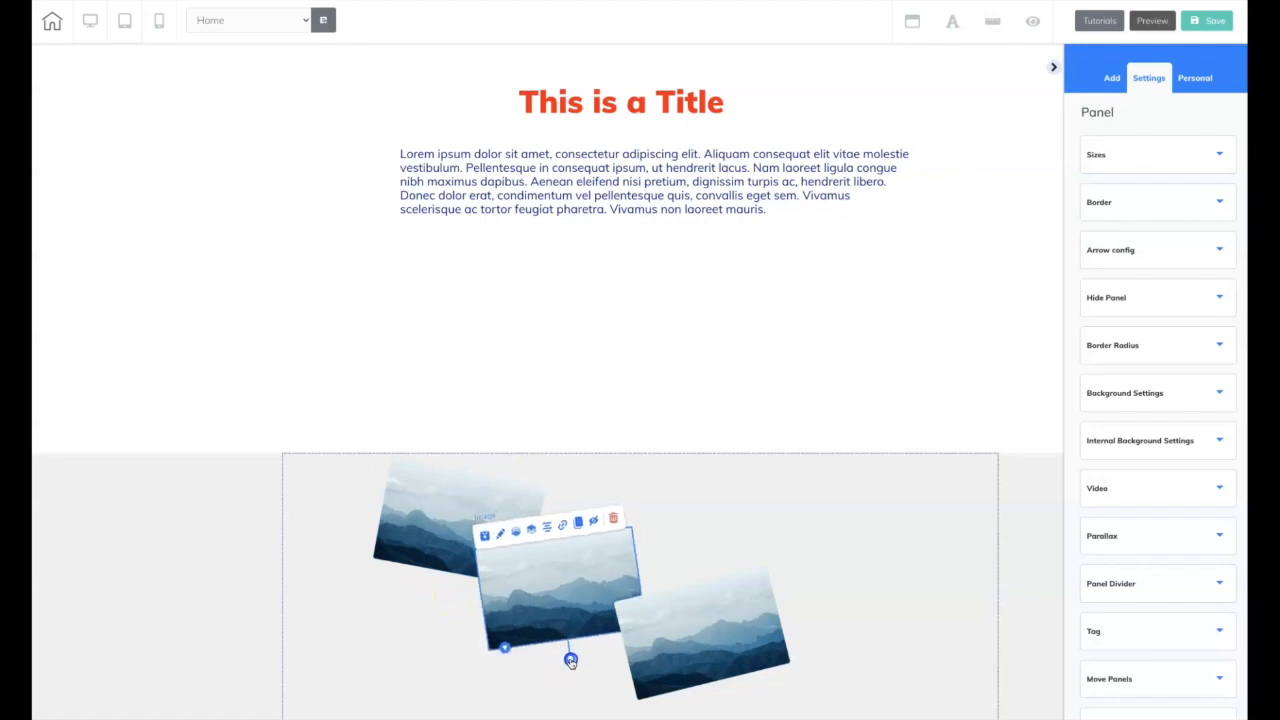
pyautogui.click(887, 554)
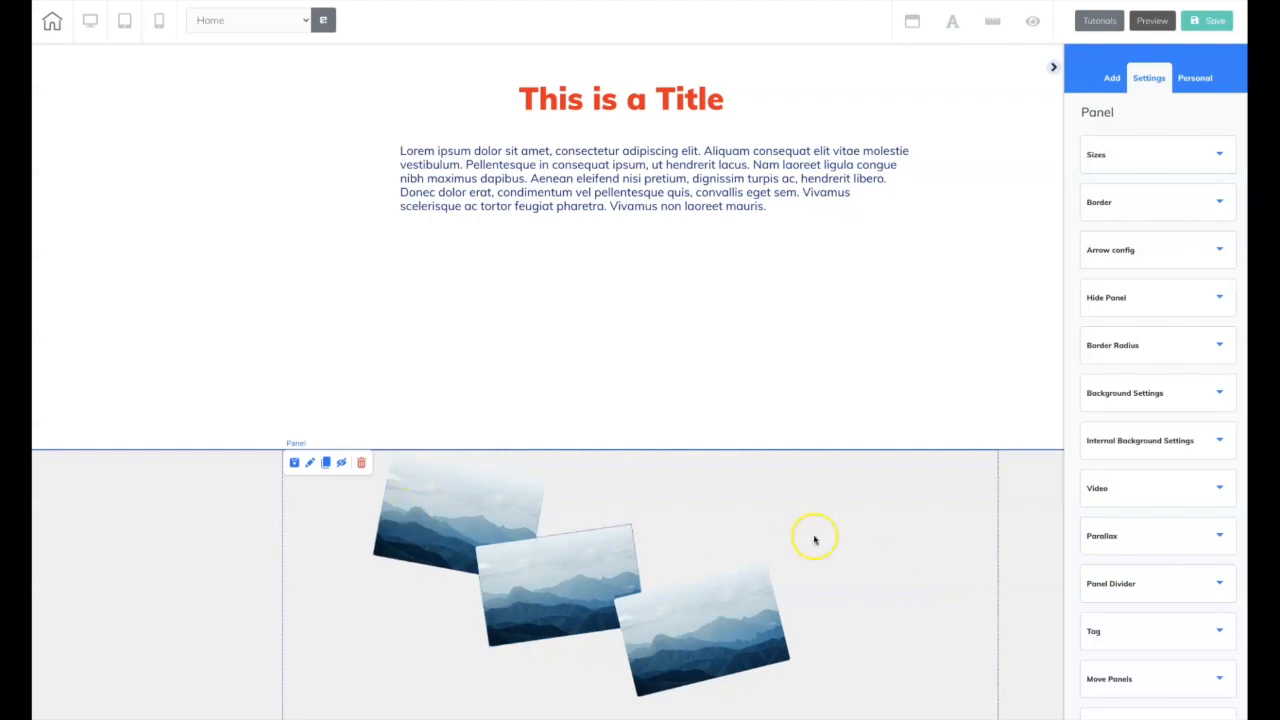
# Add an outlined Box element beside the images in the blank panel and enlarge it to hold all three.
pyautogui.click(1106, 78)
pyautogui.click(1174, 127)
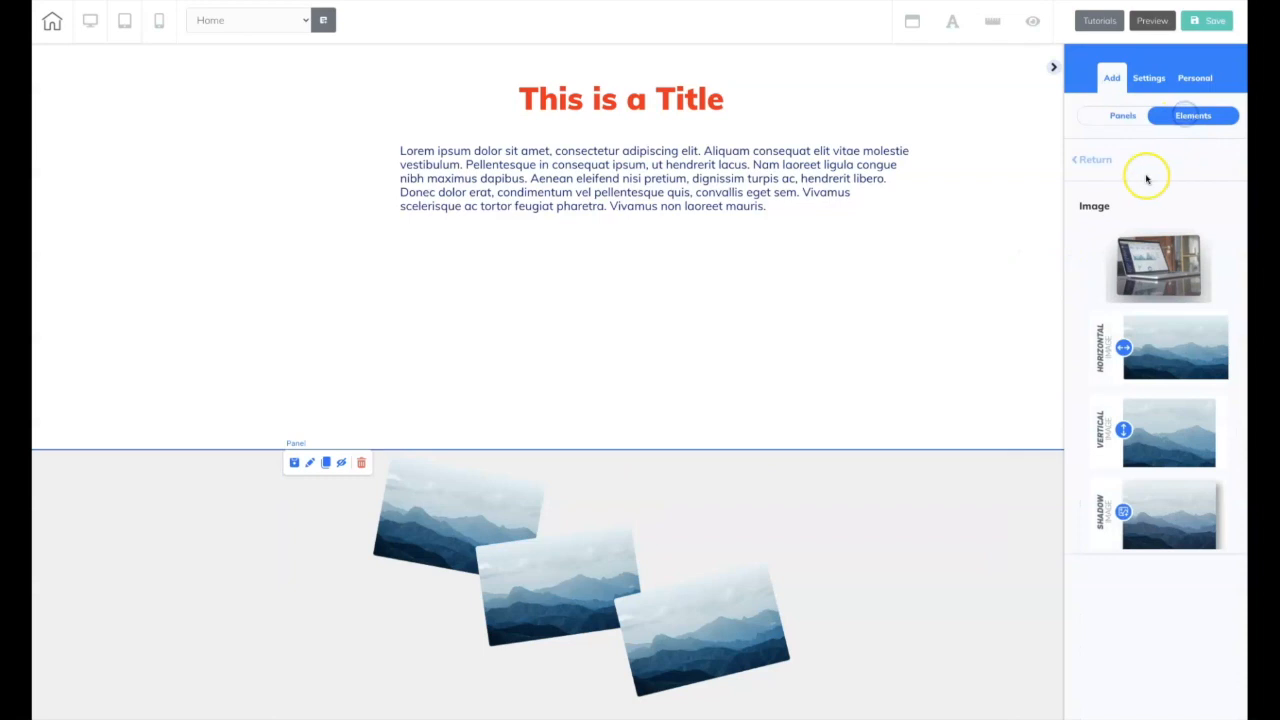
pyautogui.scroll(-5, 1157, 355)
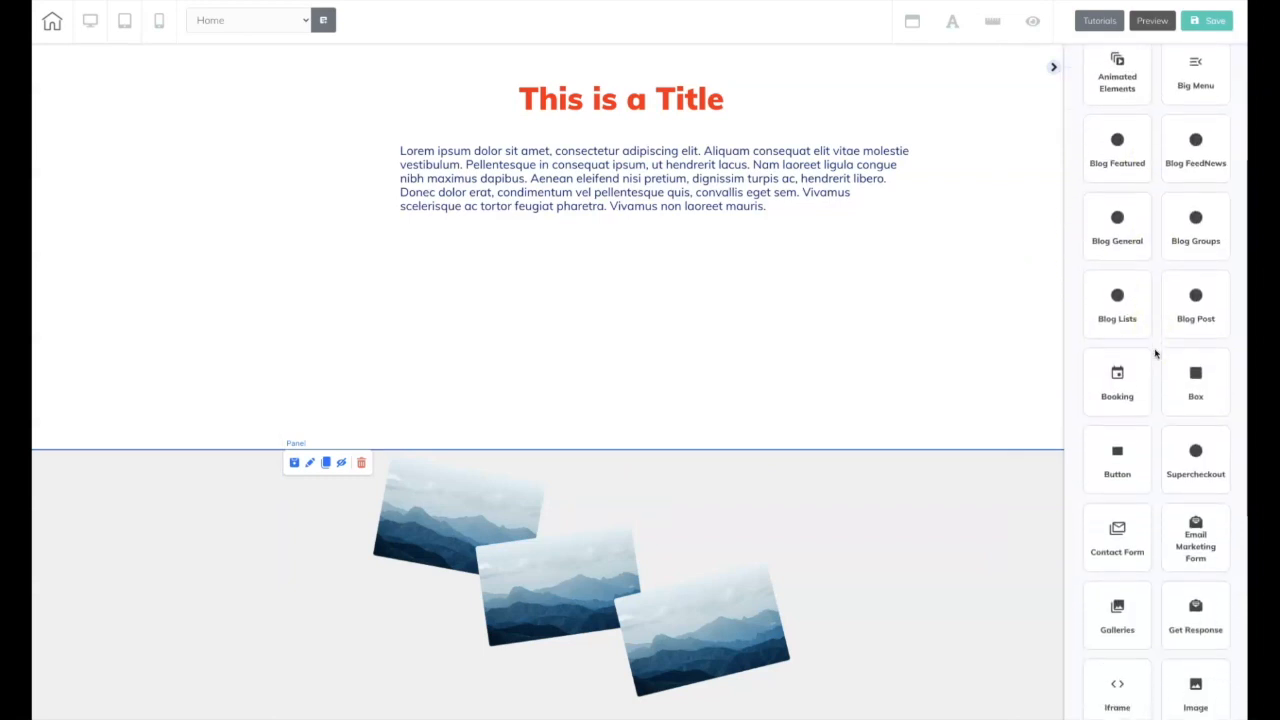
pyautogui.click(1175, 363)
pyautogui.moveTo(1171, 360); pyautogui.dragTo(836, 489)
pyautogui.moveTo(873, 588); pyautogui.dragTo(989, 705)
# Move the three tilted images into the box, keeping their overlapping diagonal arrangement.
pyautogui.moveTo(694, 640); pyautogui.dragTo(883, 637)
pyautogui.moveTo(577, 600); pyautogui.dragTo(837, 605)
pyautogui.click(510, 574)
pyautogui.moveTo(510, 574); pyautogui.dragTo(779, 575)
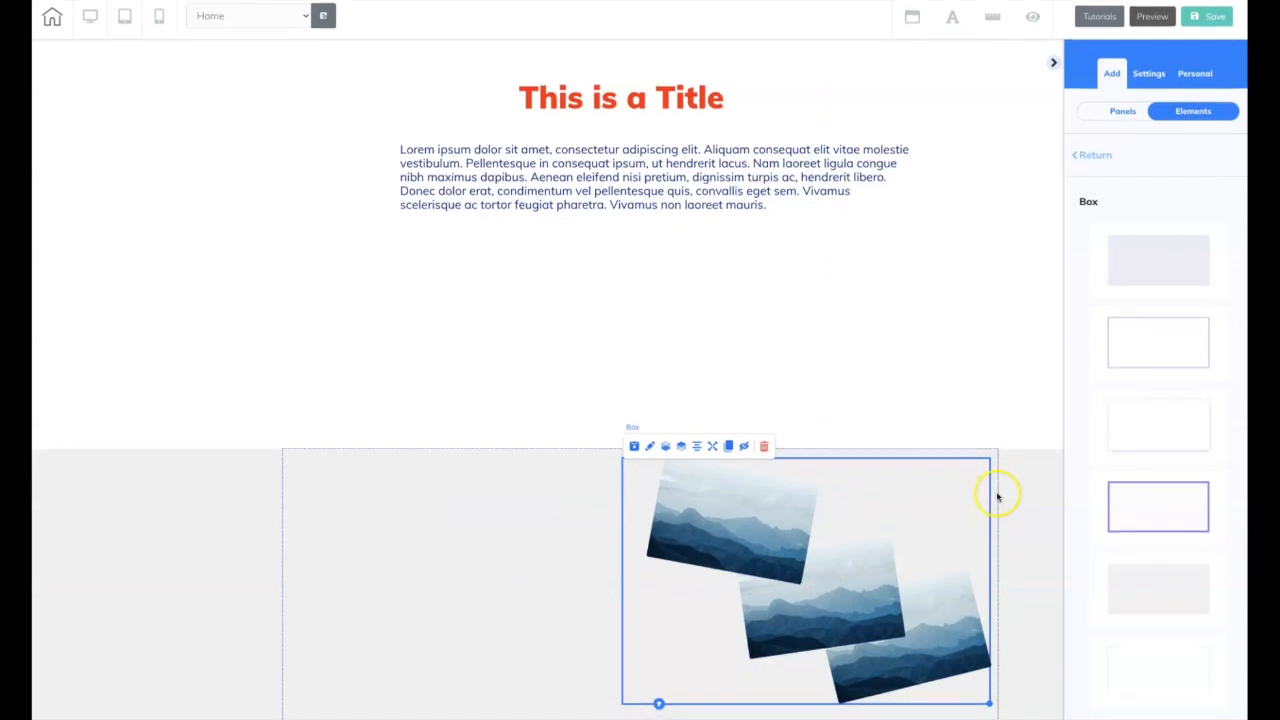
# Move the box with its images to the panel's left side and widen it to nearly the full content width.
pyautogui.moveTo(936, 485); pyautogui.dragTo(616, 490)
pyautogui.moveTo(660, 715); pyautogui.dragTo(708, 718)
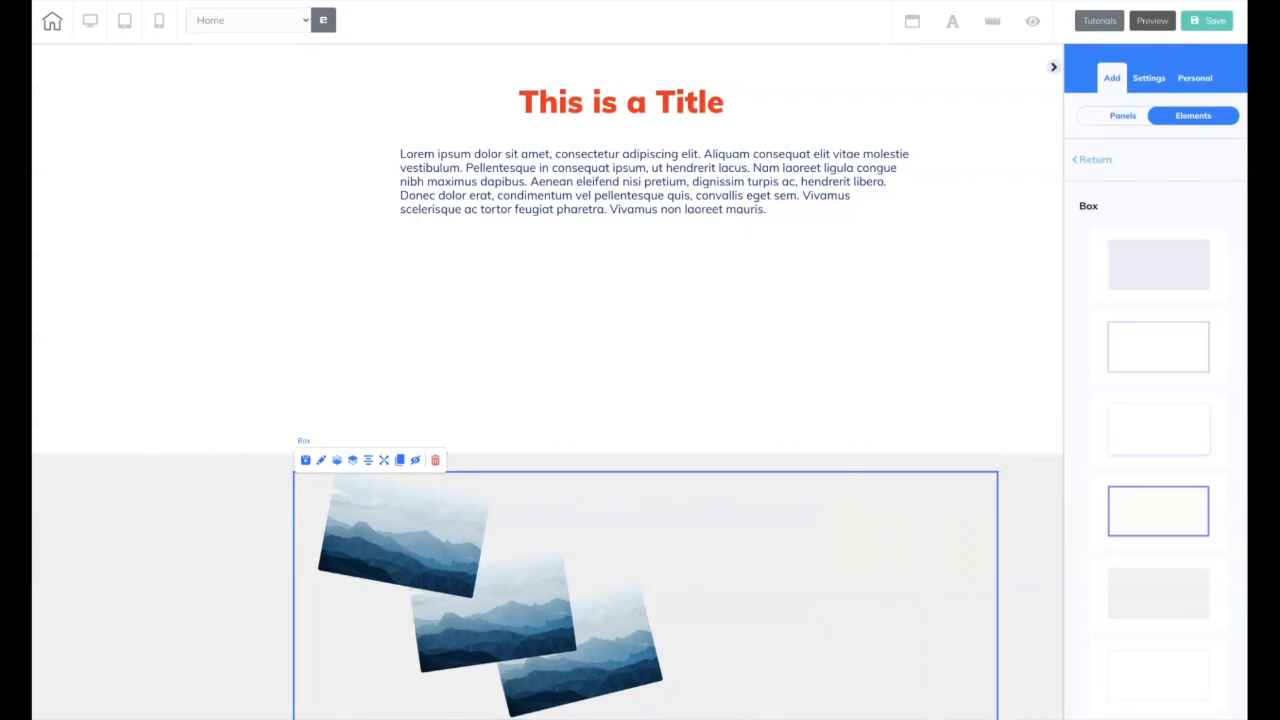
pyautogui.moveTo(935, 592); pyautogui.dragTo(912, 566)
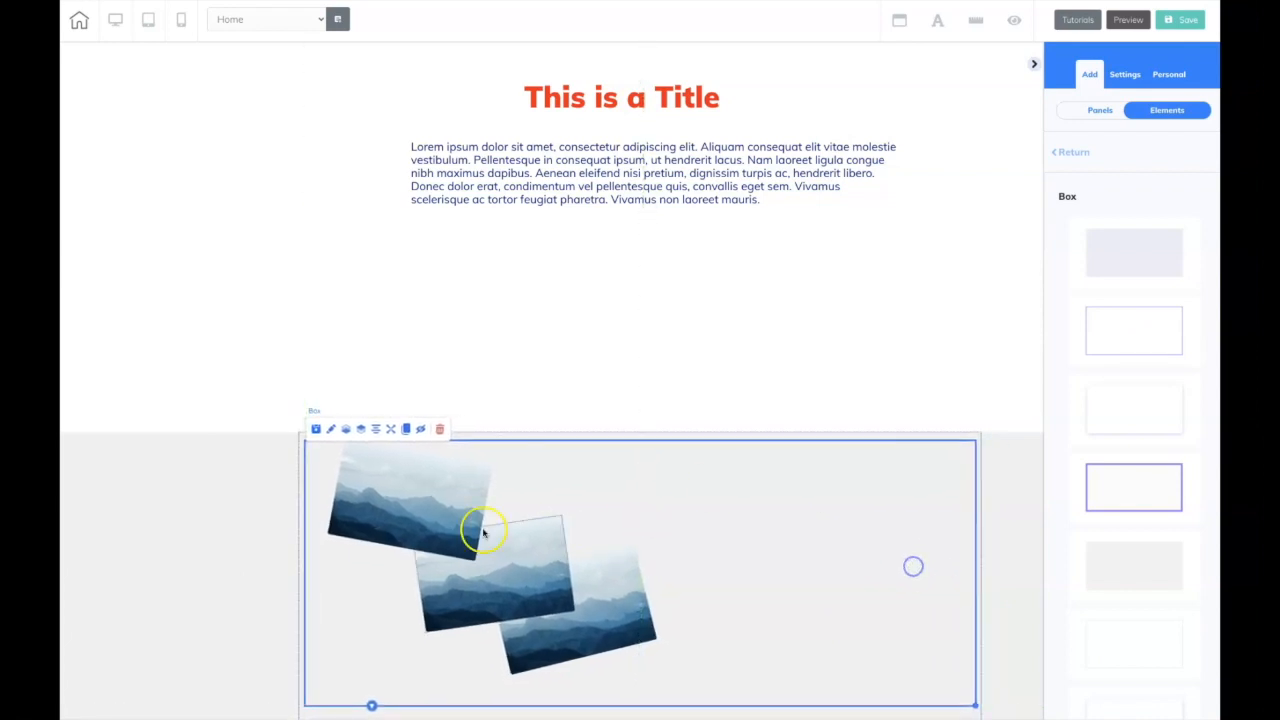
# Reposition the first and middle images inside the box, shifting the middle one up and to the right.
pyautogui.moveTo(432, 516); pyautogui.dragTo(432, 521)
pyautogui.moveTo(523, 566); pyautogui.dragTo(575, 538)
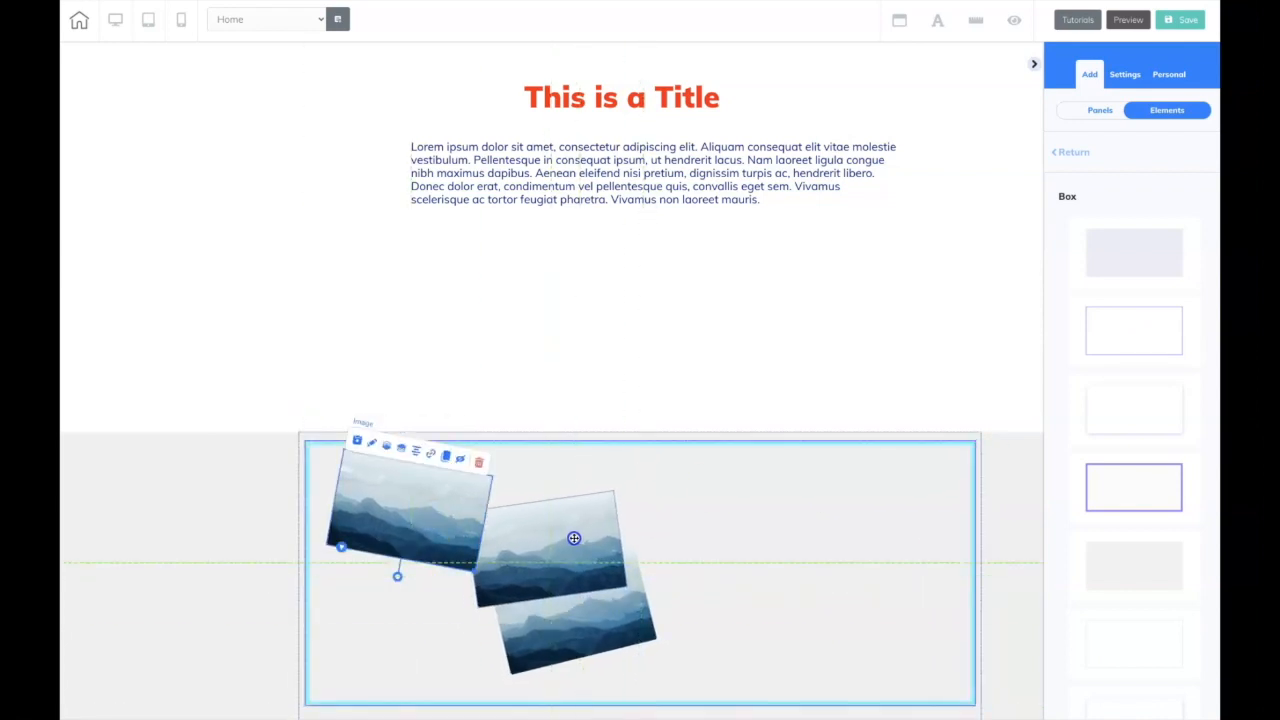